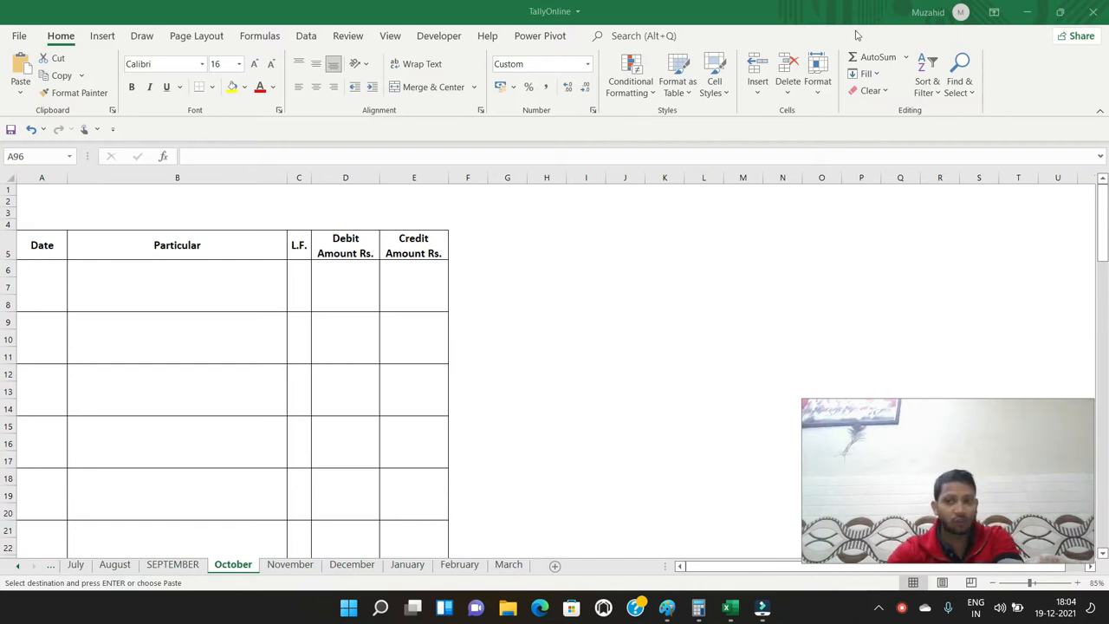
Minimize the workbook and open the SVPS folder inside My Study Content on the desktop
left_click(1023, 13)
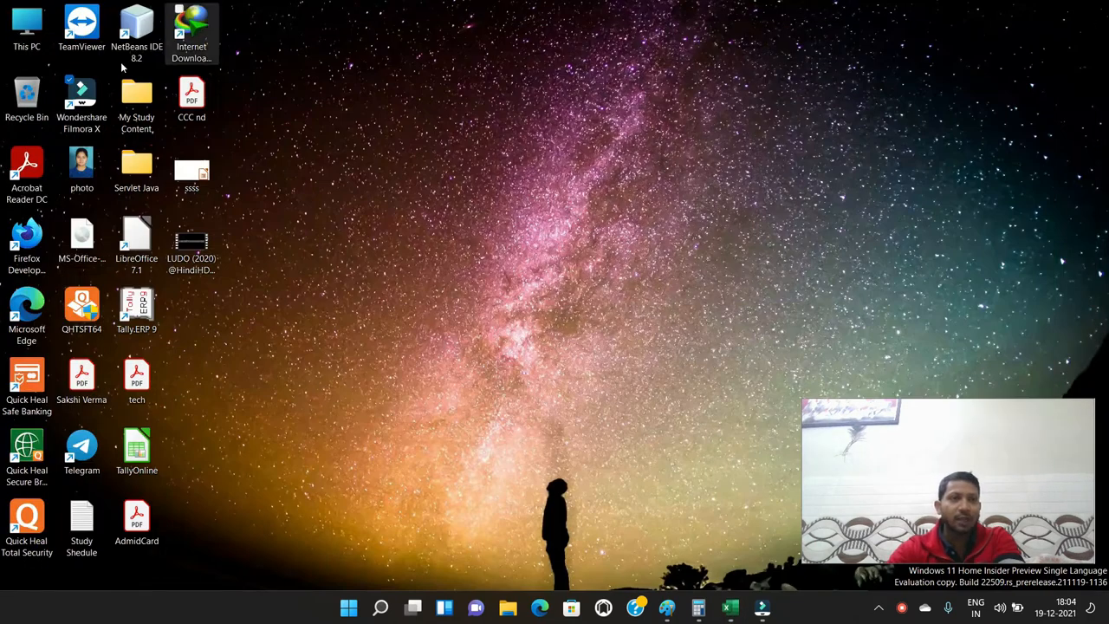
double_click(47, 28)
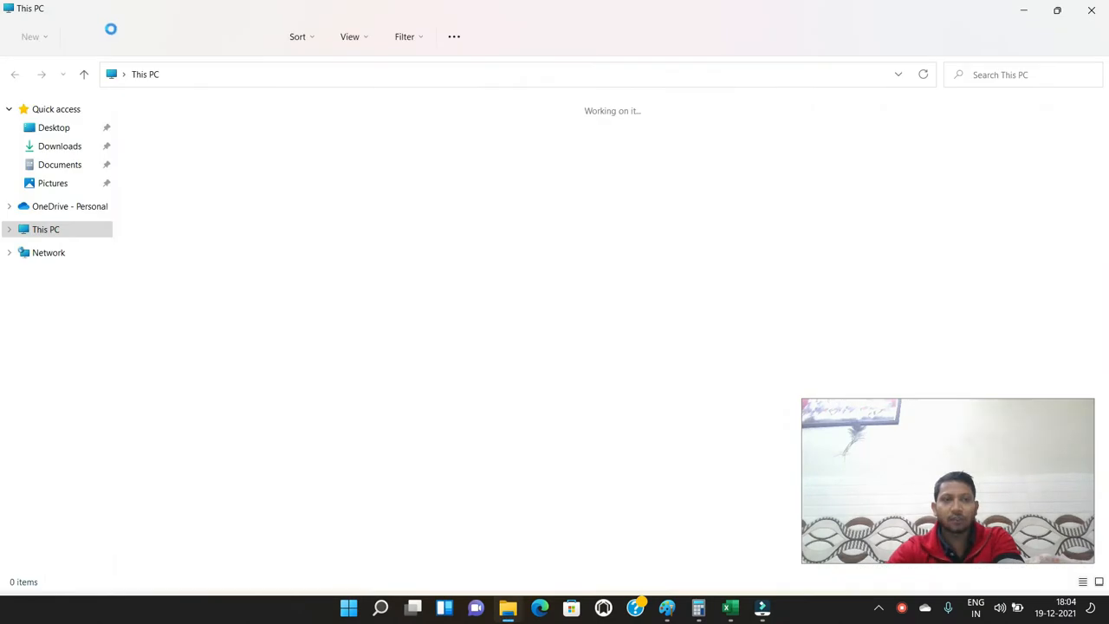
left_click(1096, 9)
double_click(143, 109)
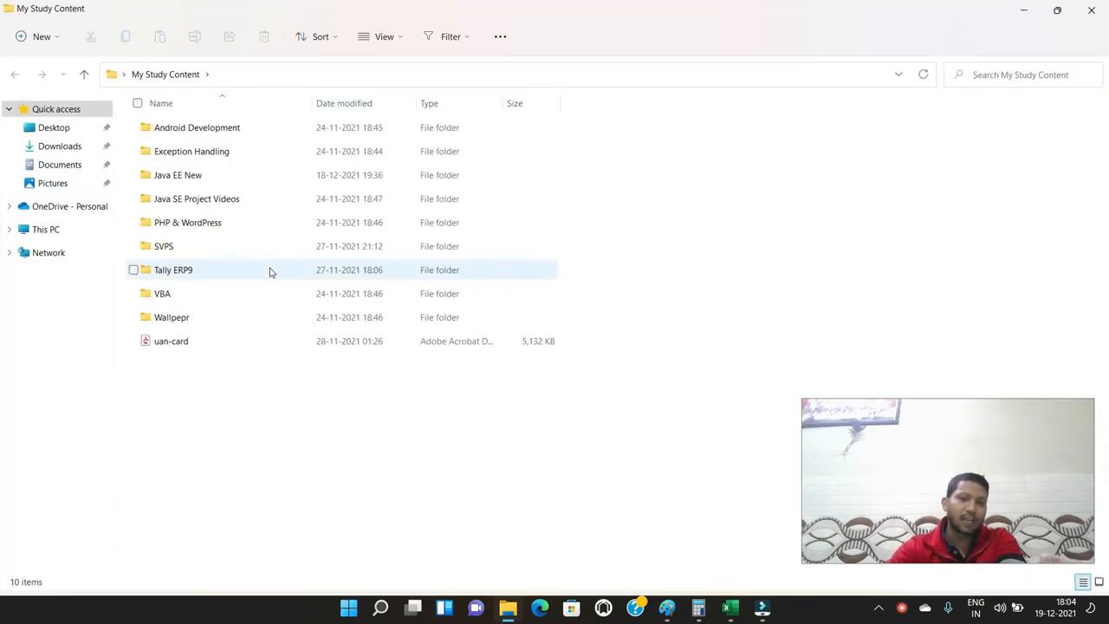
left_click(184, 249)
double_click(184, 249)
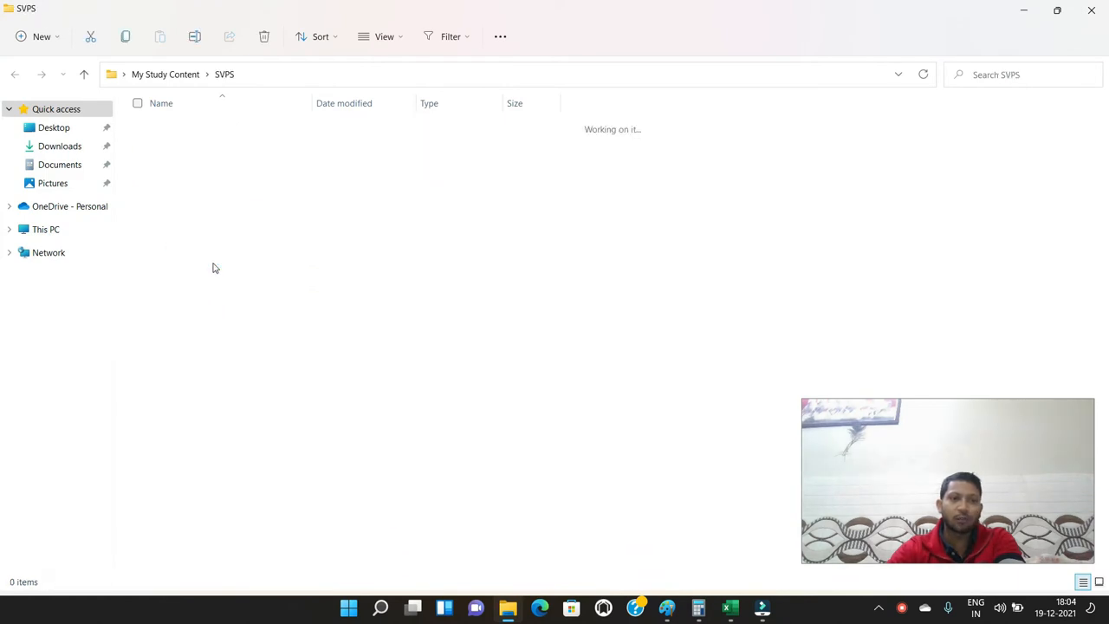
Open the July PDF from the New Data subfolder of Tally ERP9
scroll(213, 269, "down", 4)
scroll(212, 269, "up", 5)
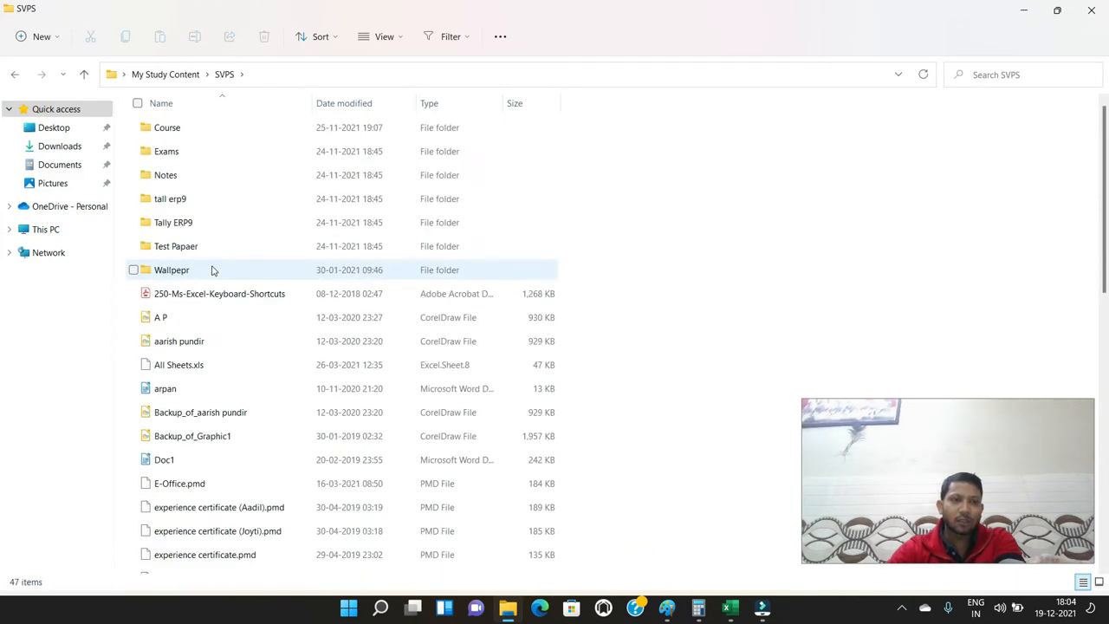
double_click(184, 226)
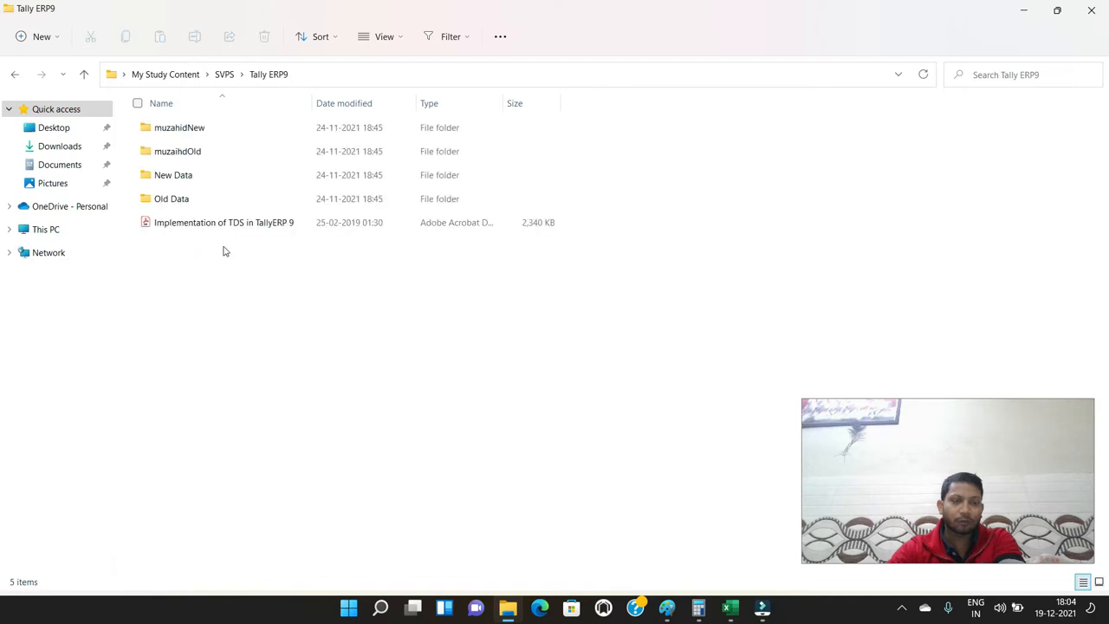
double_click(192, 177)
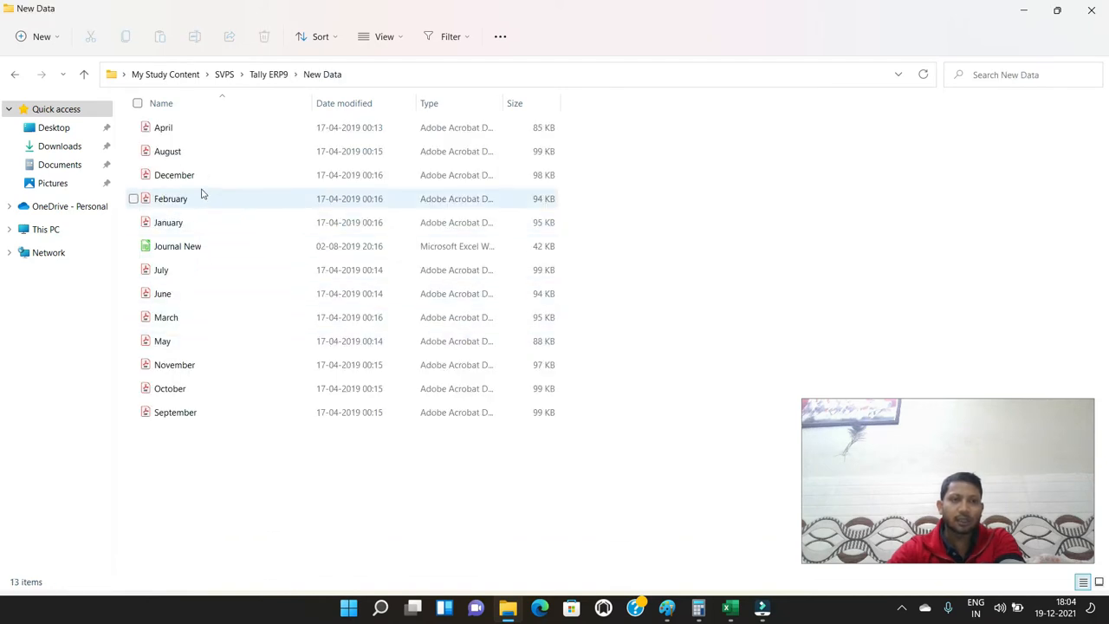
double_click(171, 276)
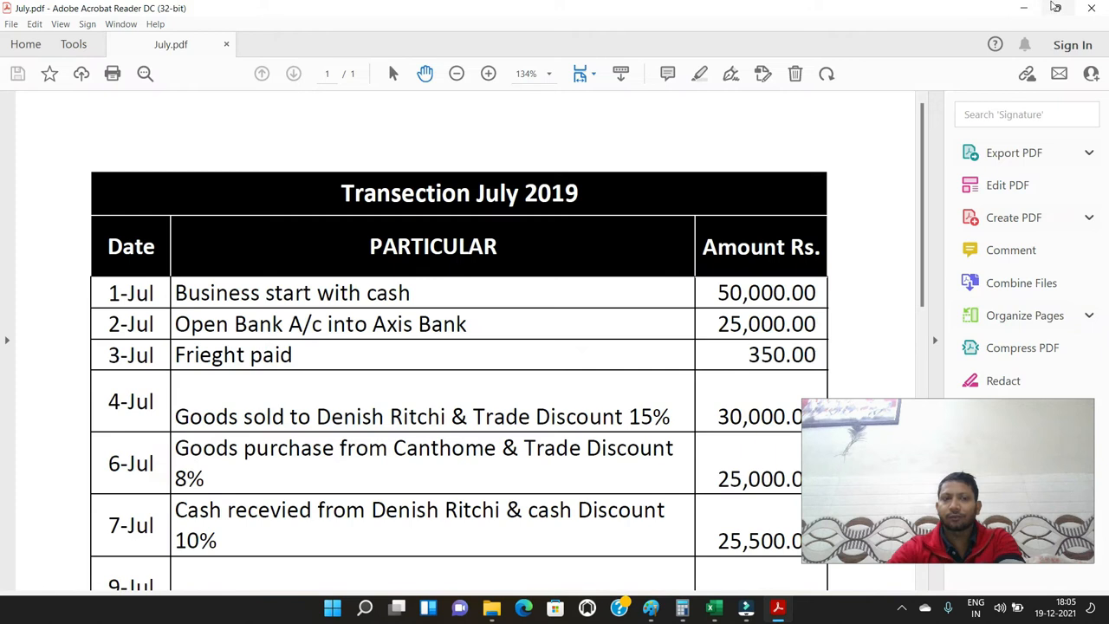
Snap the July PDF window to the right half of the screen and collapse its tools pane
mouse_move(1056, 9)
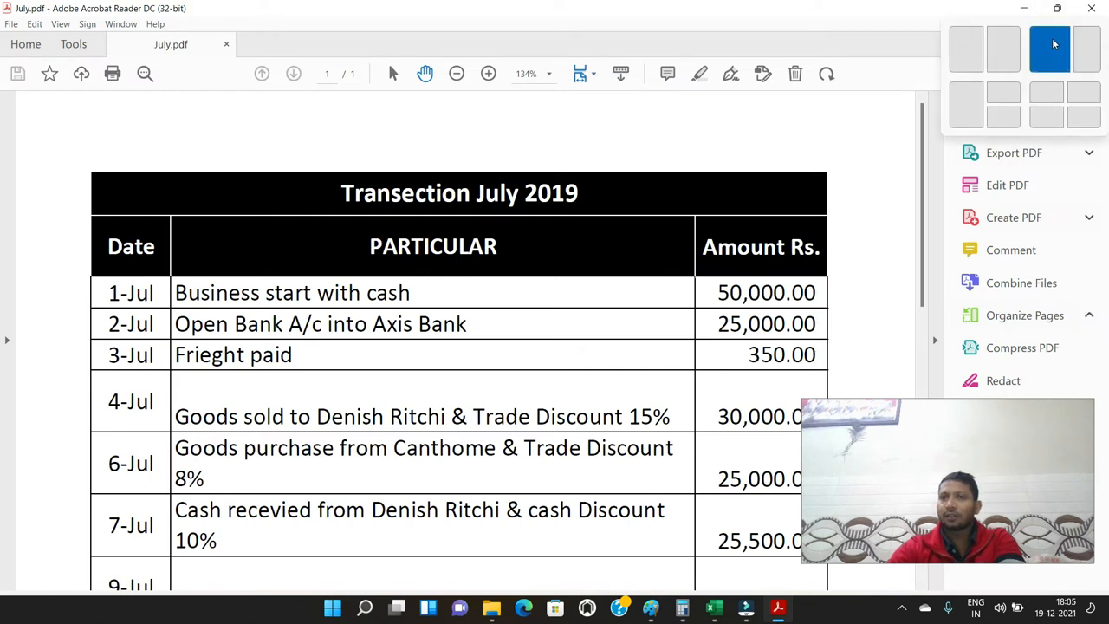
left_click(1019, 49)
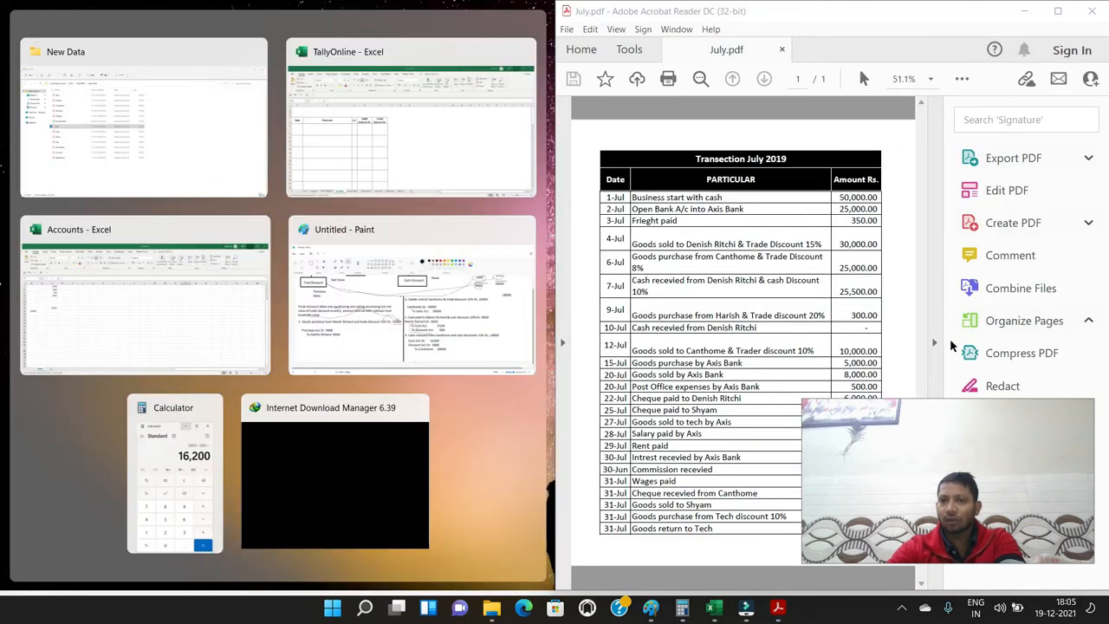
left_click(936, 345)
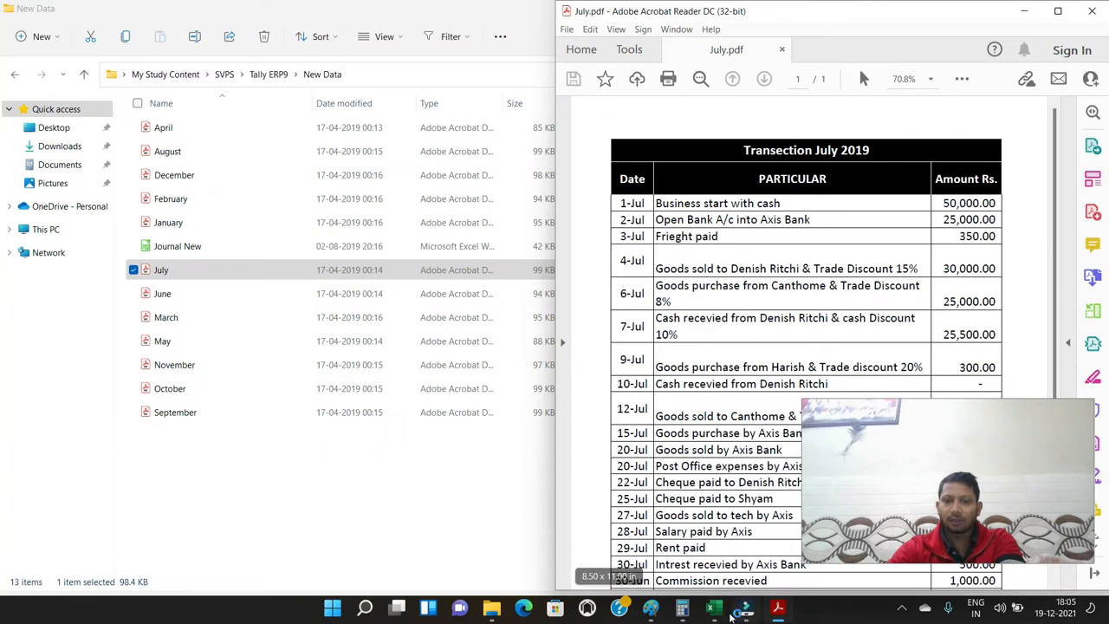
Switch to the TallyOnline workbook in Excel and snap it beside the PDF on the left half of the screen
left_click(719, 605)
left_click(745, 540)
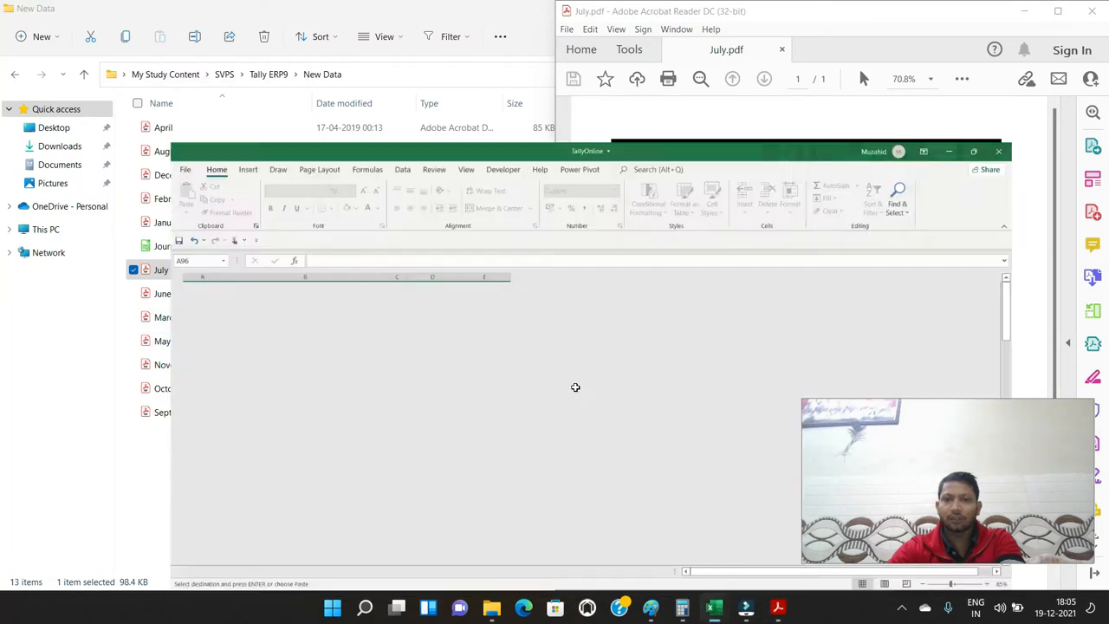
left_click(1059, 11)
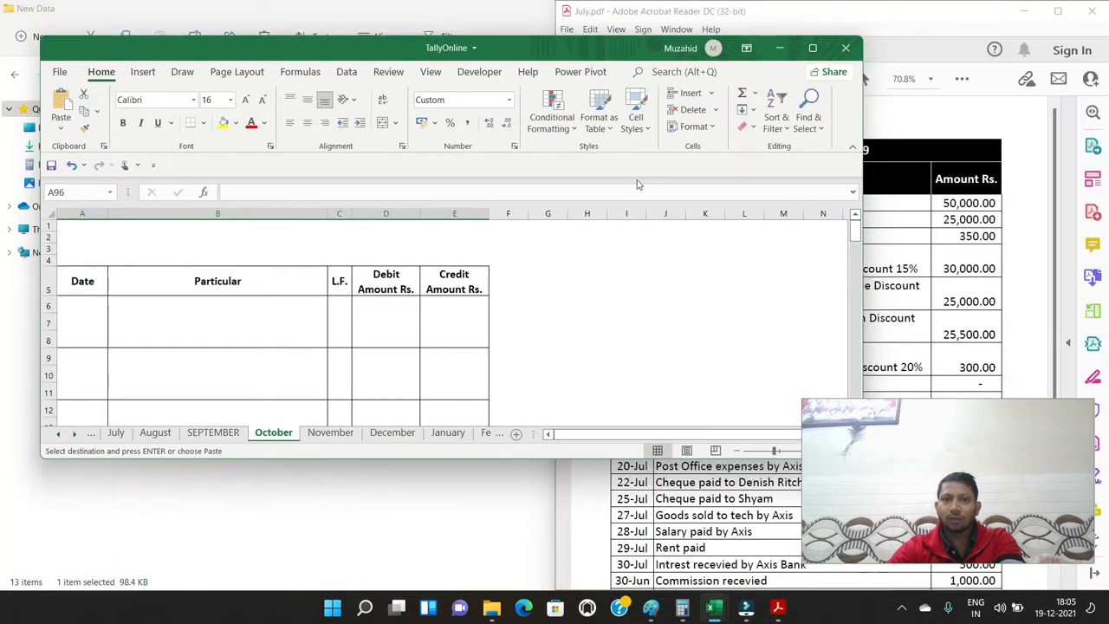
mouse_move(813, 48)
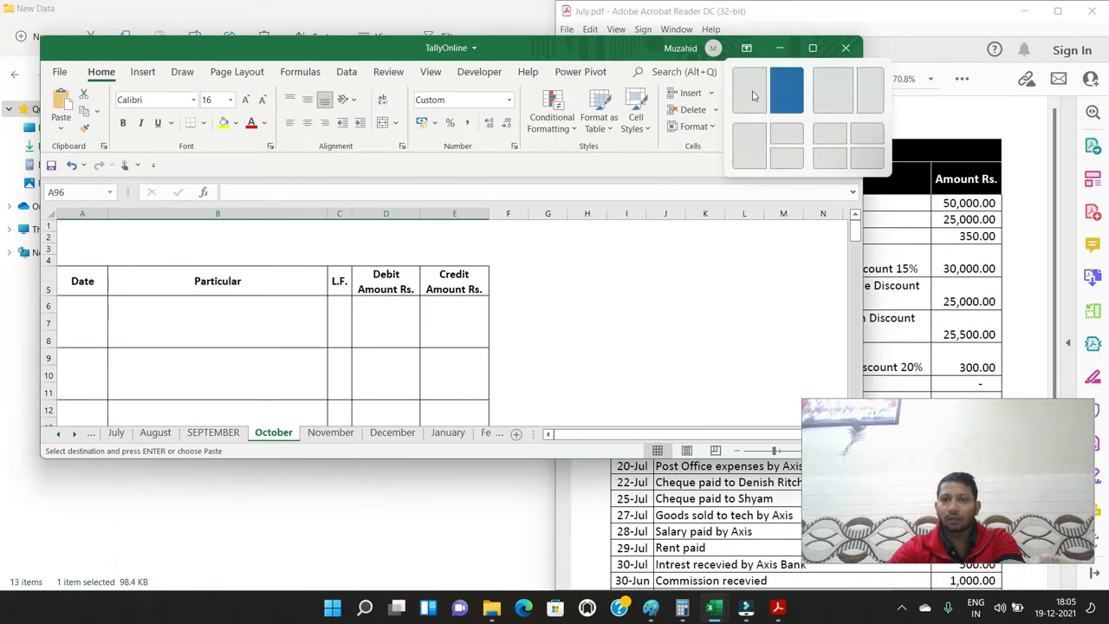
left_click(787, 90)
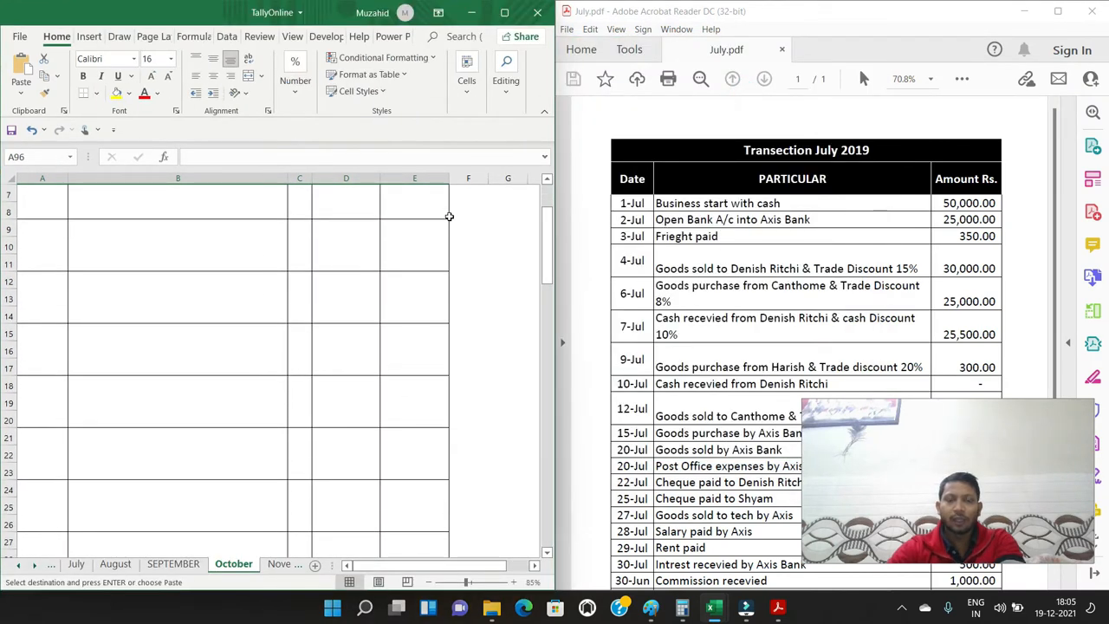
Enter the date 1/7 in cell A6, the first journal row of the October sheet
scroll(785, 219, "up", 2)
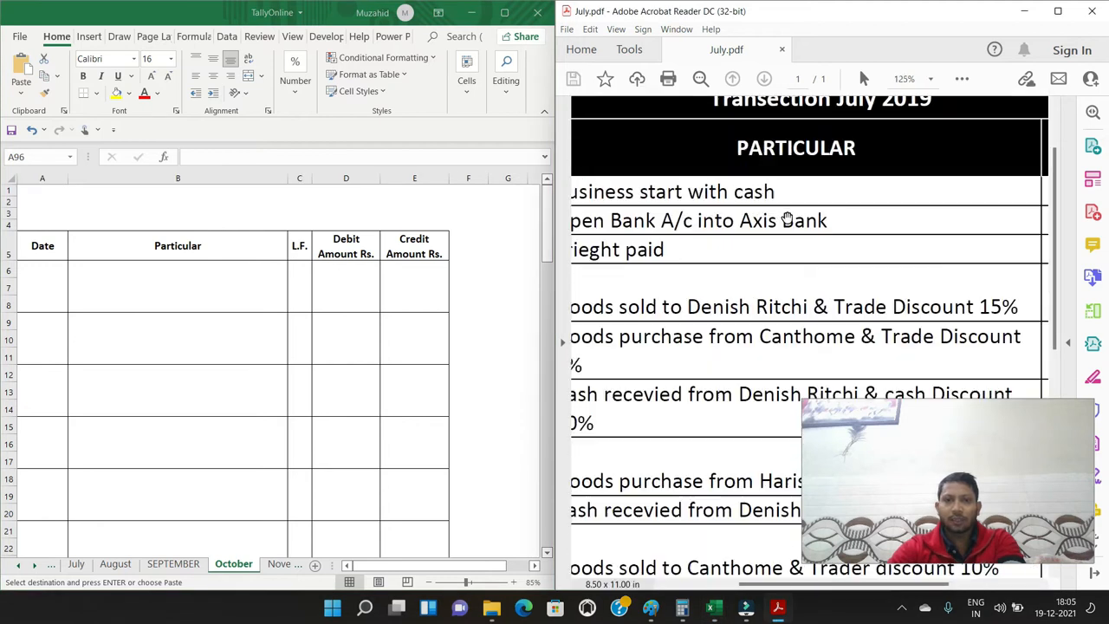
scroll(757, 317, "down", 2)
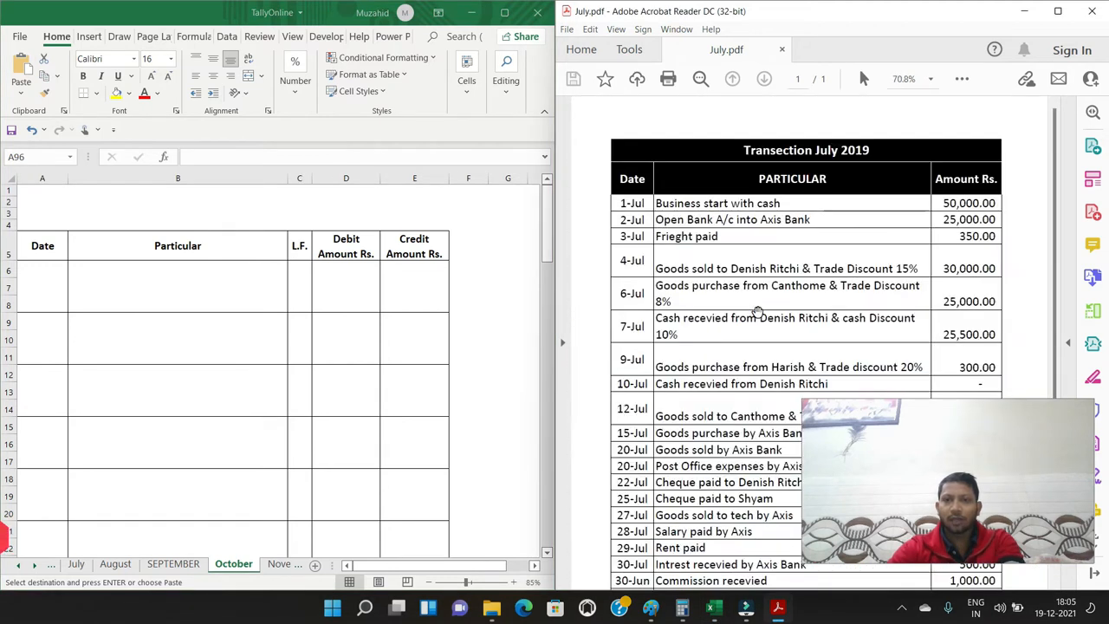
left_click(40, 285)
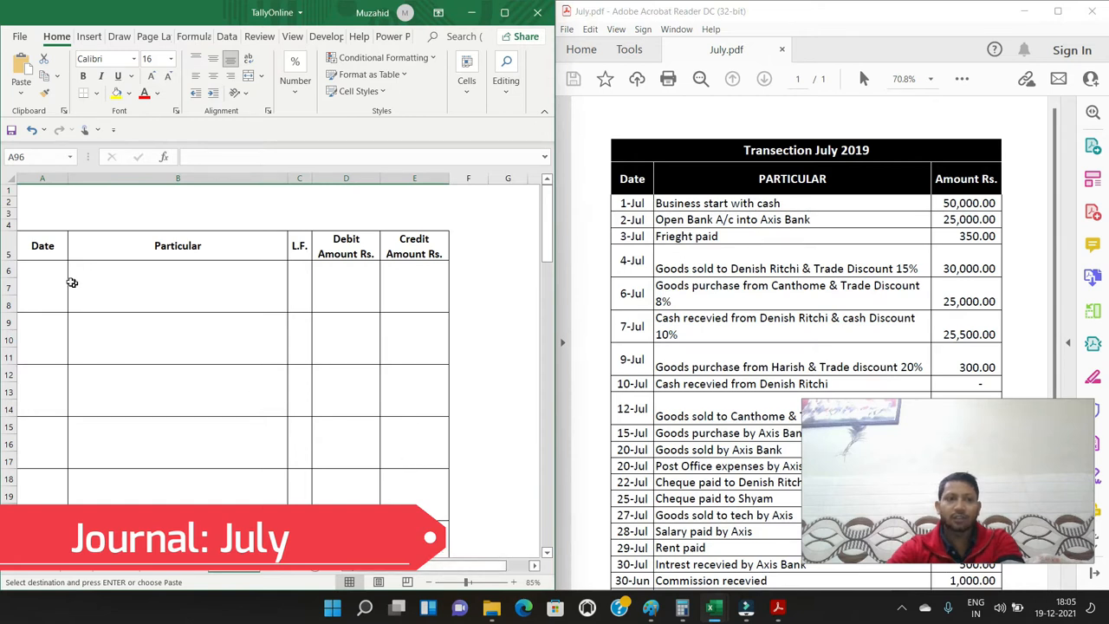
left_click(54, 279)
left_click(45, 267)
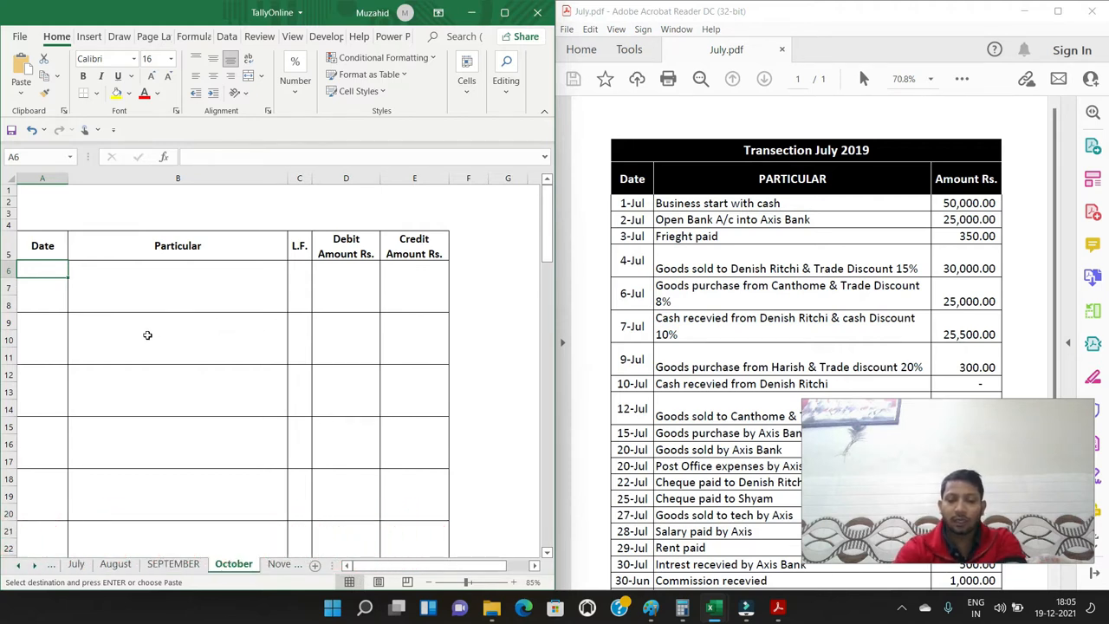
type("7/1")
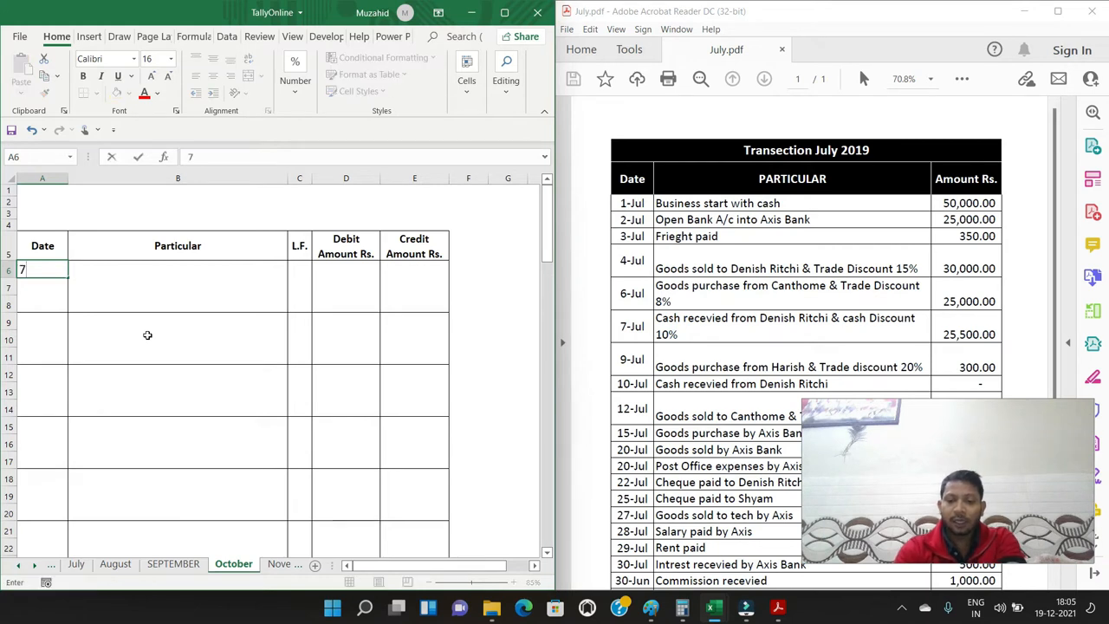
key("Tab")
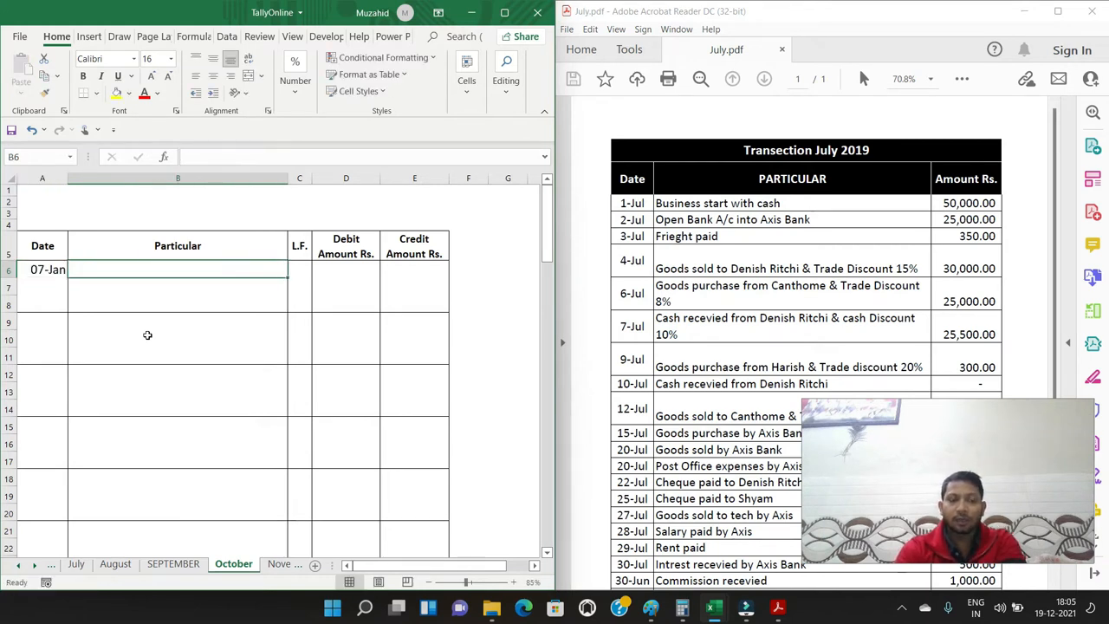
key("Left")
type("1/")
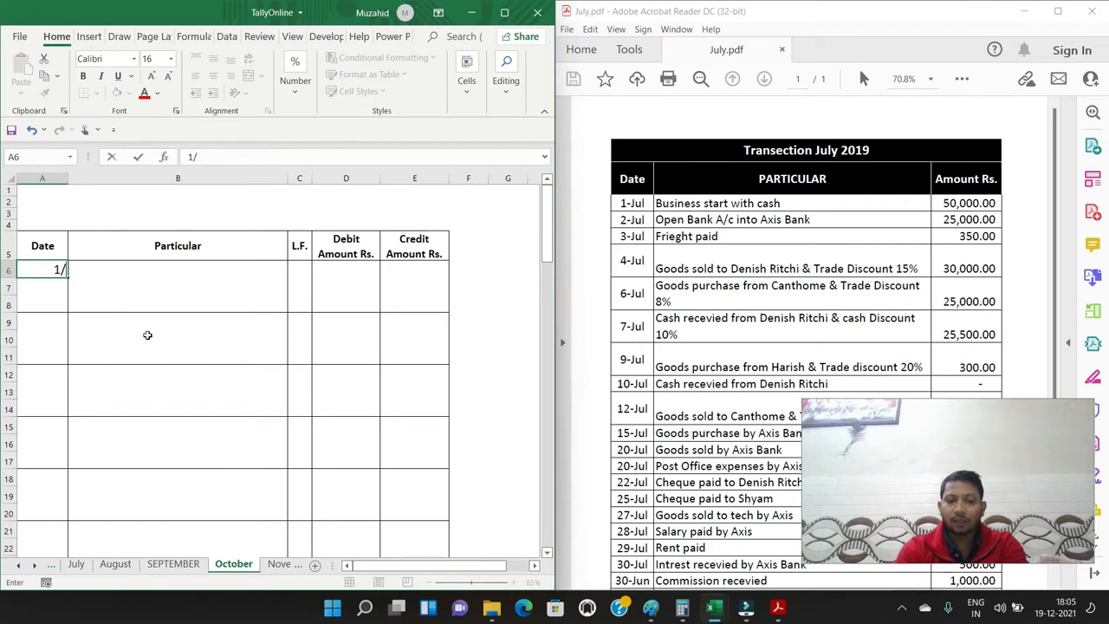
type("7")
key("Tab")
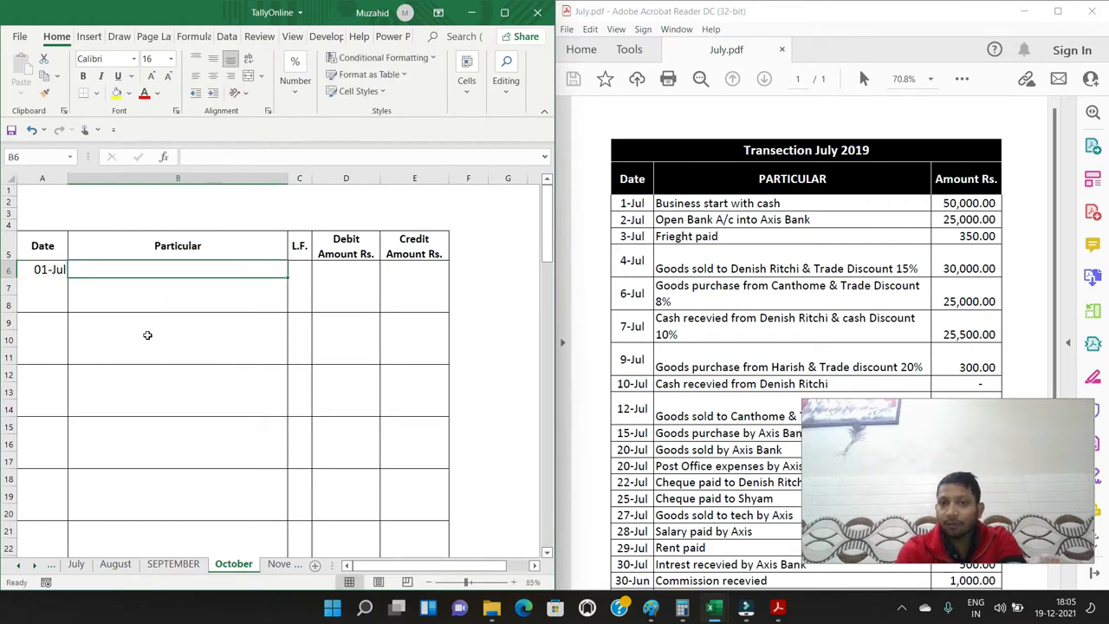
Enter the particulars "Cash A/c Dr." in B6 and an indented "To Capital A/c" in B7
type("Cash A")
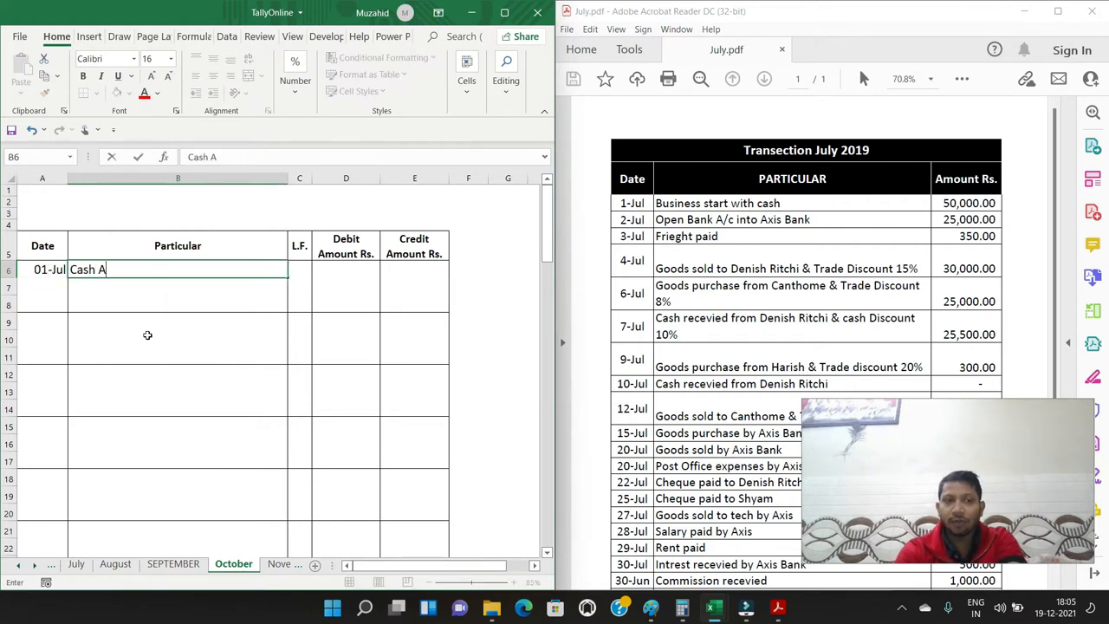
type("/c Dr.")
key("Return")
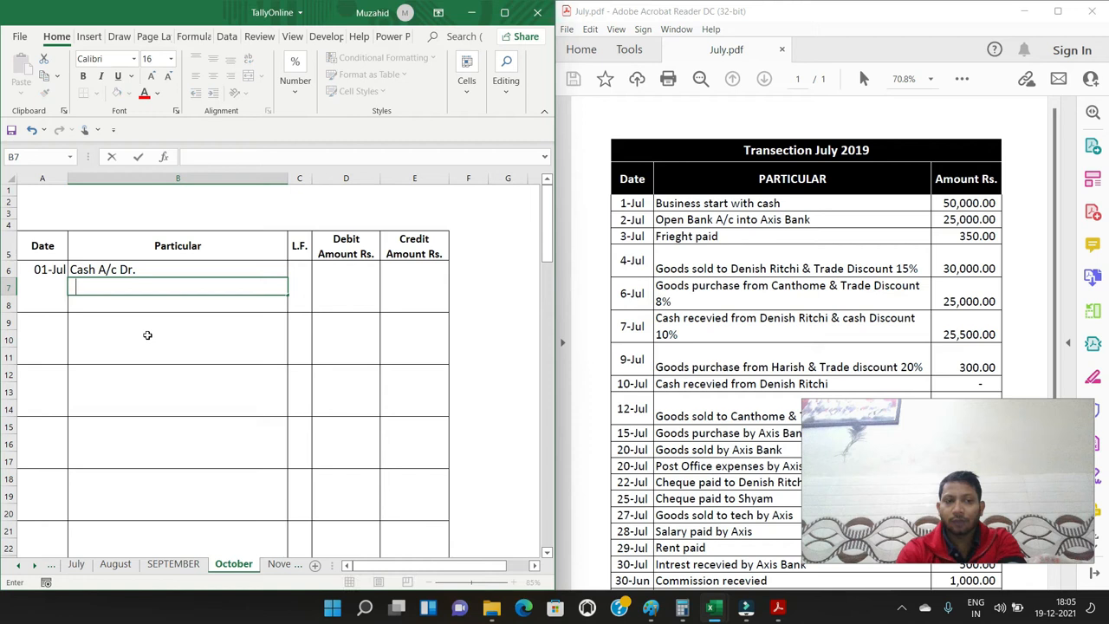
type("To Capital A/c")
key("Return")
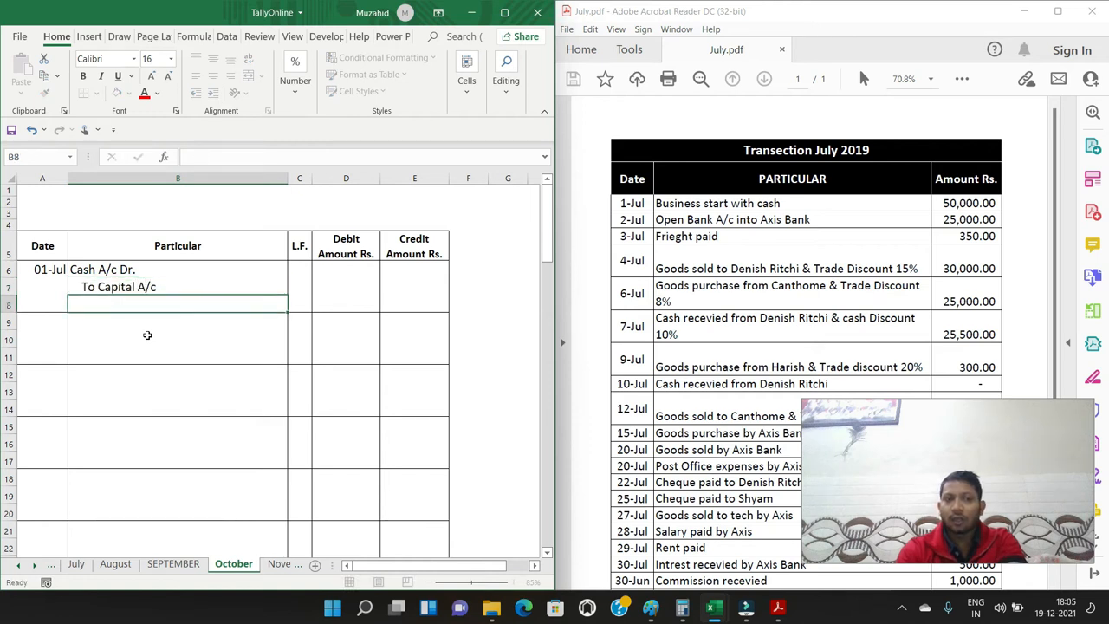
Enter 50000 as the debit amount for Cash in D6 and 50000 as the credit amount for Capital in E7
key("Up")
key("Up")
key("Right")
key("Right")
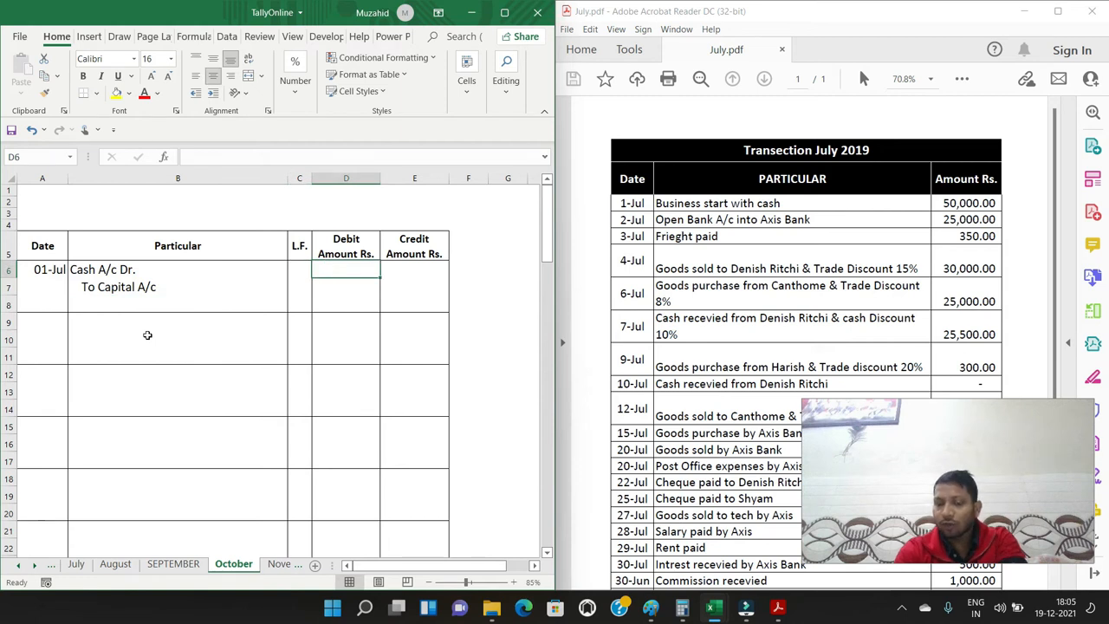
type("50000")
key("Right")
key("Down")
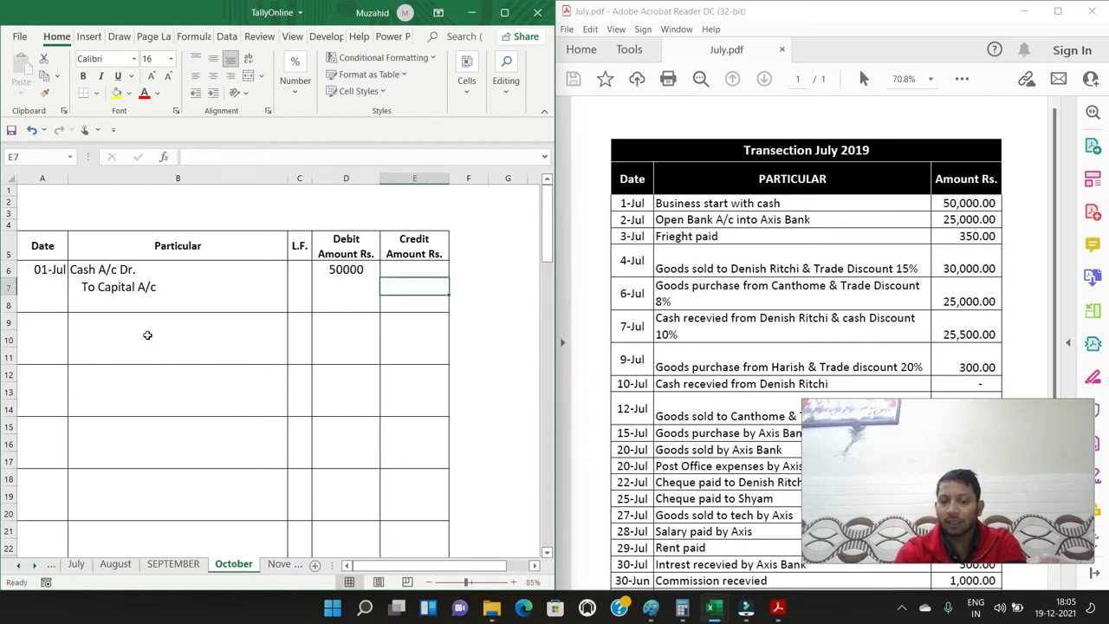
type("50000")
key("Return")
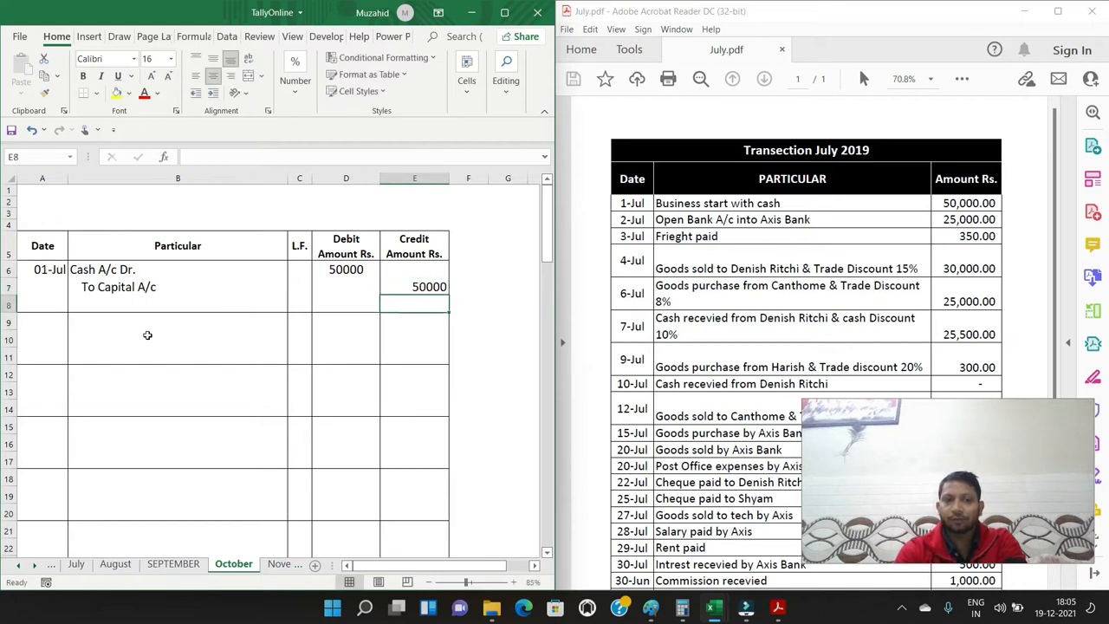
Enter the date 2/7 in cell A9 for the second journal entry
key("Left")
key("Left")
key("Left")
key("Left")
key("Down")
key("Down")
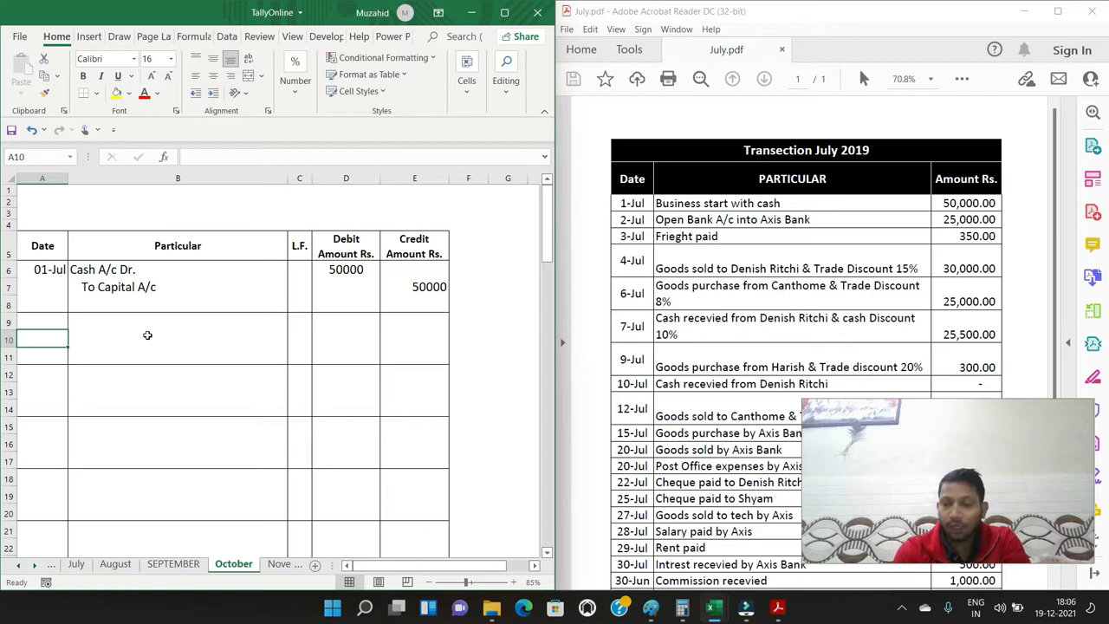
key("Up")
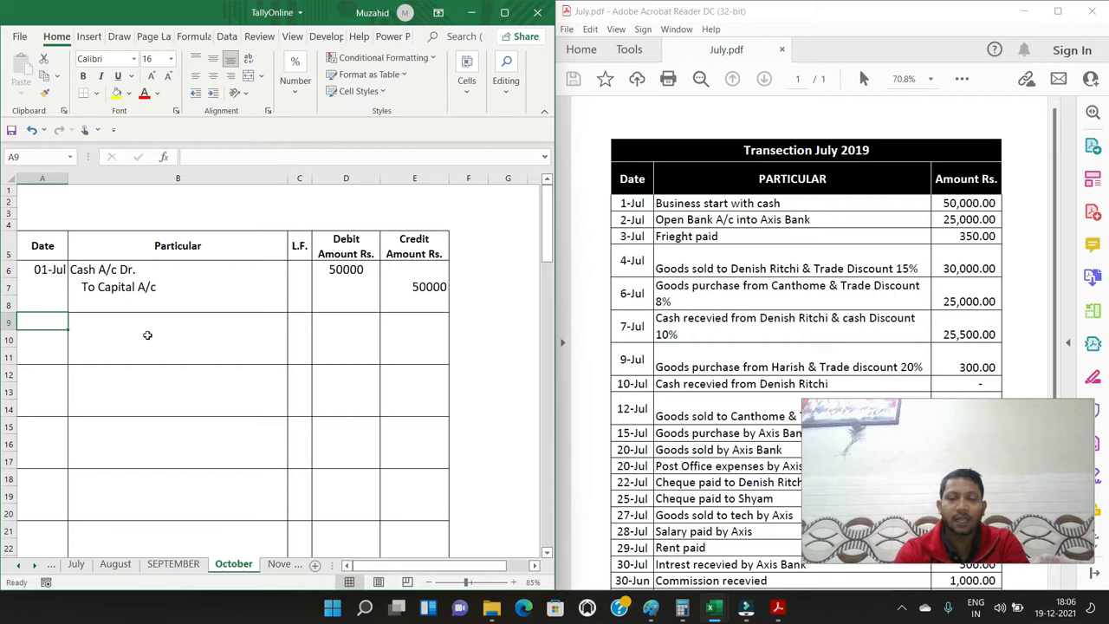
type("72")
type("/2")
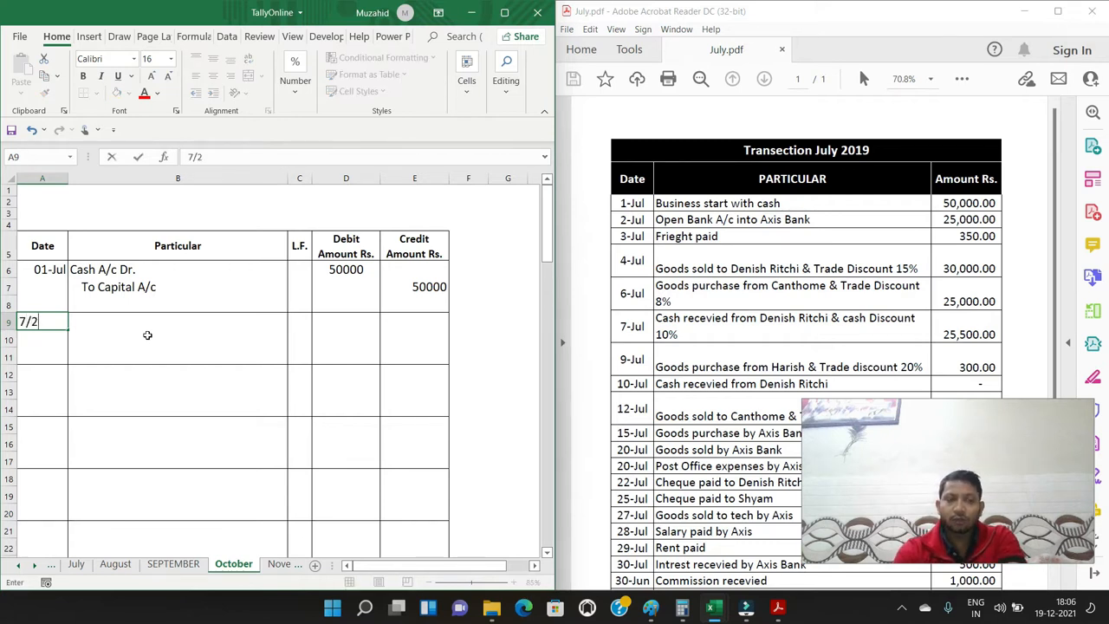
key("Tab")
key("Left")
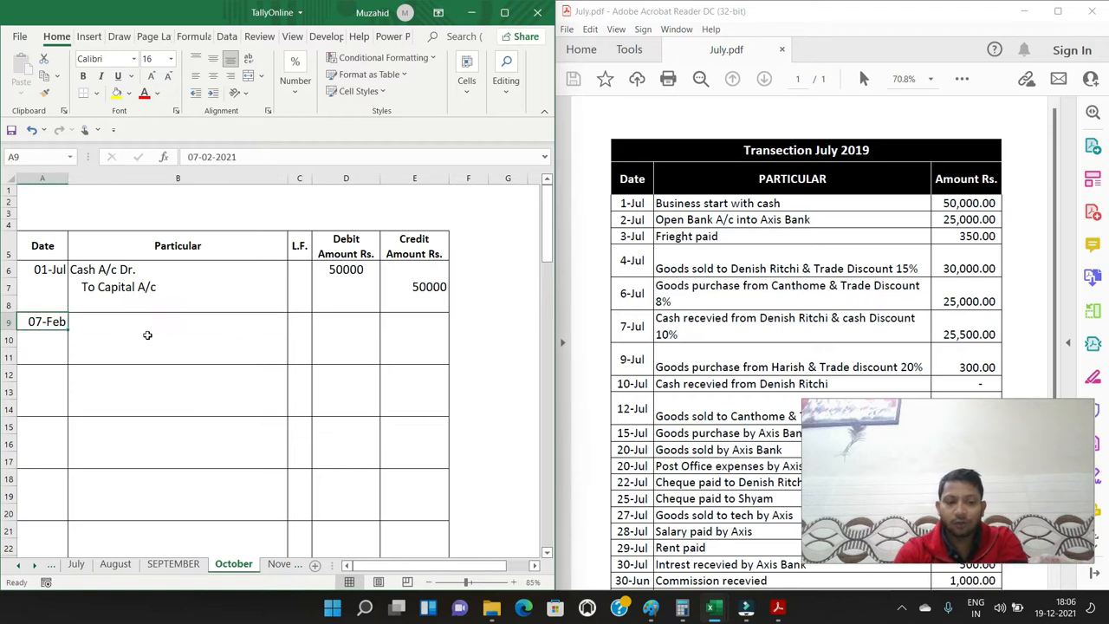
type("2/7")
key("Return")
Enter the particulars "Axis A/c Dr." in B9 and an indented "To Cash A/c" in B10
key("Up")
key("Tab")
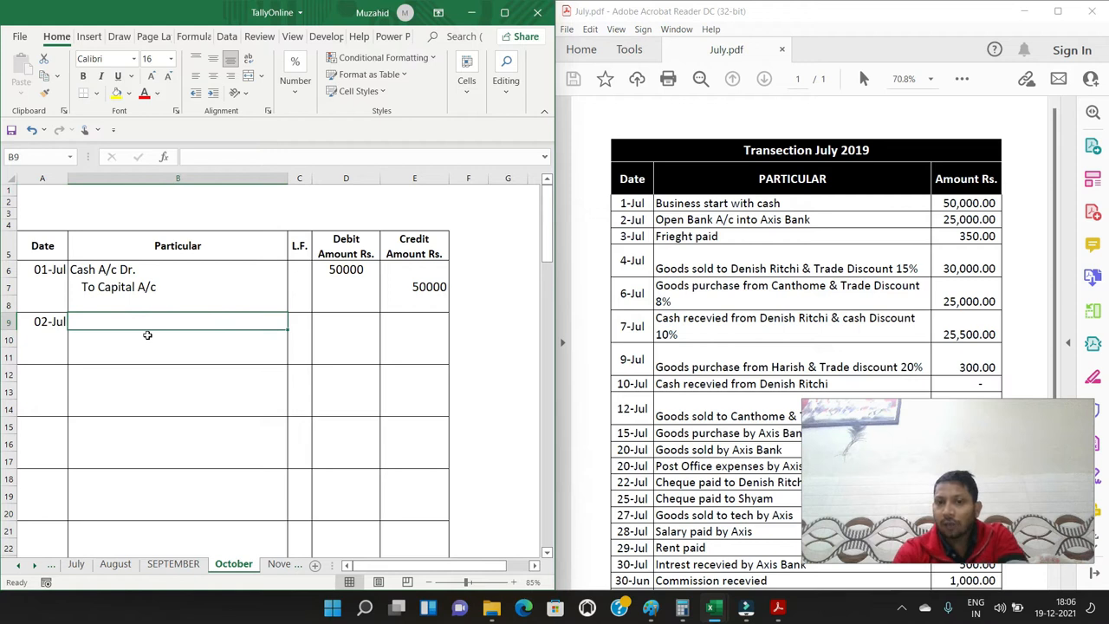
type("A")
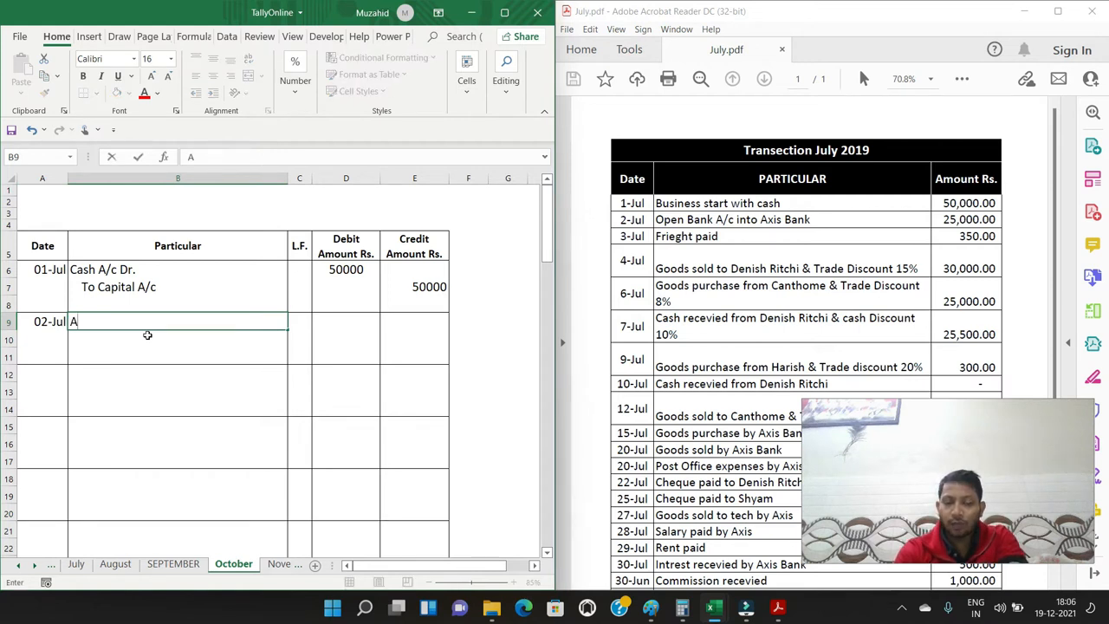
type("xis A/c Dr.")
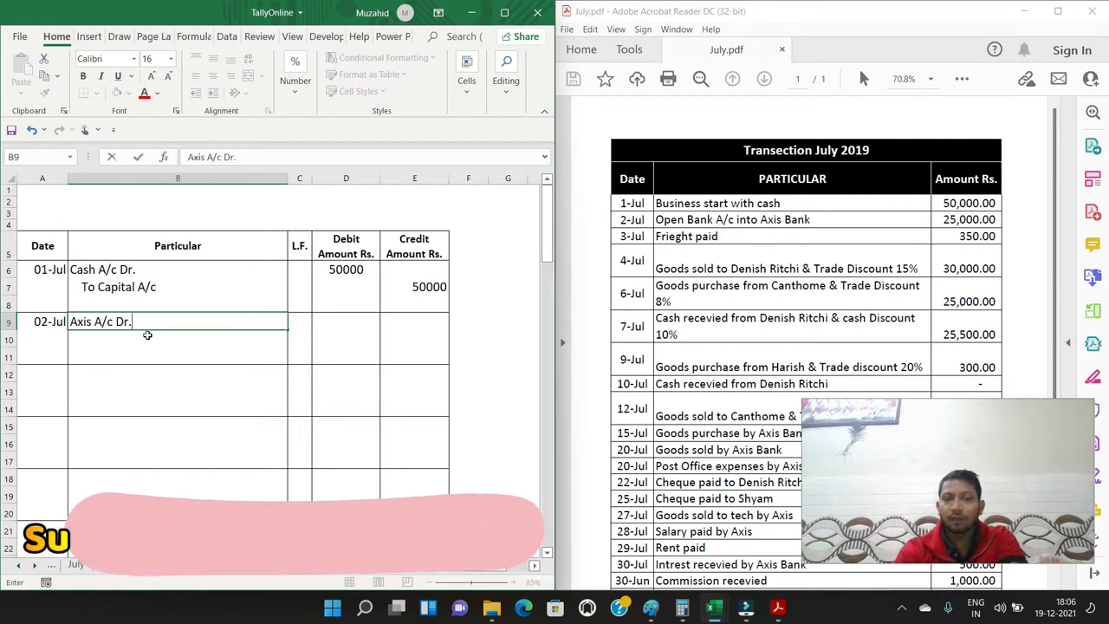
key("Return")
type("To C")
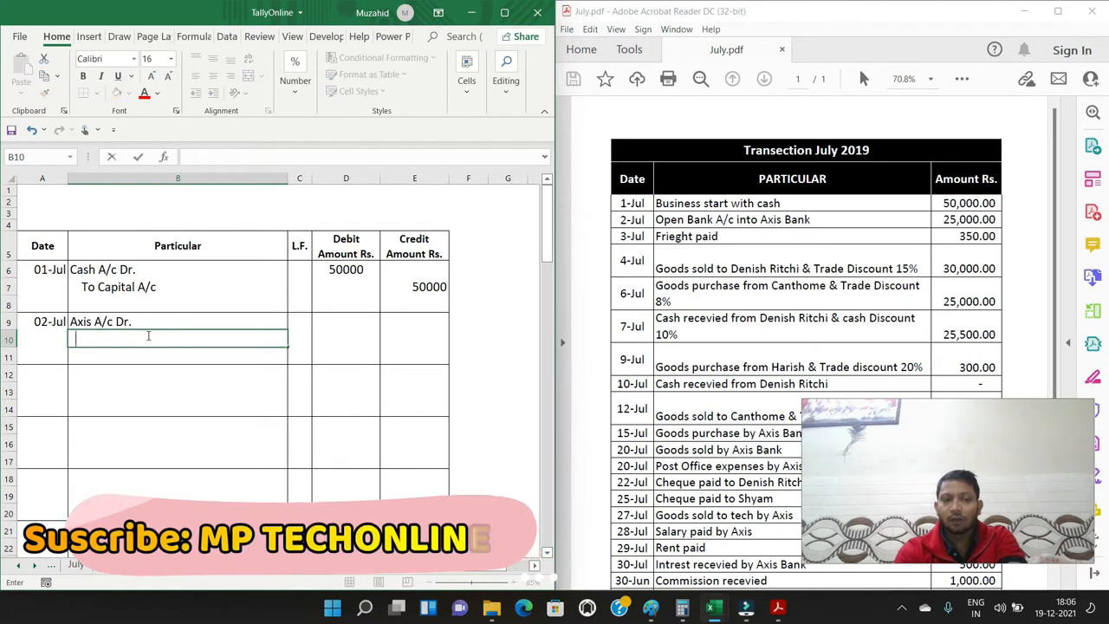
type("ash Ac")
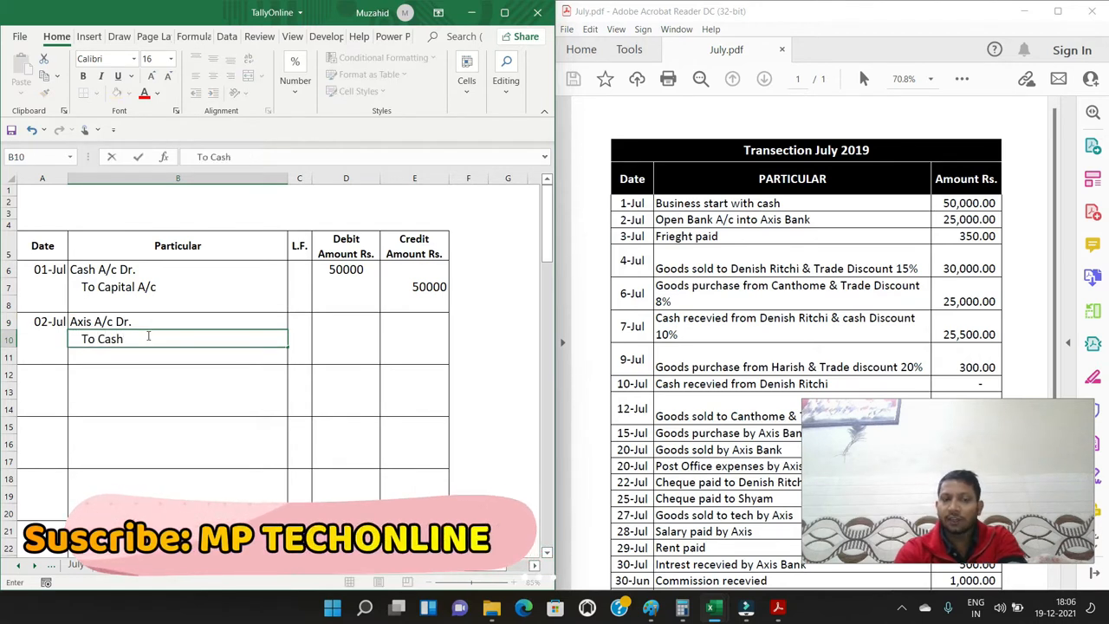
key("BackSpace")
type("/c")
key("Return")
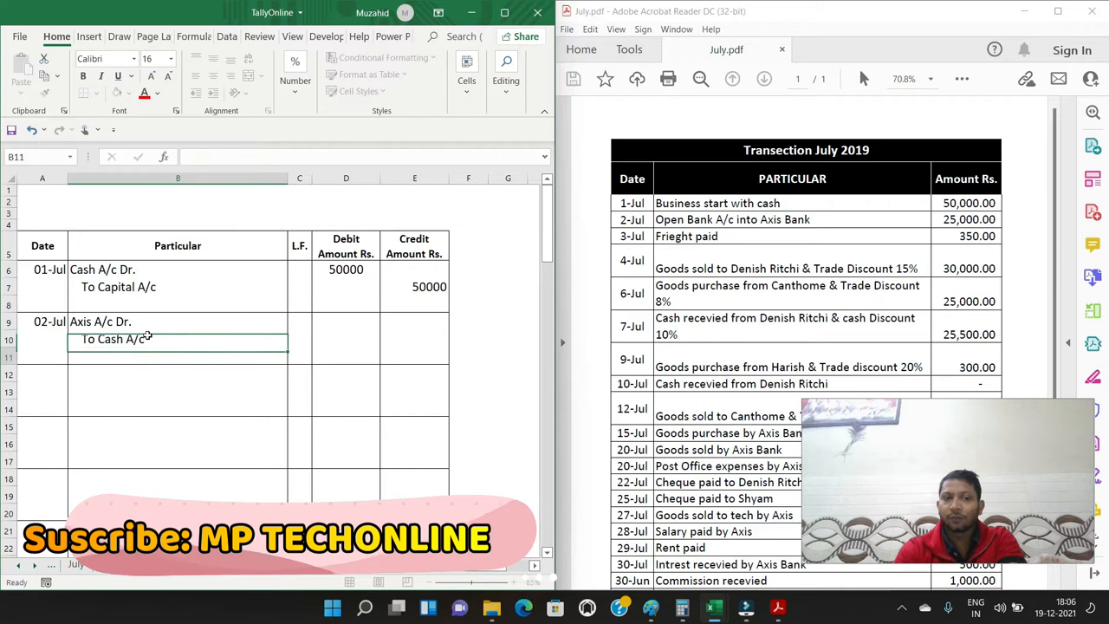
Enter 25000 as the debit amount for Axis in D9 and 25000 as the credit amount for Cash in E10
key("Up")
key("Up")
key("Right")
key("Right")
type("25000")
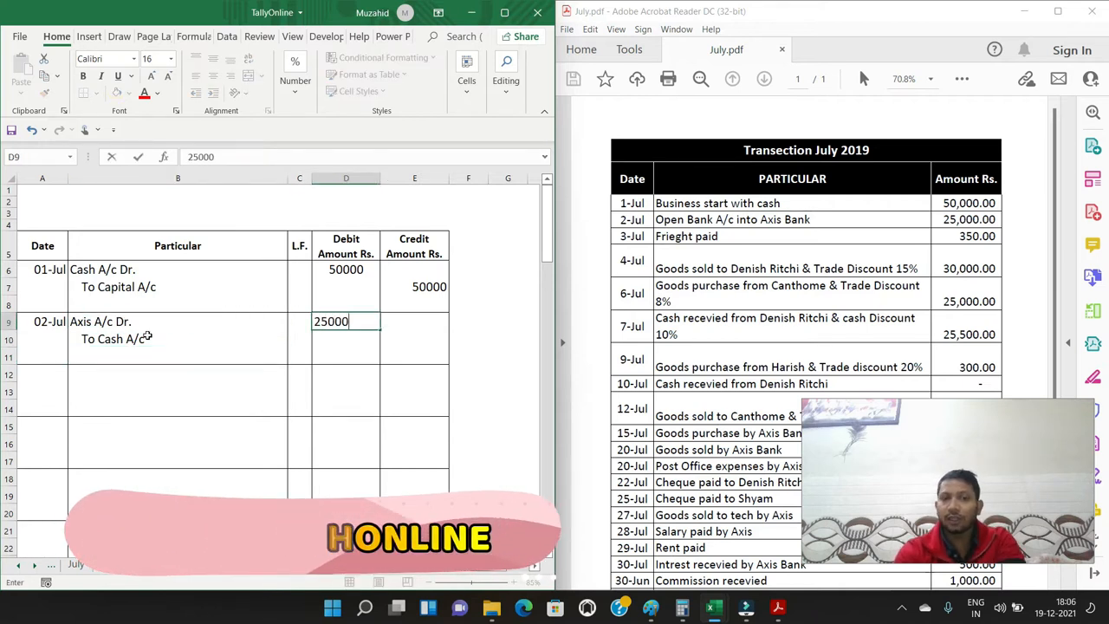
key("Return")
key("Right")
type("1")
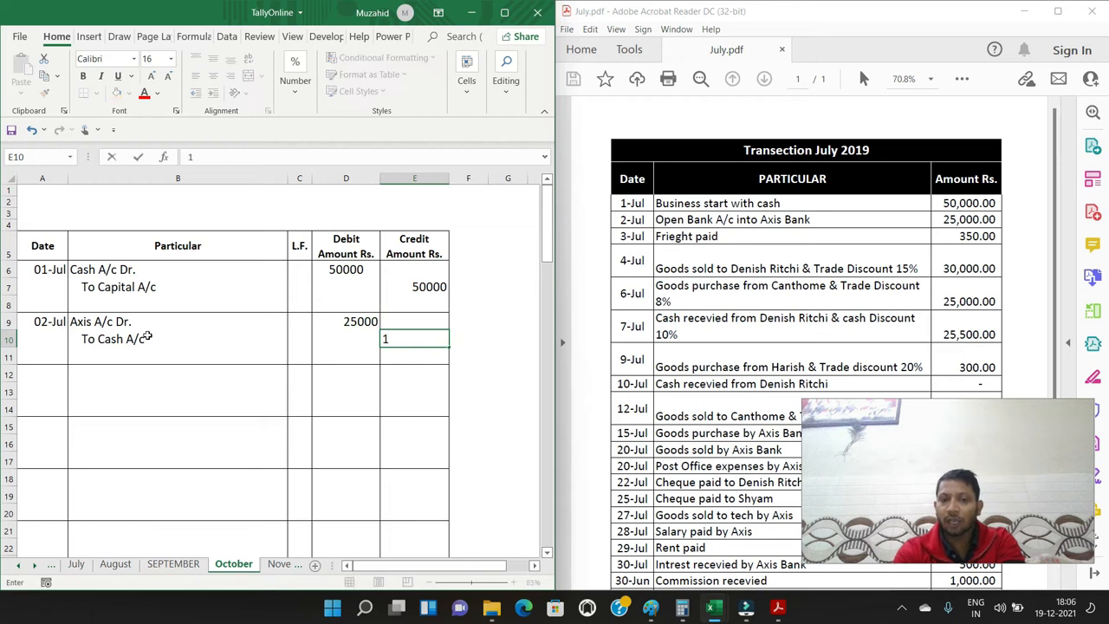
type("5000")
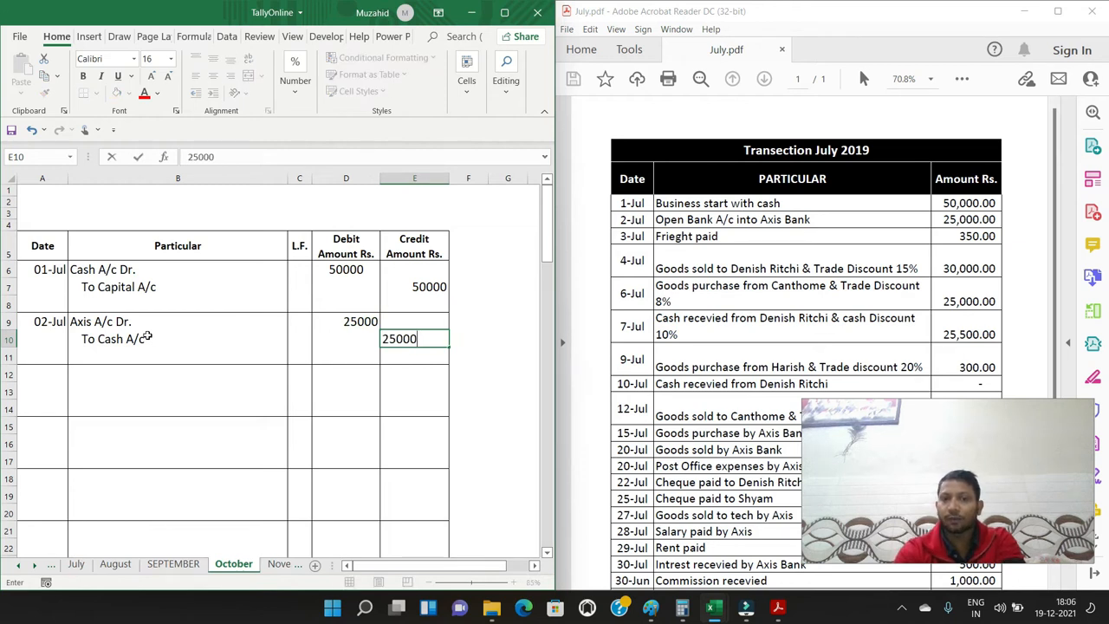
key("Return")
Enter the date 3/7 in cell A12 for the third journal entry
key("Left")
key("Left")
key("Left")
key("Left")
key("Down")
key("Down")
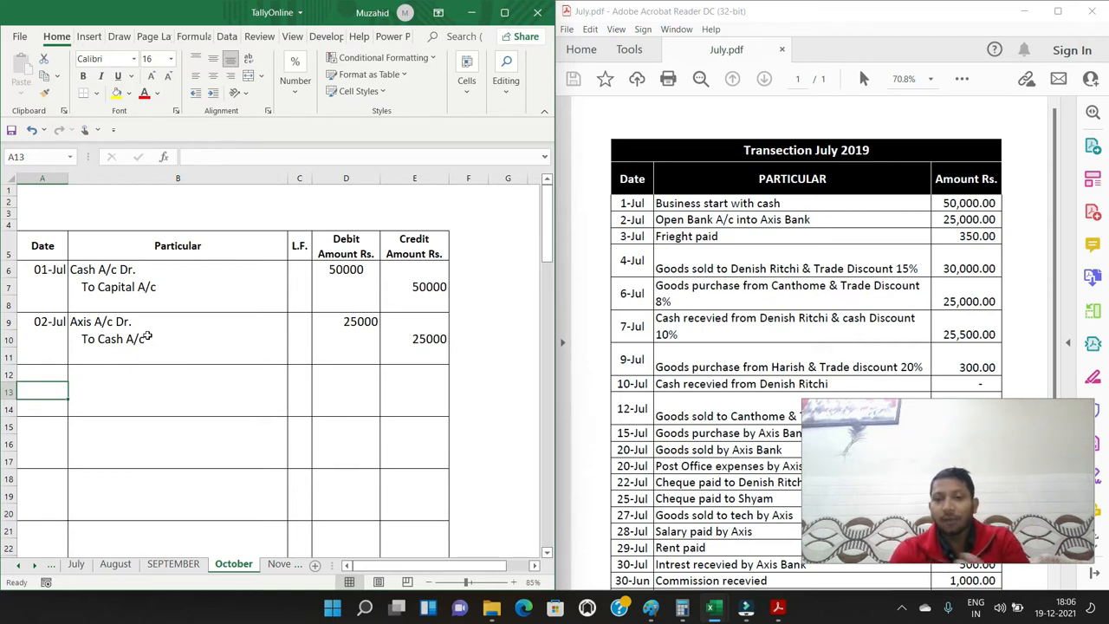
key("Up")
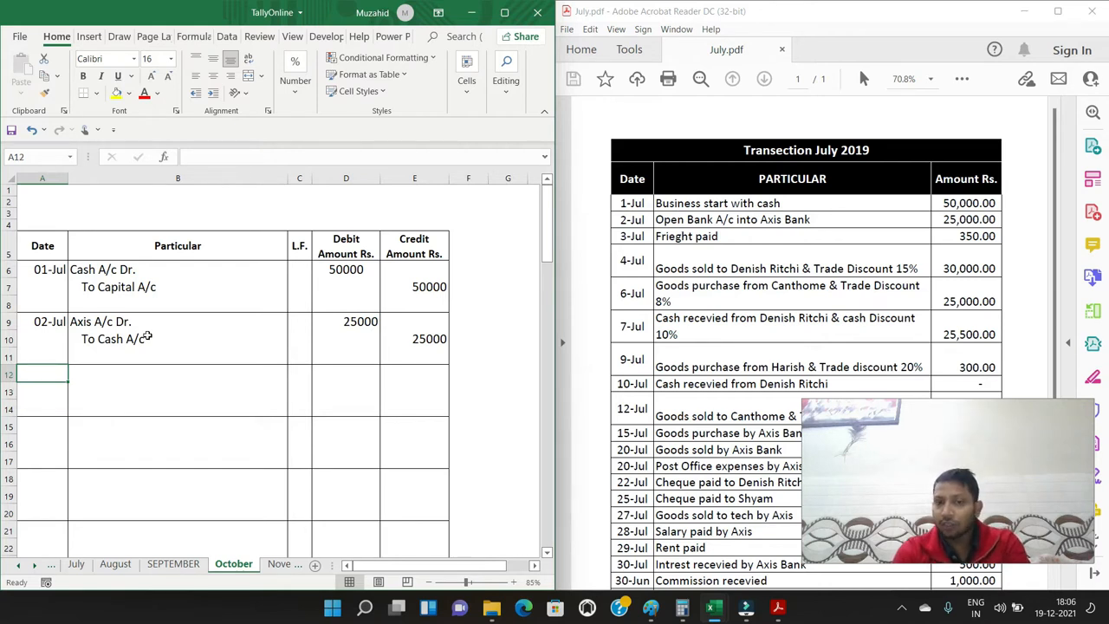
type("3/7")
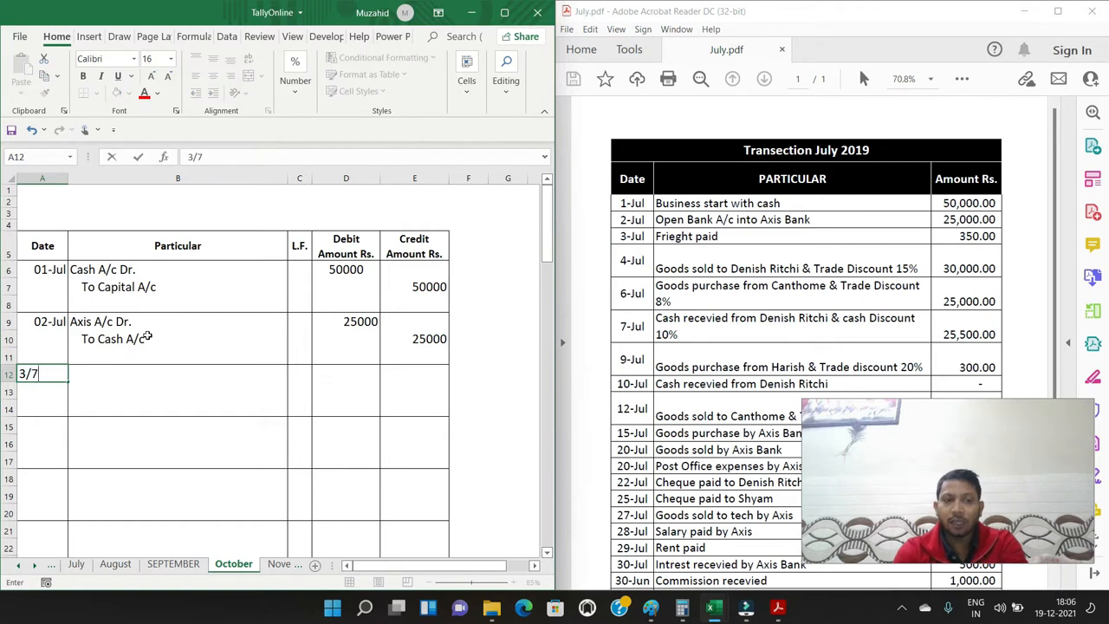
key("Return")
Enter the particulars "Frieght A/c Dr." in B12 and an indented "To Cash A/c" in B13
key("Up")
key("Right")
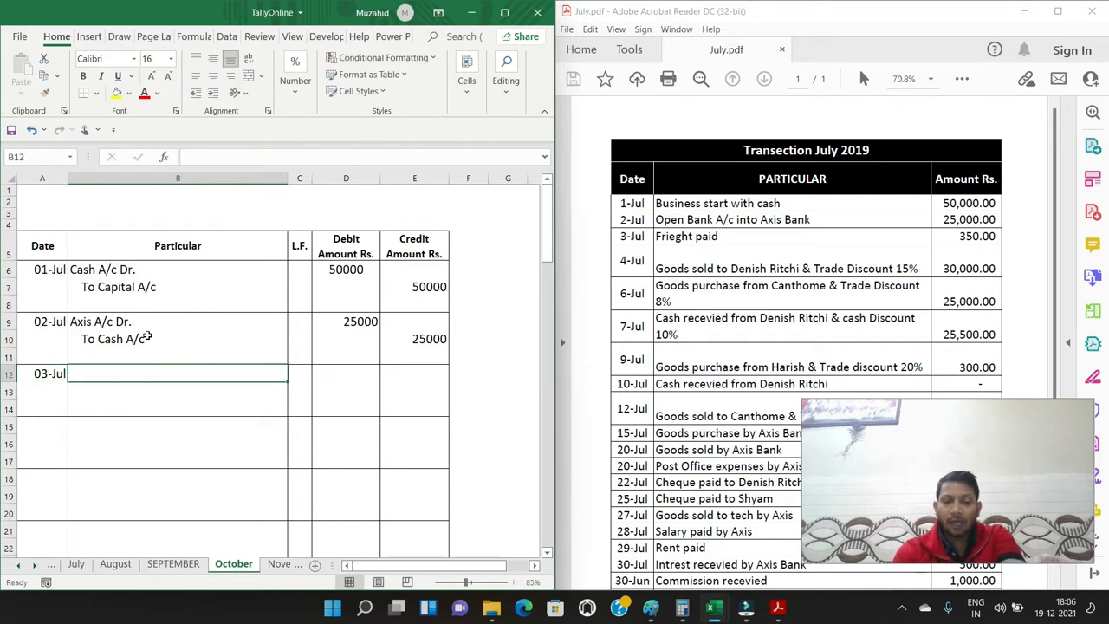
type("Frieg")
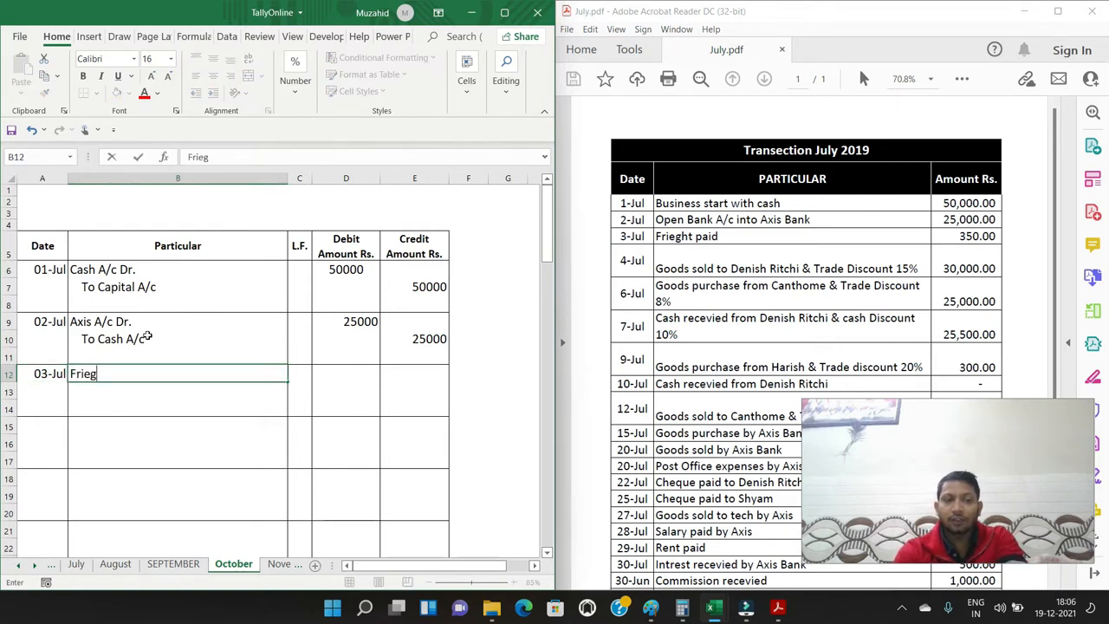
type("ht A/c")
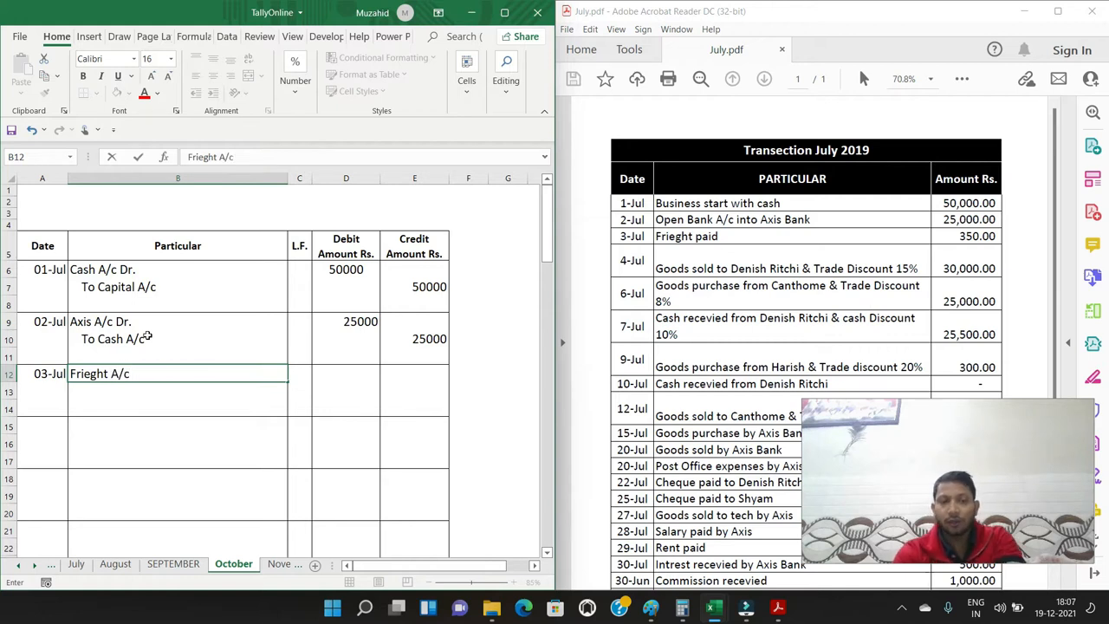
type(" D r.")
key("Return")
type("To Cash A/c")
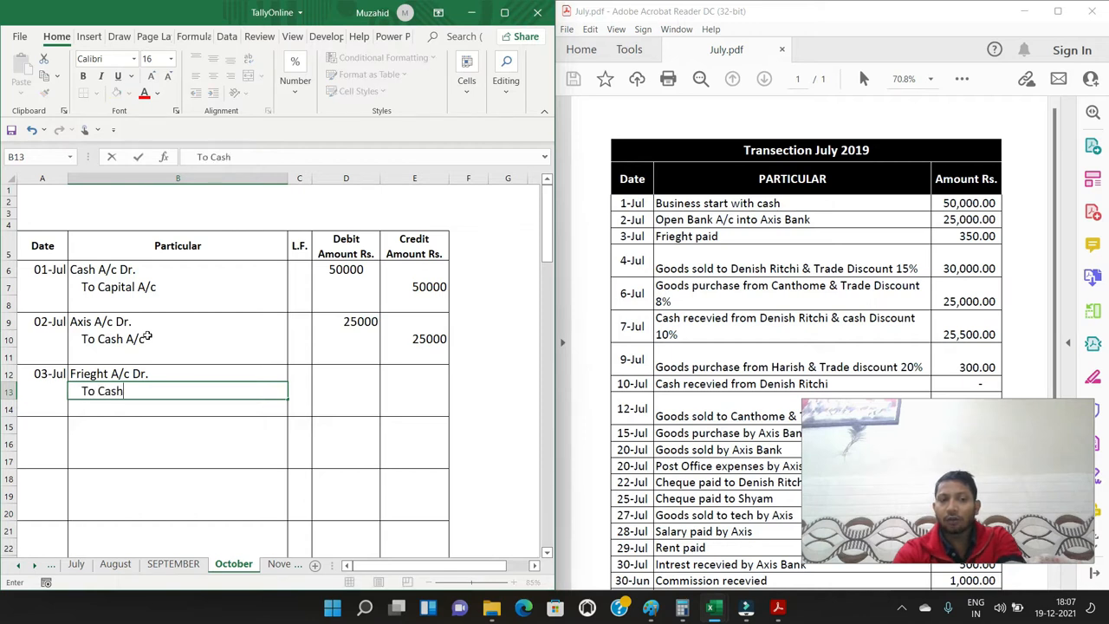
key("Return")
Enter 350 as the debit amount for Frieght in D12 and 350 as the credit amount for Cash in E13
key("Up")
key("Up")
key("Right")
key("Right")
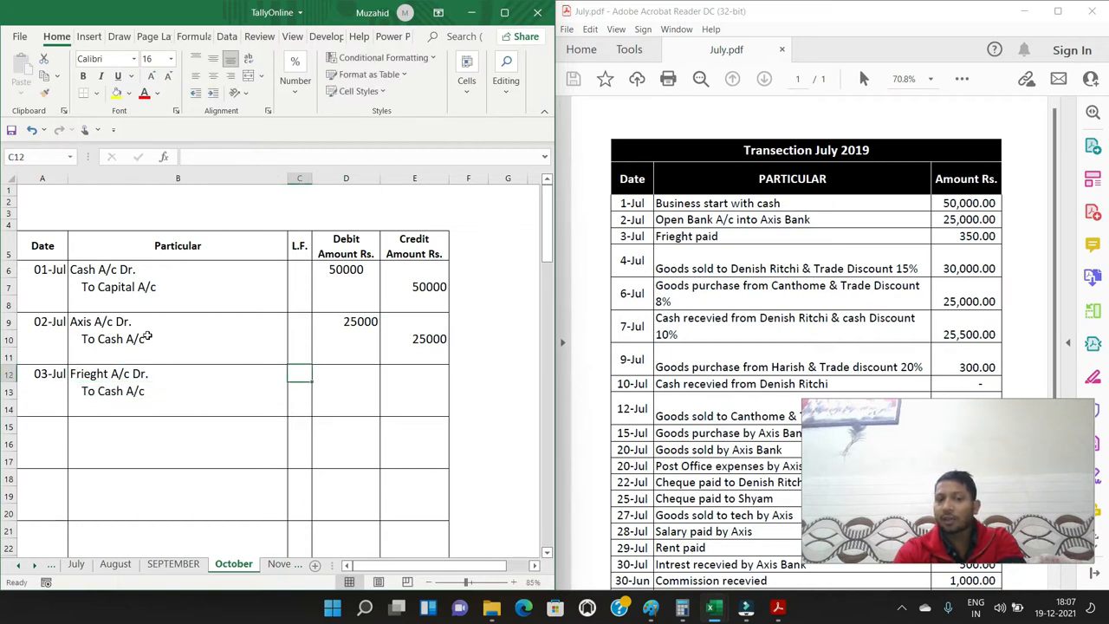
type("250")
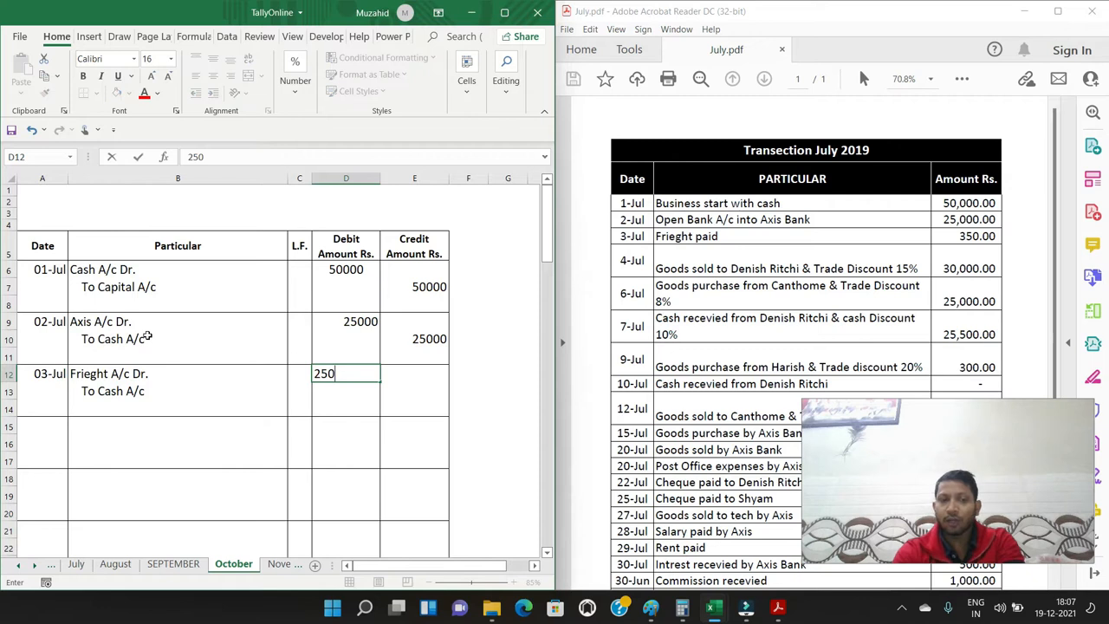
key("Right")
key("Left")
type("350")
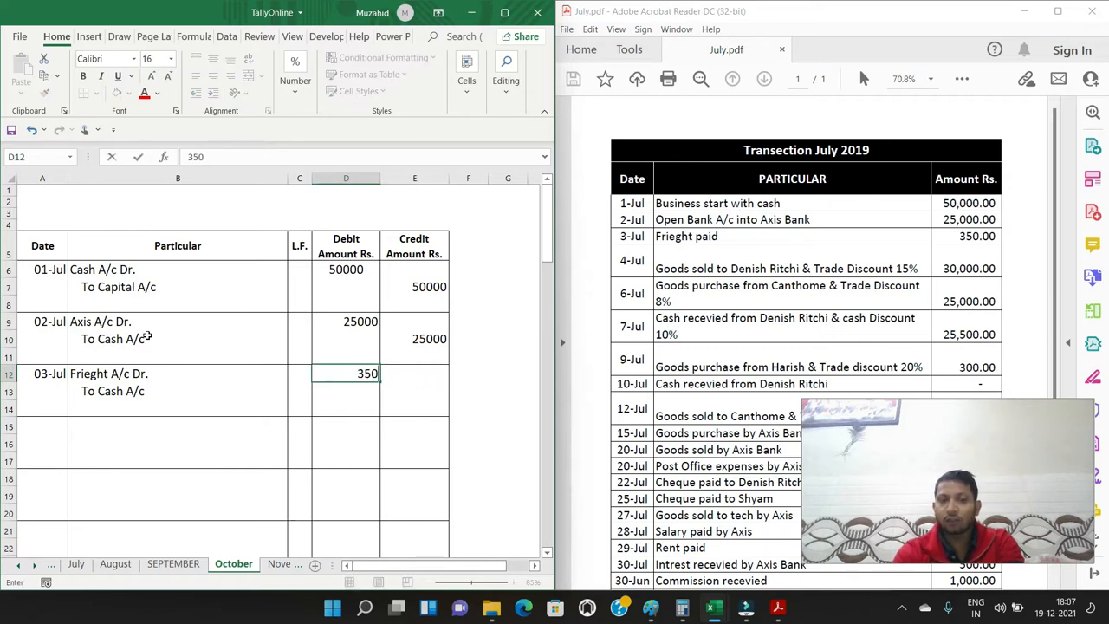
key("Right")
key("Down")
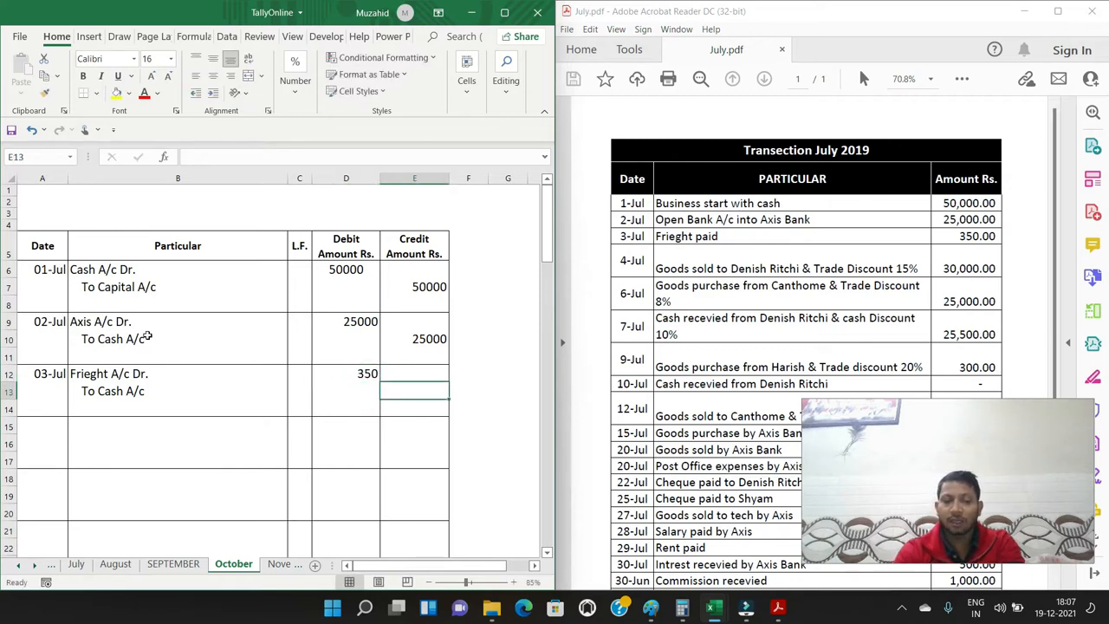
type("350")
key("Return")
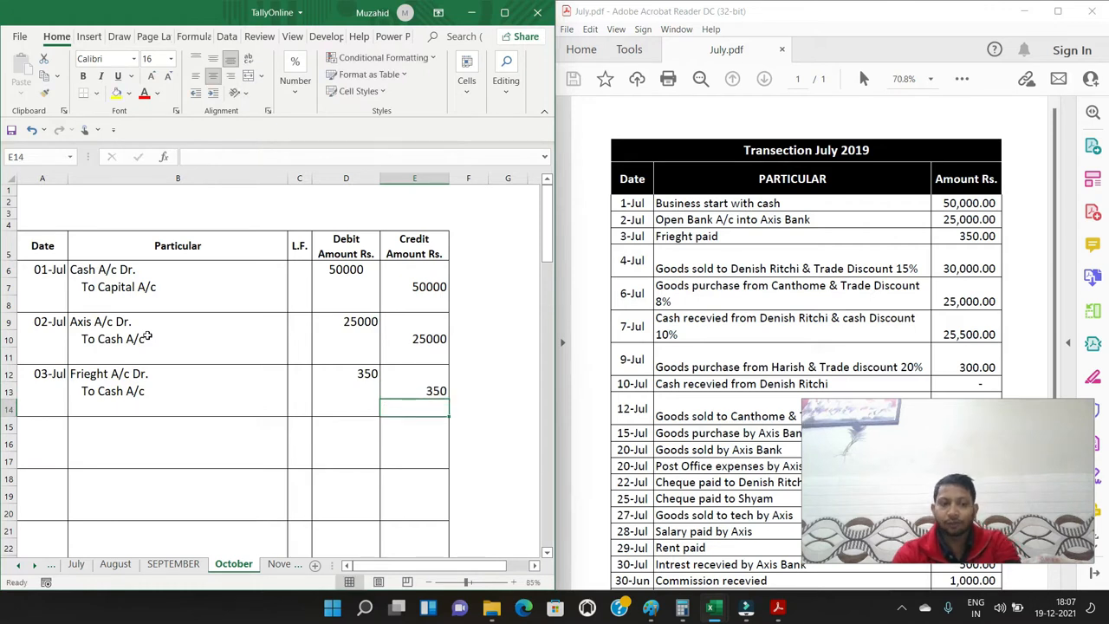
Enter the date 4/7 in cell A15 for the fourth journal entry
key("Left")
key("Left")
key("Left")
key("Left")
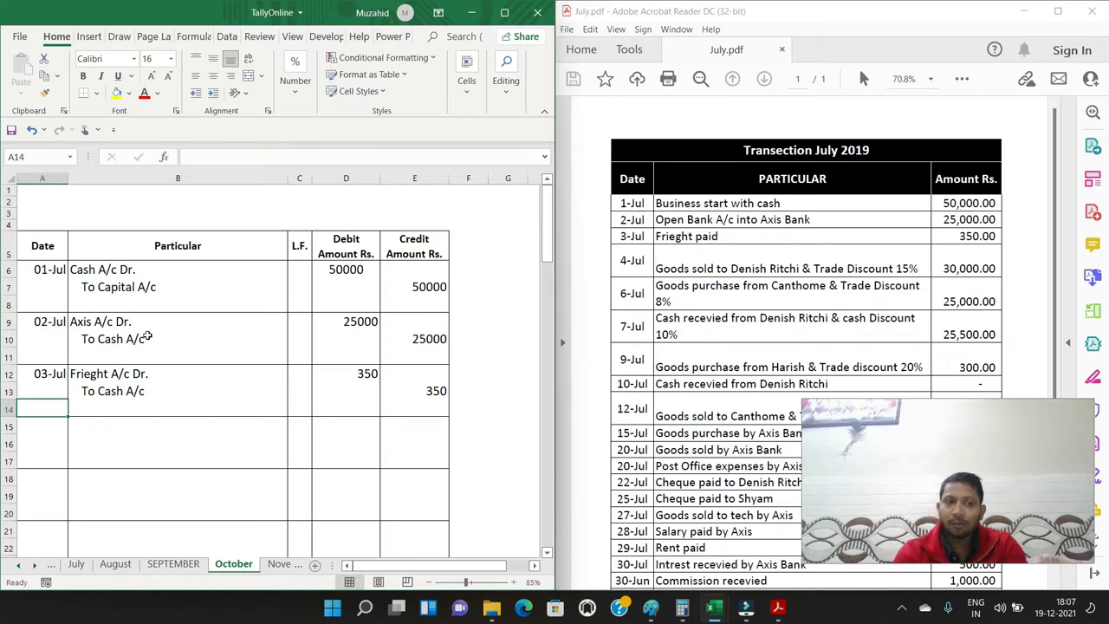
key("Down")
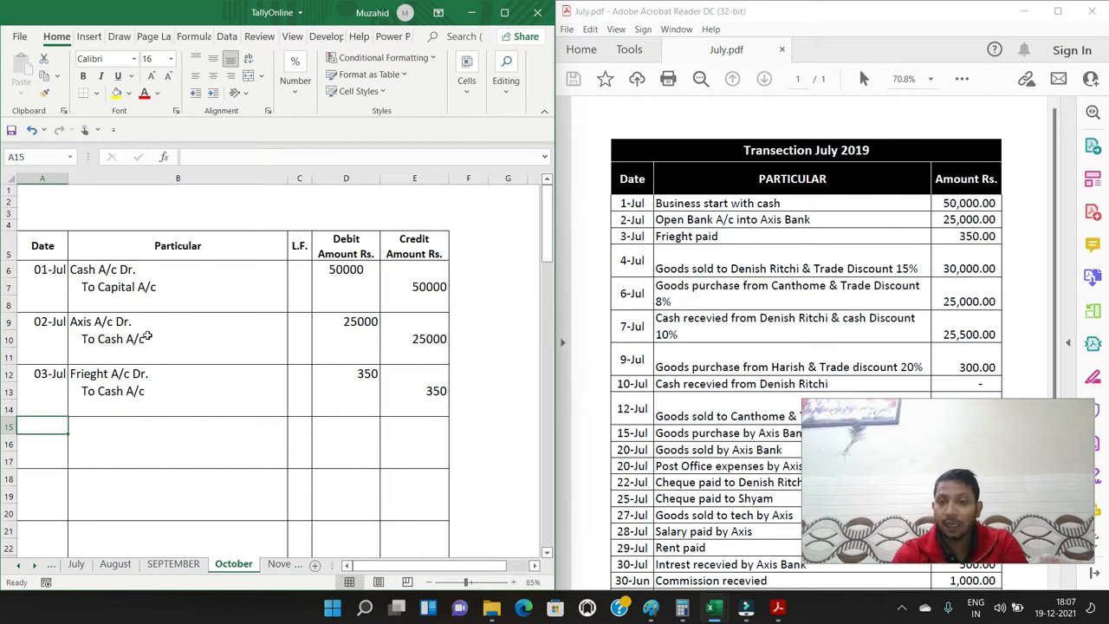
type("4")
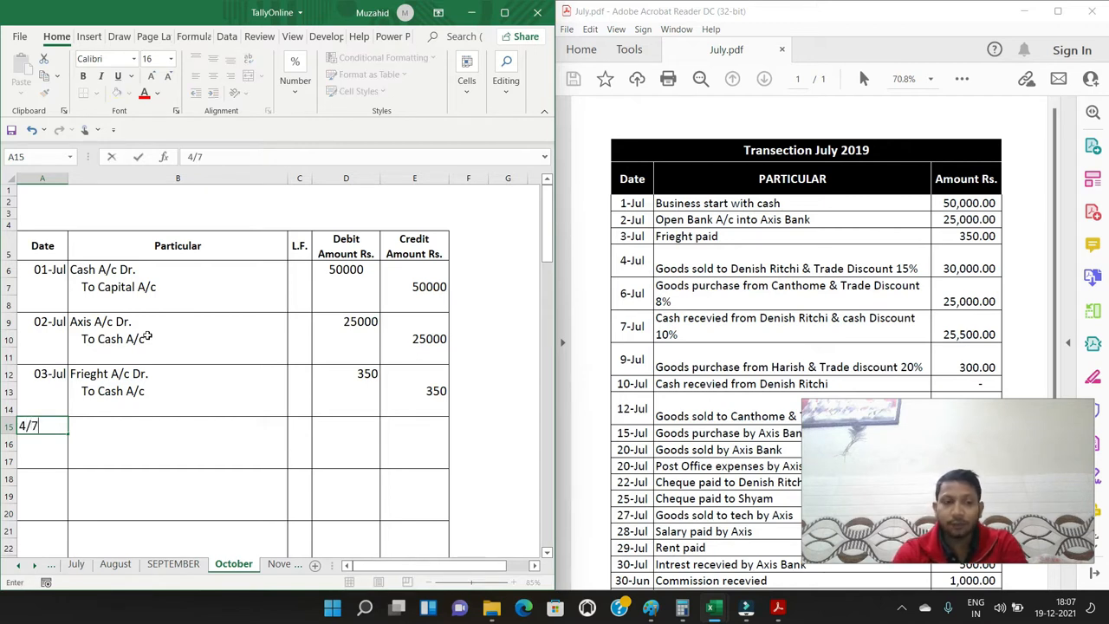
type("/7")
key("Return")
Enter the 4-Jul customer's full name followed by "Dr." in B15 and an indented "To Sales A/c" in B16
key("Up")
key("Right")
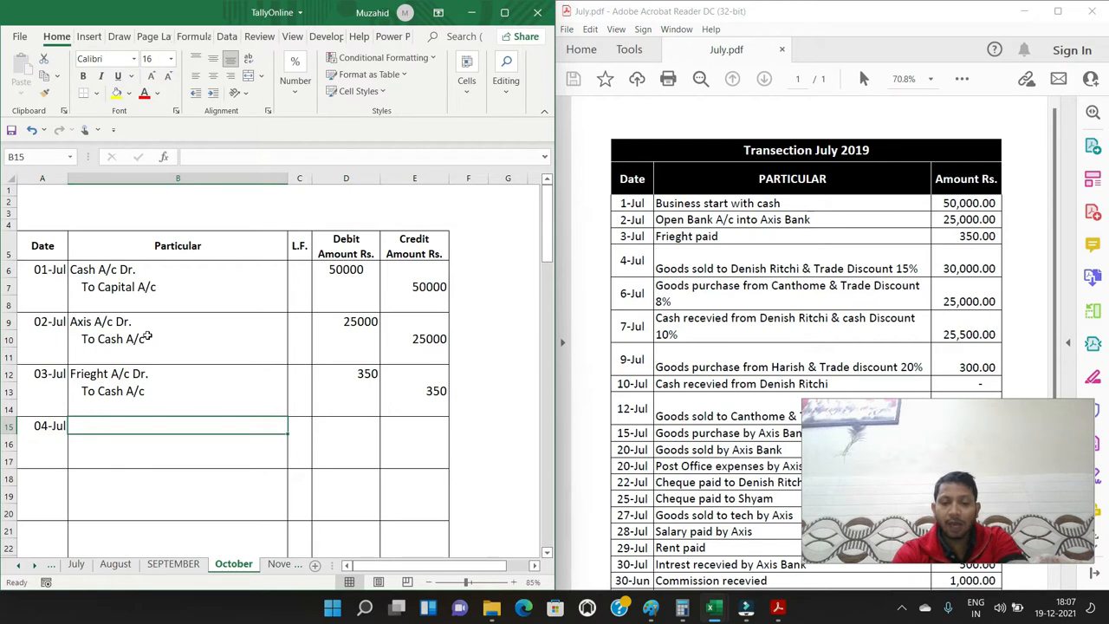
type("Denish ")
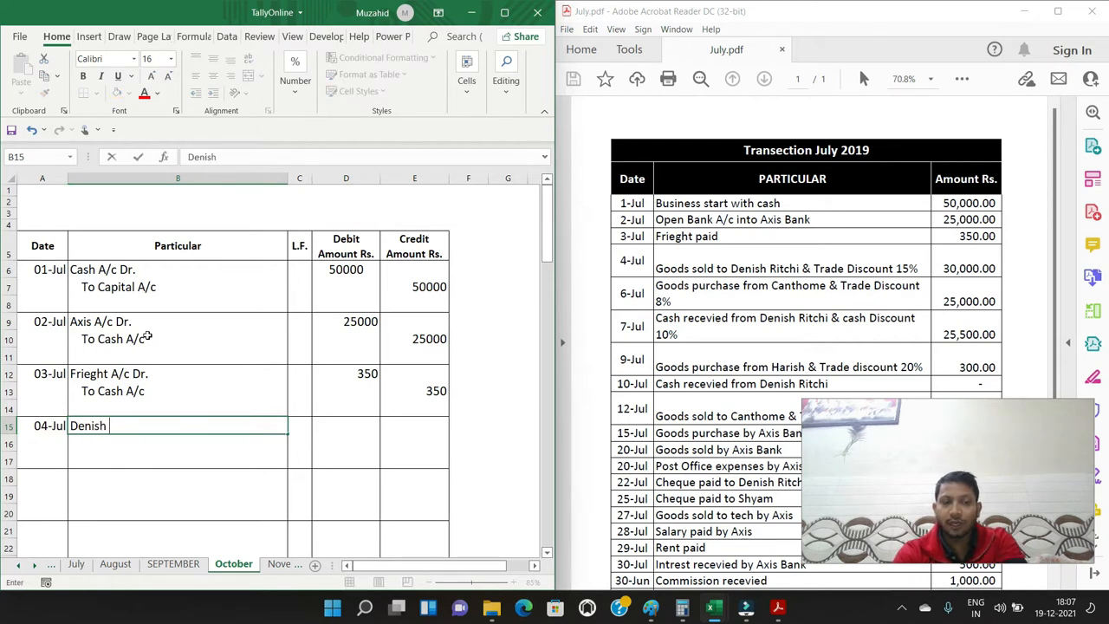
type("Ritchi  D")
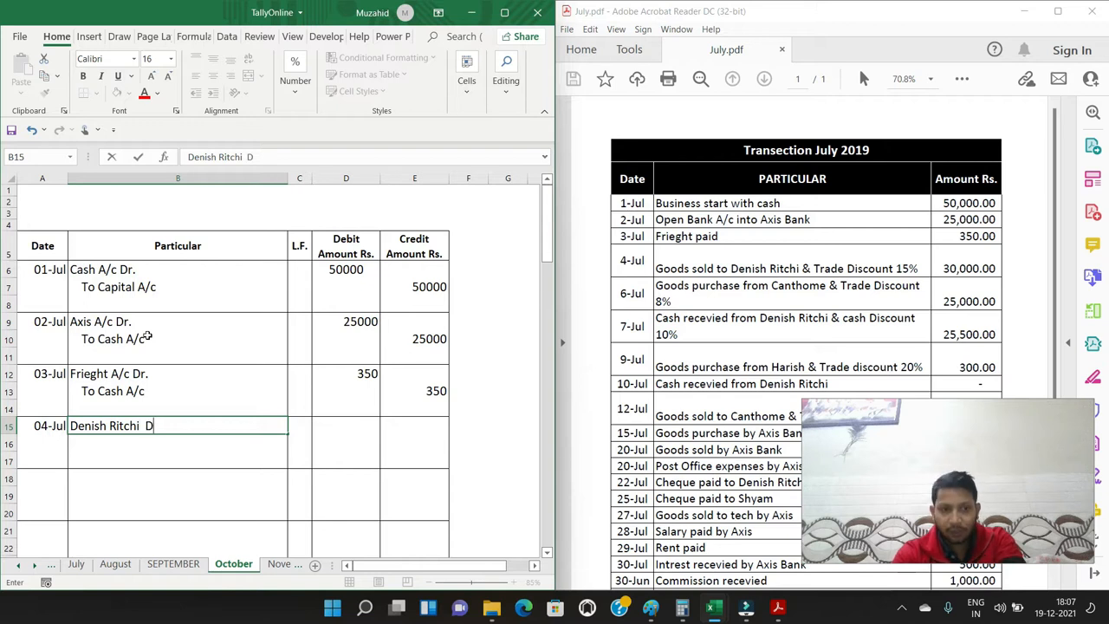
key("Return")
type("To Saels")
key("BackSpace")
key("BackSpace")
key("BackSpace")
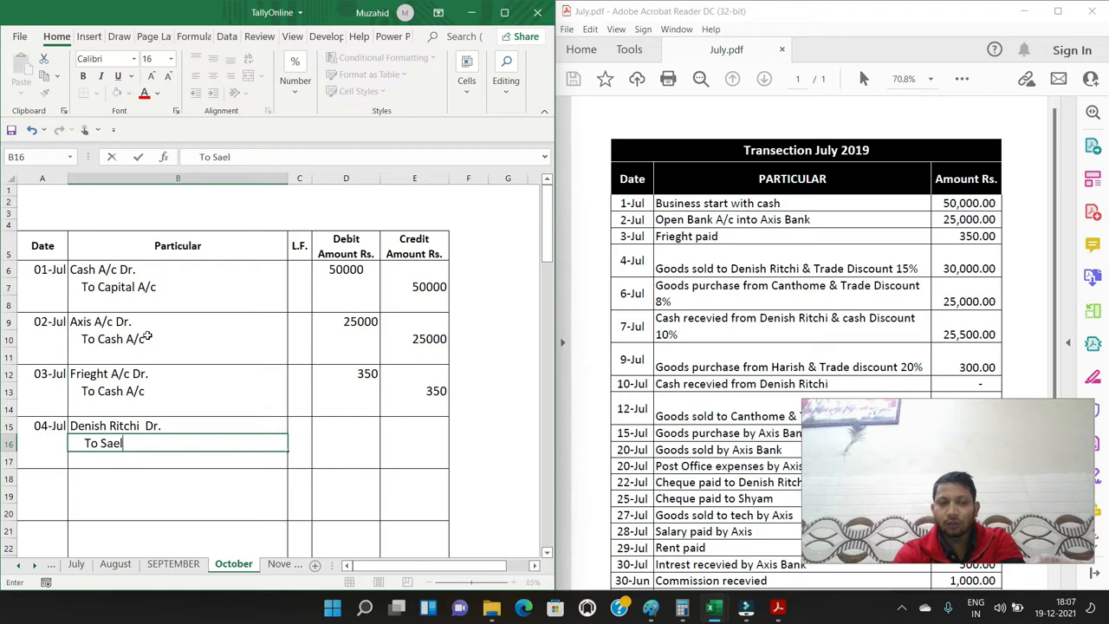
type("les A/c")
key("Return")
Select D15, switch to Calculator and work out the 15% trade discount on 30000 as 30000 × 15 ÷ 100
key("Up")
key("Up")
key("Right")
key("Right")
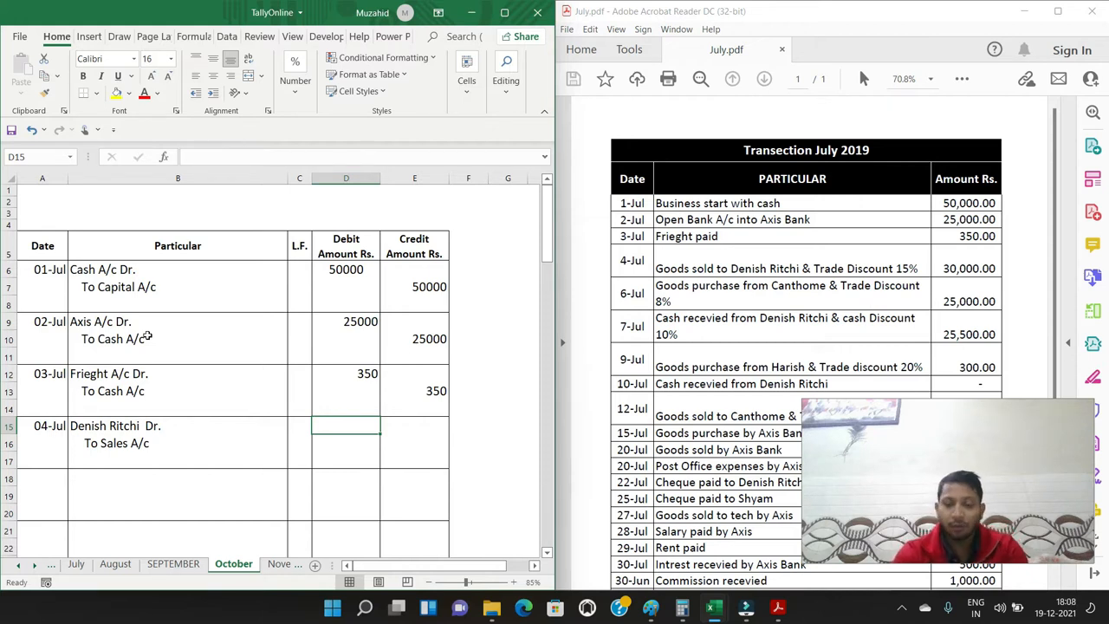
key("super+r")
type("calc")
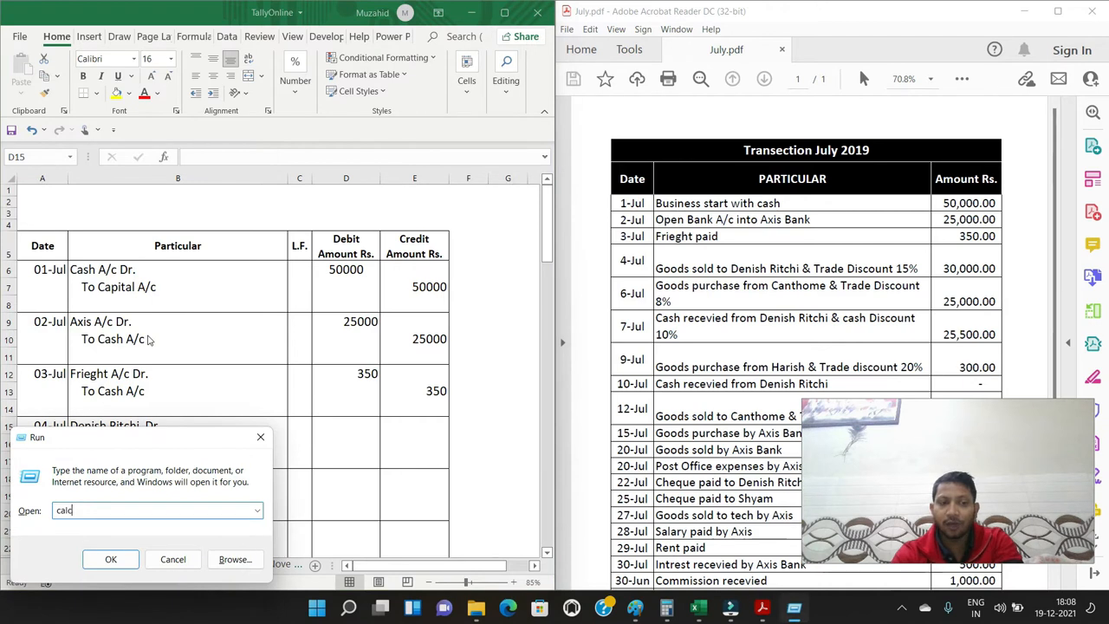
key("Return")
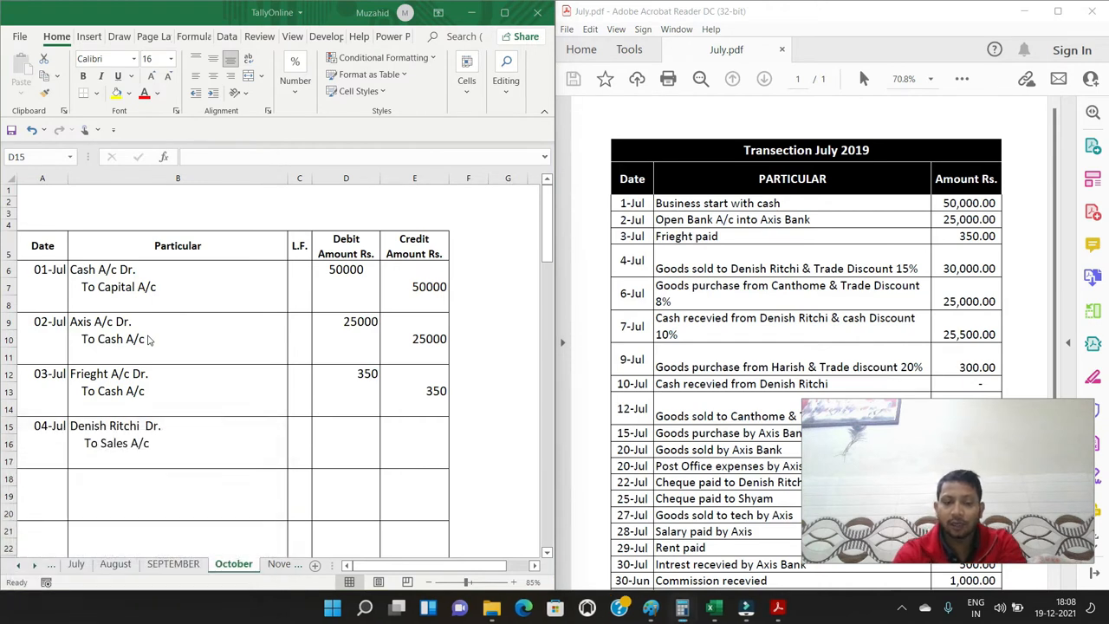
type("3000")
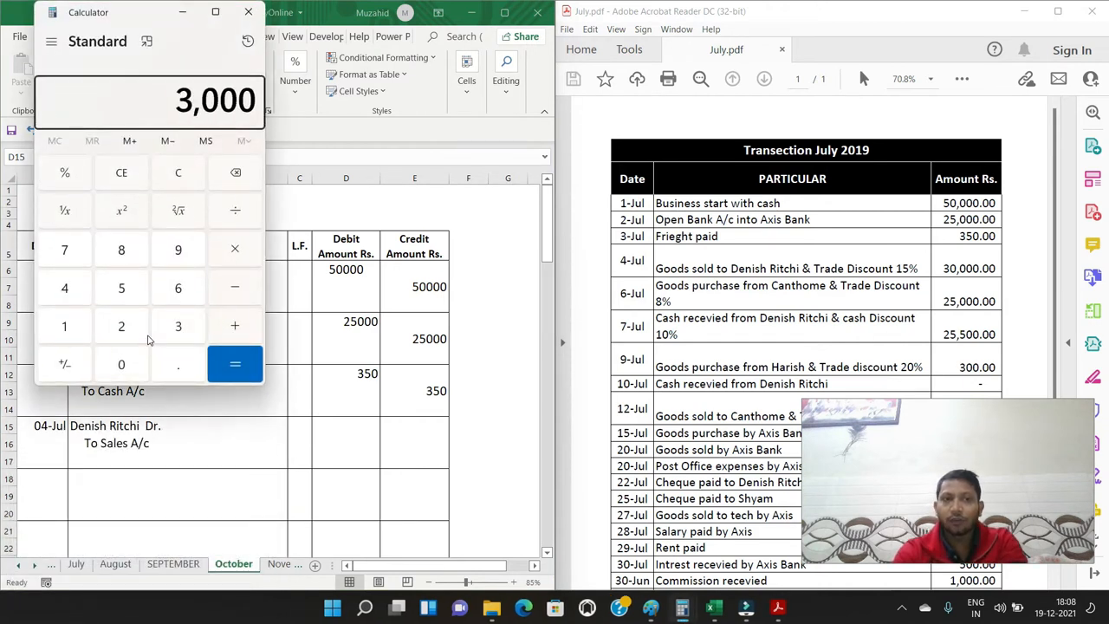
type("0*15")
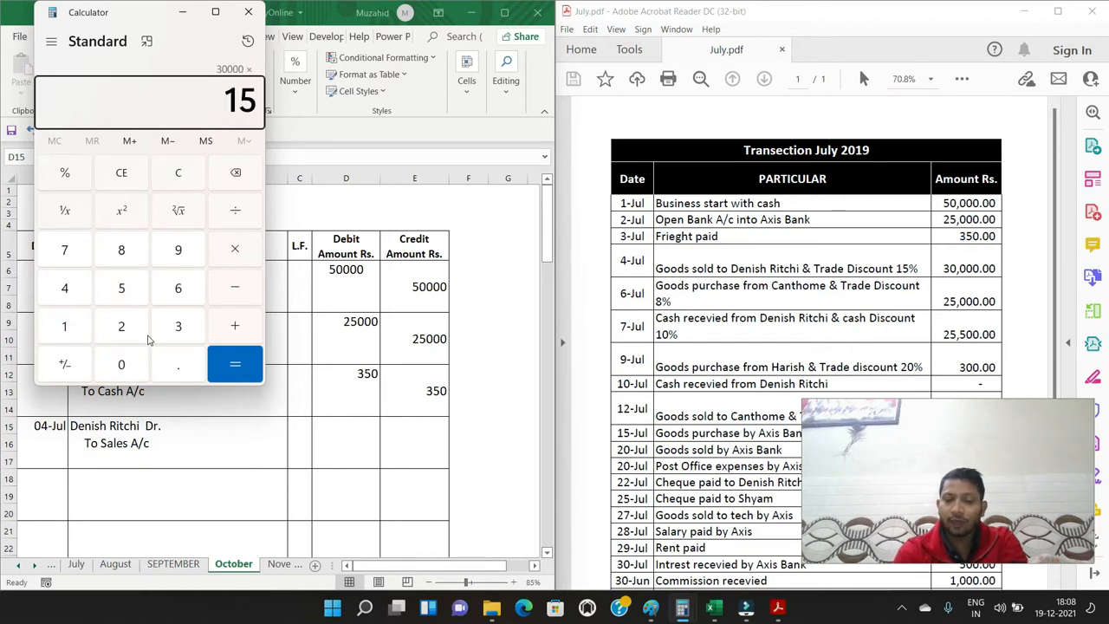
key("Return")
type("/100")
key("Return")
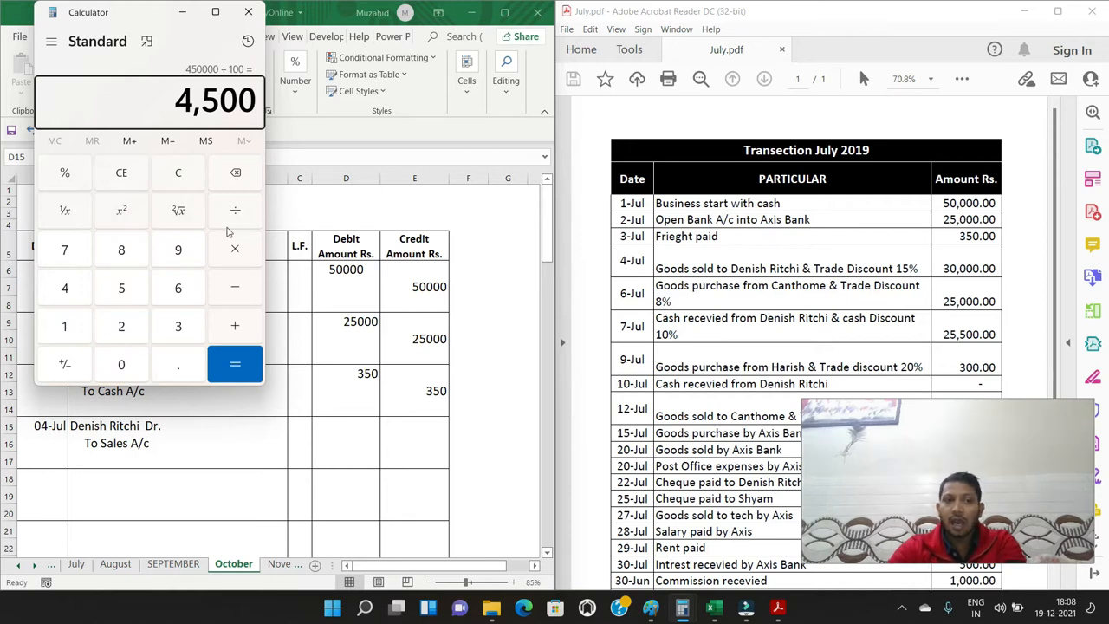
Clear the calculator, subtract the 4500 trade discount from 30000, and return to the workbook
left_click(179, 173)
left_click(175, 327)
double_click(123, 370)
left_click(122, 367)
left_click(121, 368)
left_click(242, 289)
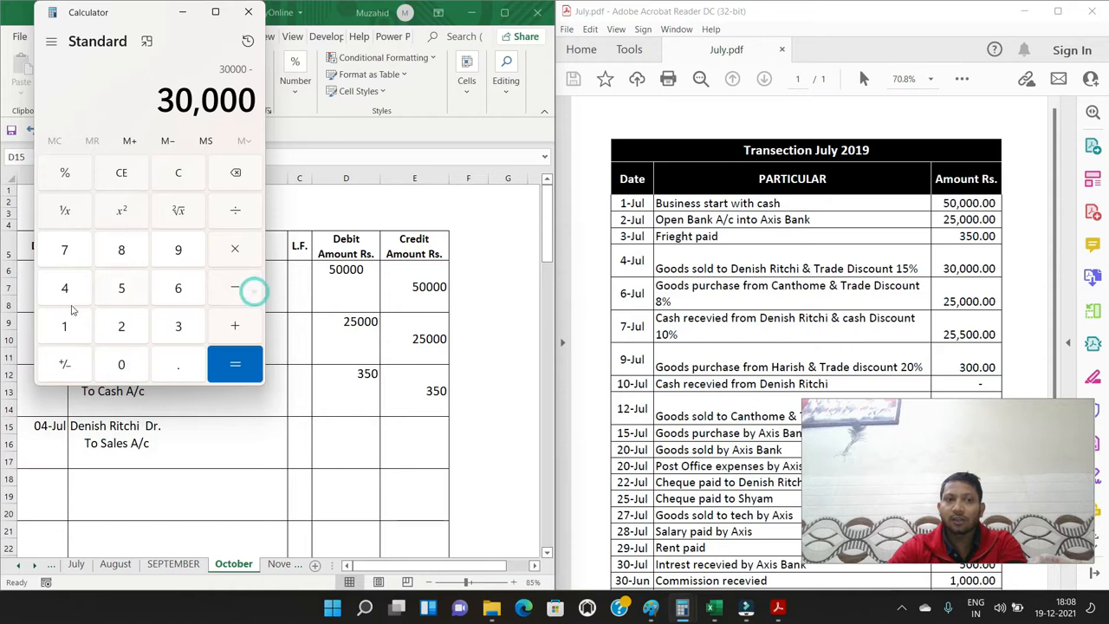
left_click(65, 299)
left_click(126, 288)
left_click(126, 366)
left_click(126, 366)
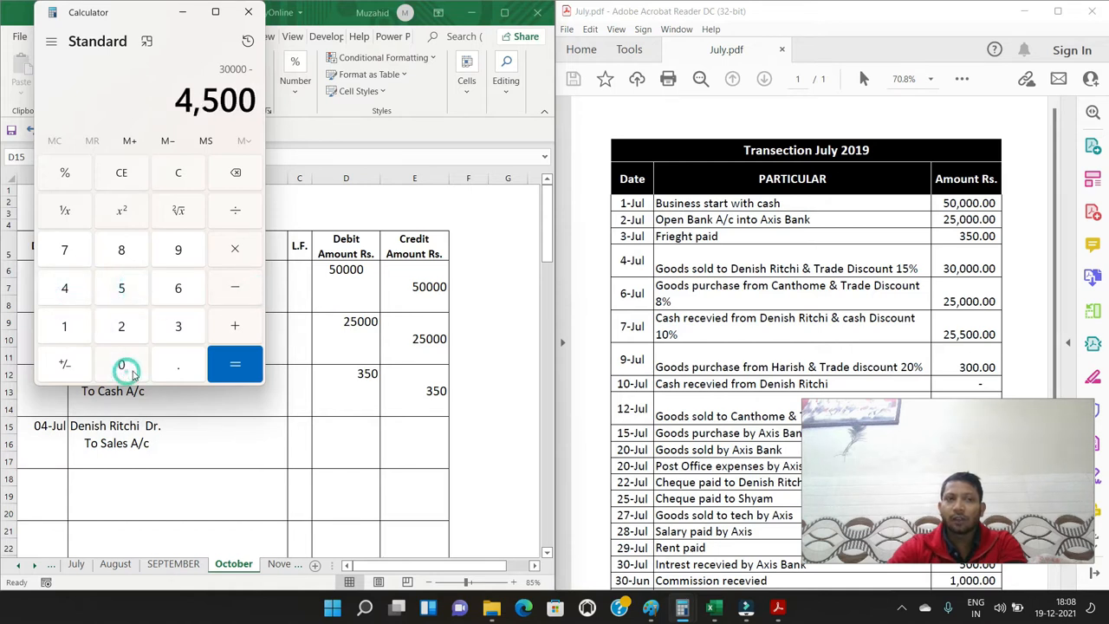
left_click(233, 367)
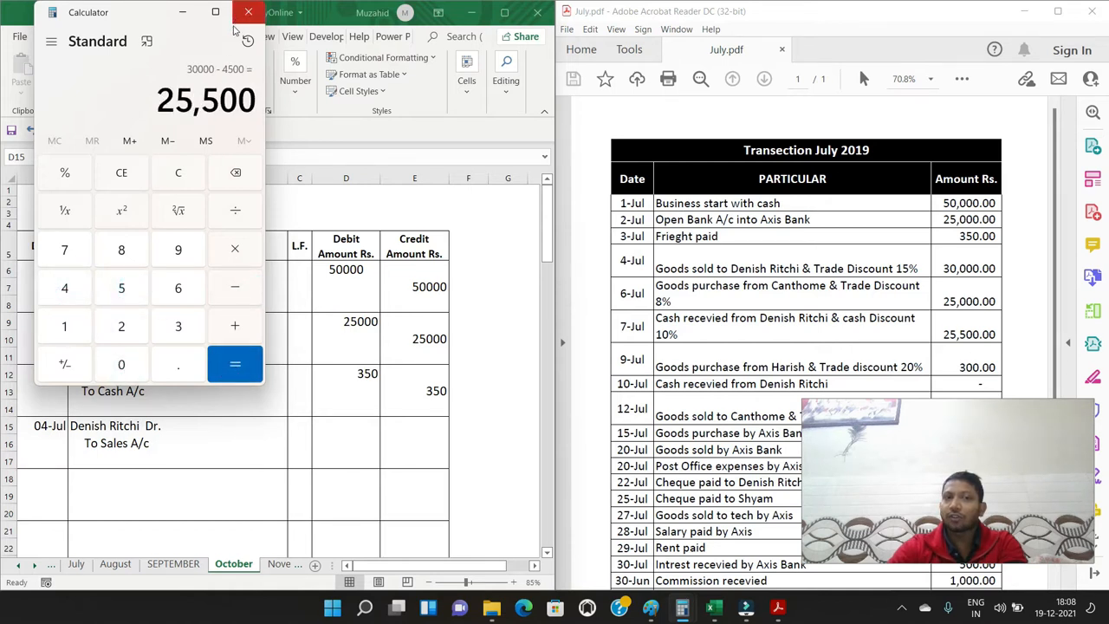
left_click(191, 19)
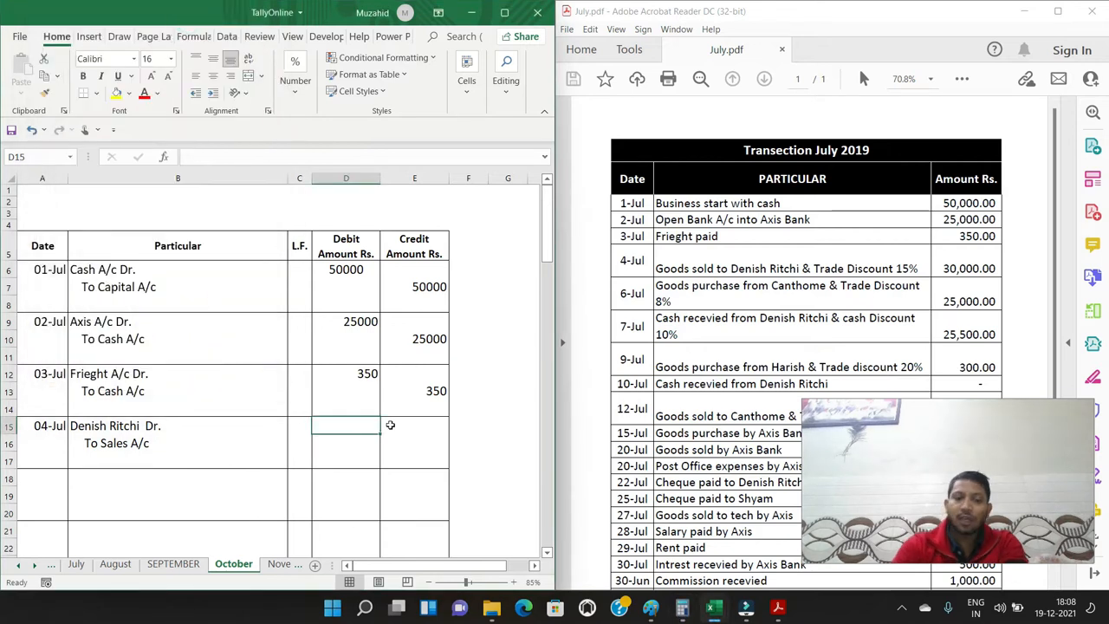
Enter 25500 as the 4-Jul debit amount in D15 and 25500 as the Sales credit amount in E16
type("25500")
key("Return")
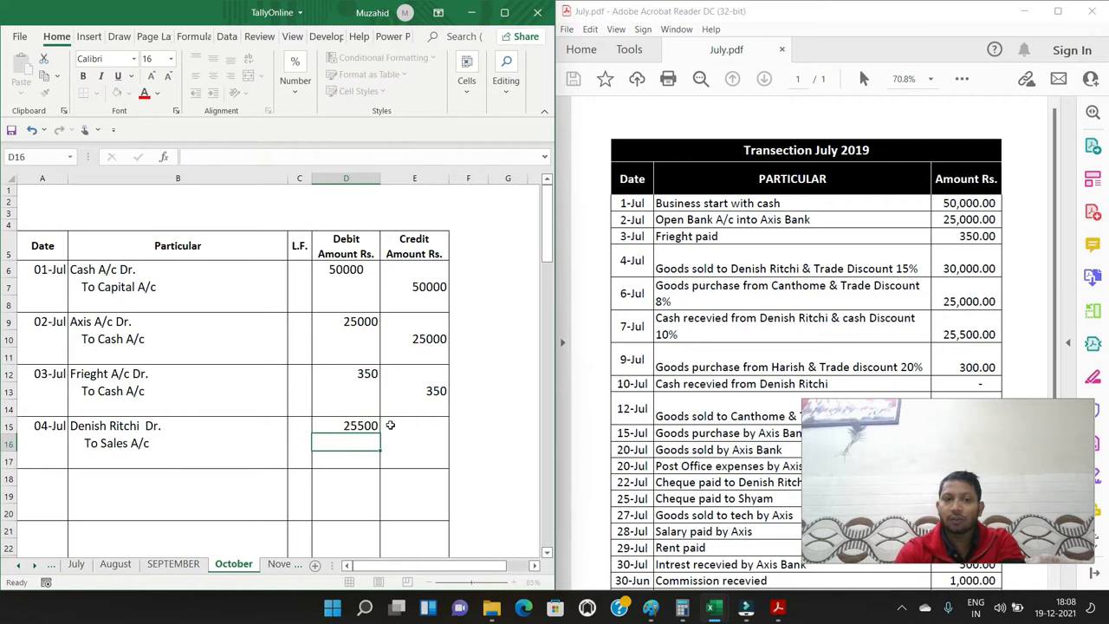
key("Right")
type("25500")
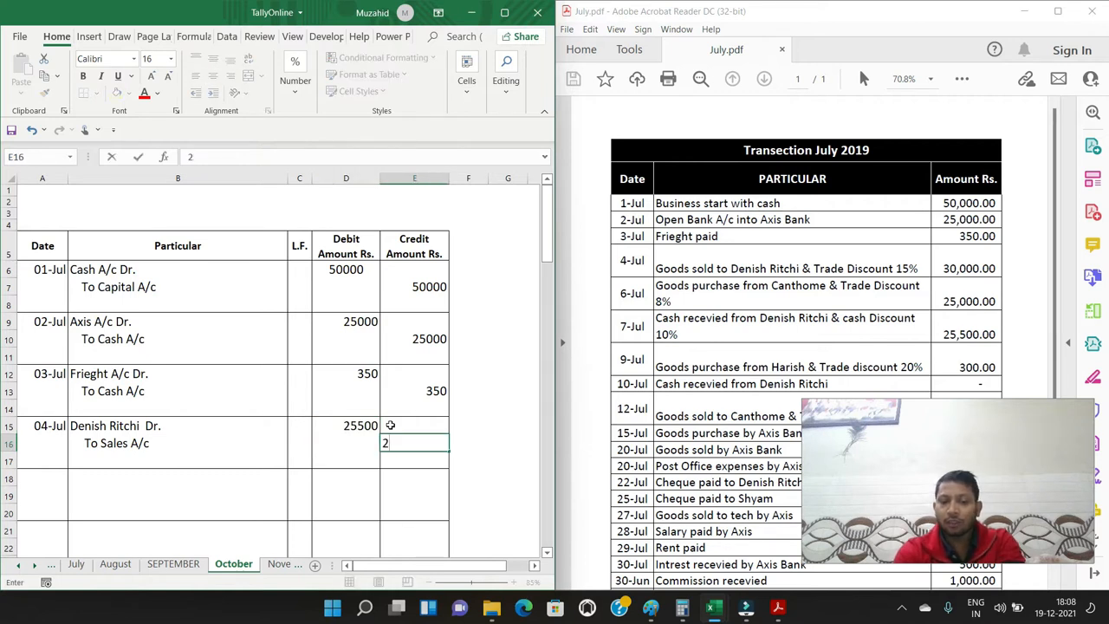
key("Return")
Select cell A18, where the date of the fifth journal entry goes
key("Left")
key("Left")
key("Left")
key("Left")
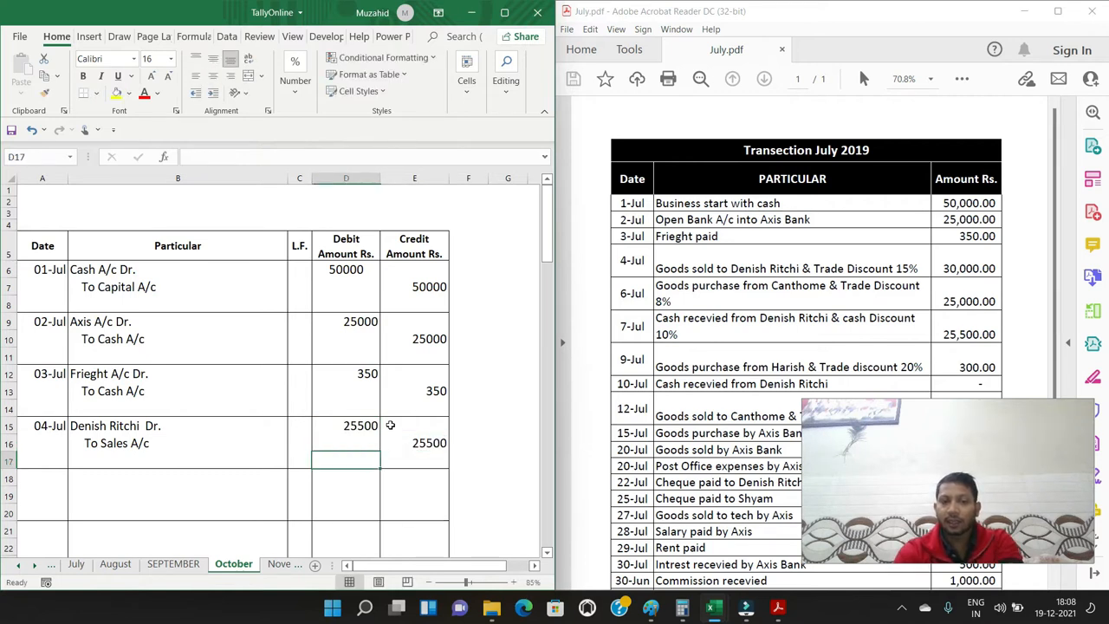
key("Down")
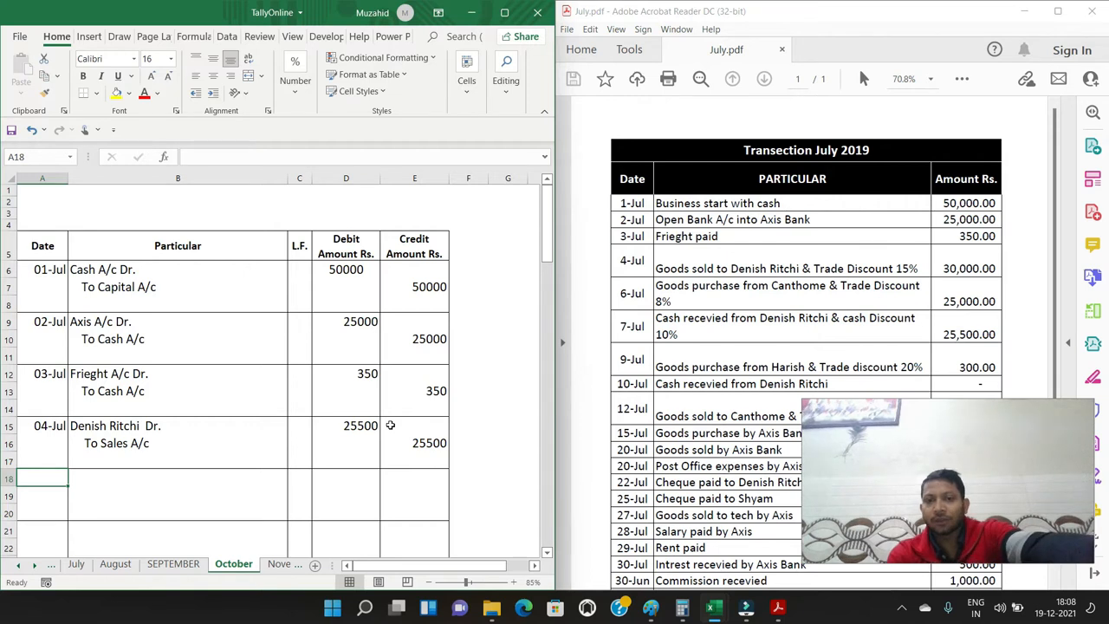
left_click(10, 305)
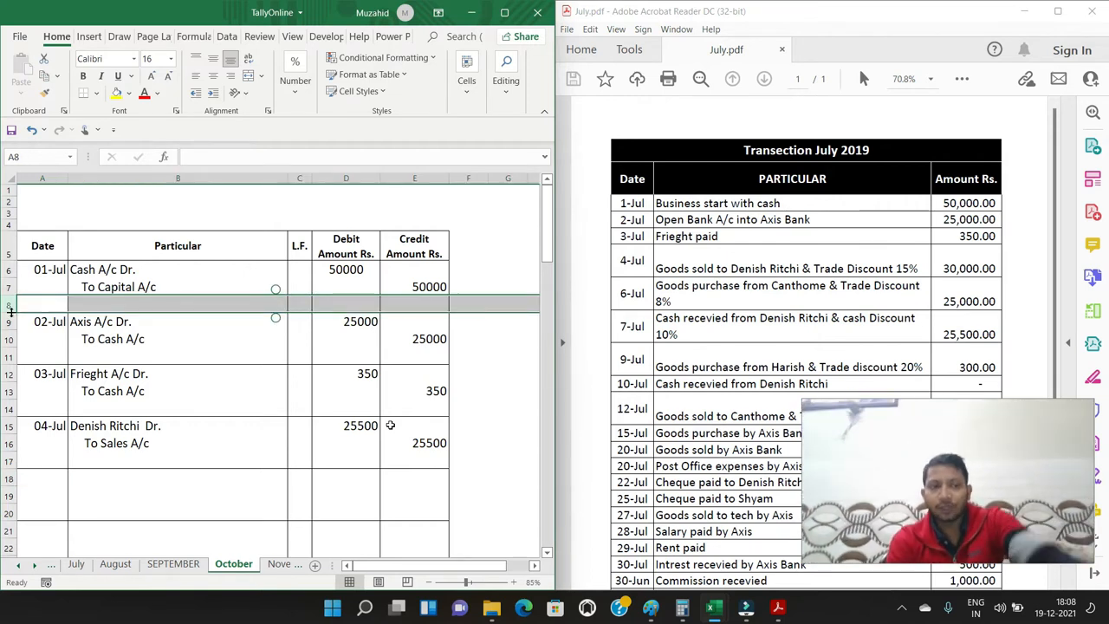
scroll(390, 424, "down", 1)
left_click(45, 481)
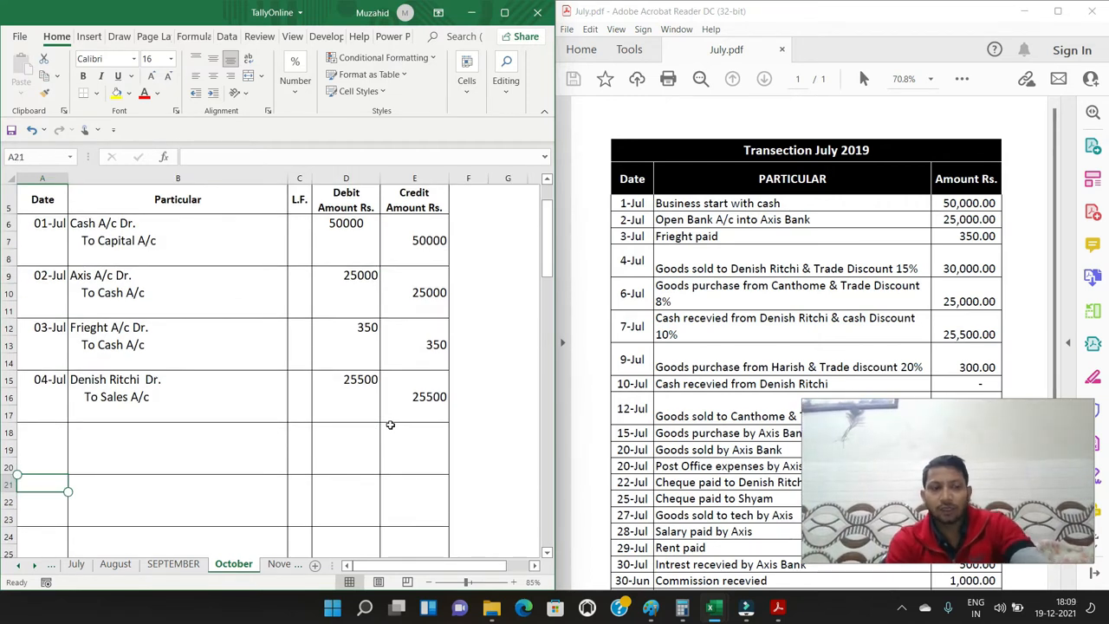
left_click(42, 432)
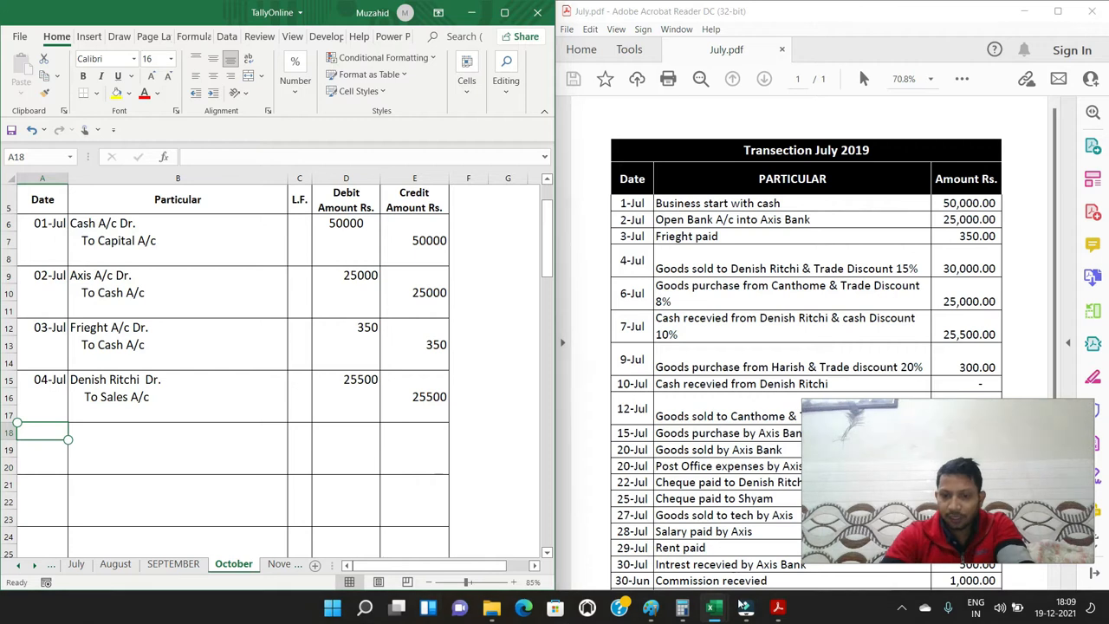
Switch to Calculator and work out the 8% trade discount on 25000 as 25000 × 8 ÷ 100
mouse_move(685, 617)
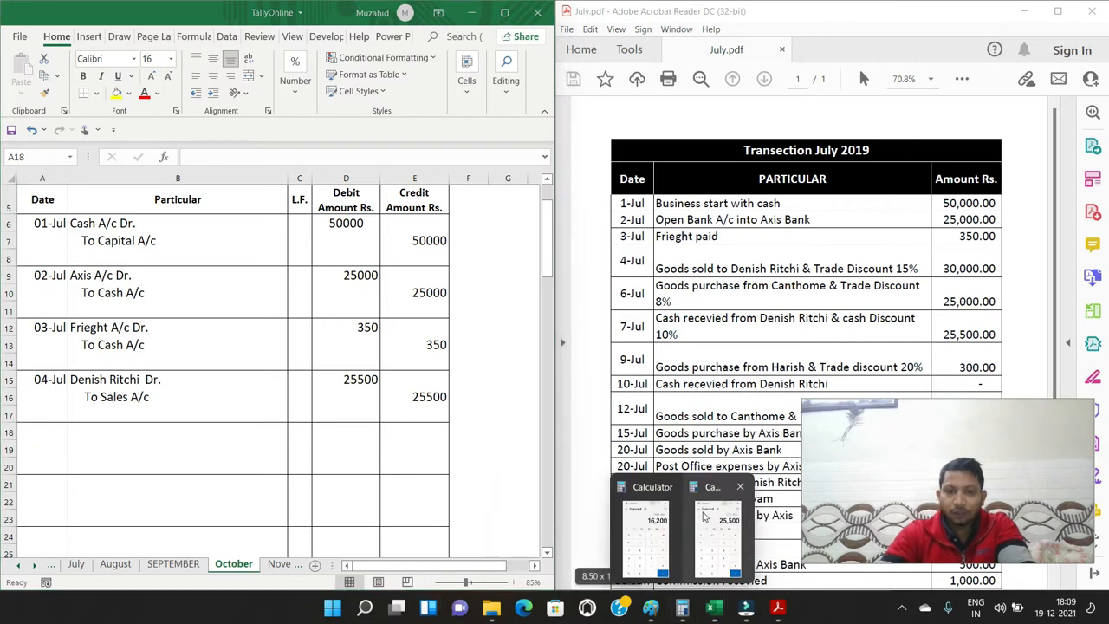
left_click(718, 533)
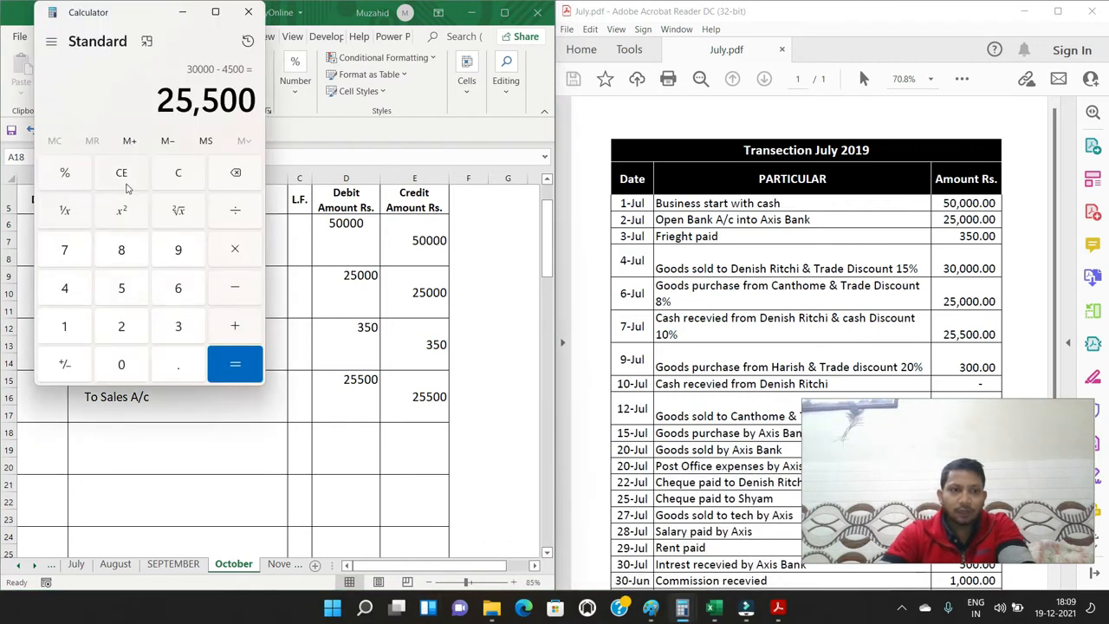
left_click(178, 172)
left_click(121, 326)
left_click(121, 287)
double_click(126, 365)
left_click(126, 365)
left_click(243, 260)
left_click(125, 251)
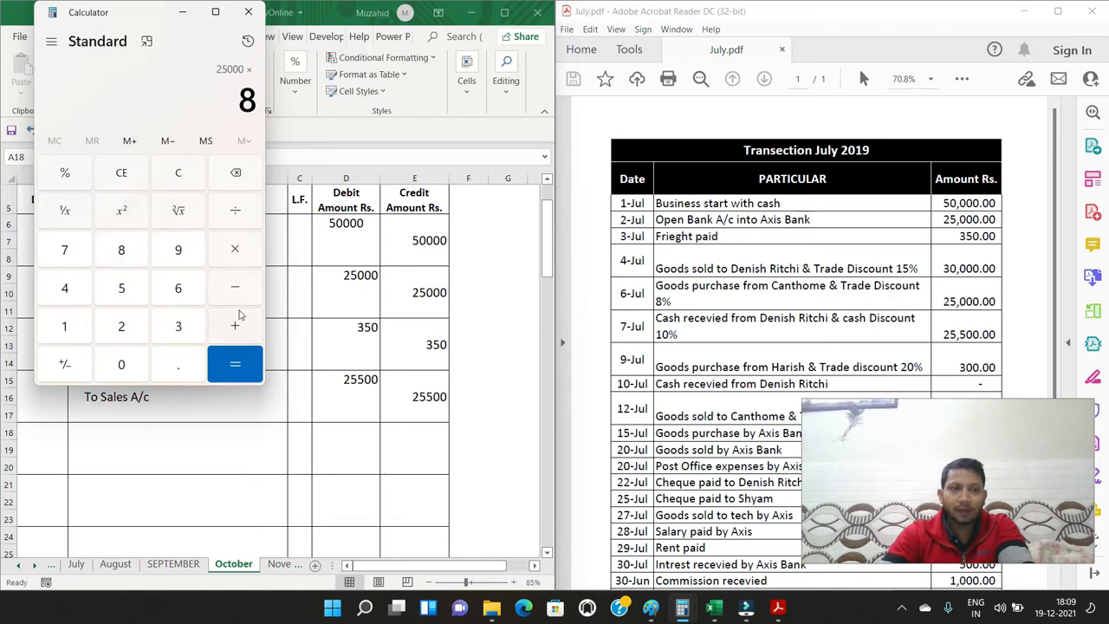
left_click(235, 211)
left_click(70, 329)
double_click(118, 365)
left_click(234, 364)
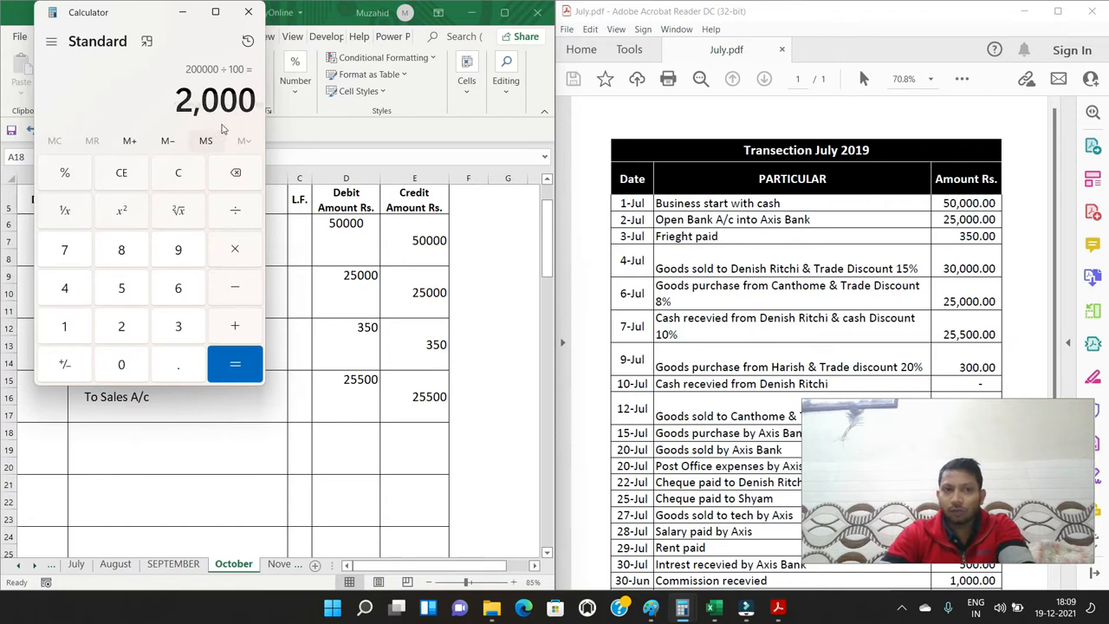
Clear the calculator and repeat the 8% trade discount calculation as 25000 × 8 ÷ 100
left_click(178, 172)
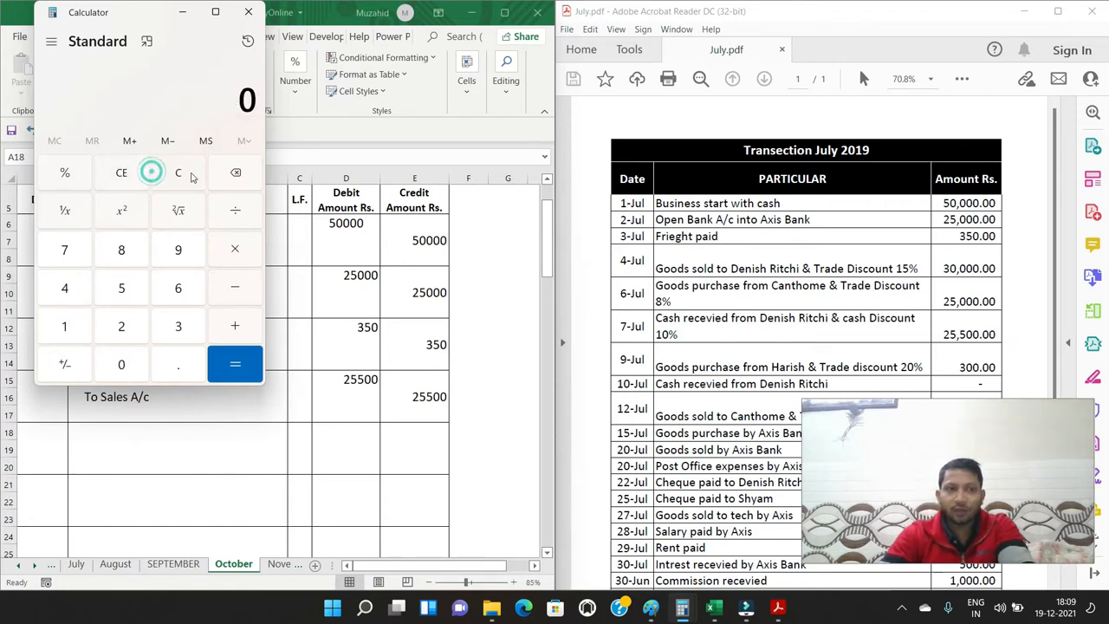
left_click(121, 326)
left_click(121, 289)
left_click(121, 364)
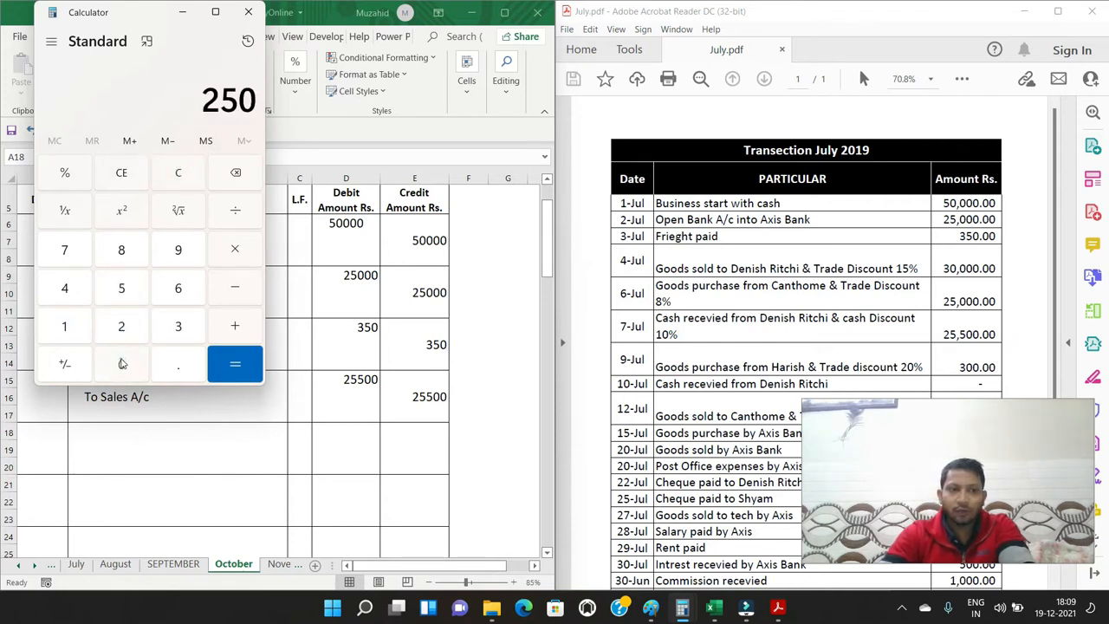
double_click(122, 364)
left_click(232, 260)
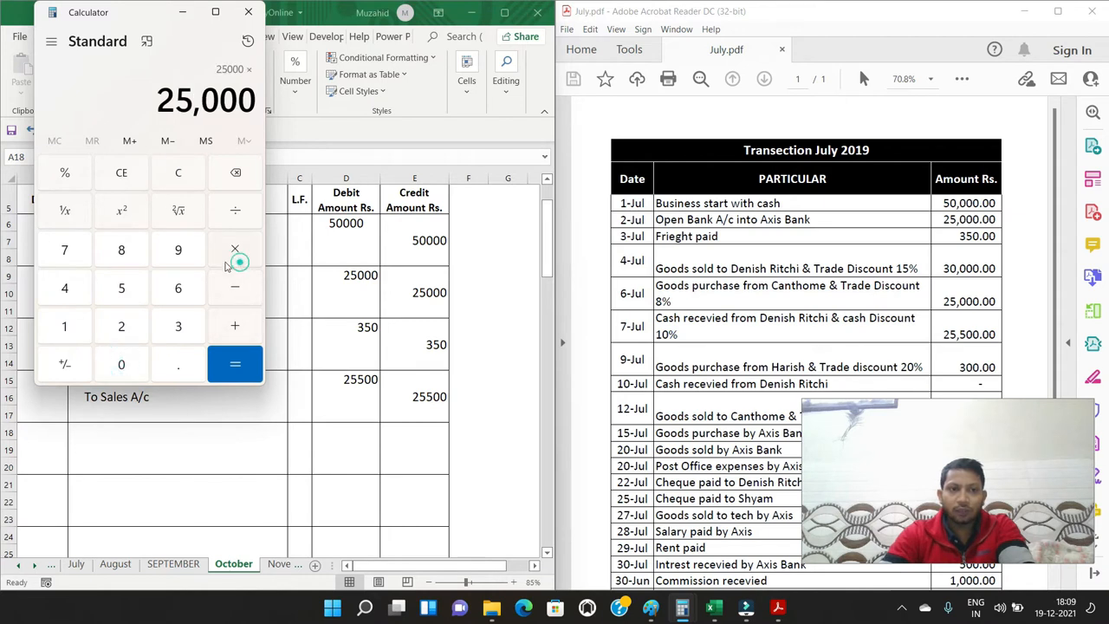
left_click(122, 251)
left_click(239, 217)
left_click(64, 327)
left_click(121, 364)
left_click(122, 364)
left_click(232, 367)
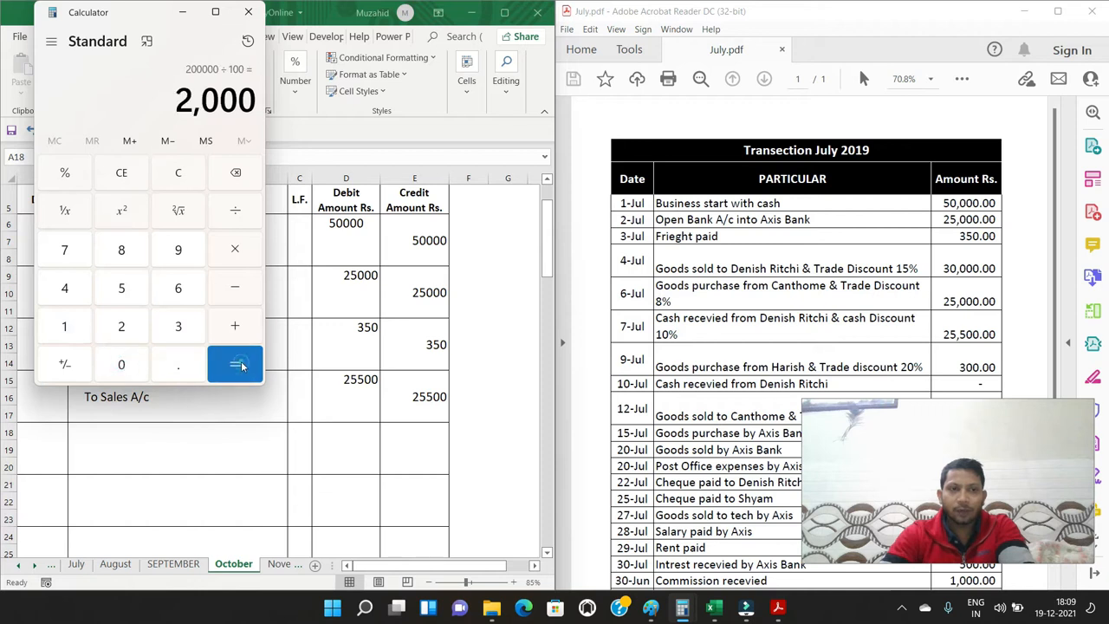
Work out the 8% trade discount a third time from a cleared calculator, multiplying 25000 by 8 and dividing by 100
left_click(179, 174)
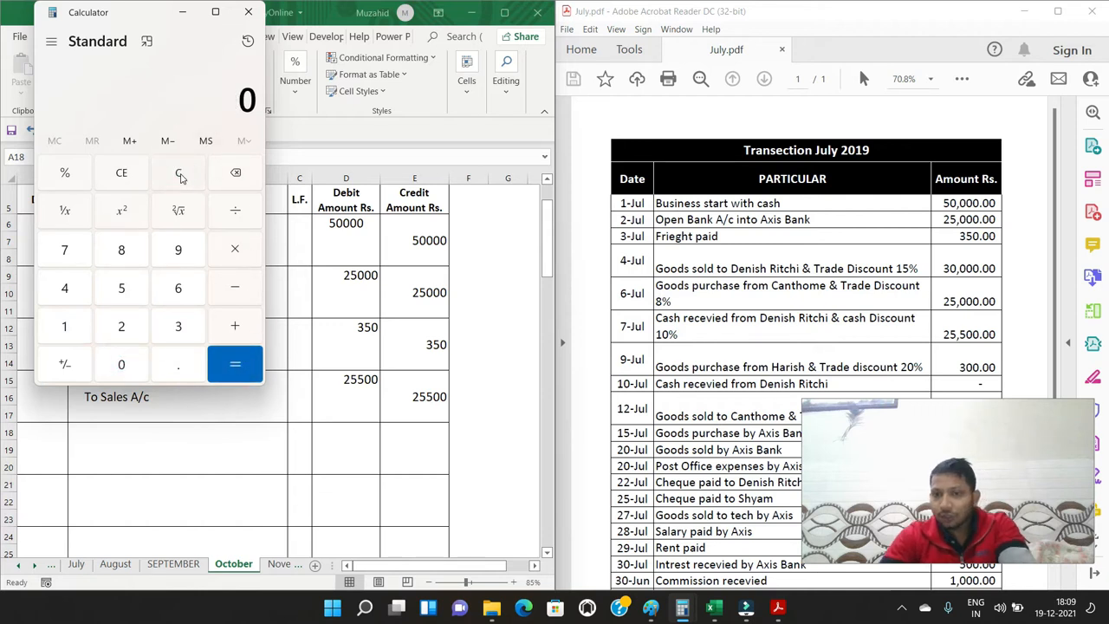
left_click(121, 327)
left_click(126, 286)
left_click(123, 364)
left_click(123, 364)
left_click(235, 248)
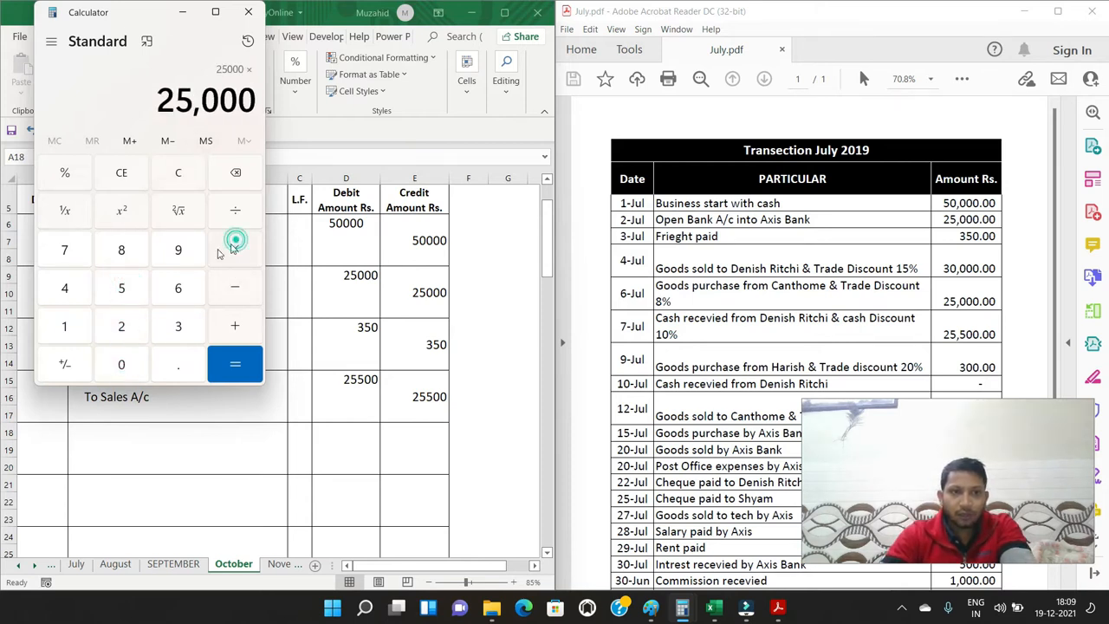
left_click(119, 251)
left_click(235, 210)
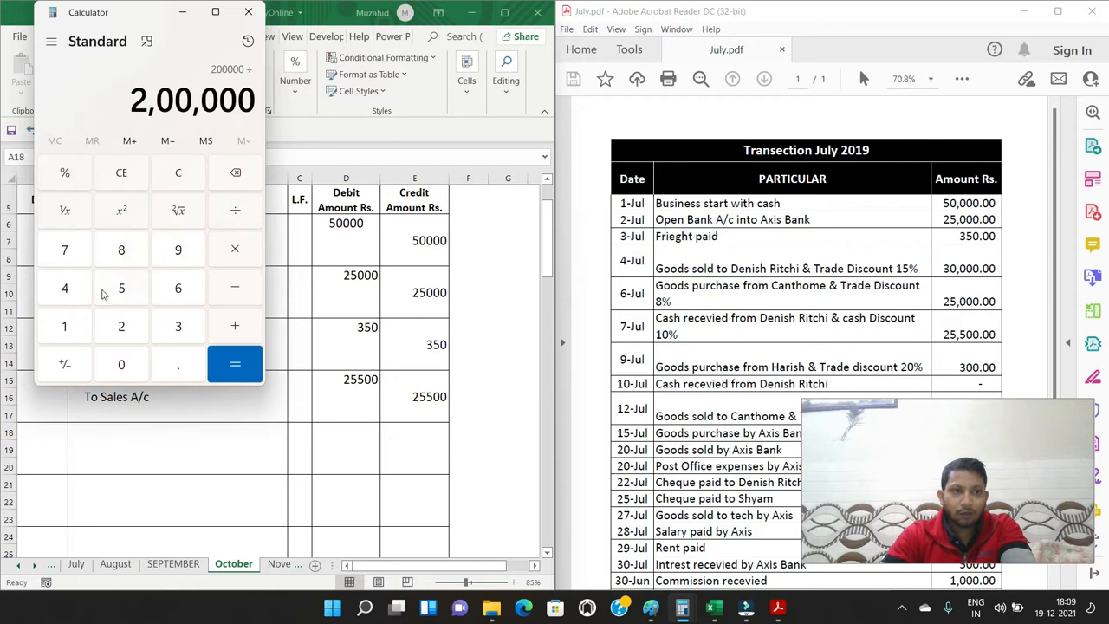
left_click(65, 329)
left_click(122, 364)
left_click(122, 364)
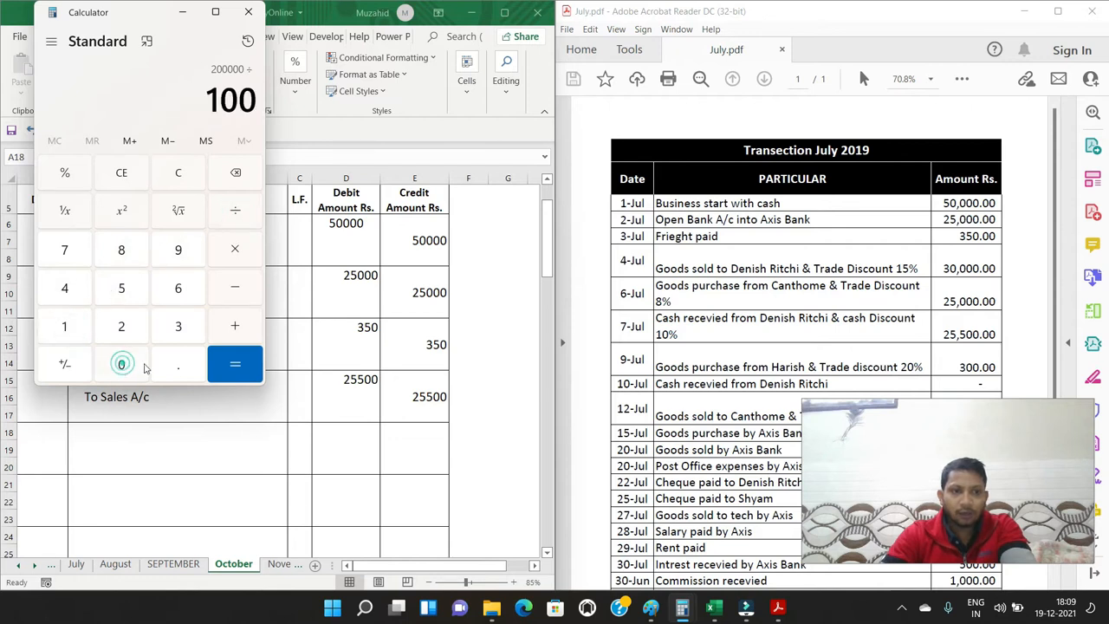
left_click(235, 366)
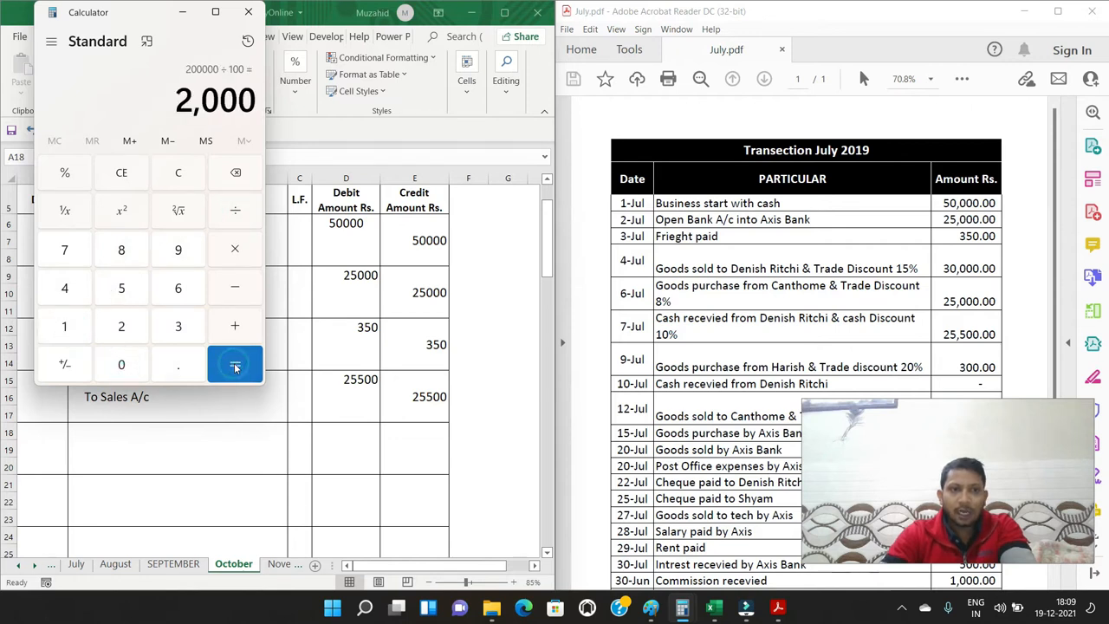
Clear the calculator, subtract the 2000 trade discount from 25000, and return to the workbook
left_click(179, 174)
left_click(121, 327)
left_click(121, 288)
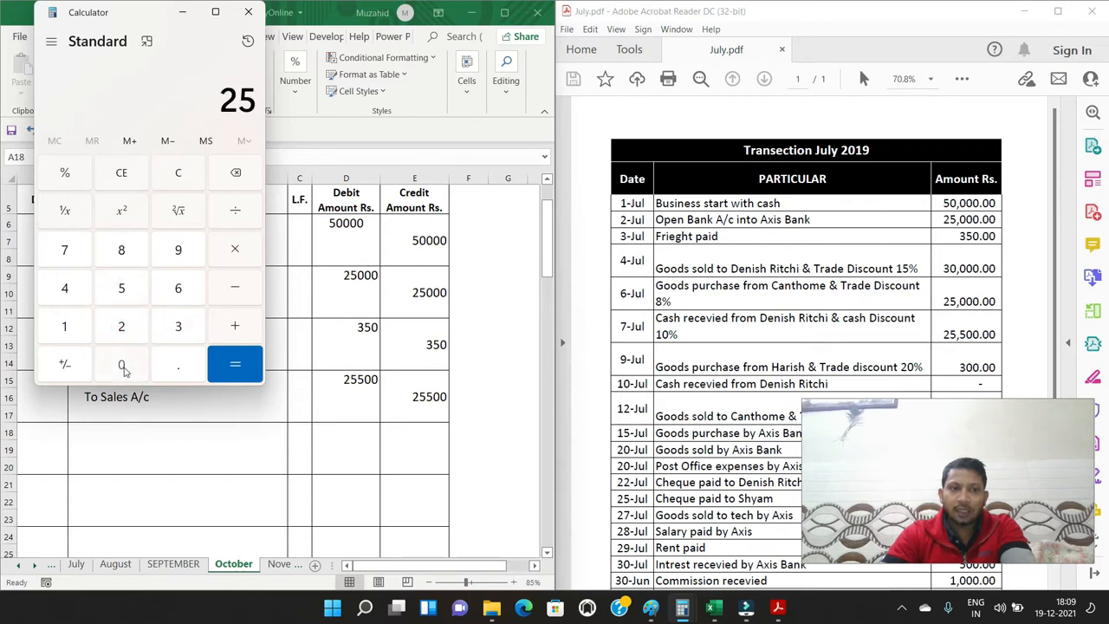
left_click(121, 364)
left_click(122, 364)
left_click(121, 364)
left_click(234, 288)
left_click(179, 327)
left_click(121, 364)
left_click(122, 364)
left_click(238, 173)
left_click(237, 173)
left_click(237, 172)
left_click(122, 326)
left_click(121, 364)
left_click(121, 364)
left_click(121, 364)
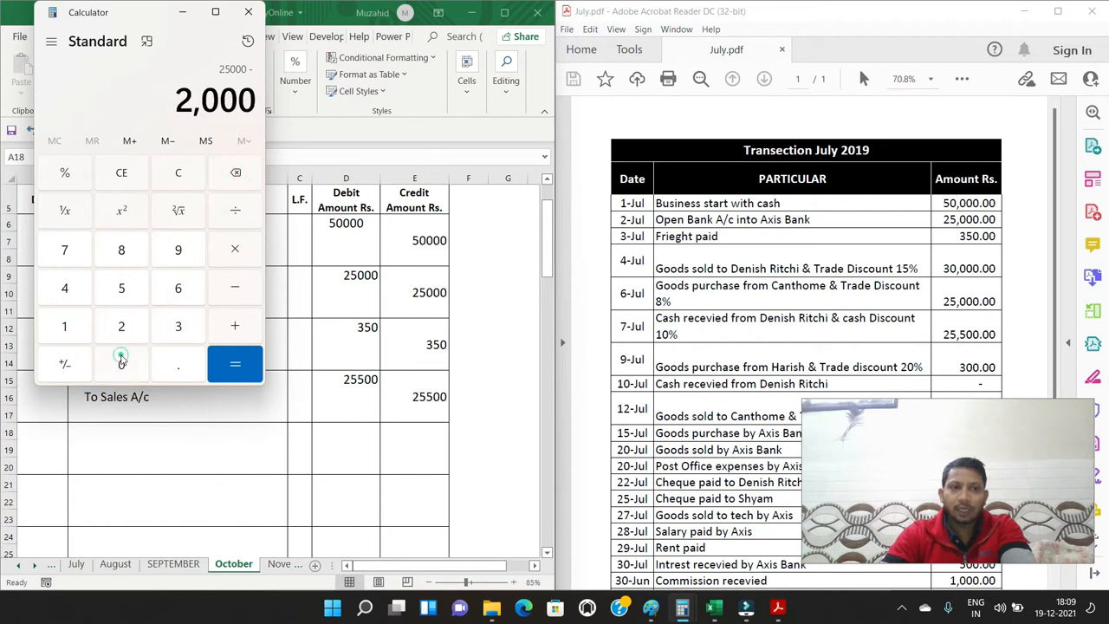
left_click(235, 364)
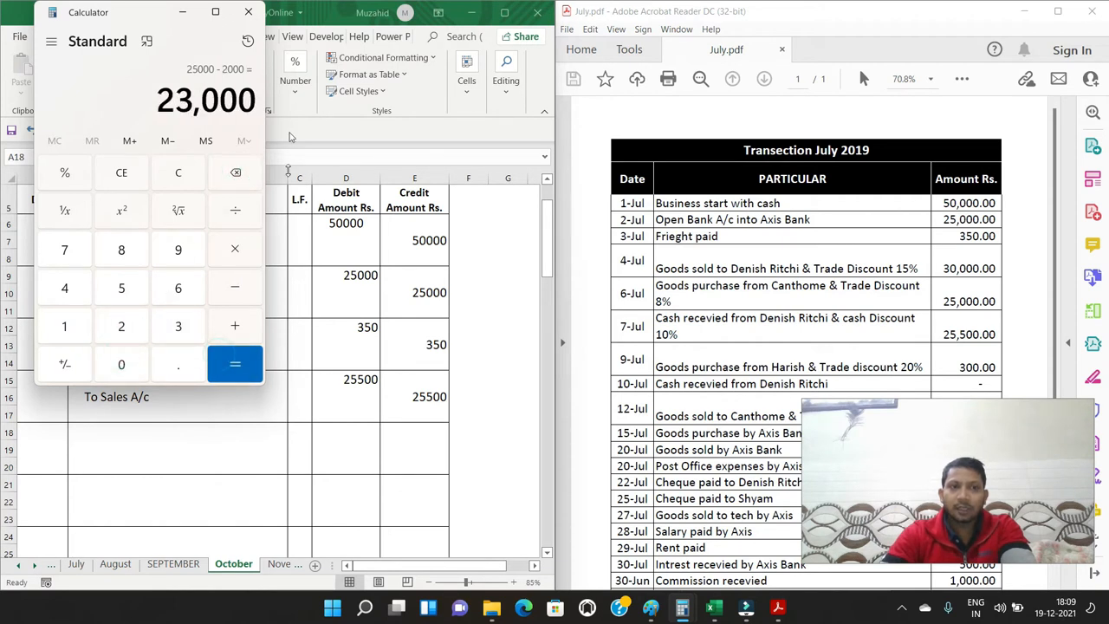
left_click(182, 12)
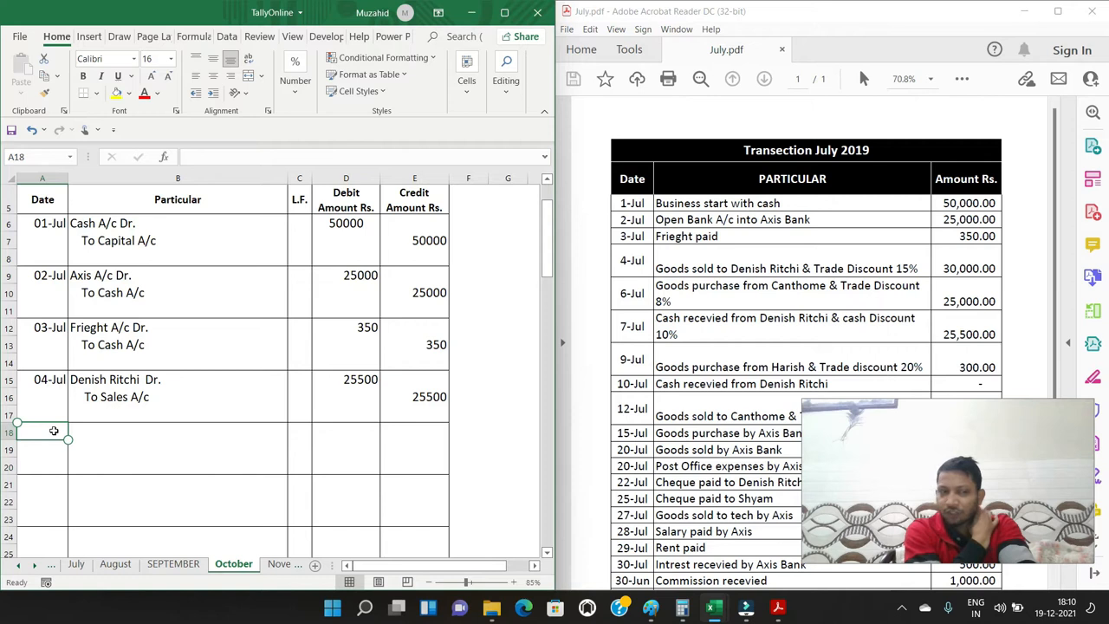
Enter the date 6/7 in A18 and "Purchase A/c Dr." in B18 for the fifth journal entry
type("6/7")
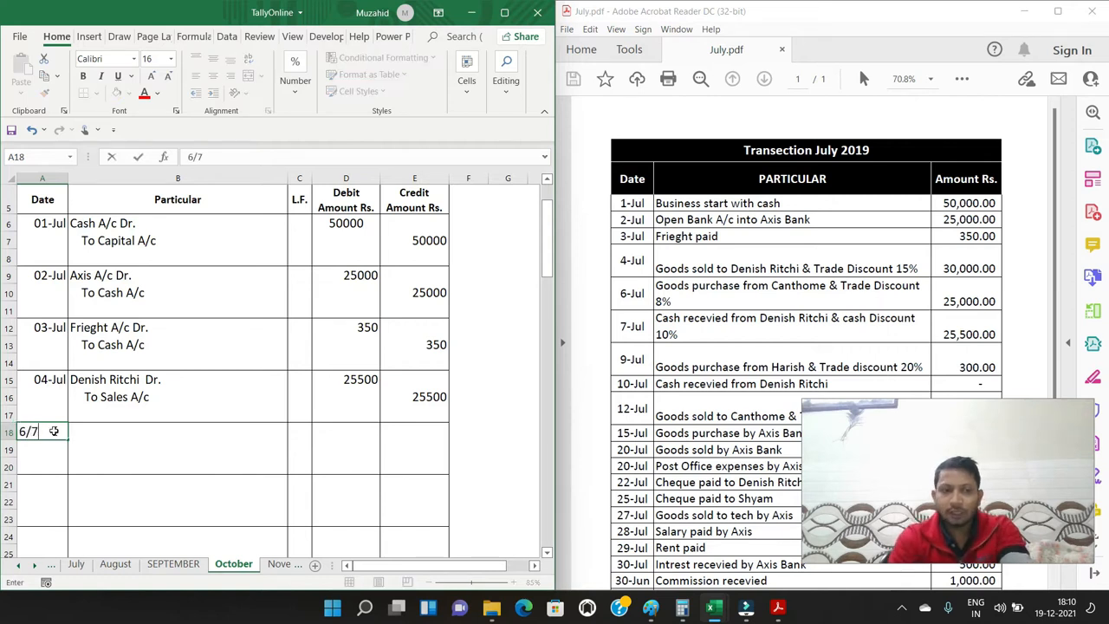
key("Tab")
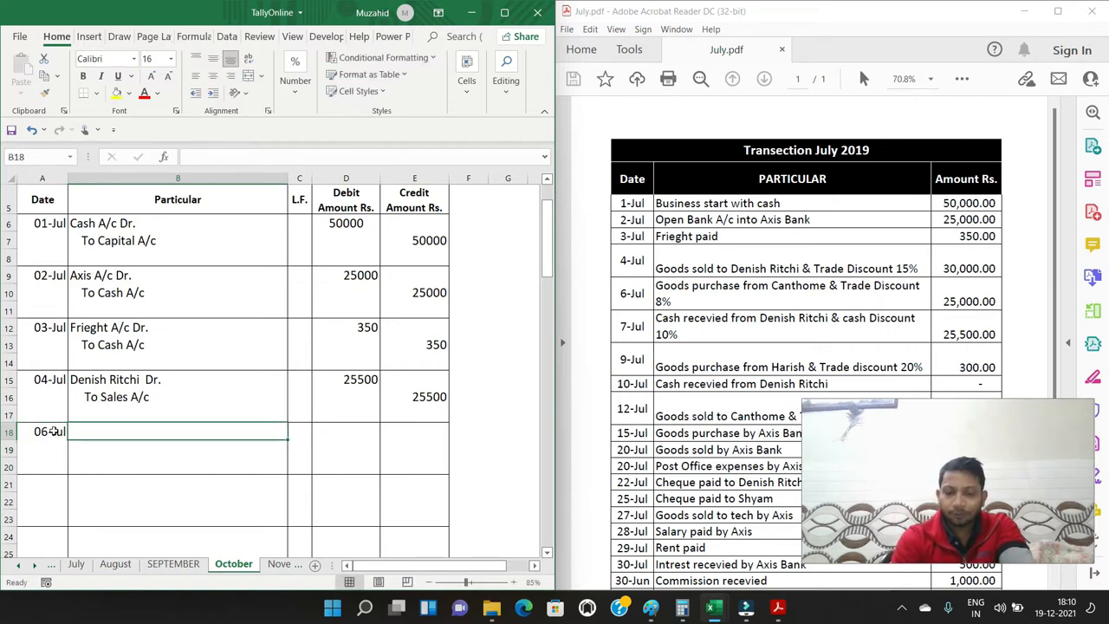
type("Purchase")
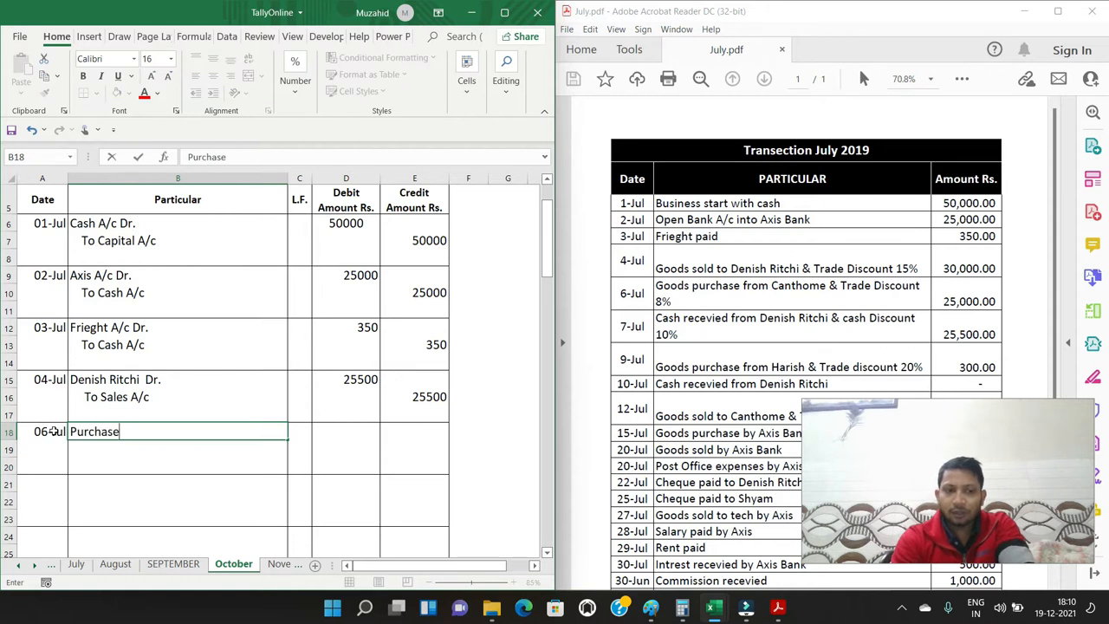
type(" A/c Dr.")
key("Return")
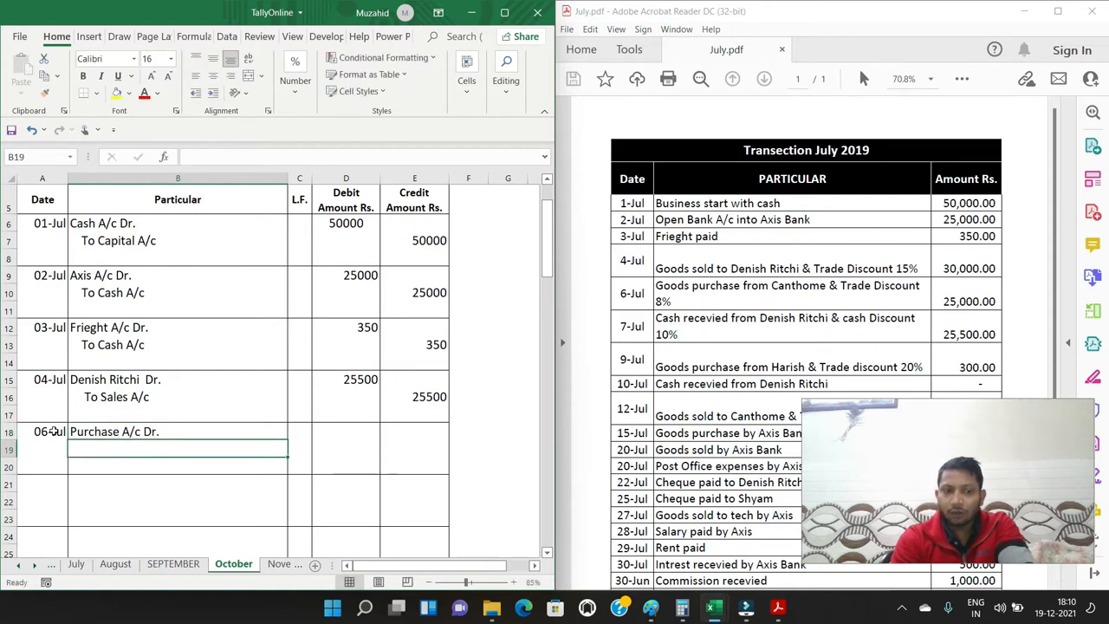
Enter an indented "To" followed by the 6-Jul supplier's name as the credit line in B19
type("TO")
key("BackSpace")
type("o Canthome")
Enter 23000 as the debit amount in D18 and 23000 as the credit amount in E19 for the 6-Jul purchase
key("Up")
key("Right")
key("Right")
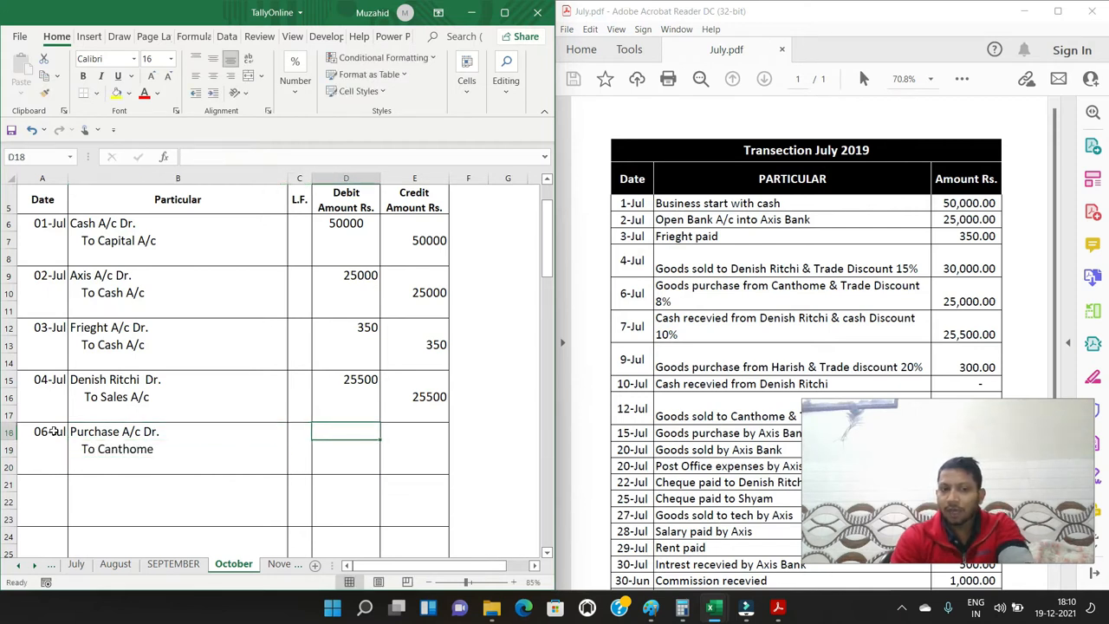
type("23000")
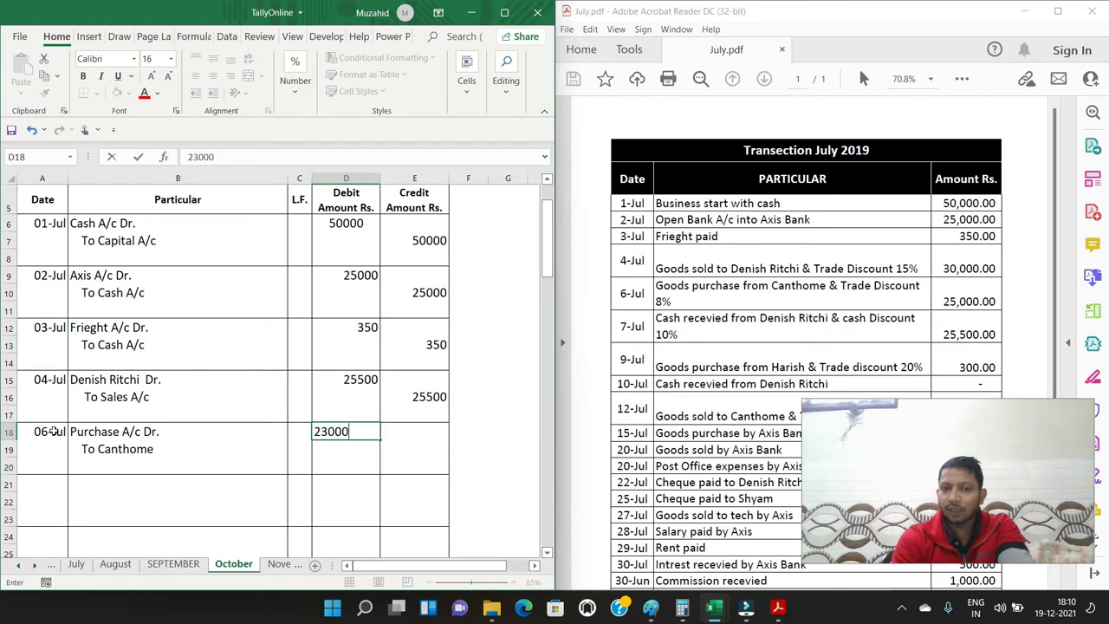
key("Return")
key("Right")
type("23000")
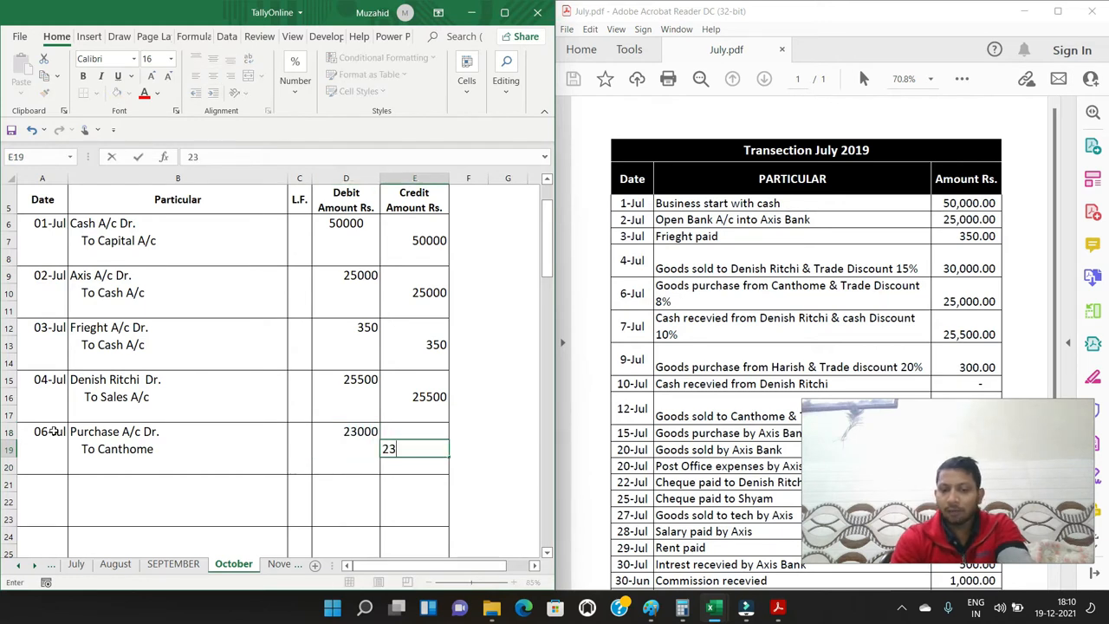
key("Return")
key("Down")
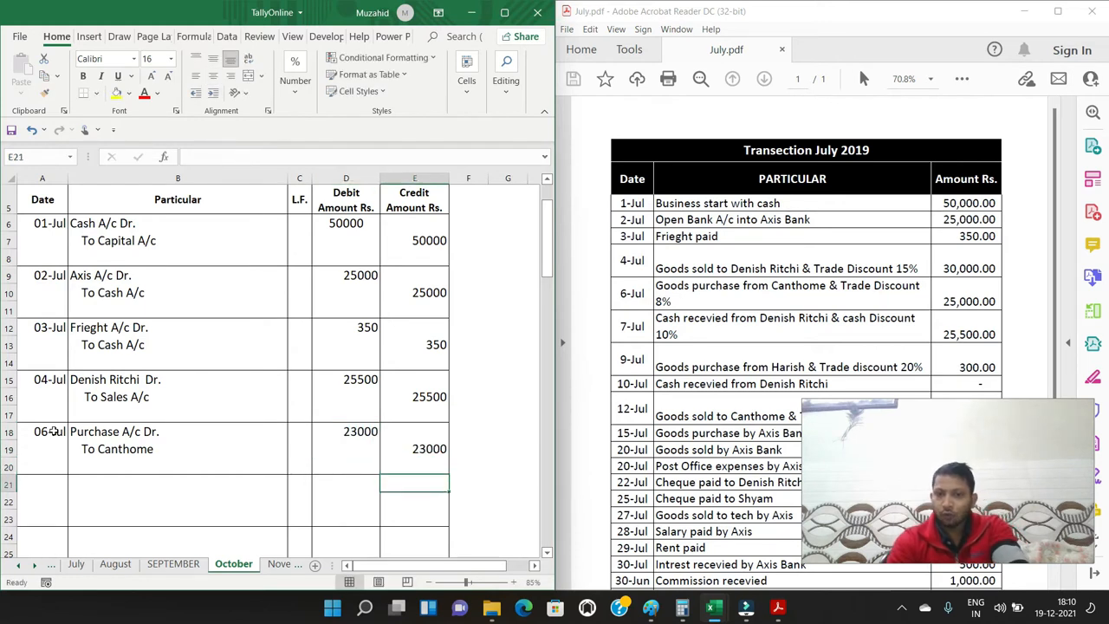
Enter the date 7/7 in A21 for the sixth journal entry
key("Left")
key("Left")
key("Left")
key("Left")
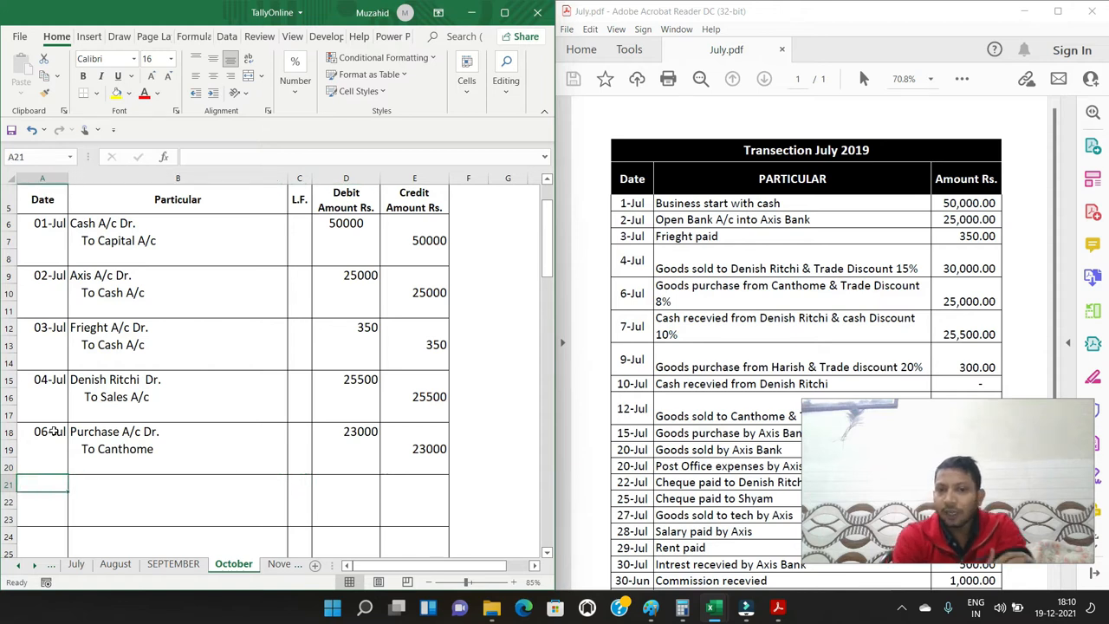
type("7/7")
key("Return")
key("Up")
key("Right")
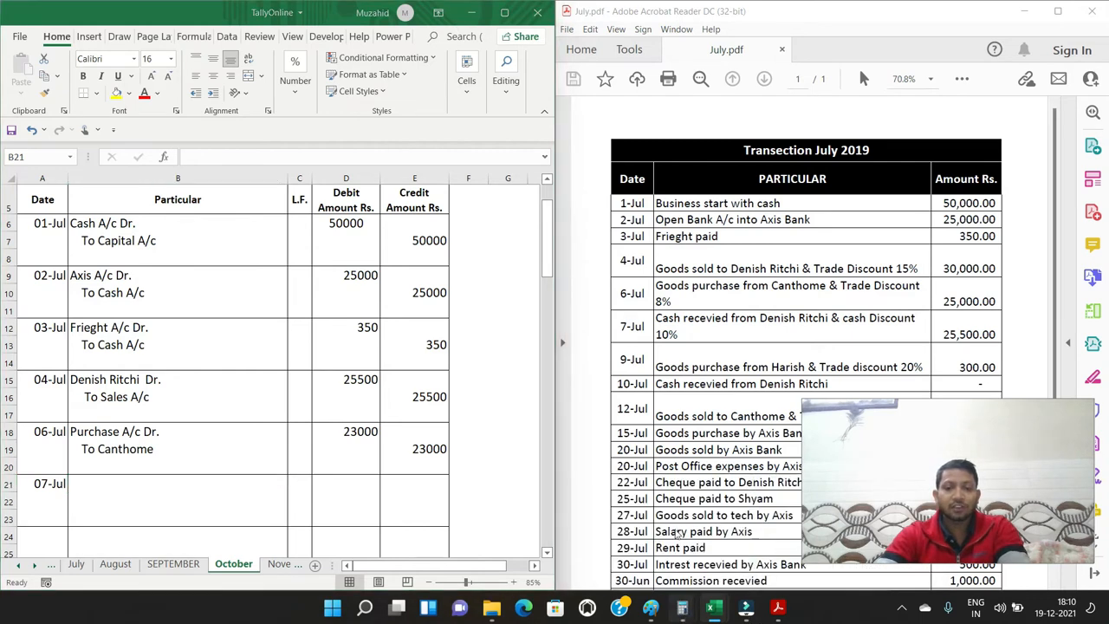
Switch to Calculator, clear it, subtract the 2550 cash discount from 25500, and return to the workbook
left_click(718, 533)
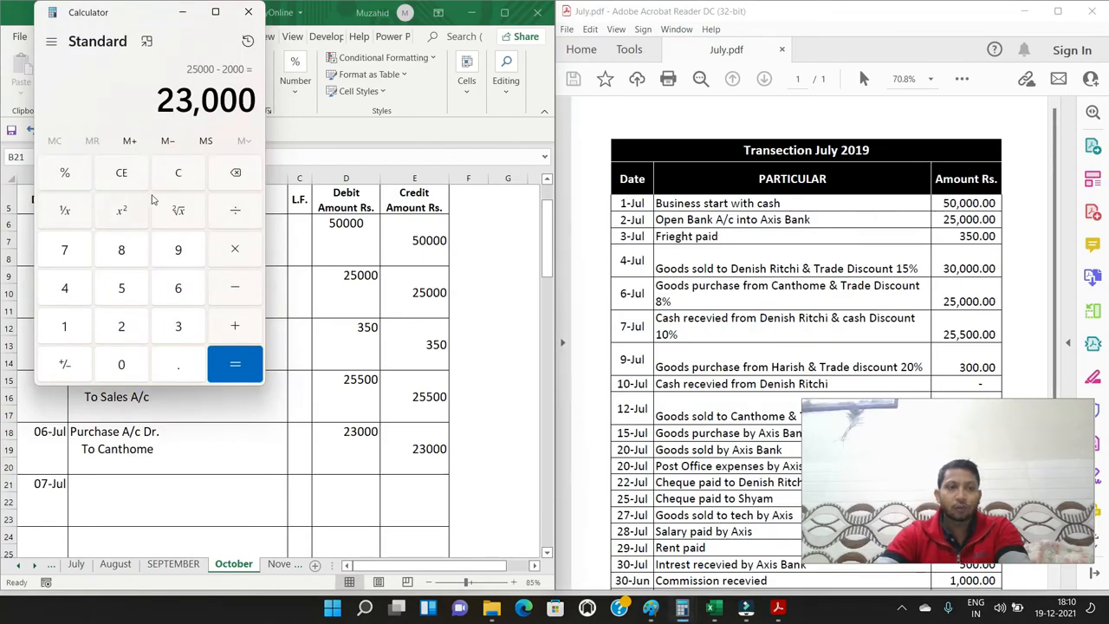
left_click(178, 172)
left_click(125, 331)
left_click(121, 288)
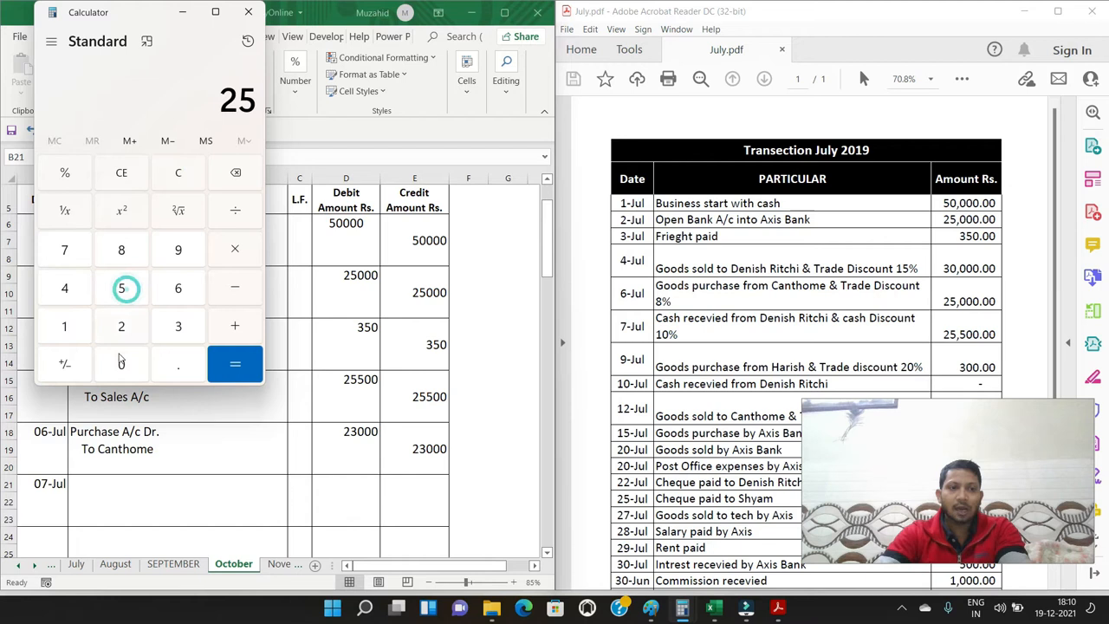
left_click(121, 289)
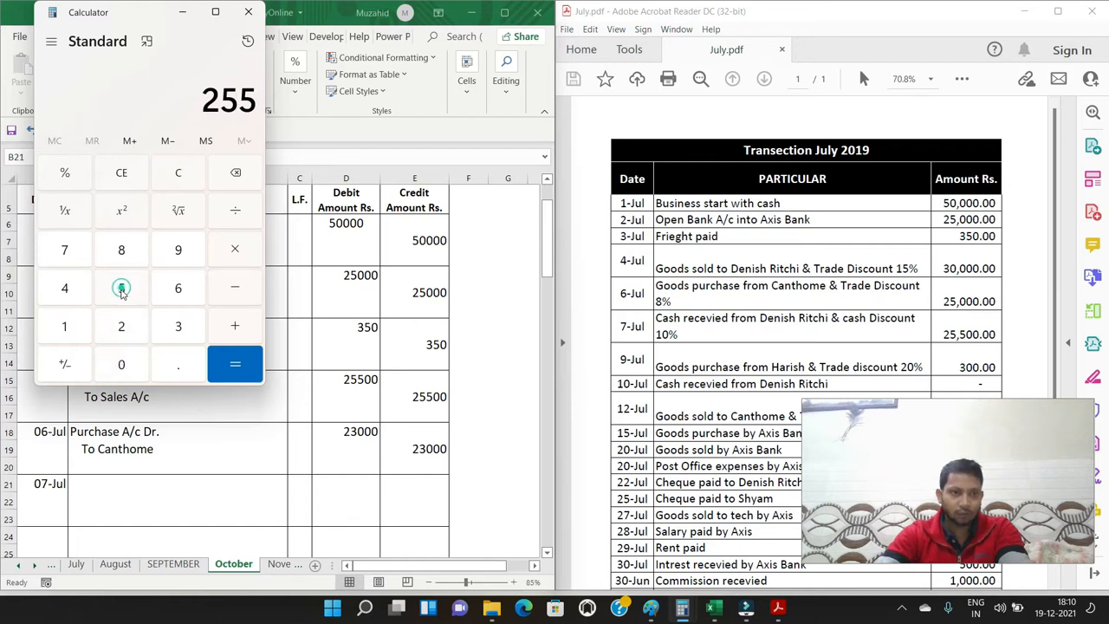
double_click(121, 364)
left_click(242, 292)
left_click(121, 326)
left_click(121, 288)
left_click(122, 289)
left_click(121, 364)
left_click(221, 371)
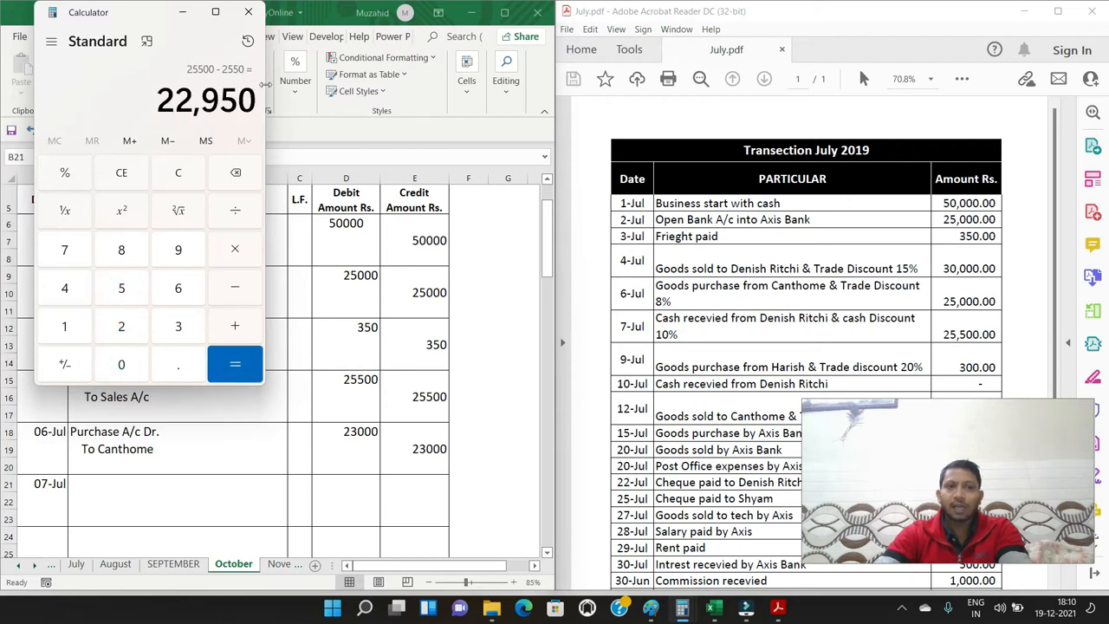
left_click(182, 12)
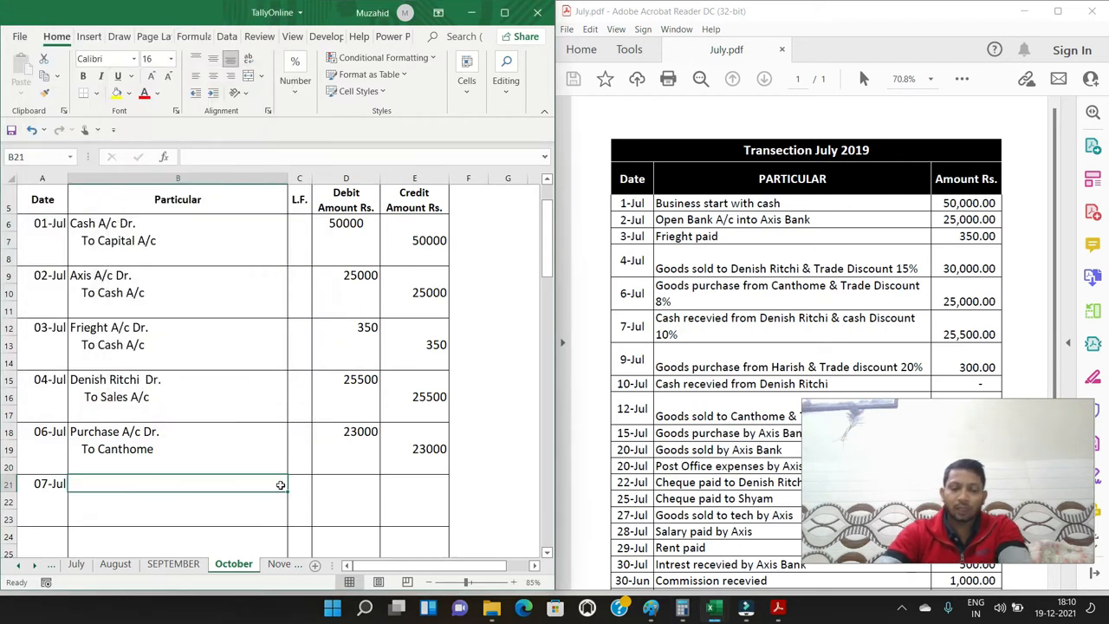
Enter "Cash A/c Dr." in B21 and "Discount A/c Dr." in B22 as the two debit lines of the 7-Jul entry
type("Cashs")
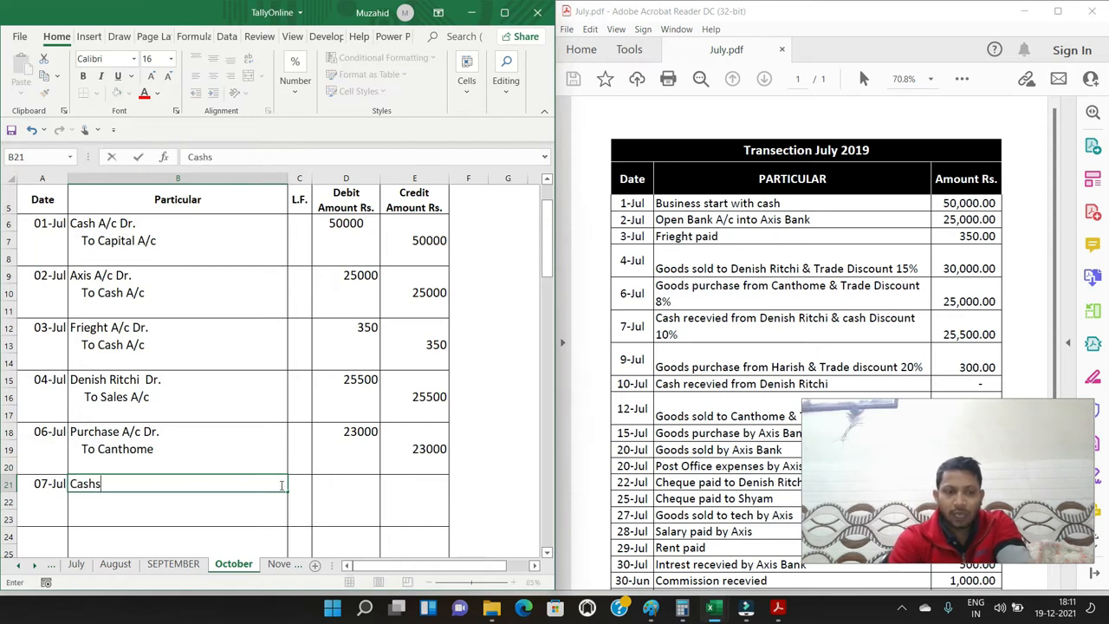
key("BackSpace")
key("BackSpace")
key("BackSpace")
type("sh A/c D")
key("Return")
type("Discount ")
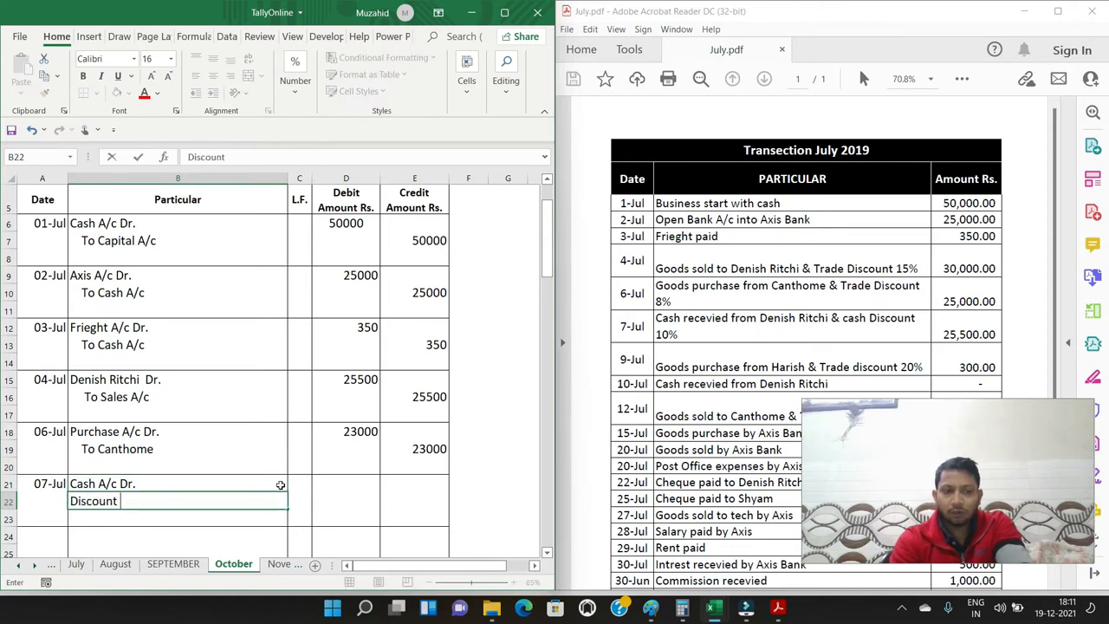
type("A/c Dr.")
key("Return")
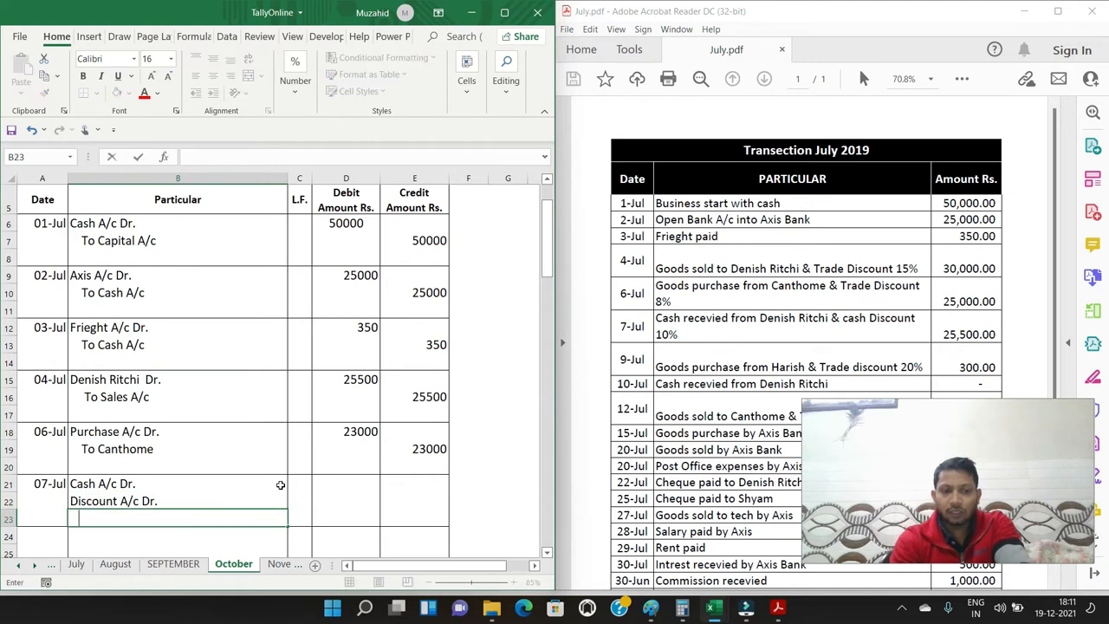
Enter an indented "To" followed by the 7-Jul customer's name in B23, with 25500 as its credit amount in E23
type("To")
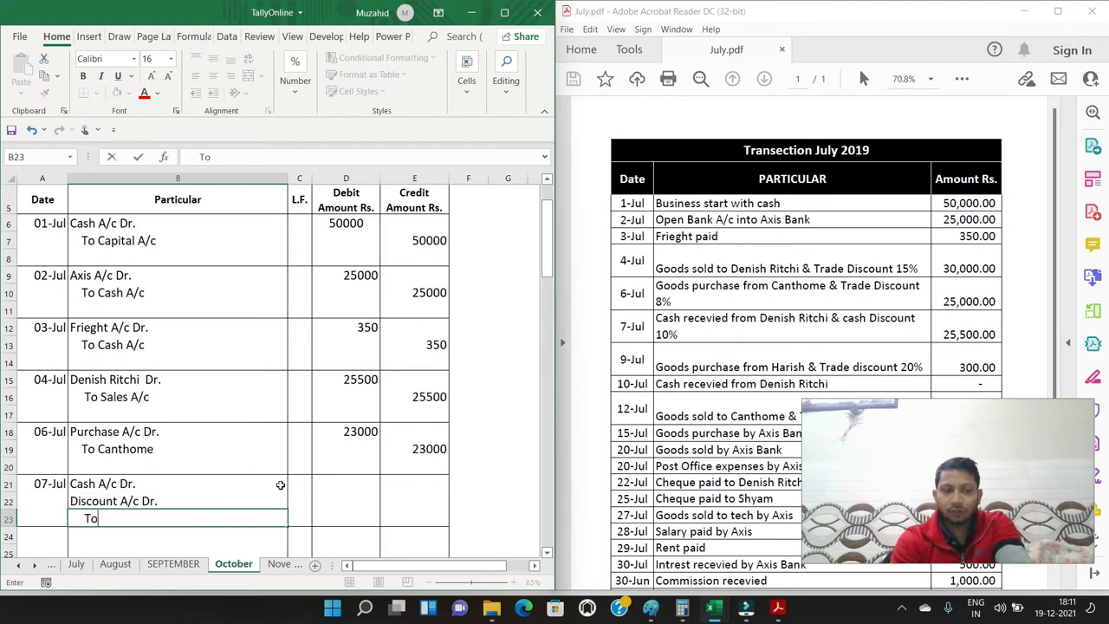
type(" Denish ")
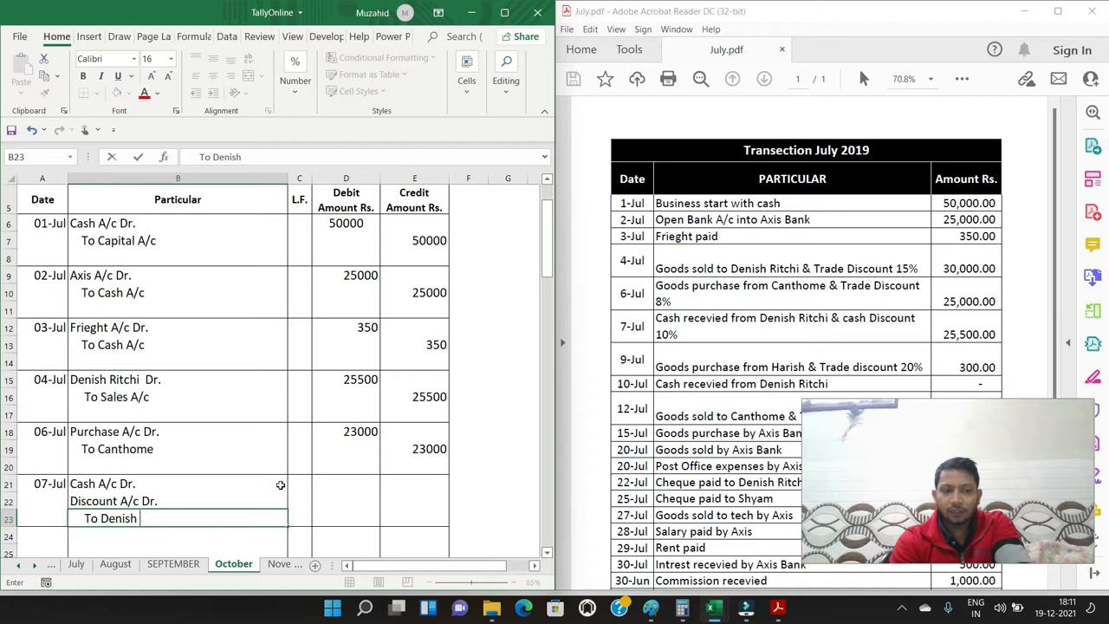
type("Ritchi")
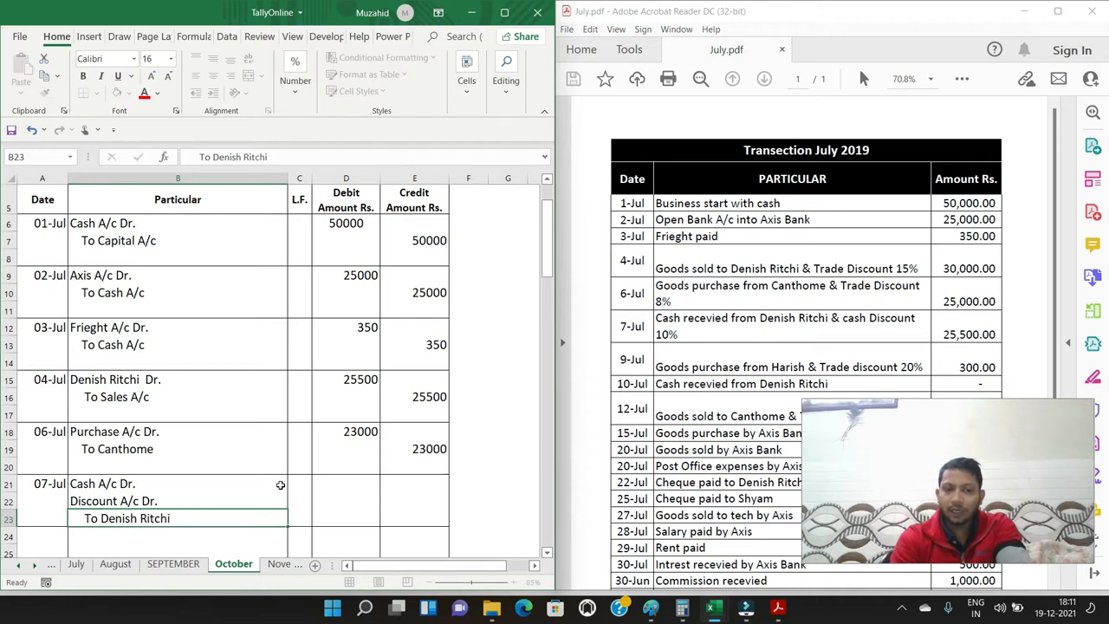
key("Tab")
key("Tab")
key("Tab")
type("25500")
Enter 2550 in D22 as the debit amount for the discount line of the 7-Jul entry
key("Left")
key("Up")
type("2559")
key("Up")
key("Down")
type("2550")
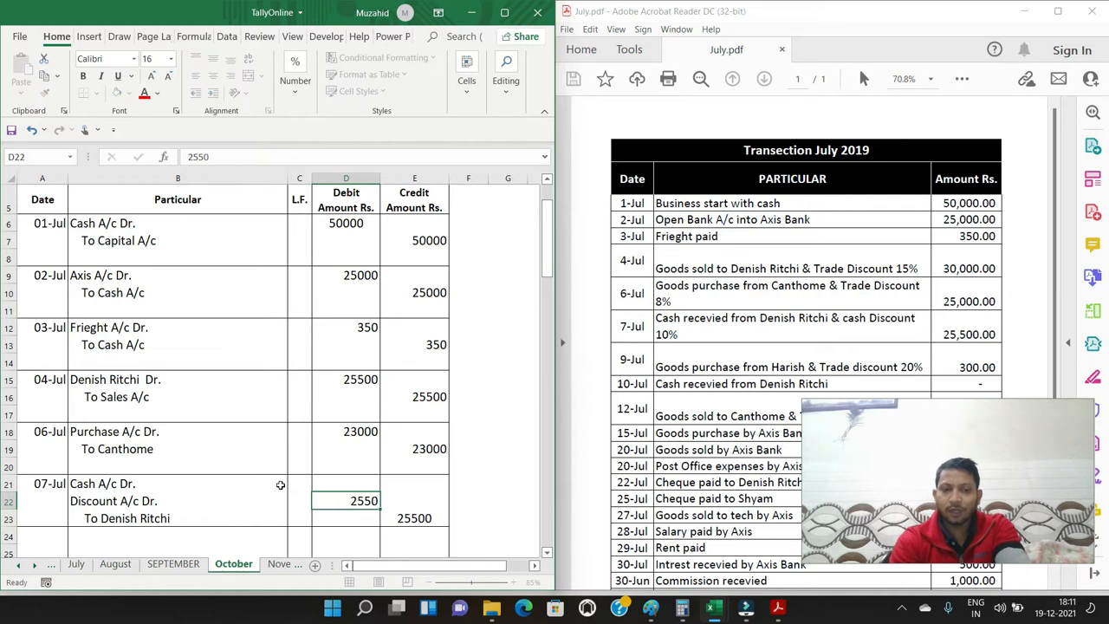
key("ctrl+Return")
Enter 22950 in D21 as the cash debit amount, and select both 7-Jul debits to check their sum
key("Up")
type("2")
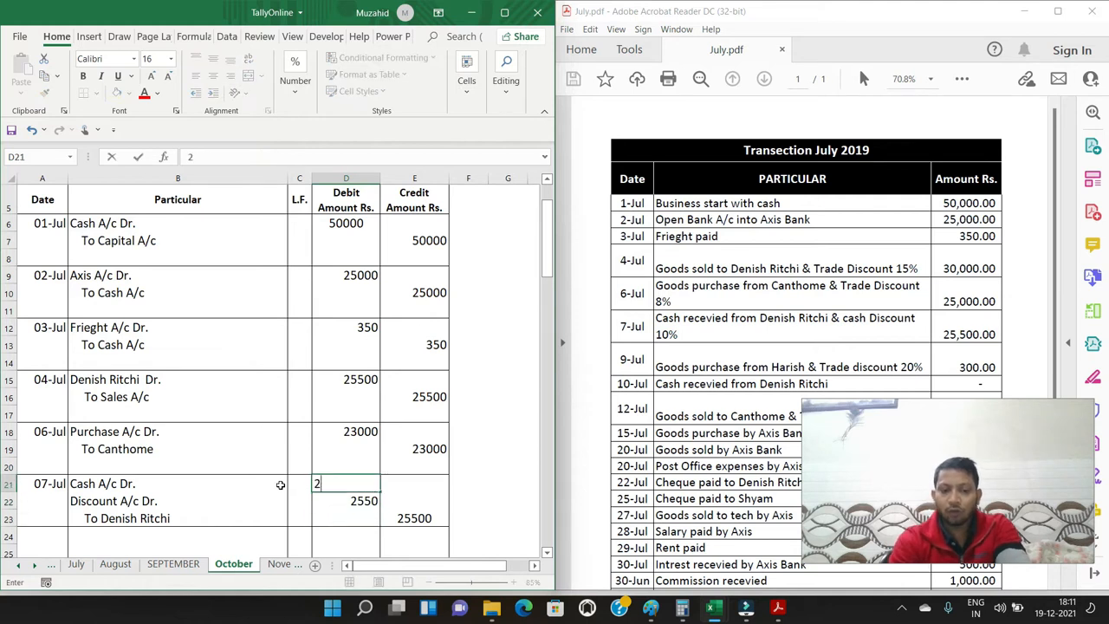
type("55")
key("BackSpace")
key("BackSpace")
type("29")
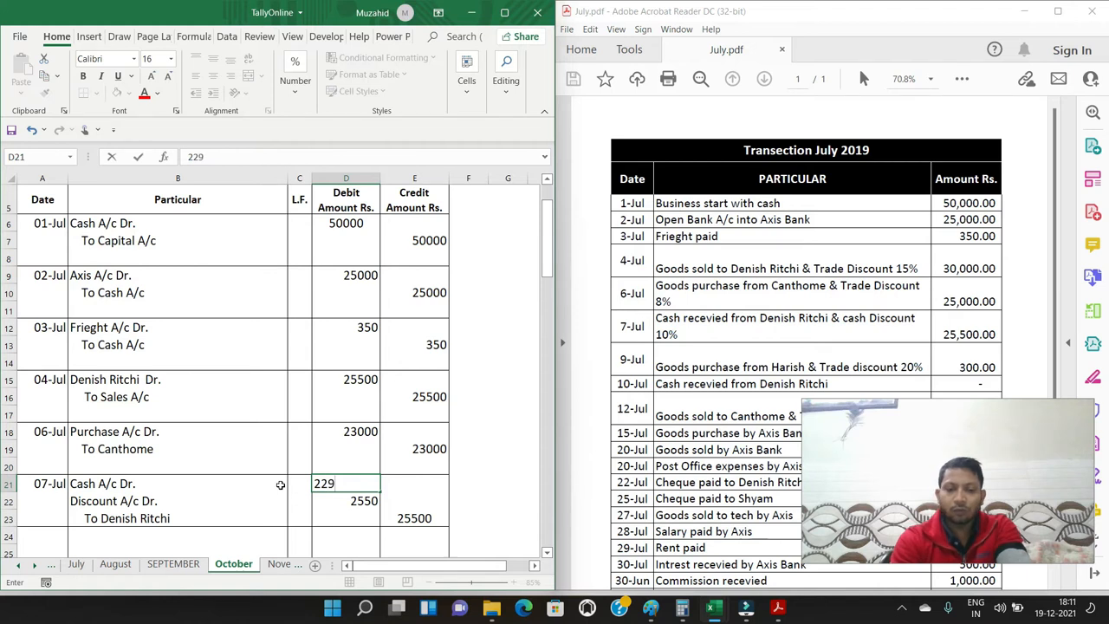
type("50")
key("Return")
key("Up")
key("shift+Down")
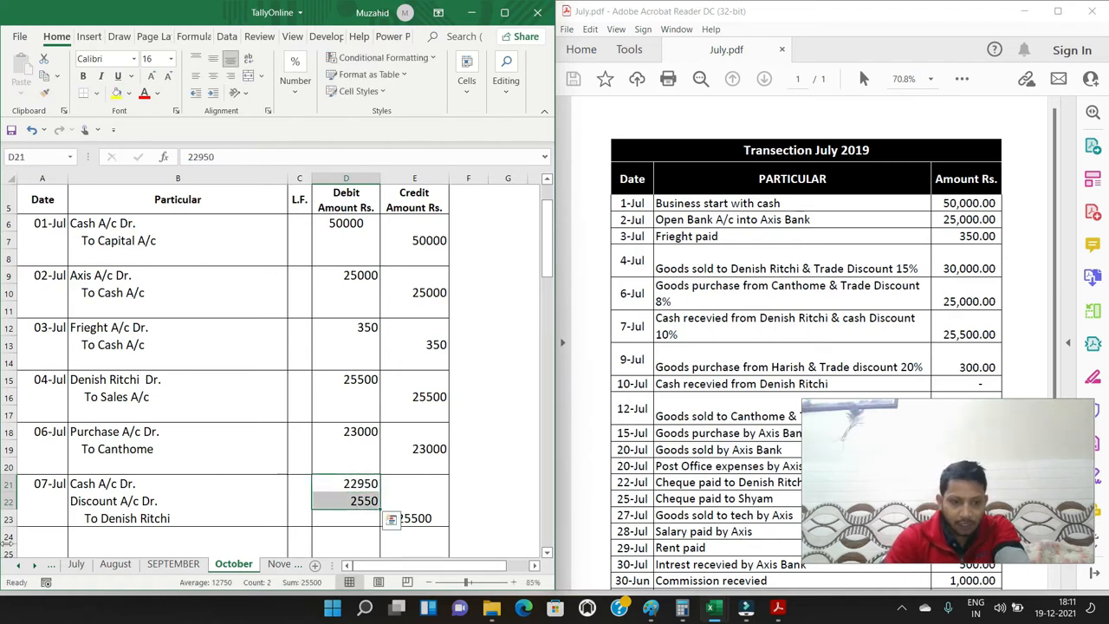
left_click(421, 496)
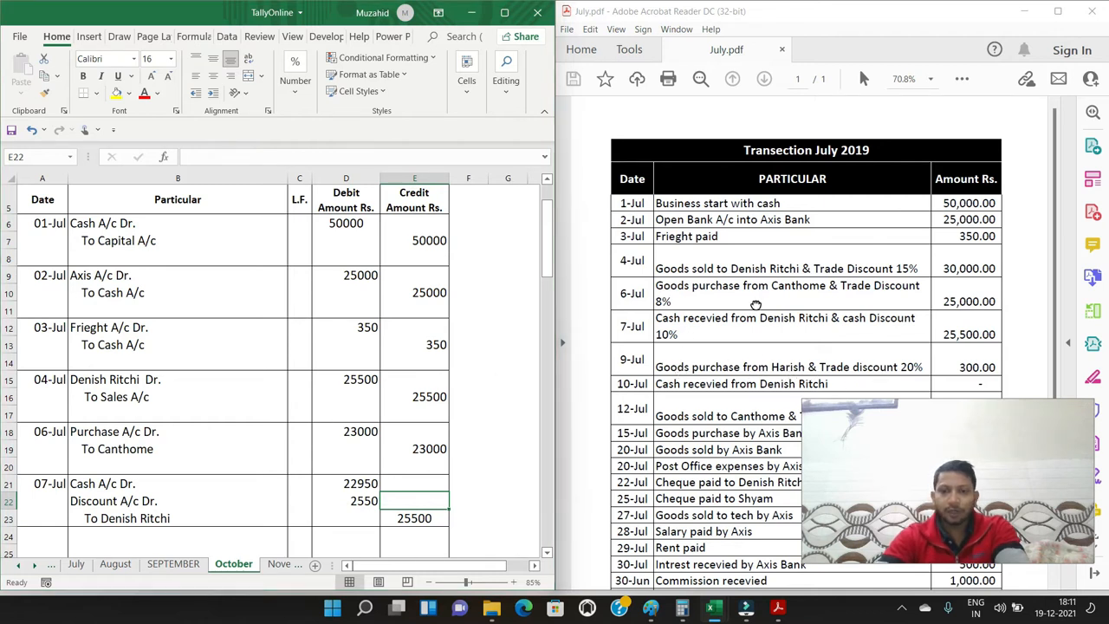
Enter the date 9/7 in A24 for the seventh journal entry
scroll(755, 305, "down", 3)
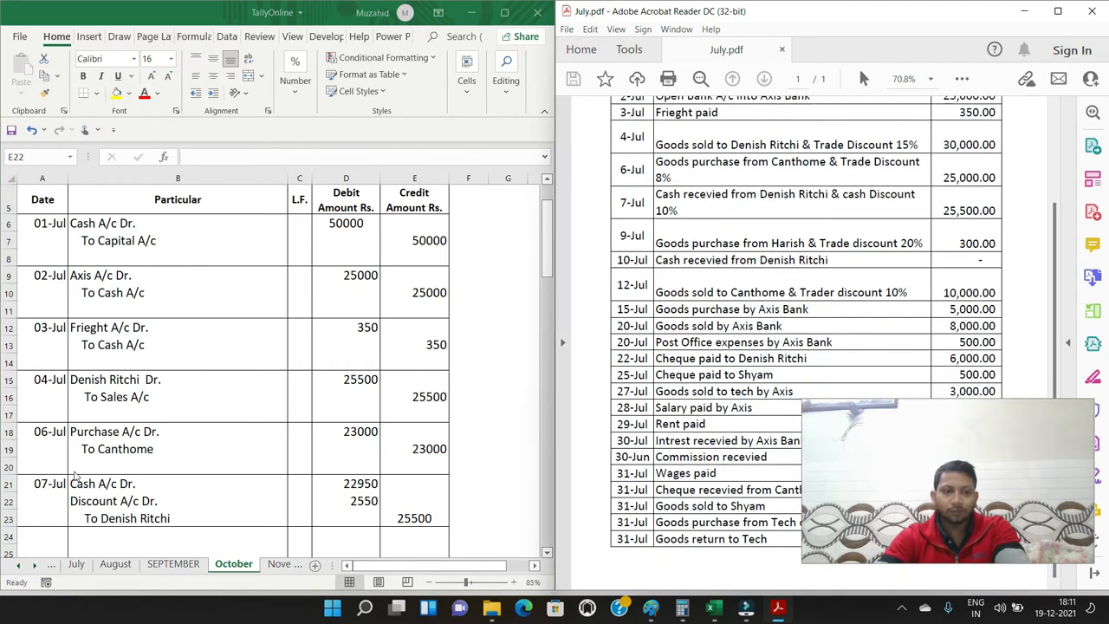
scroll(74, 474, "down", 3)
left_click(42, 365)
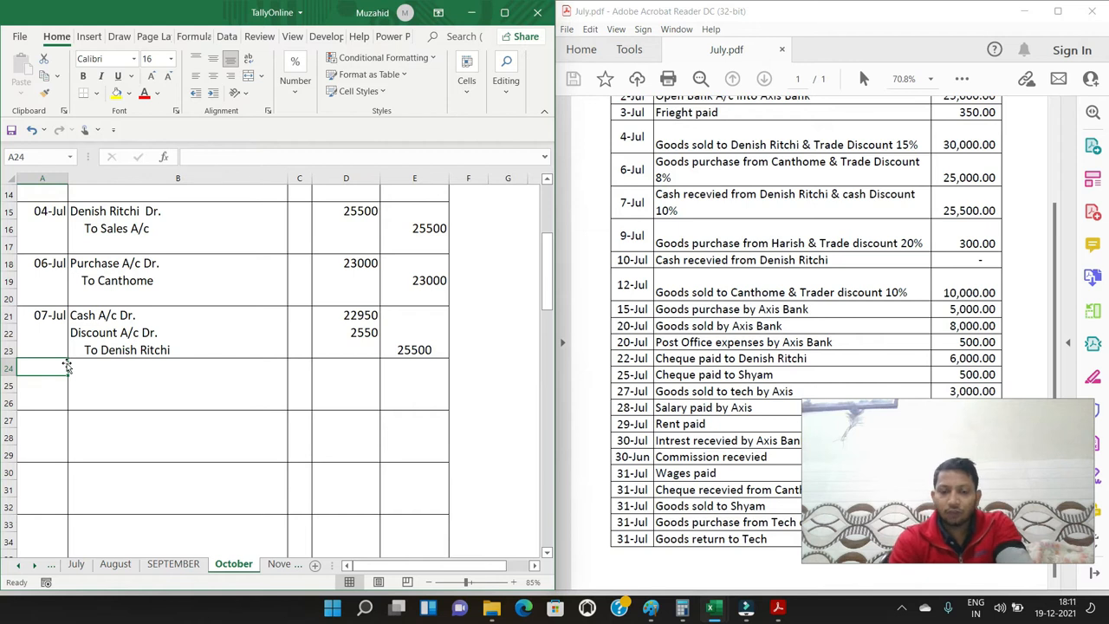
type("9/7")
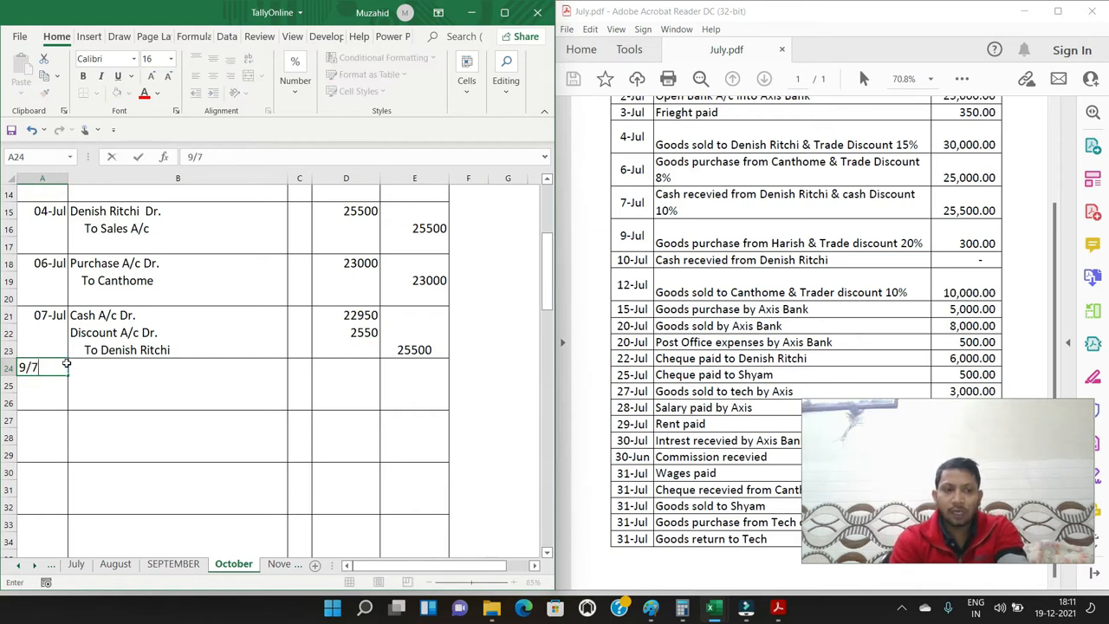
key("Return")
left_click(71, 367)
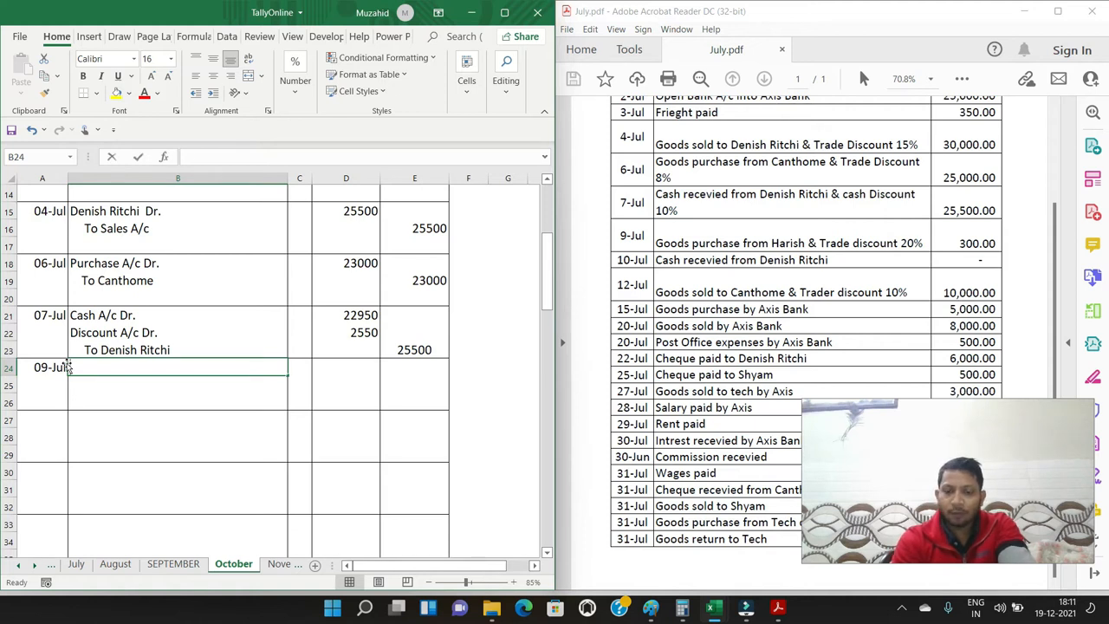
Enter "Purchase A/c Dr." in B24 and an indented "To" followed by the 9-Jul supplier's name in B25
type("Purchase A/c Dr.")
key("Return")
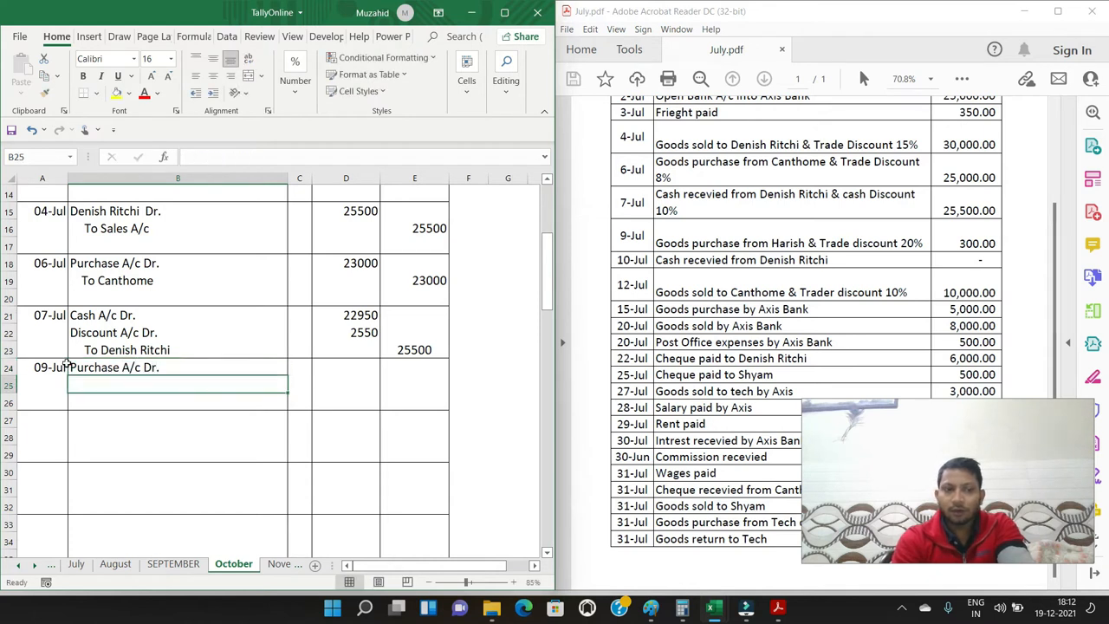
type("To Harish")
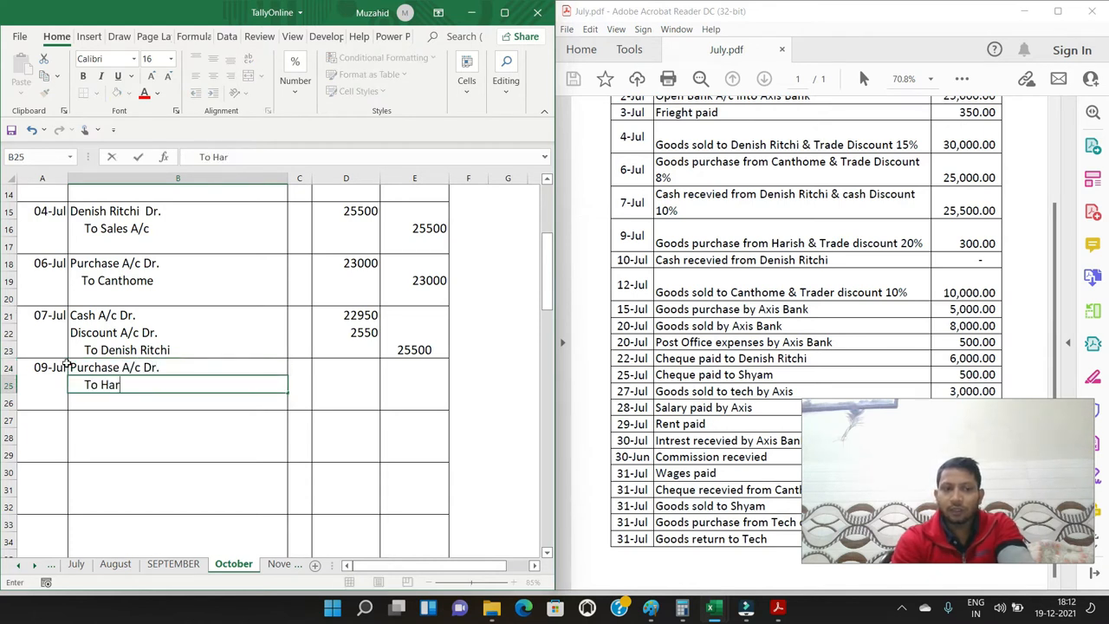
key("Right")
Enter 240 as the debit amount in D24 and 240 as the credit amount in E25 for the 9-Jul purchase
key("Up")
key("Up")
key("Right")
key("Down")
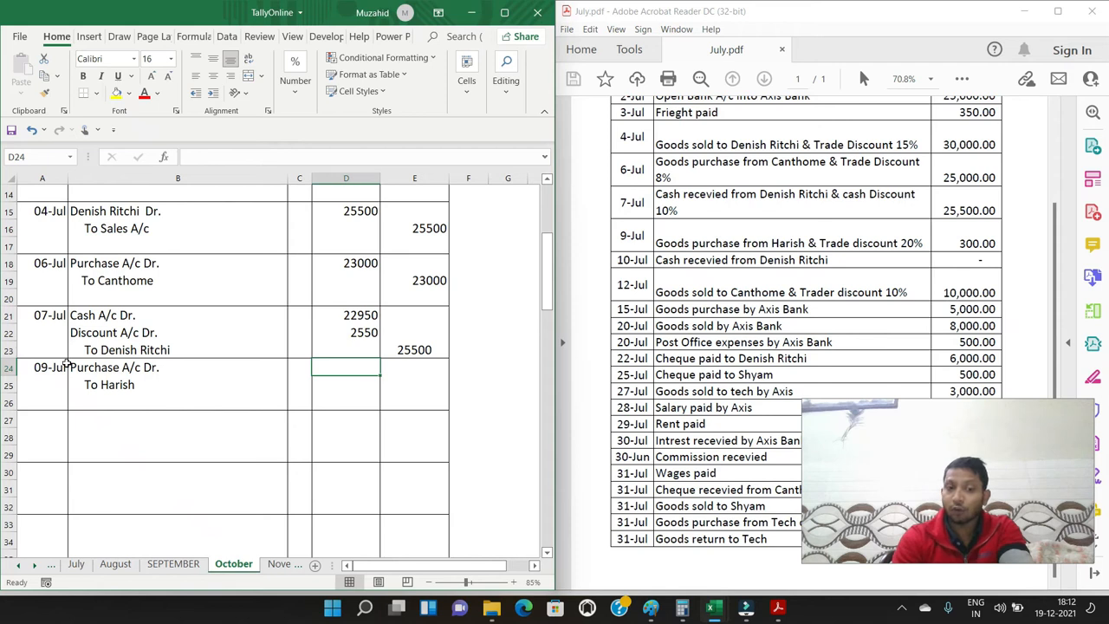
type("240")
key("Right")
key("Right")
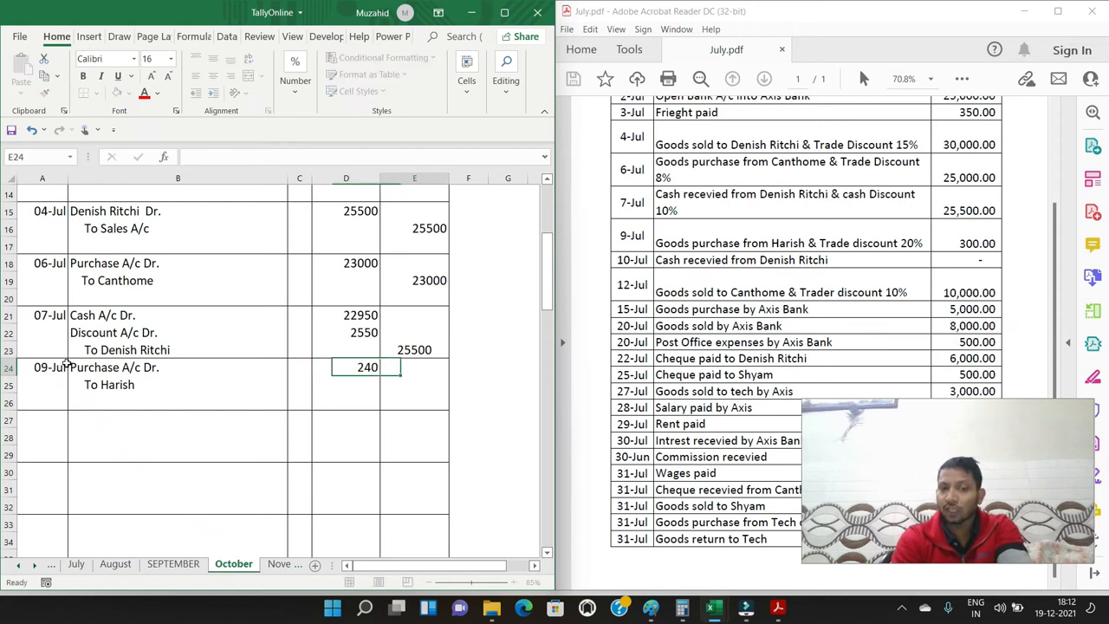
key("Left")
key("Down")
type("2")
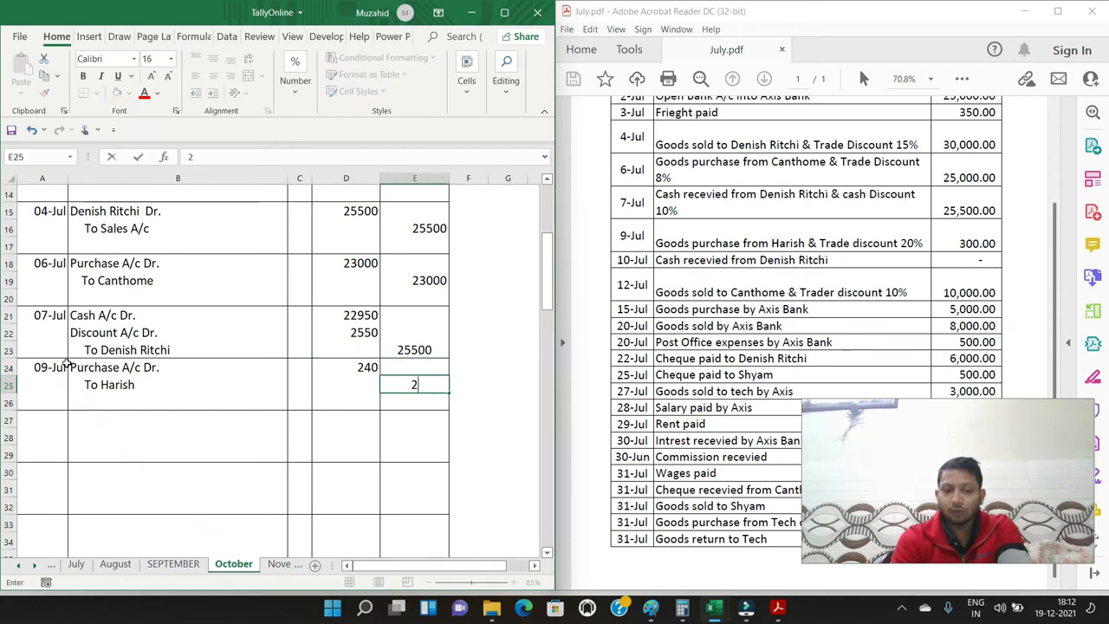
type("40")
key("Return")
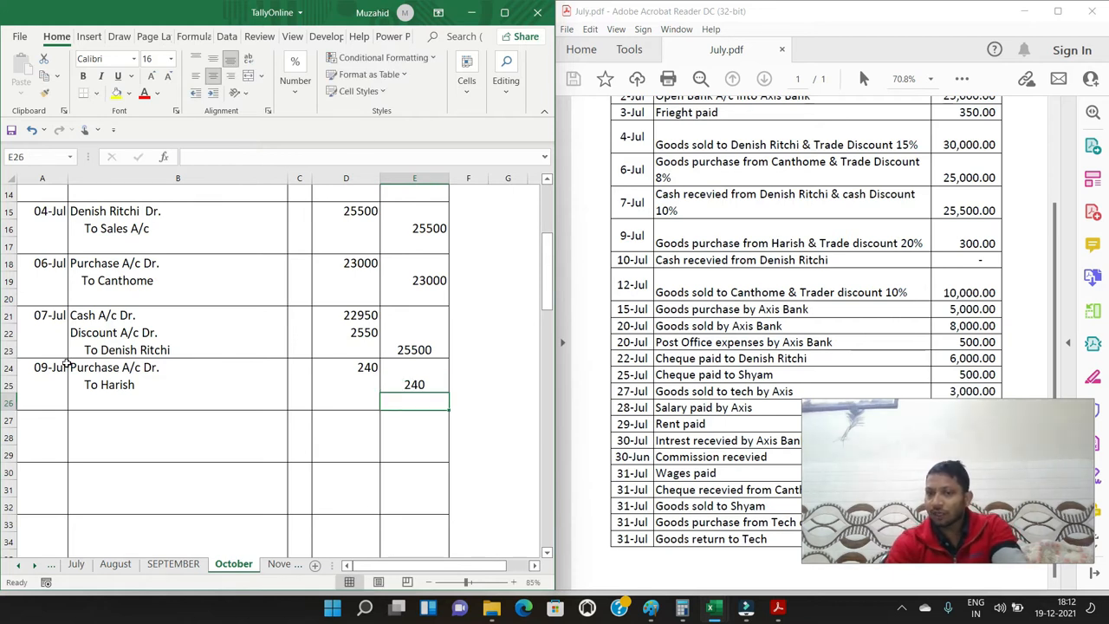
Enter the date 10/7 in A27 for the next journal entry
key("Left")
key("Left")
key("Left")
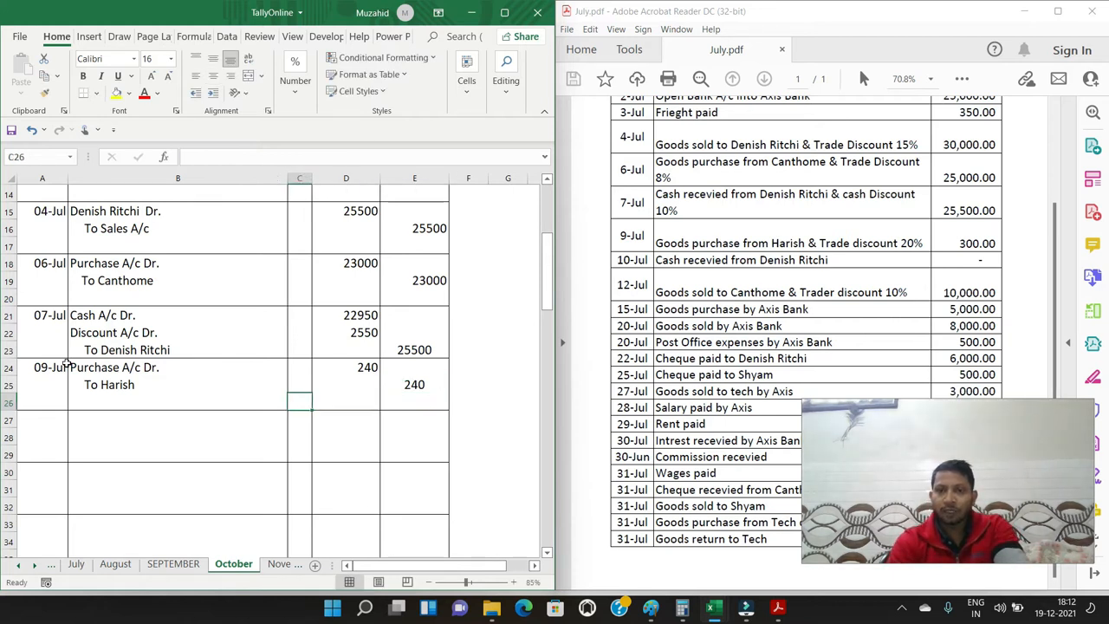
key("Left")
key("Down")
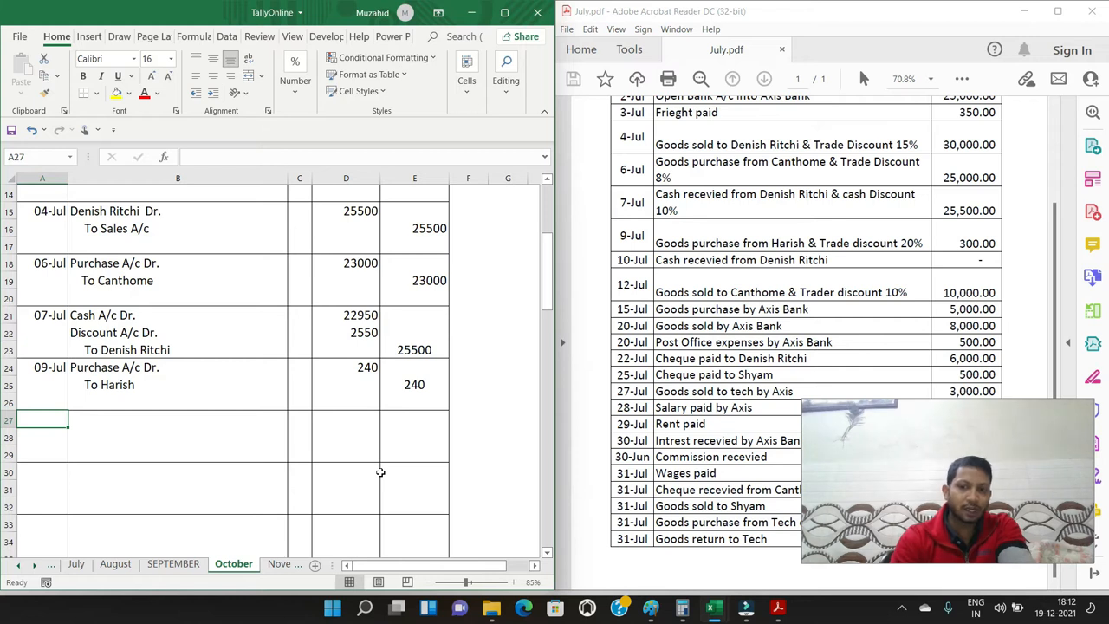
type("1")
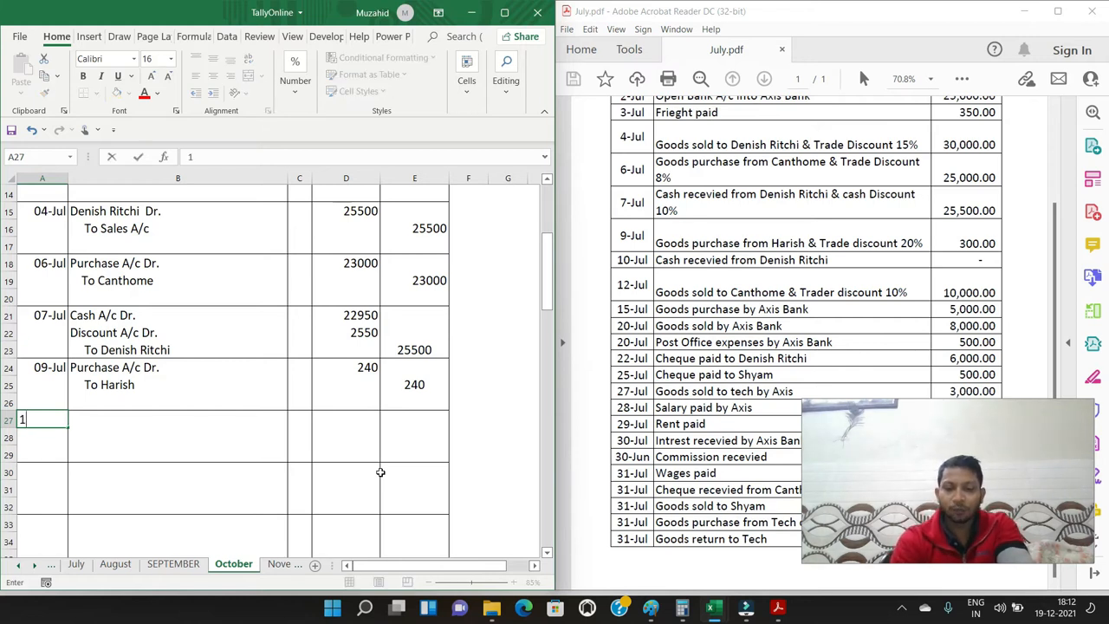
type("0/7")
key("Tab")
Enter "Cash A/c Dr." in B27 and an indented "To" followed by the 10-Jul payer's name in B28
type("Cash A/c Dr.")
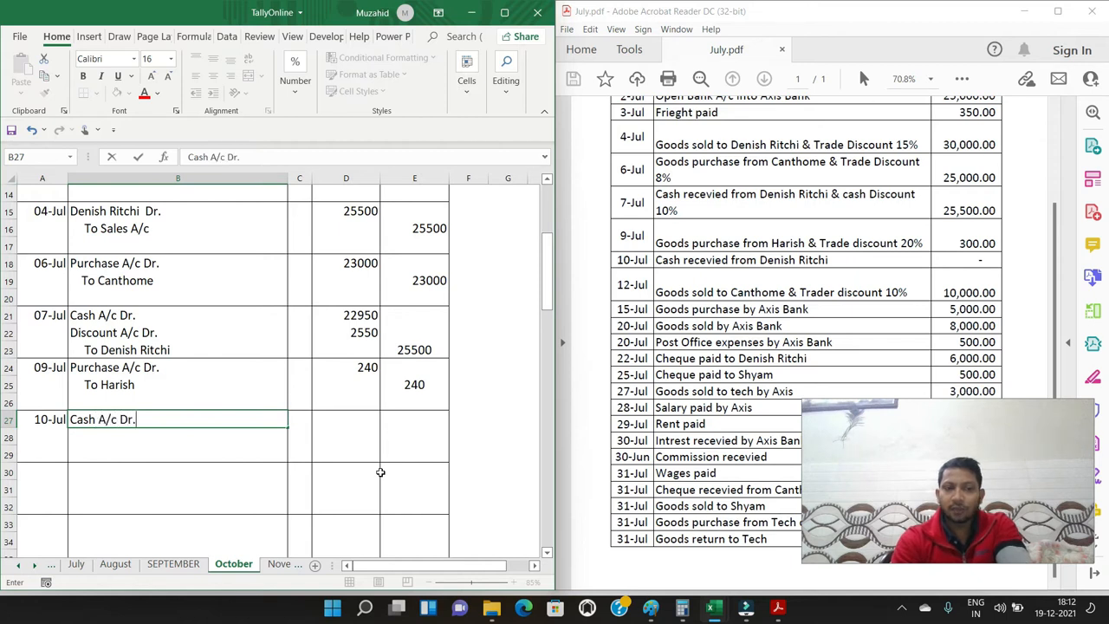
key("Return")
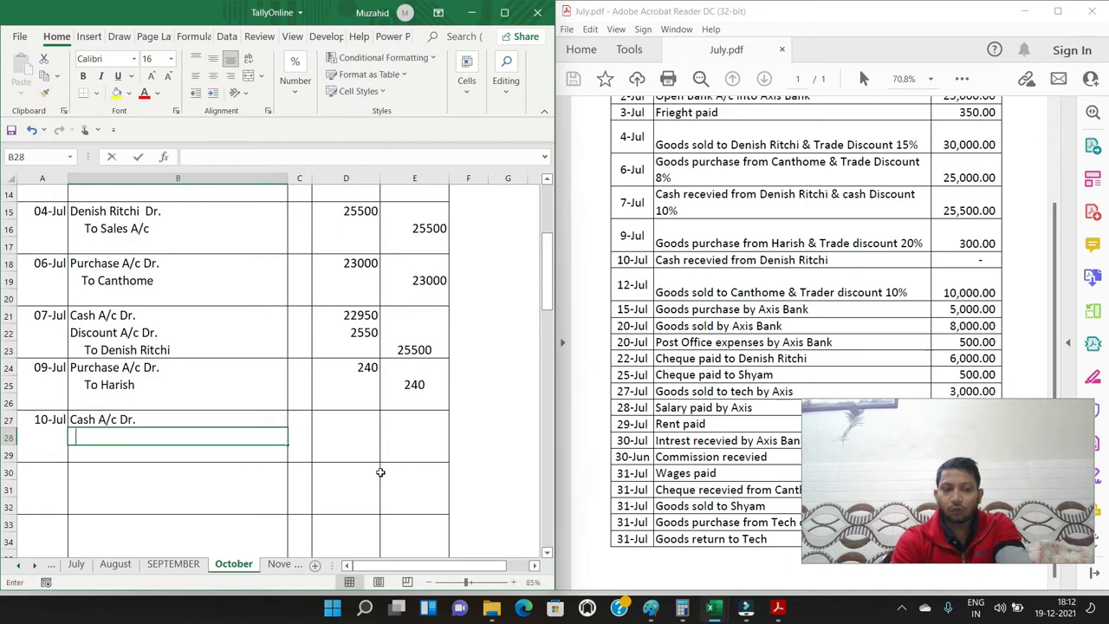
type("To Denis")
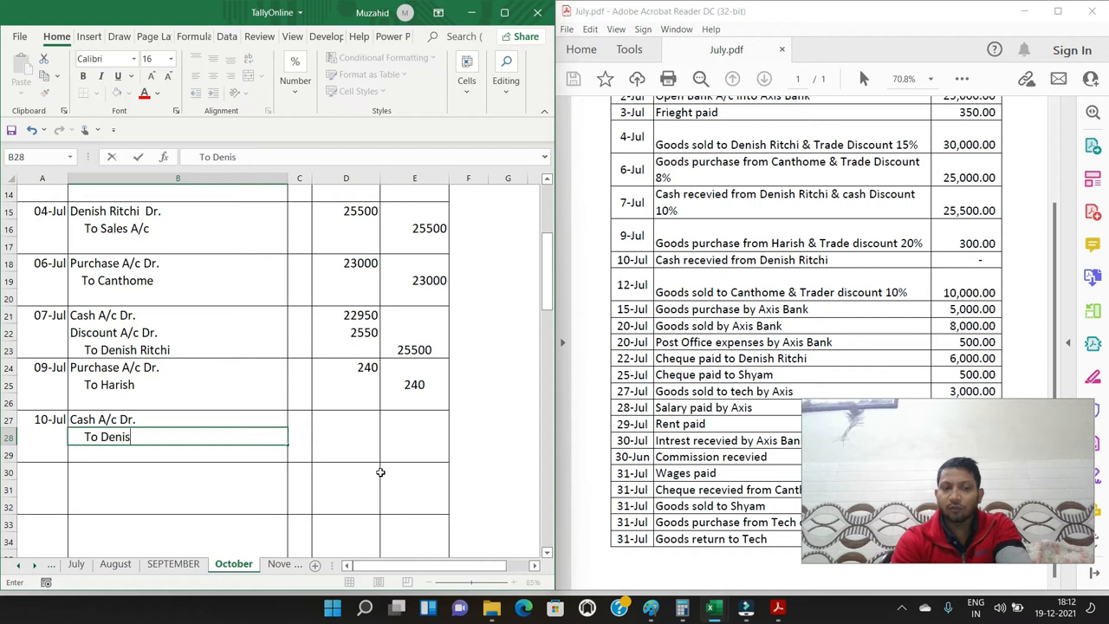
type("h Ritch")
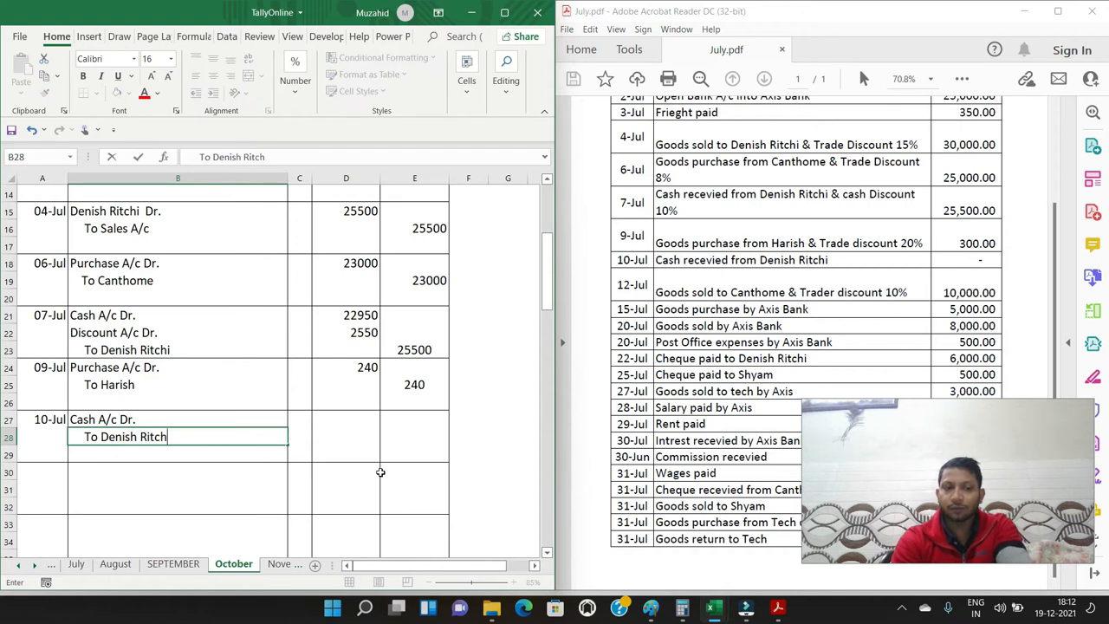
Enter 5000 as the debit amount in D27 and 5000 as the credit amount in E28 for the 10-Jul receipt
key("Up")
key("Right")
key("Right")
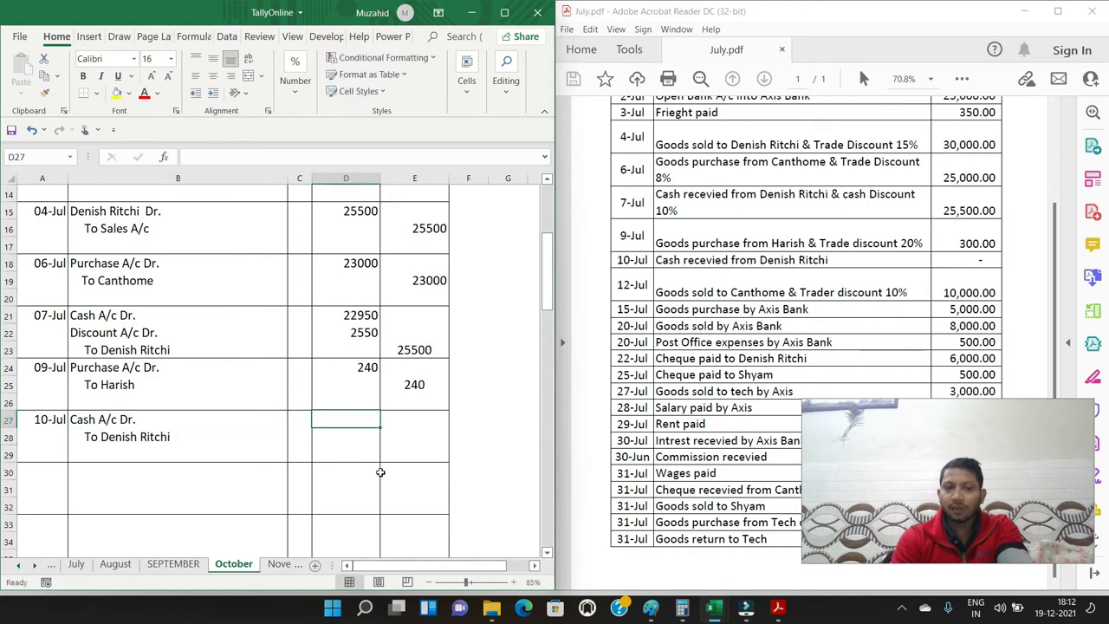
type("5000")
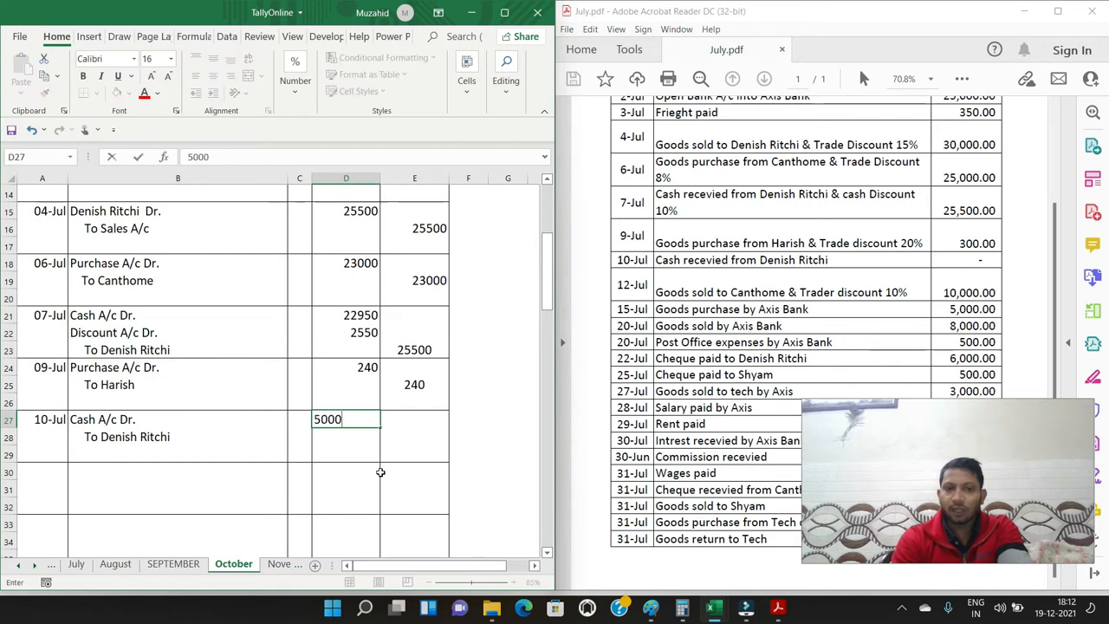
key("Right")
key("Down")
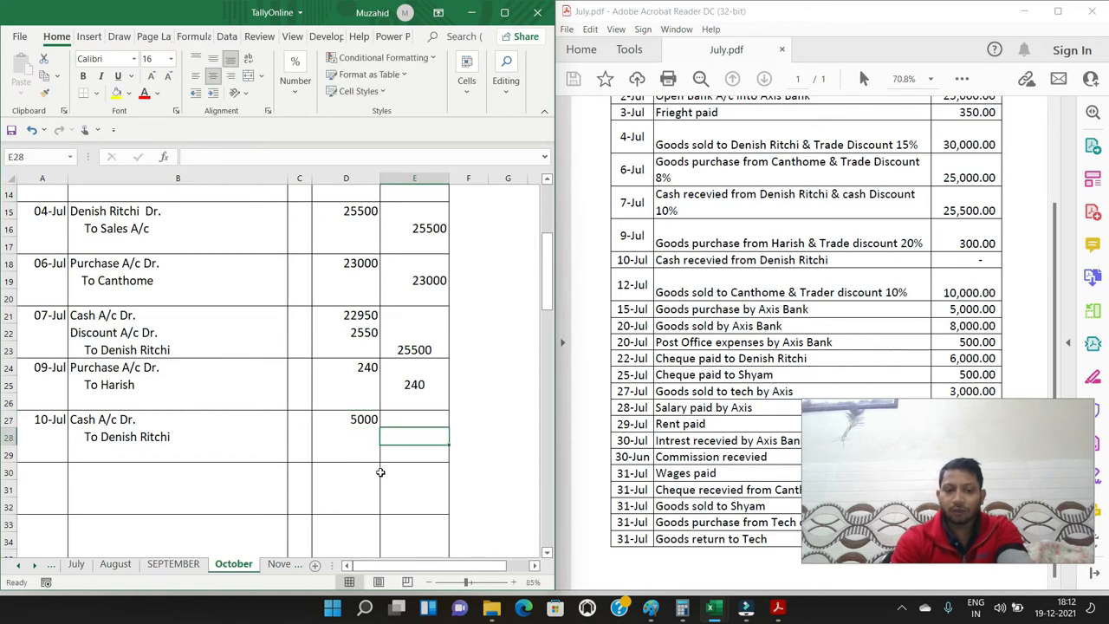
type("5000")
key("Return")
Enter the date 12/7 in A30 for the journal entry below the 10-Jul receipt
key("Left")
key("Left")
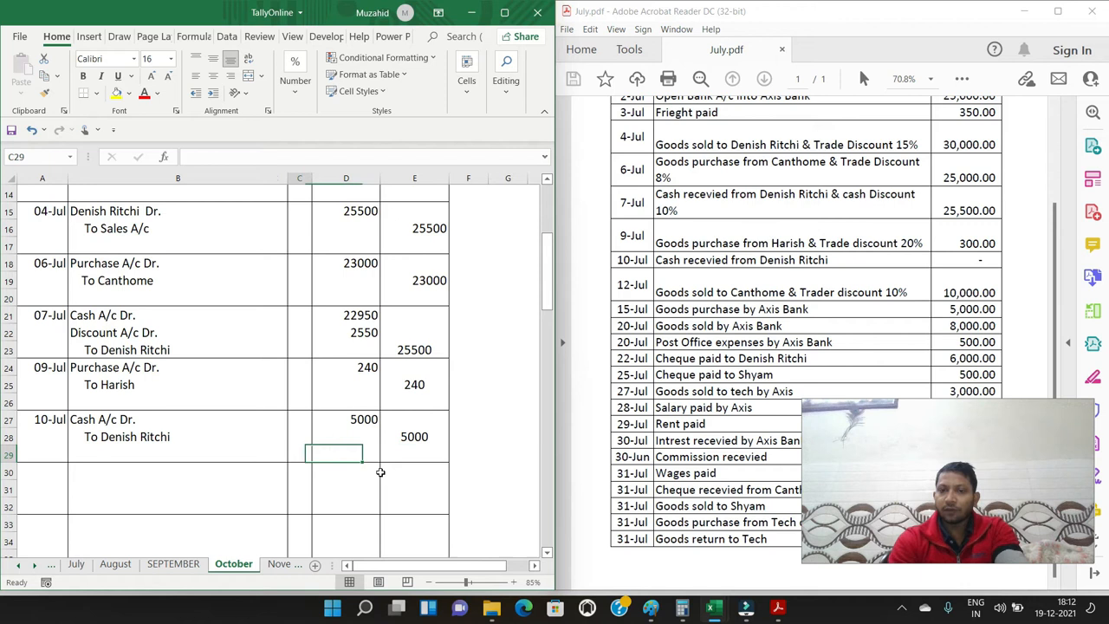
key("Left")
key("Left")
key("Down")
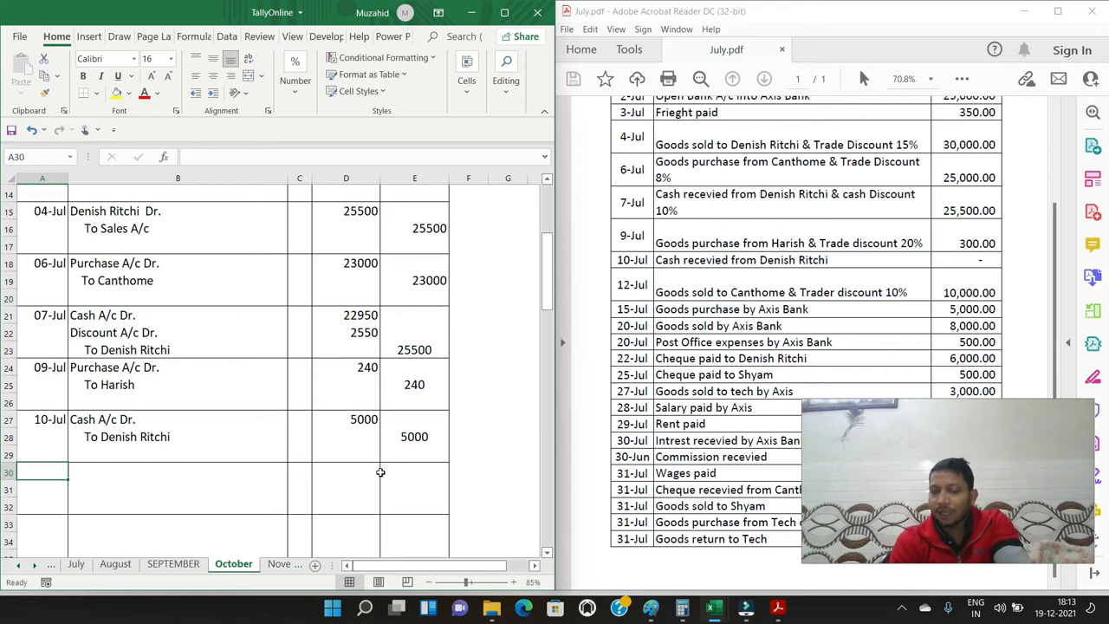
type("12/7")
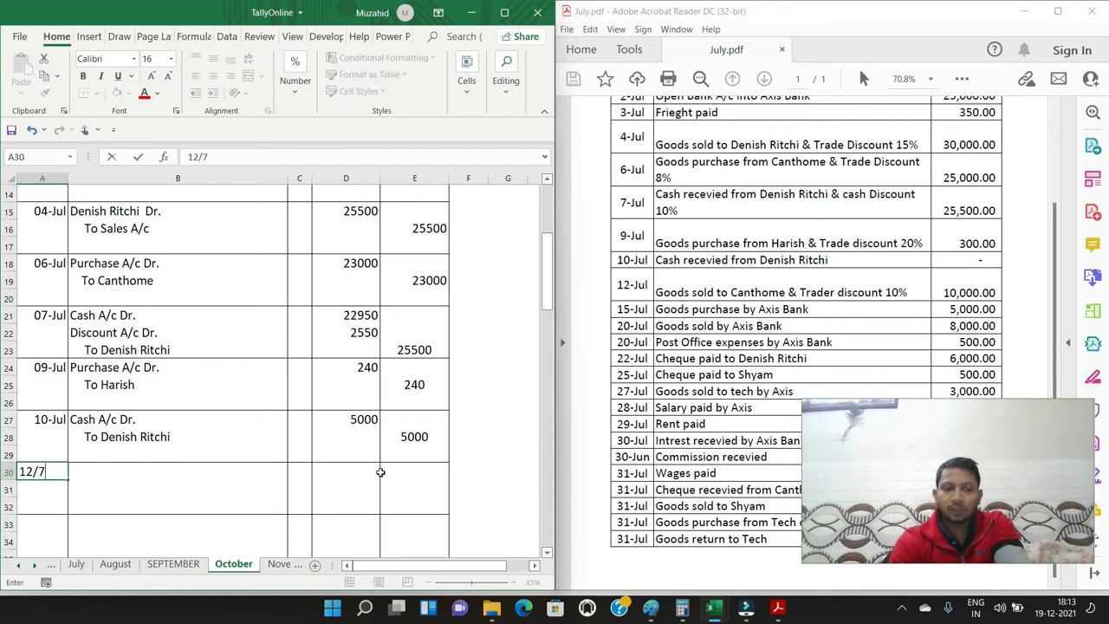
key("ctrl+Return")
key("Right")
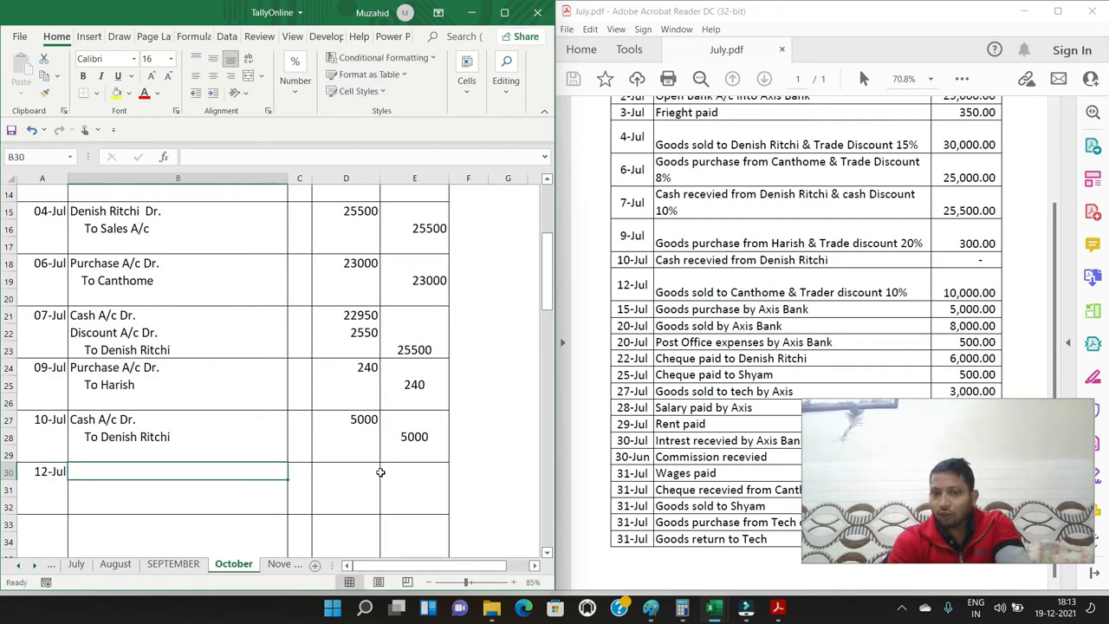
Enter the 12-Jul customer's name followed by "Dr." in B30 and an indented "To Sales A/c" in B31
type("Cantho")
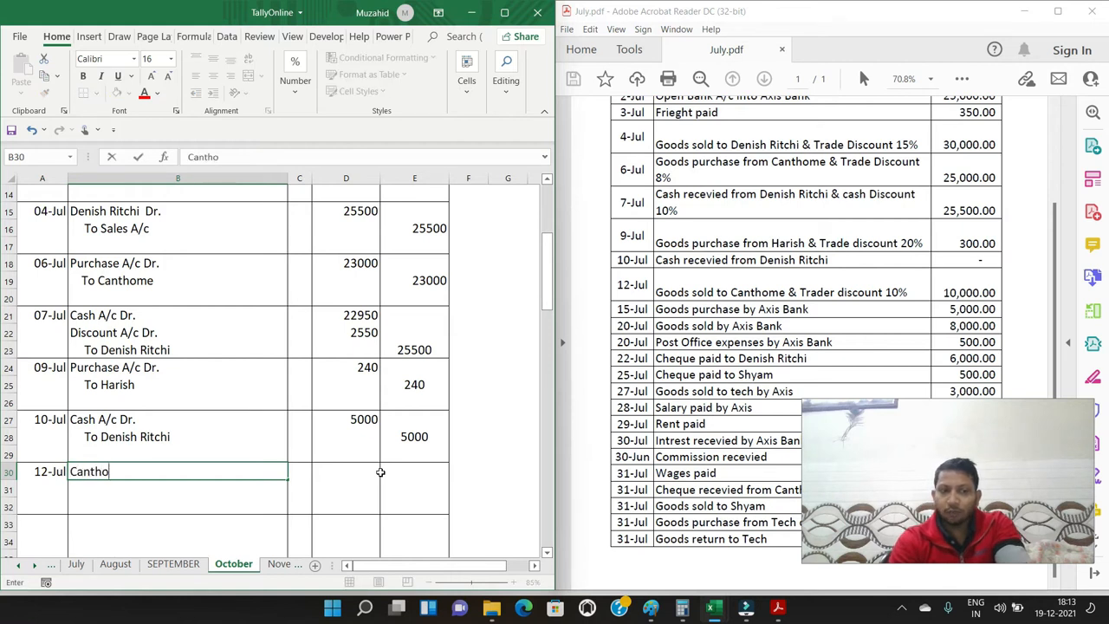
type("me Dr.")
key("Return")
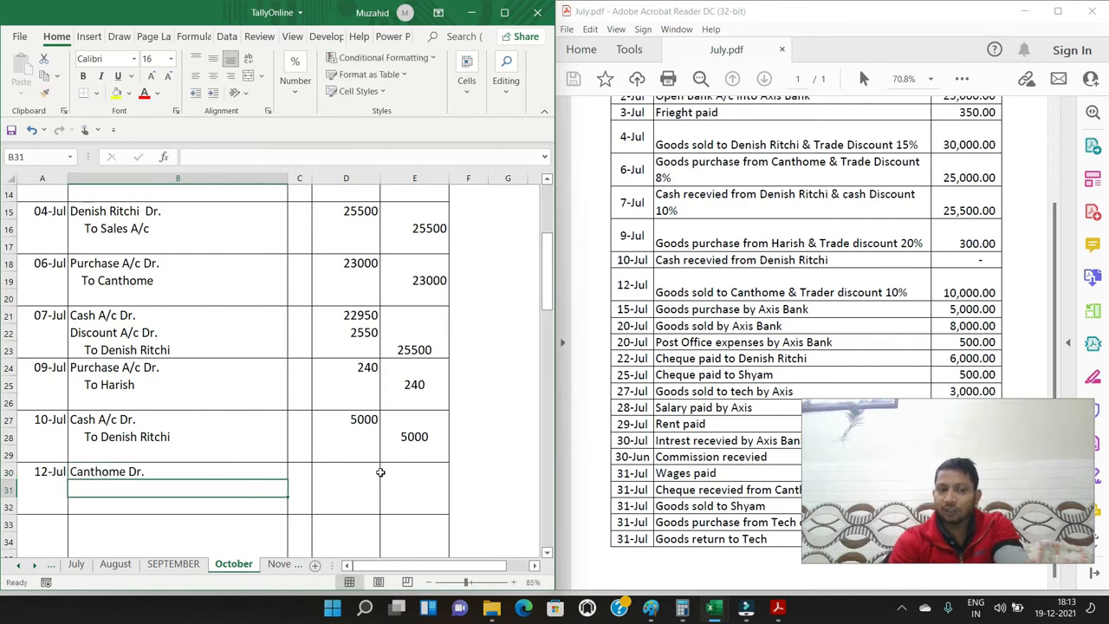
type("To Sales A/c")
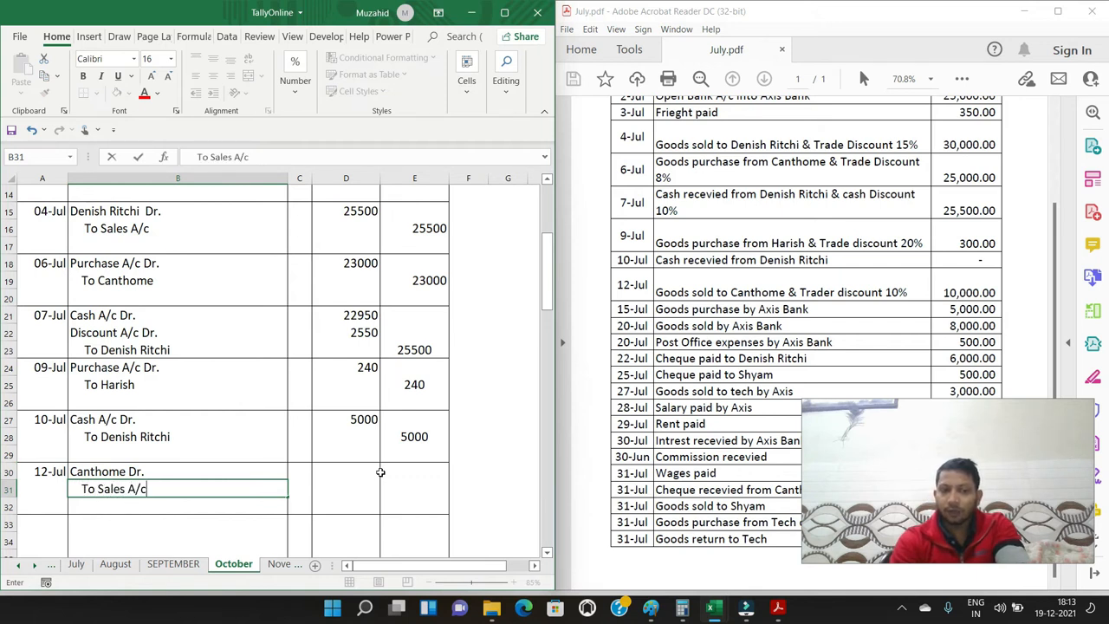
key("Return")
Enter 9000 as the debit amount in D30 and 9000 as the credit amount in E31 for the 12-Jul sale
key("Up")
key("Up")
left_click(378, 472)
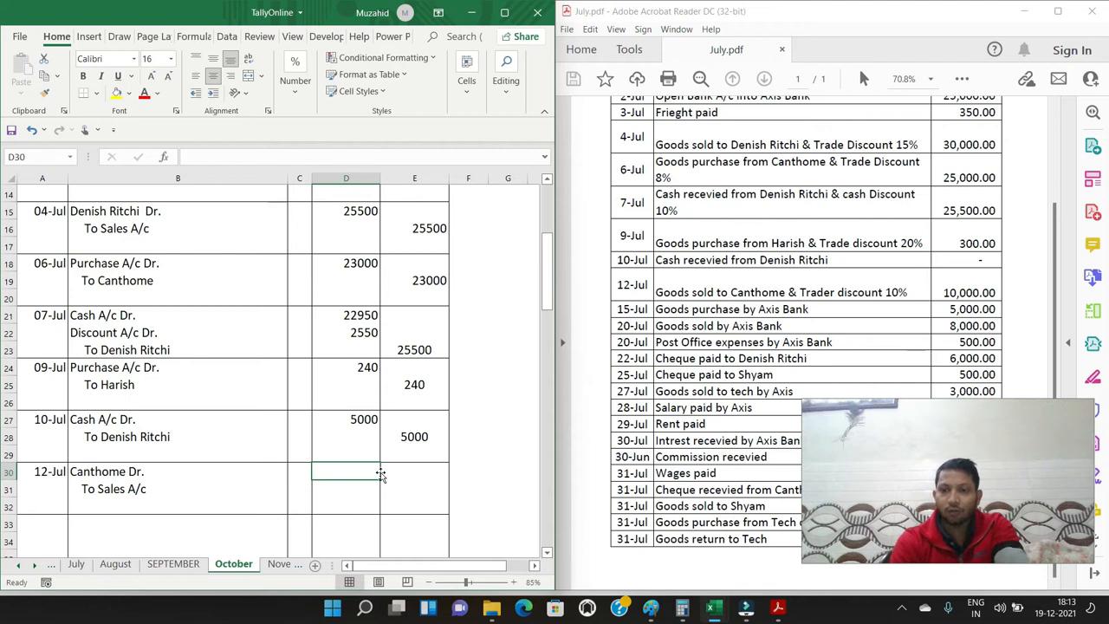
type("9000")
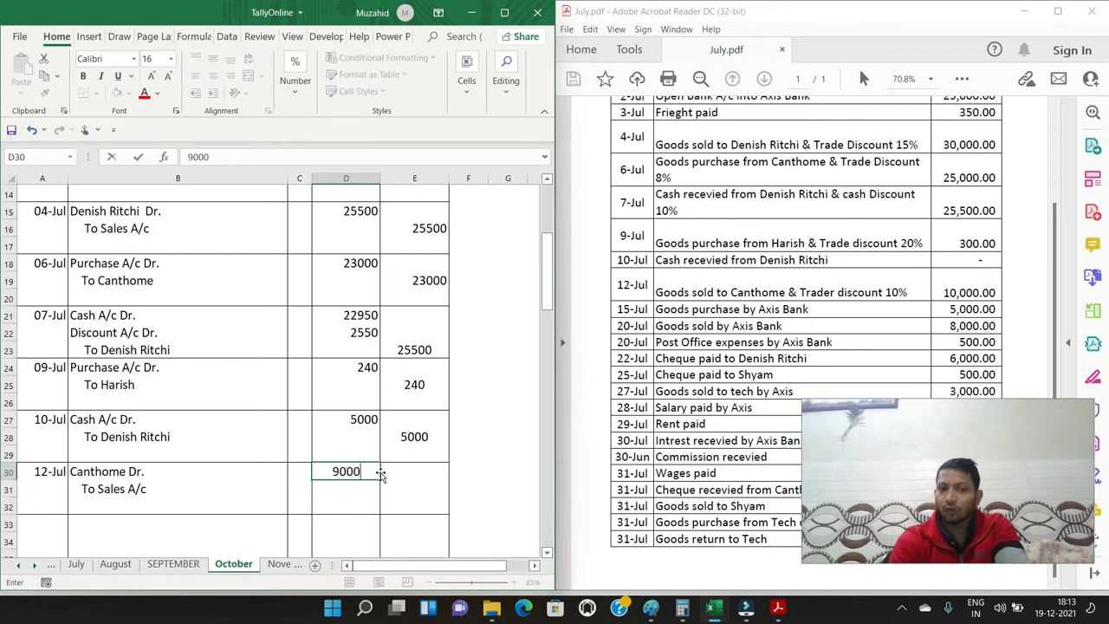
key("Tab")
key("Down")
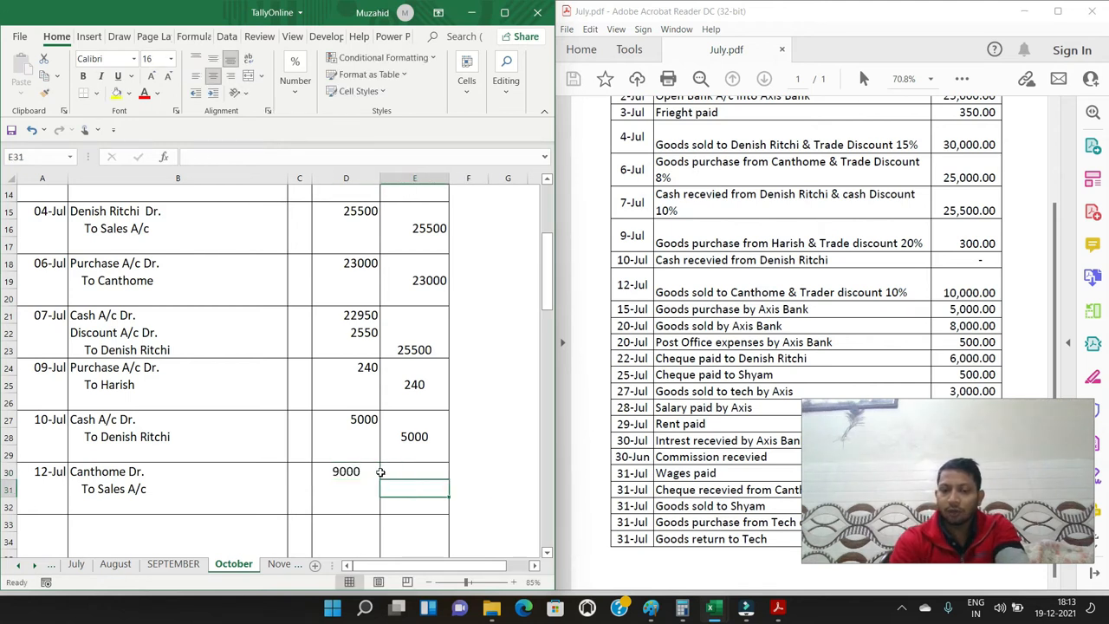
type("9000")
key("Return")
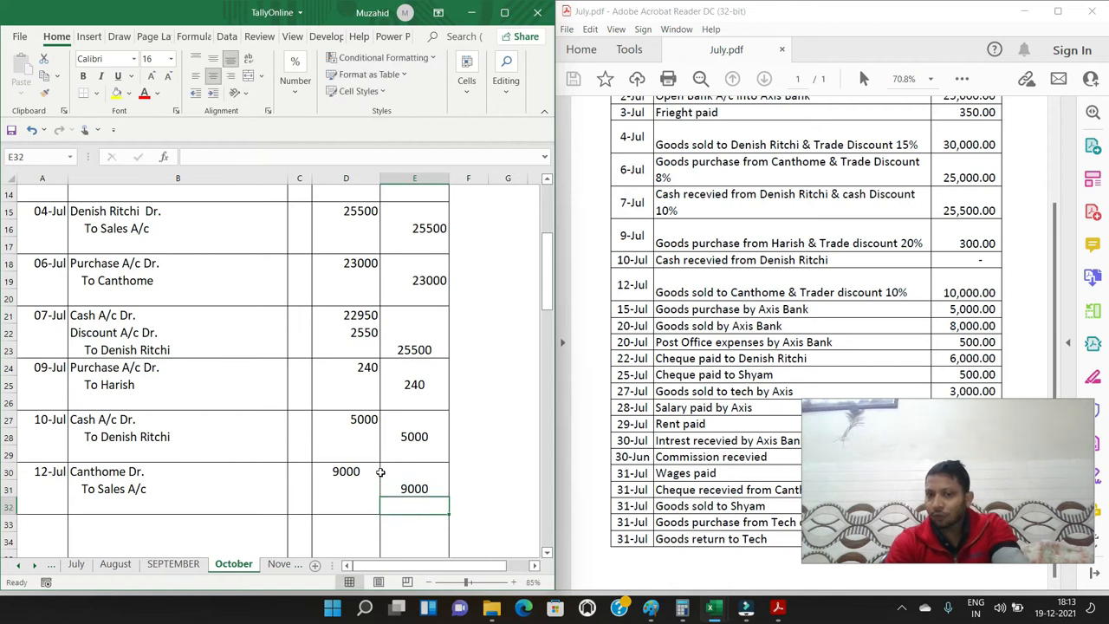
Enter the date 15/7 in A33 for the journal entry below the 12-Jul sale
key("Left")
key("Left")
key("Left")
key("Down")
key("Left")
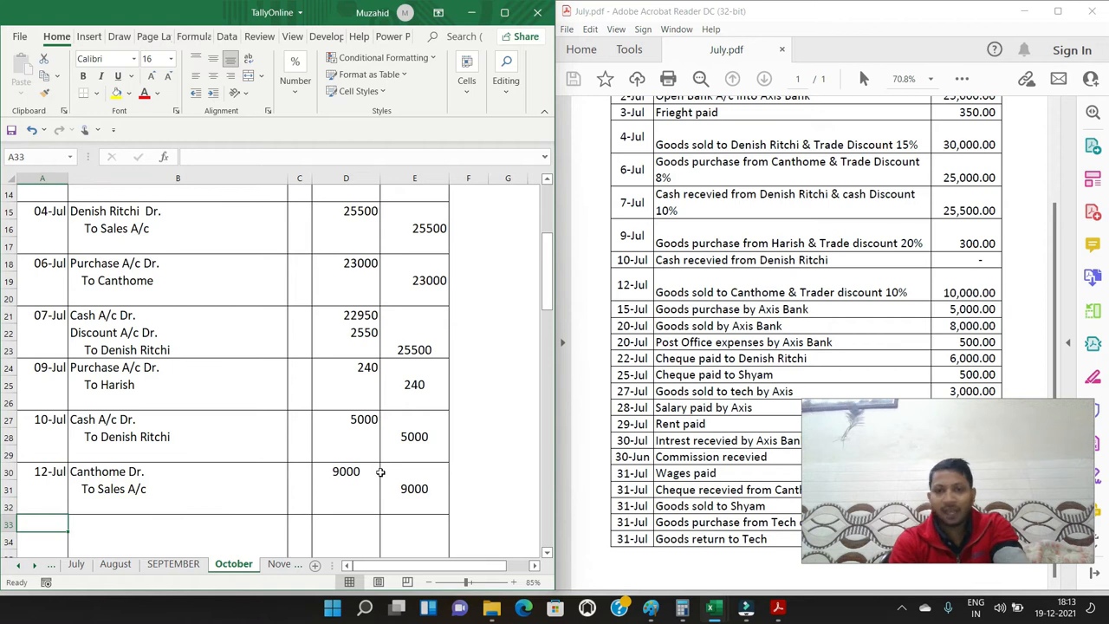
type("15/7")
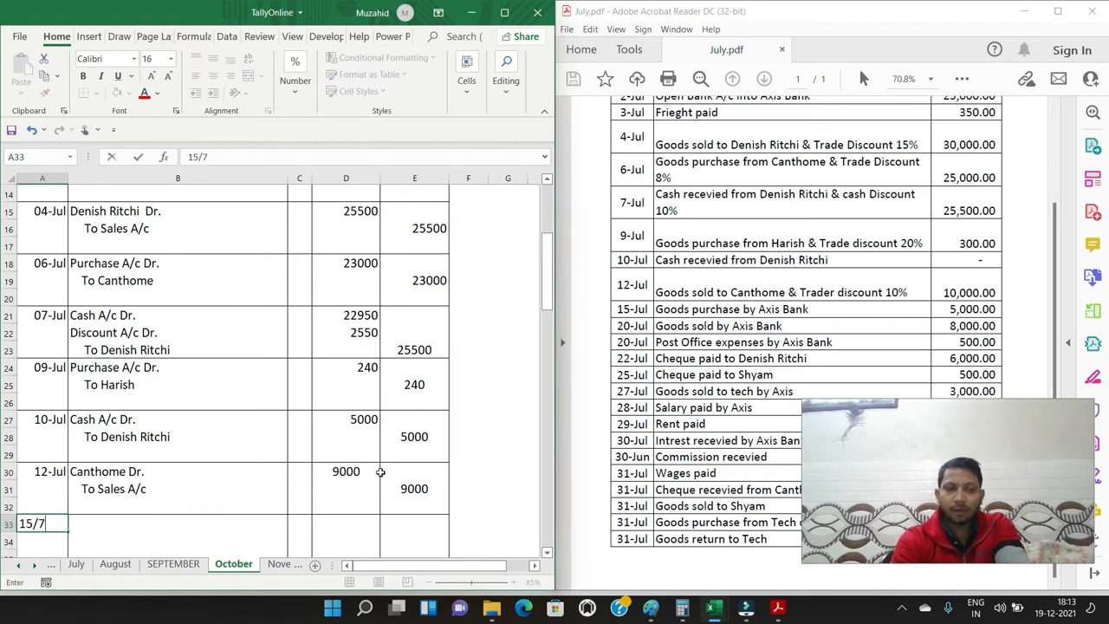
key("Tab")
Enter "Purchase A/c Dr." in B33 and an indented "To Axis A/c" in B34 for the 15-Jul bank purchase
type("P")
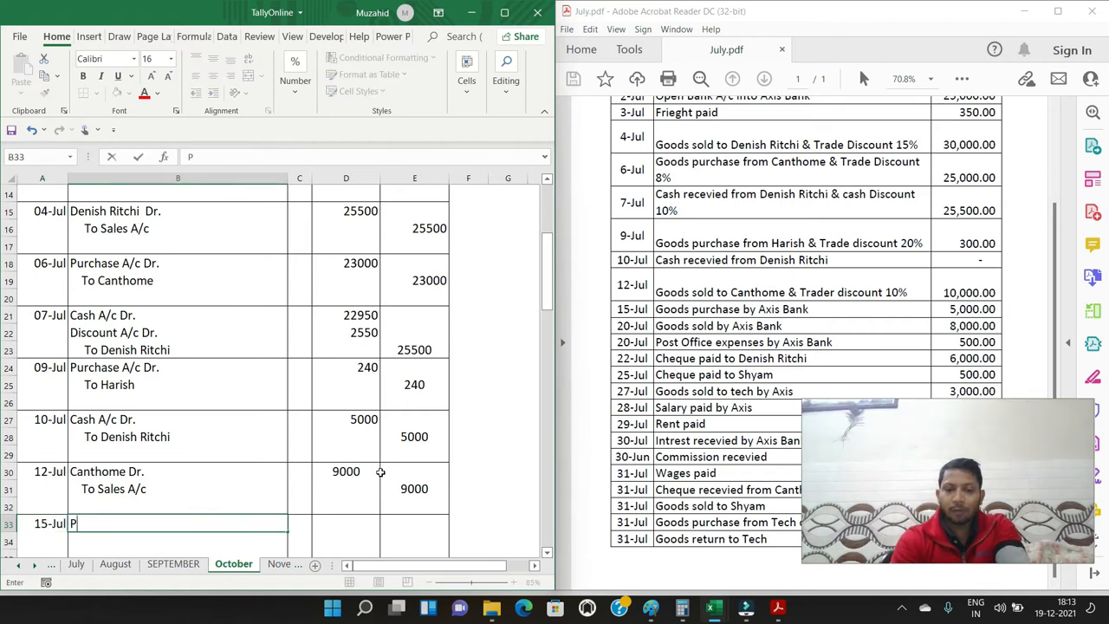
type("urchase A/c Dr.")
key("Return")
type("TO A")
key("BackSpace")
key("BackSpace")
key("BackSpace")
type("o A")
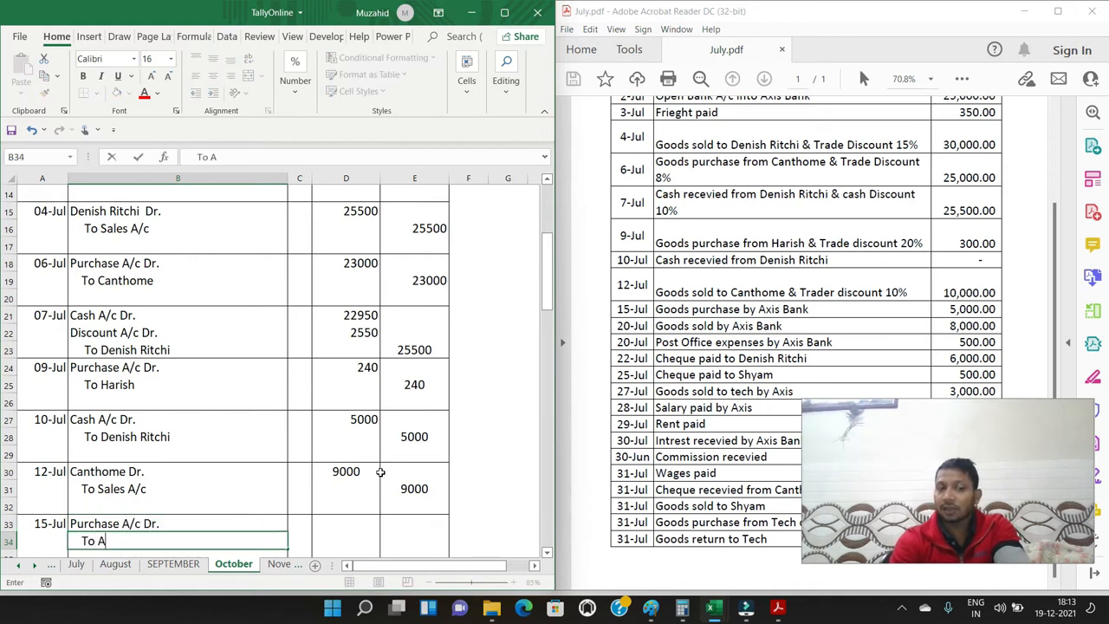
type("xis A/c")
key("Return")
Enter 5000 as the debit amount in D33 and 5000 as the credit amount in E34 for the 15-Jul purchase
key("Up")
key("Up")
key("Right")
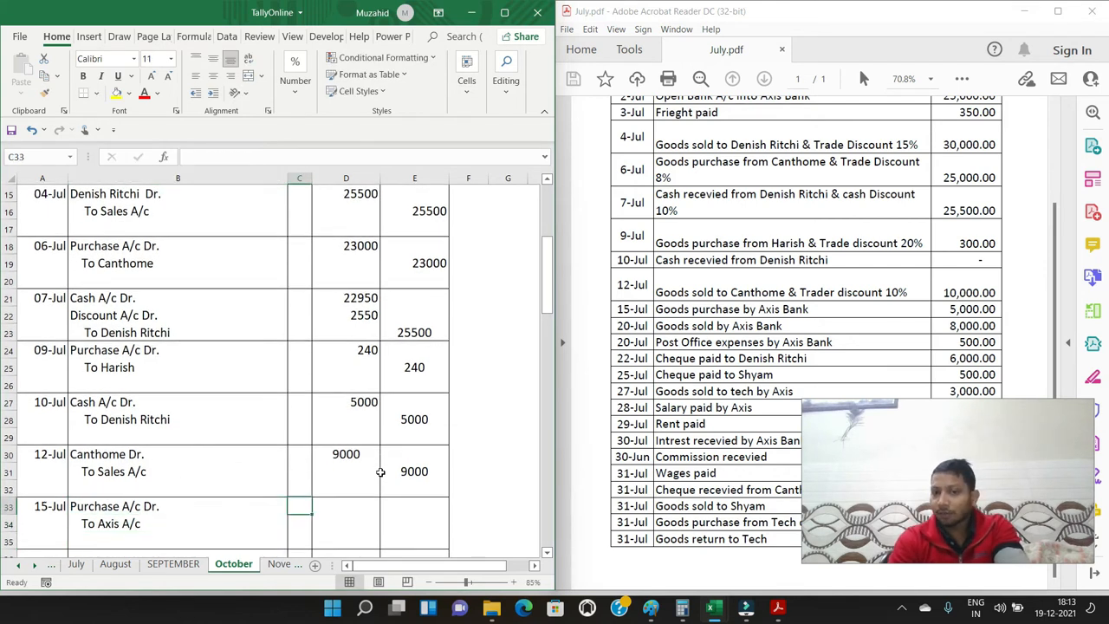
type("500")
key("BackSpace")
key("BackSpace")
key("BackSpace")
key("Right")
type("5000")
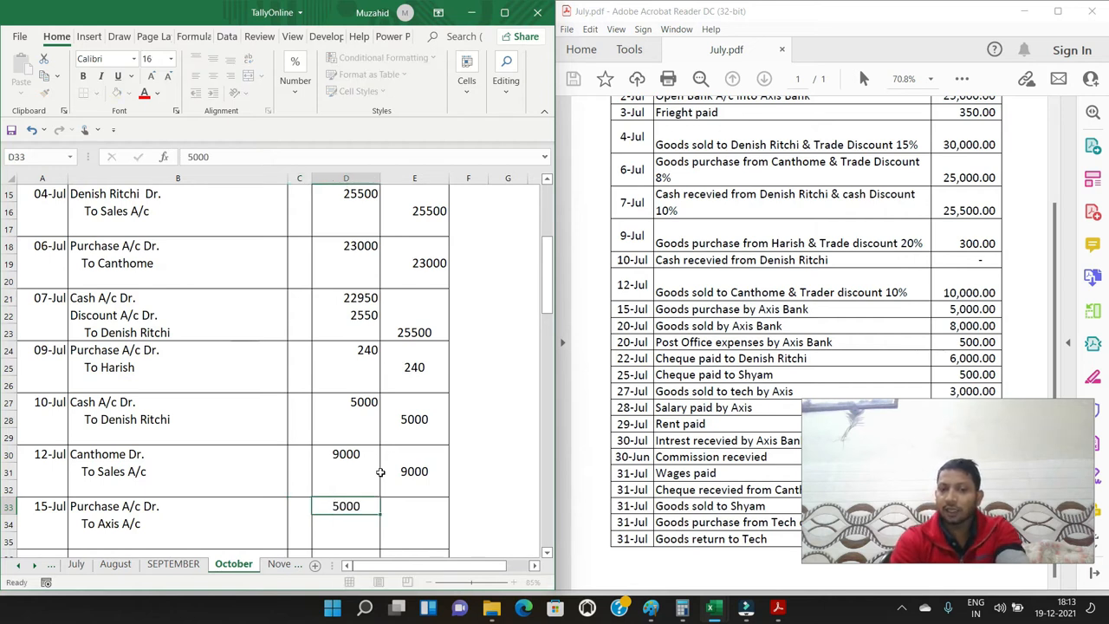
key("Right")
key("Down")
type("5000")
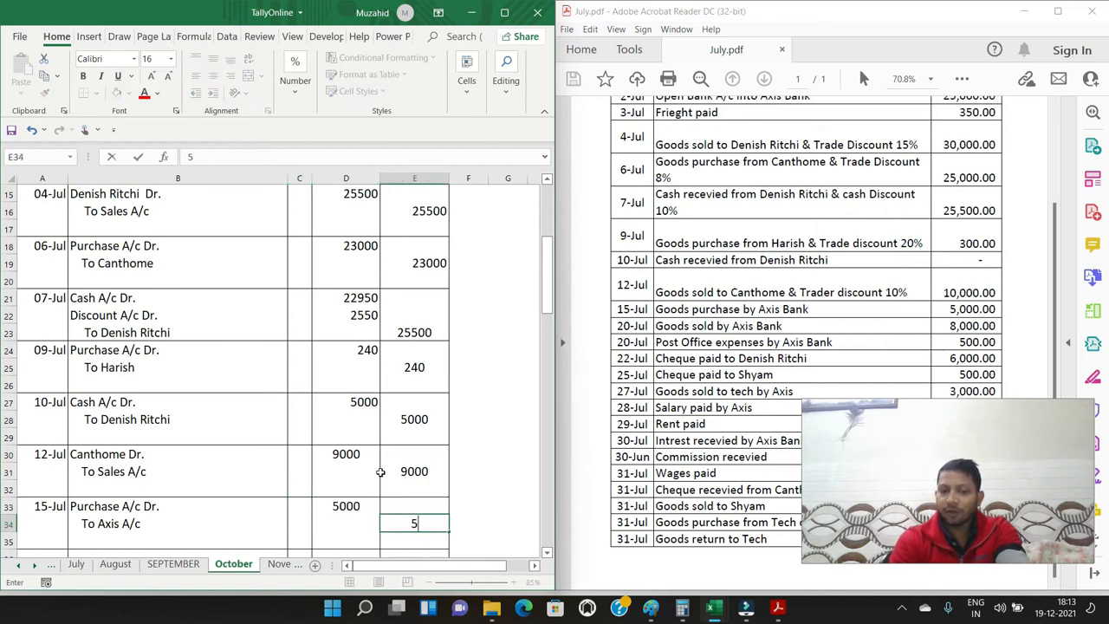
key("Return")
Enter the date 20/7 in A36 for the journal entry below the 15-Jul purchase
key("Left")
key("Down")
key("Up")
key("Left")
key("Left")
key("Left")
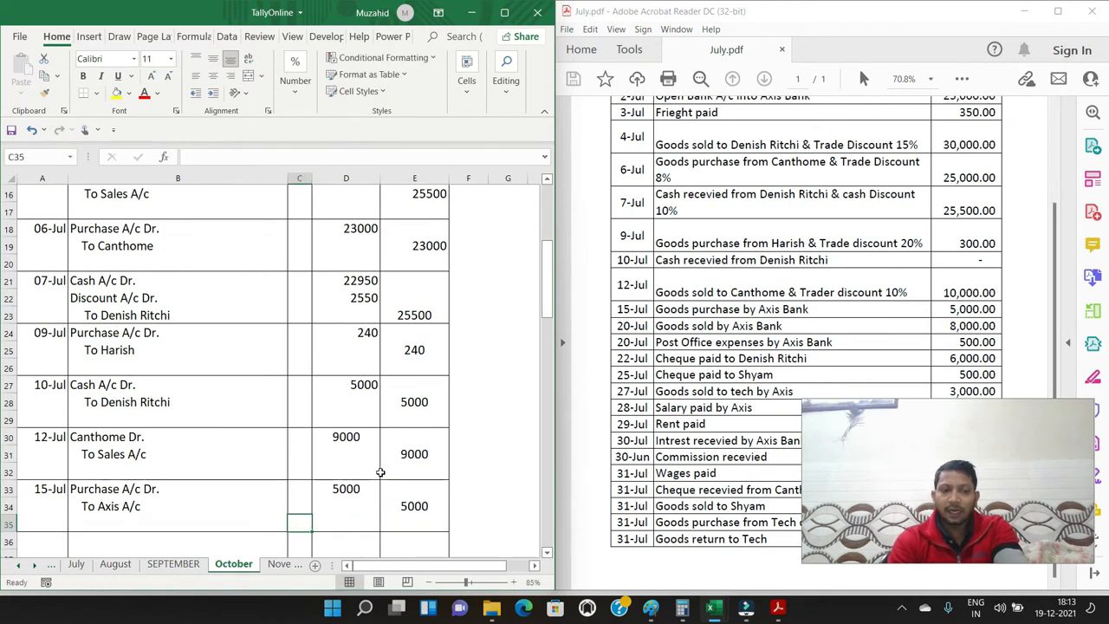
key("Down")
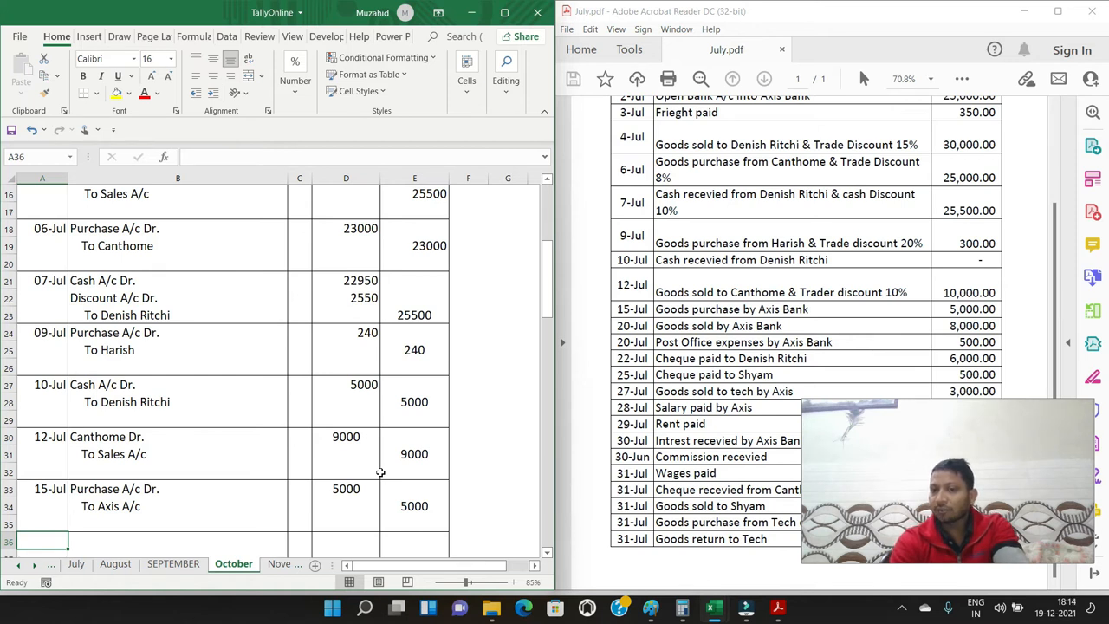
type("2")
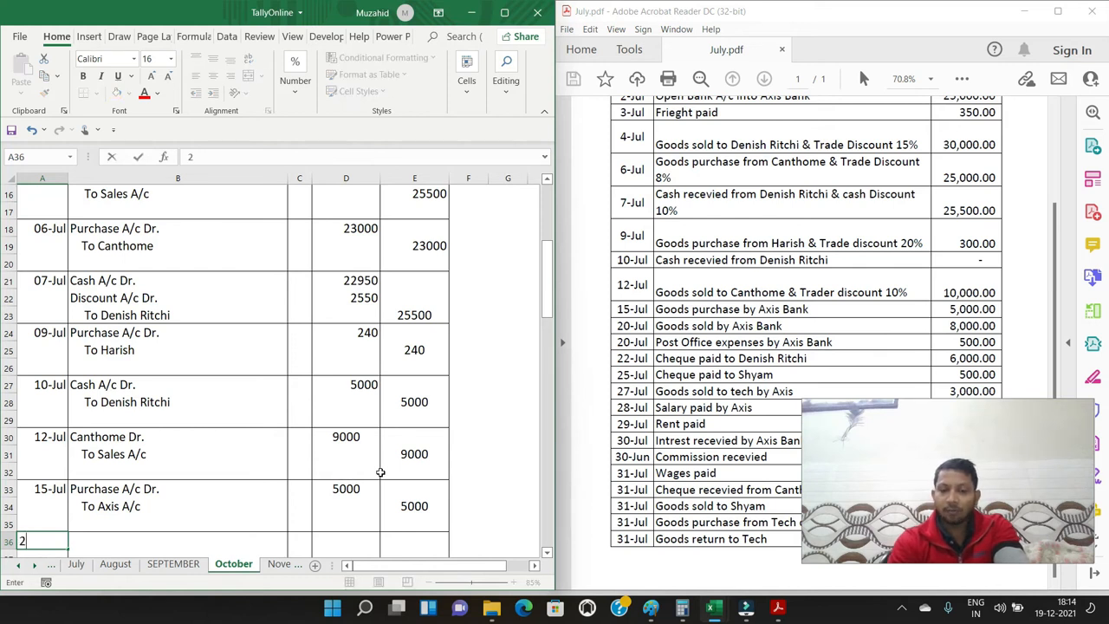
type("0/7")
key("Tab")
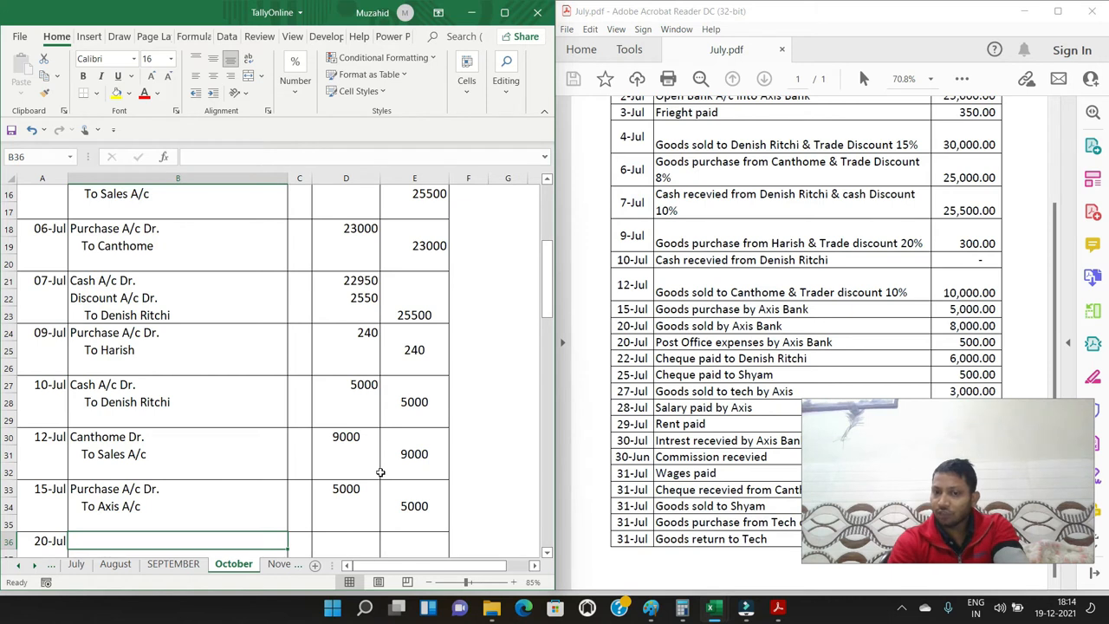
Enter "Axis A/c Dr." in B36 and an indented "To Sales A/c" in B37 for the 20-Jul bank sale
type("Axis A/c Dr.")
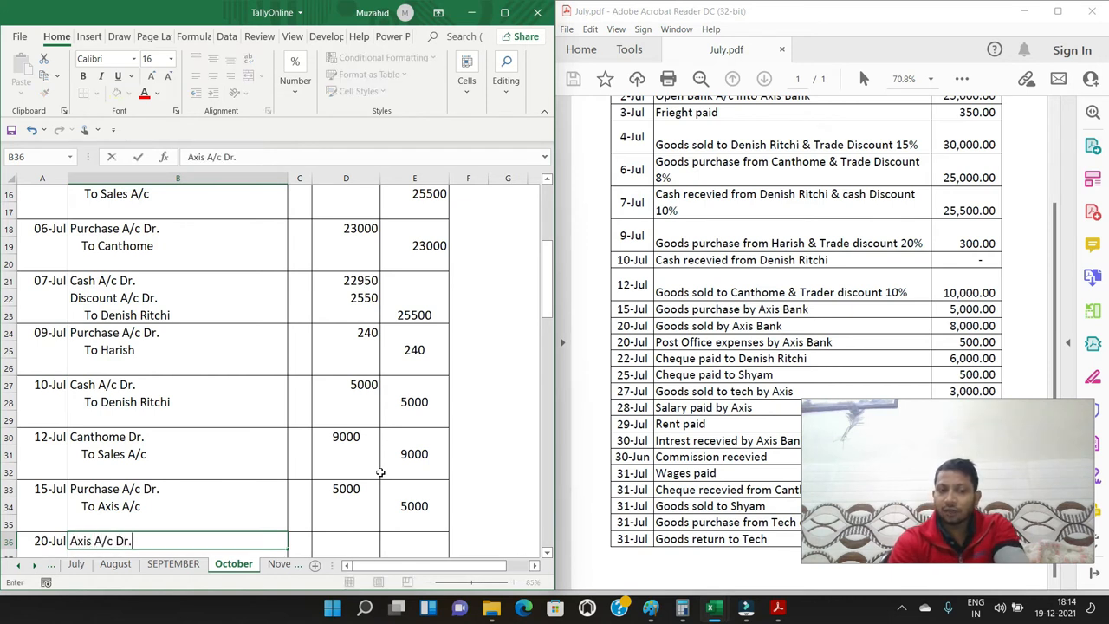
key("Return")
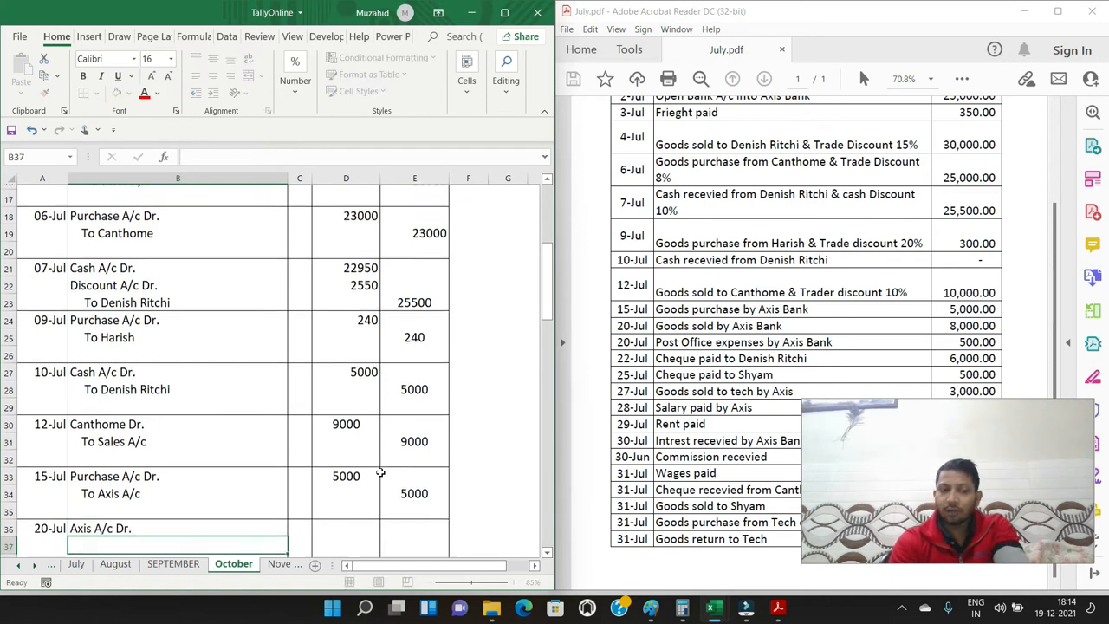
type("To S")
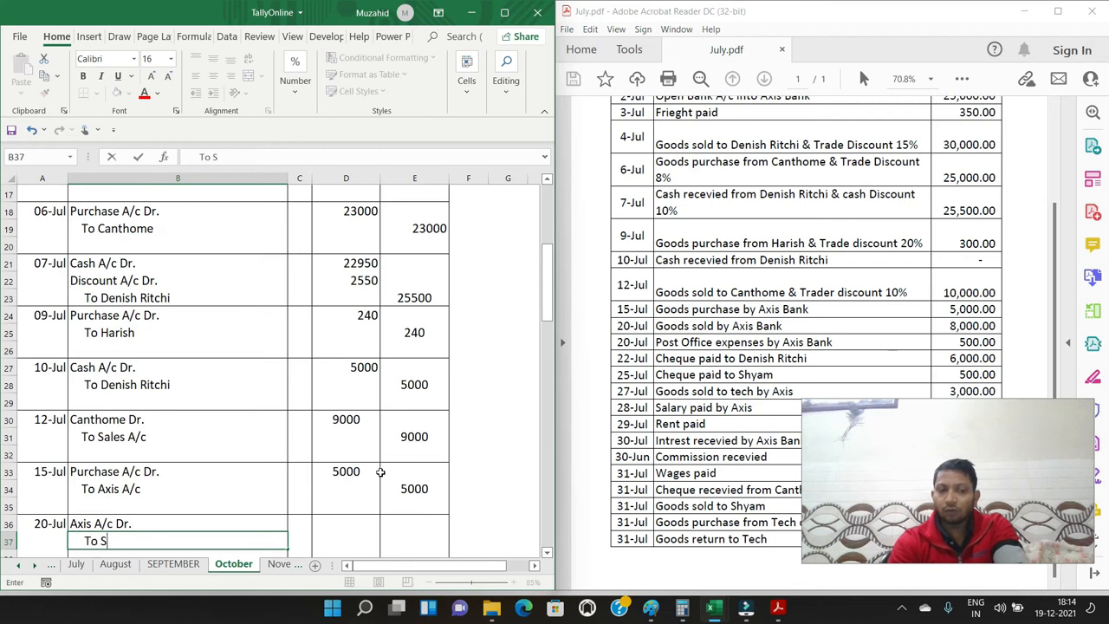
type("ales A/c")
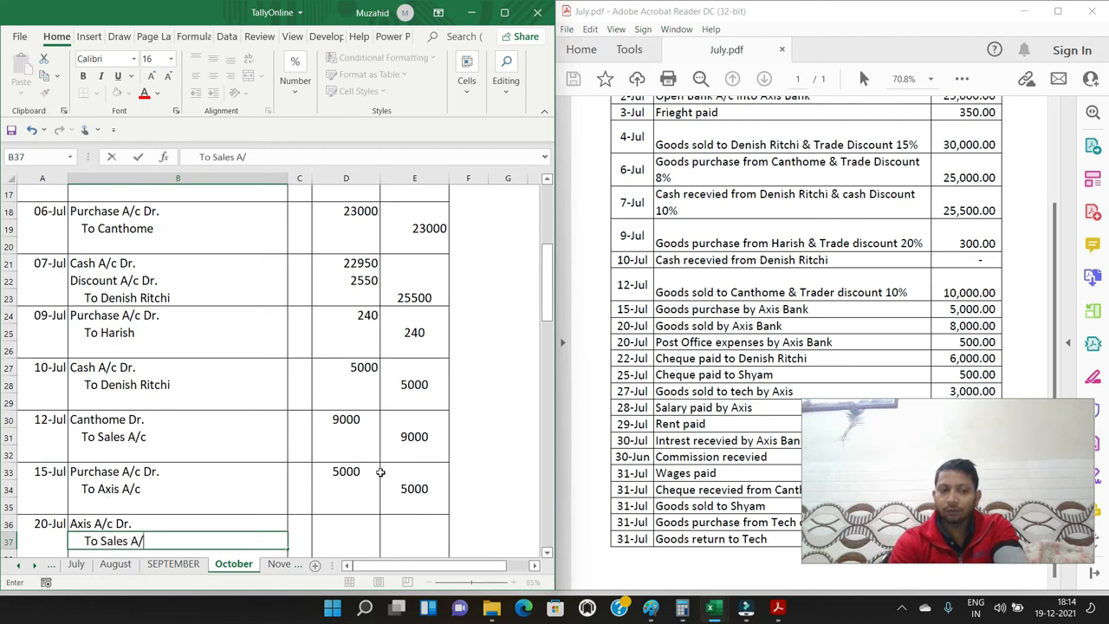
key("ctrl+Return")
Enter 8000 as the debit amount in D36 and 8000 as the credit amount in E37 for the 20-Jul sale
key("Up")
key("Right")
key("Right")
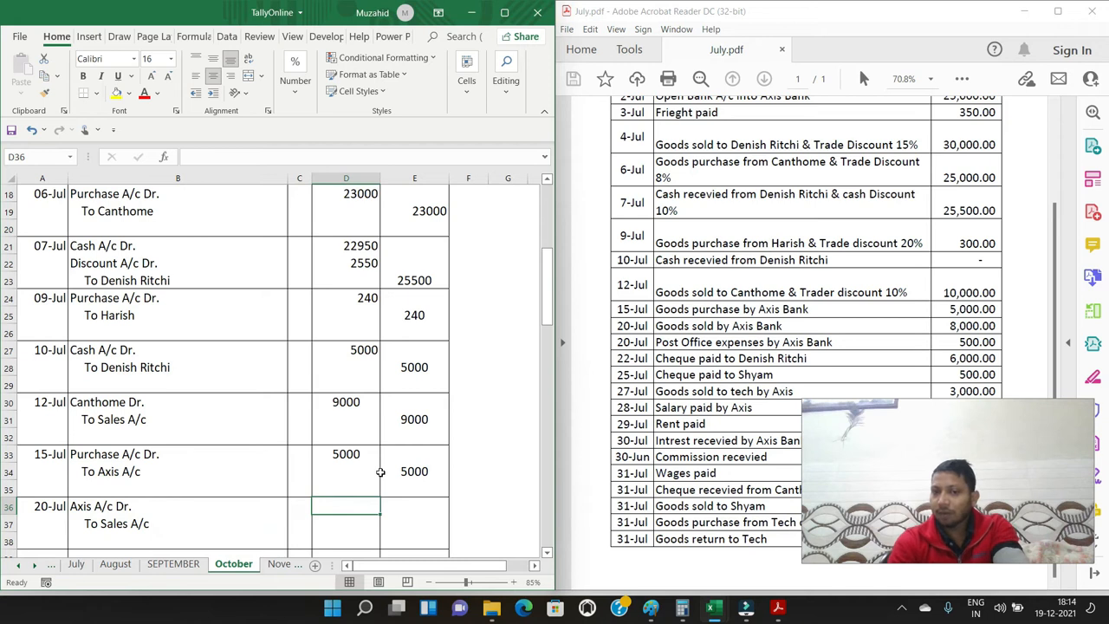
type("8000")
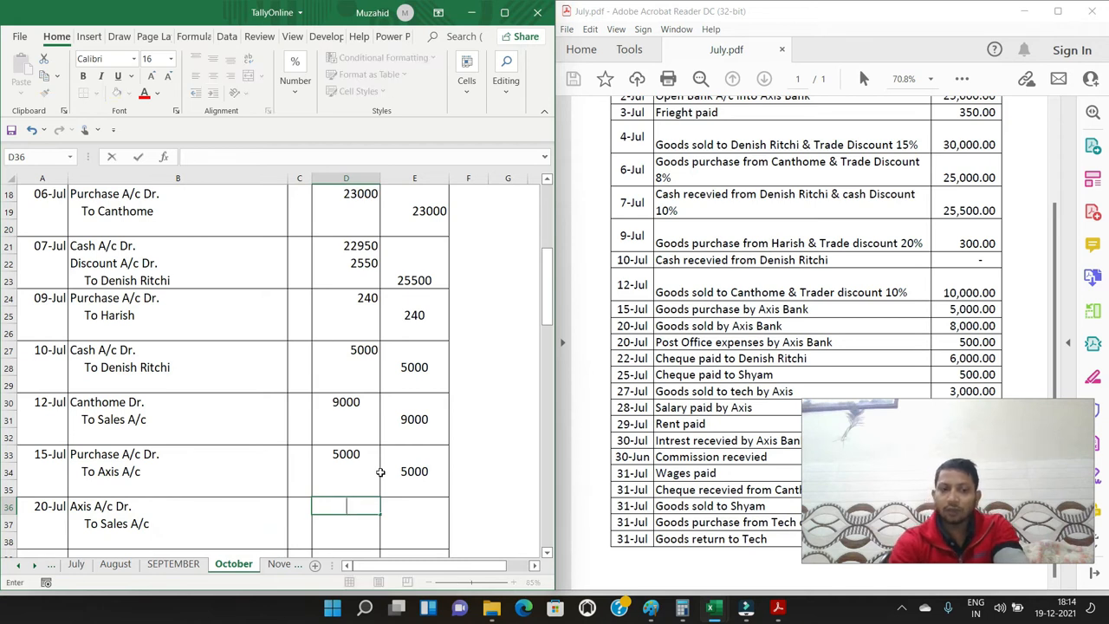
key("Tab")
key("Down")
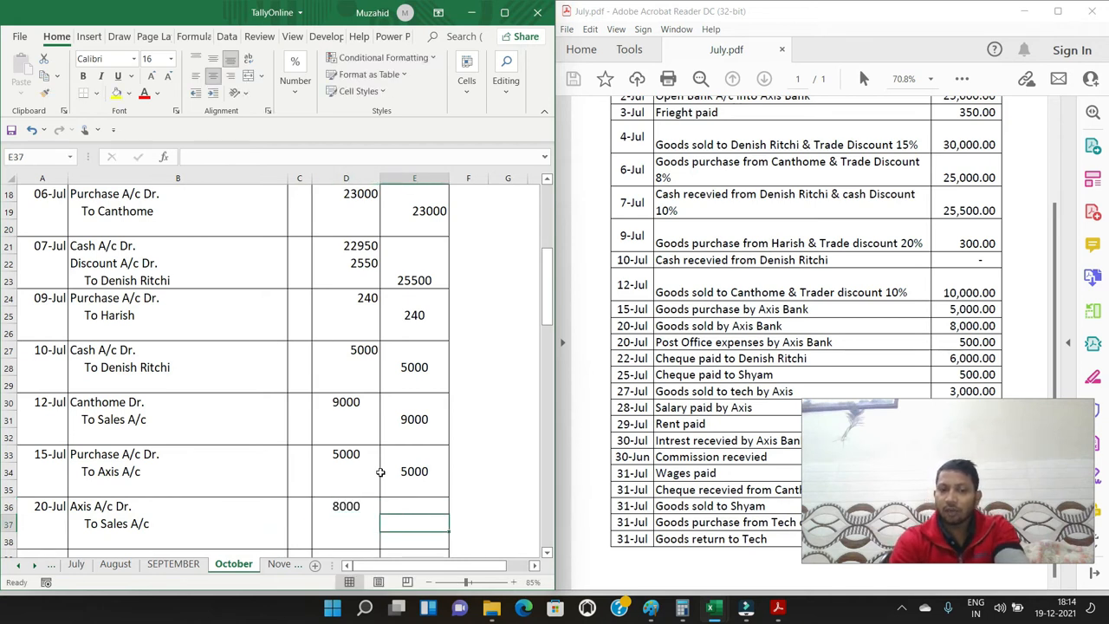
type("8000")
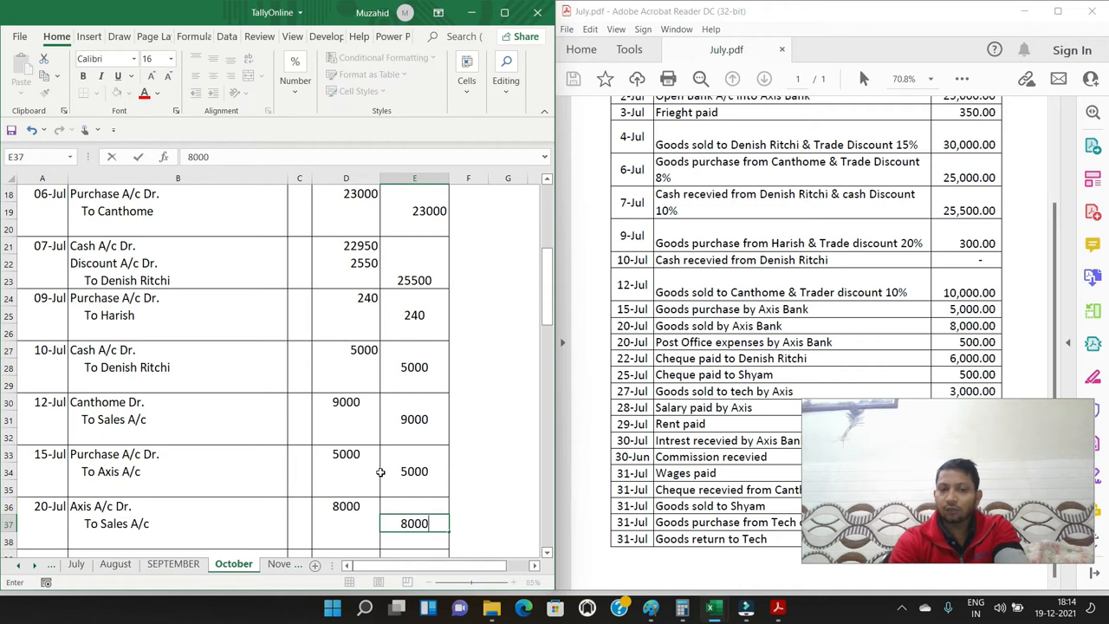
key("Return")
Enter the date 20/7 in A39 for the post office expense entry below the 20-Jul sale
key("Down")
key("Down")
key("Left")
key("Left")
key("Left")
key("Left")
key("Up")
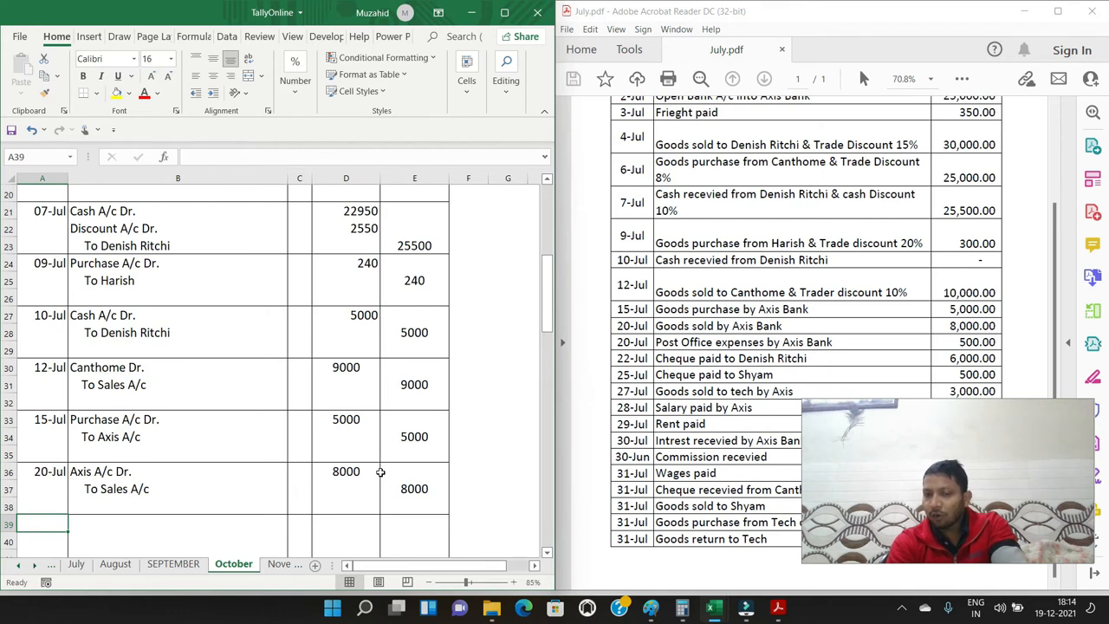
type("20/7")
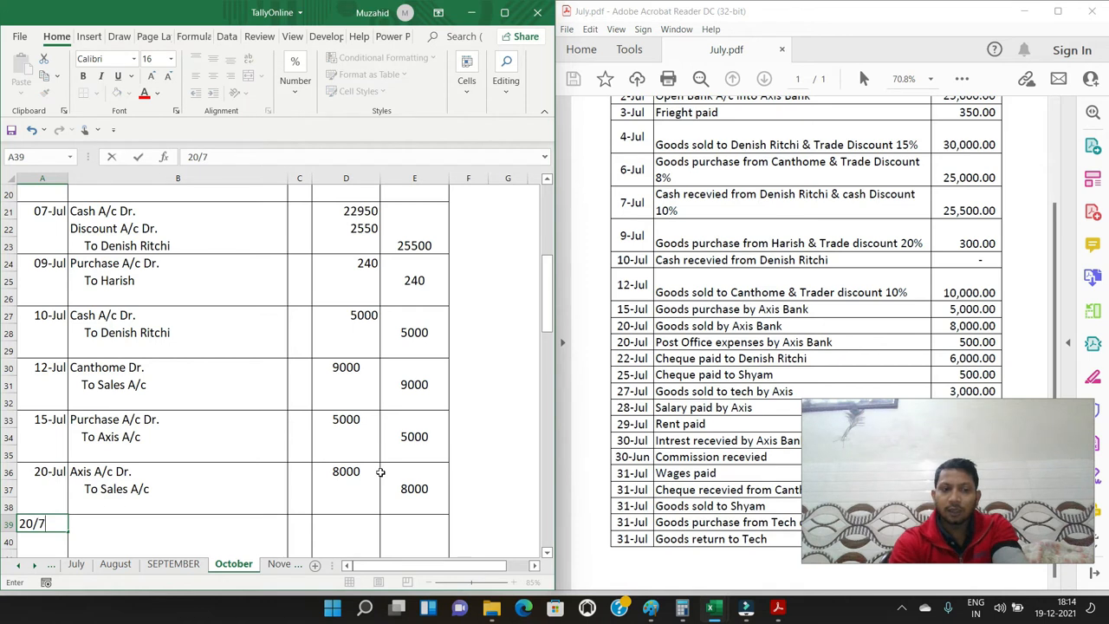
key("Tab")
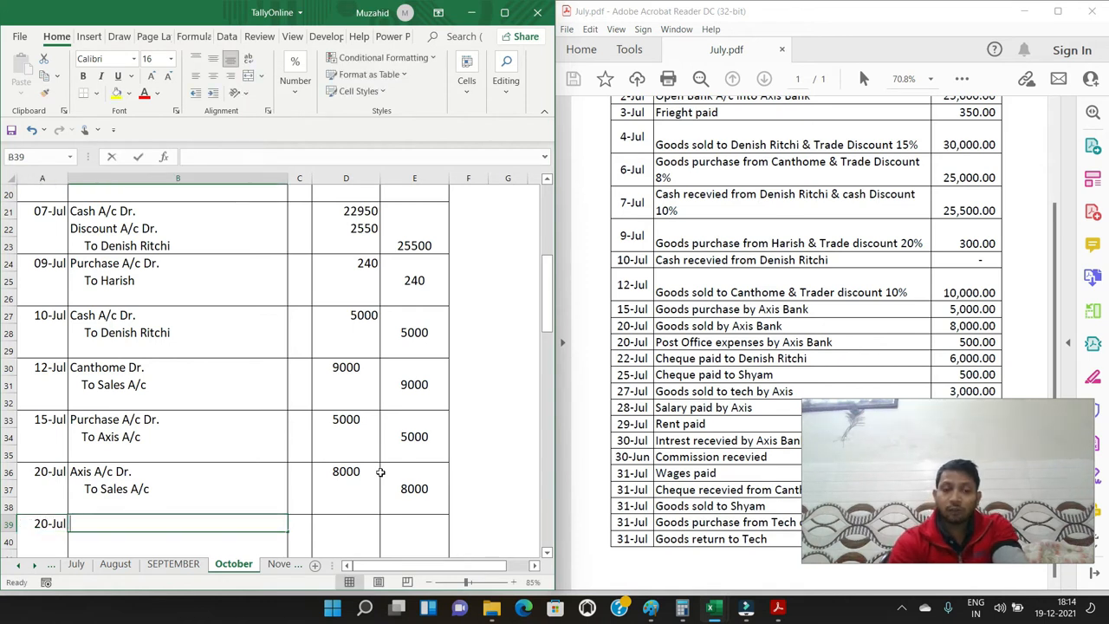
Enter "Post Office A/c Dr." in B39 and an indented "To Cash A/c" in B40 for the 20-Jul expense
type("Post Offi")
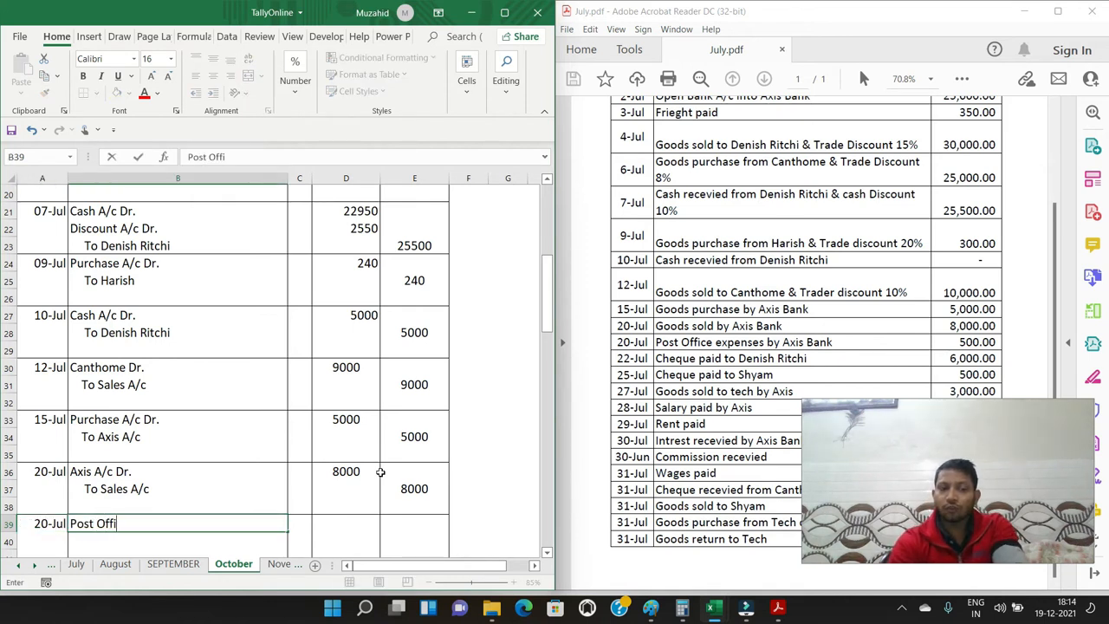
type("ce Expen")
key("BackSpace")
key("BackSpace")
key("BackSpace")
key("BackSpace")
key("BackSpace")
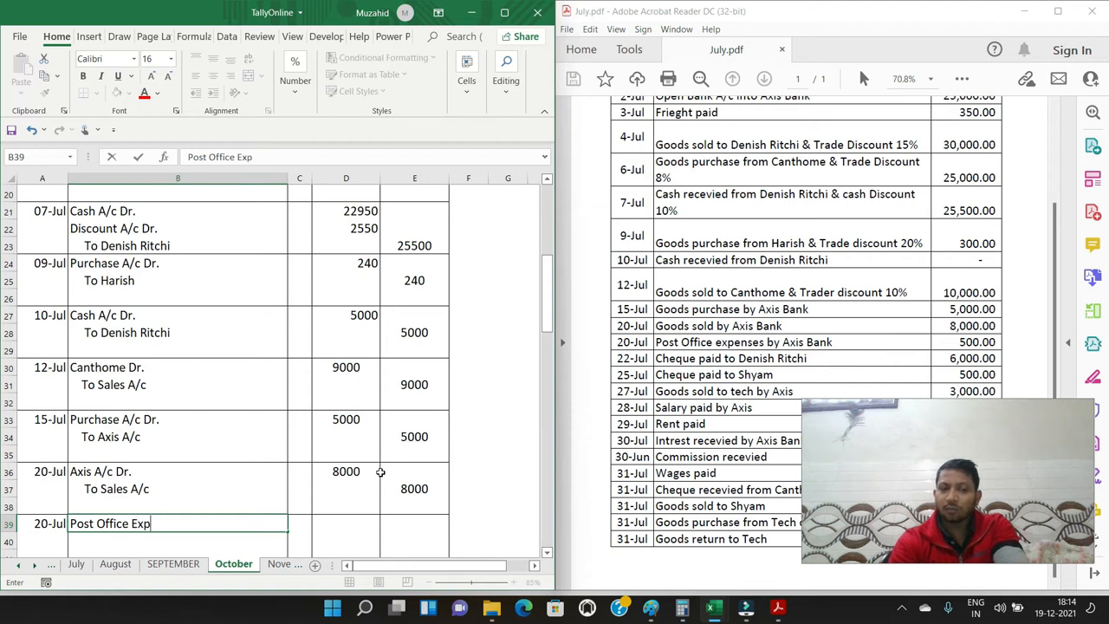
type("A/c")
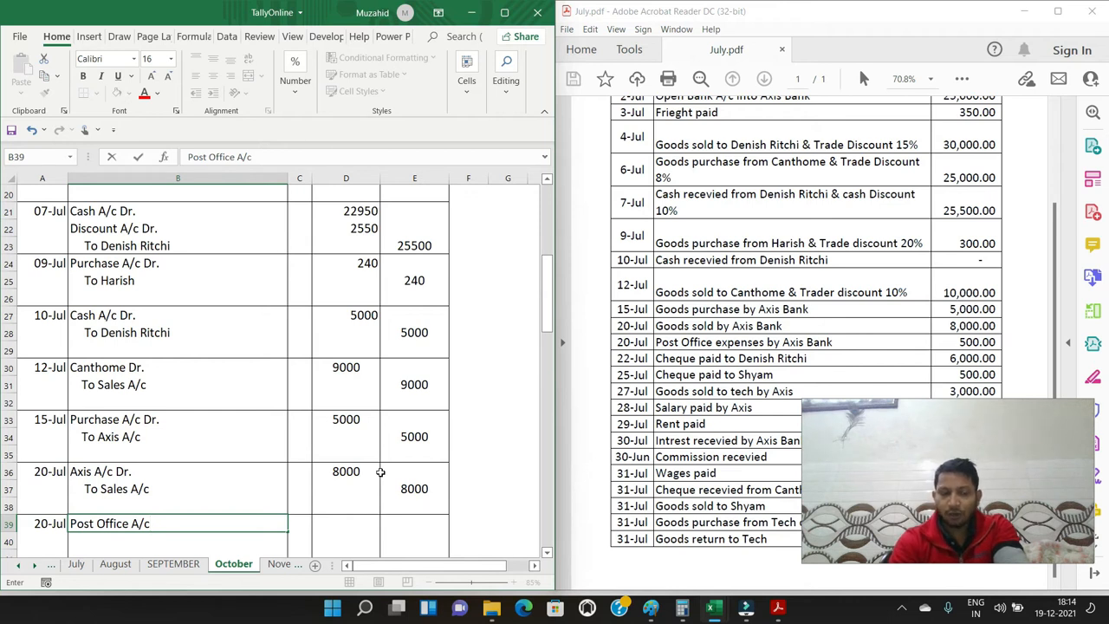
type(" Dr.")
key("Return")
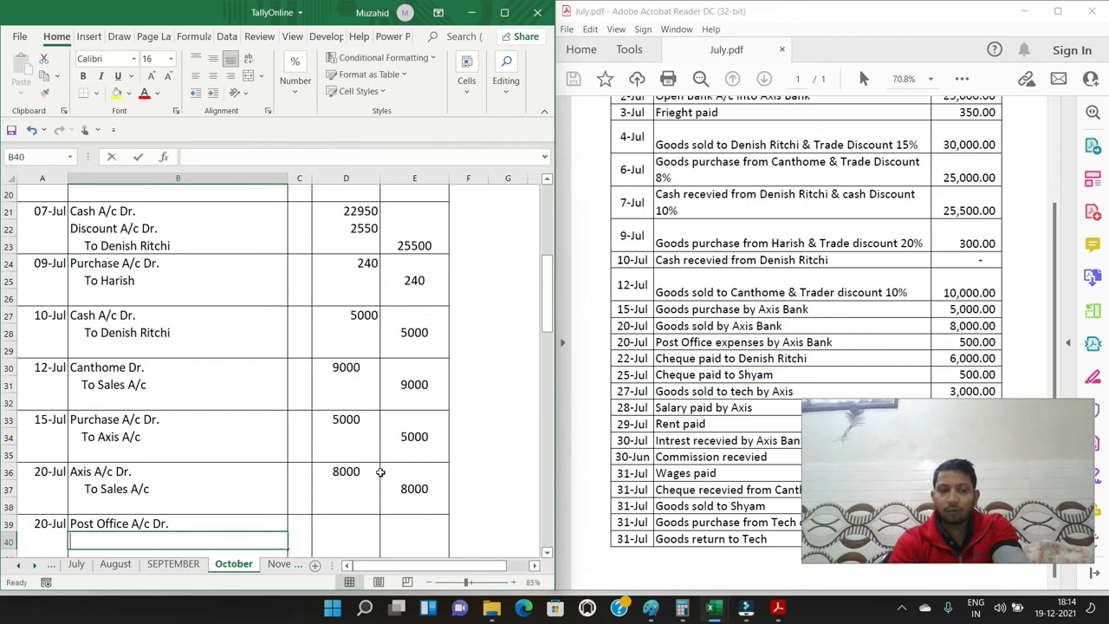
type("To Cash A/c")
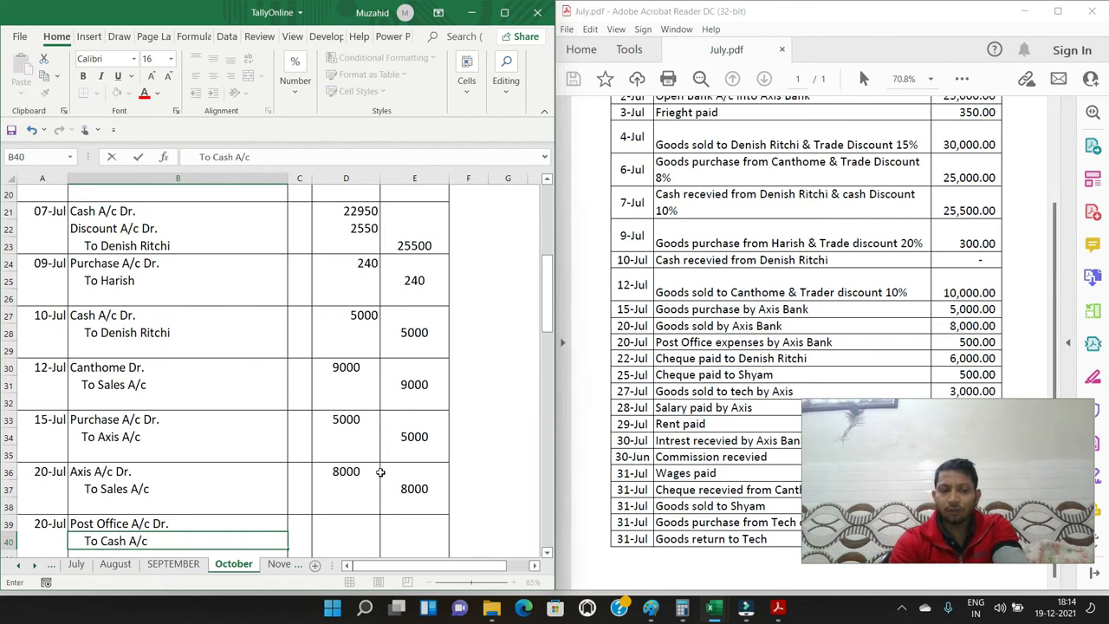
key("Return")
Enter 500 as the debit amount in D39 and 500 as the credit amount in E40 for the post office expense
key("Up")
key("Up")
key("Right")
key("Right")
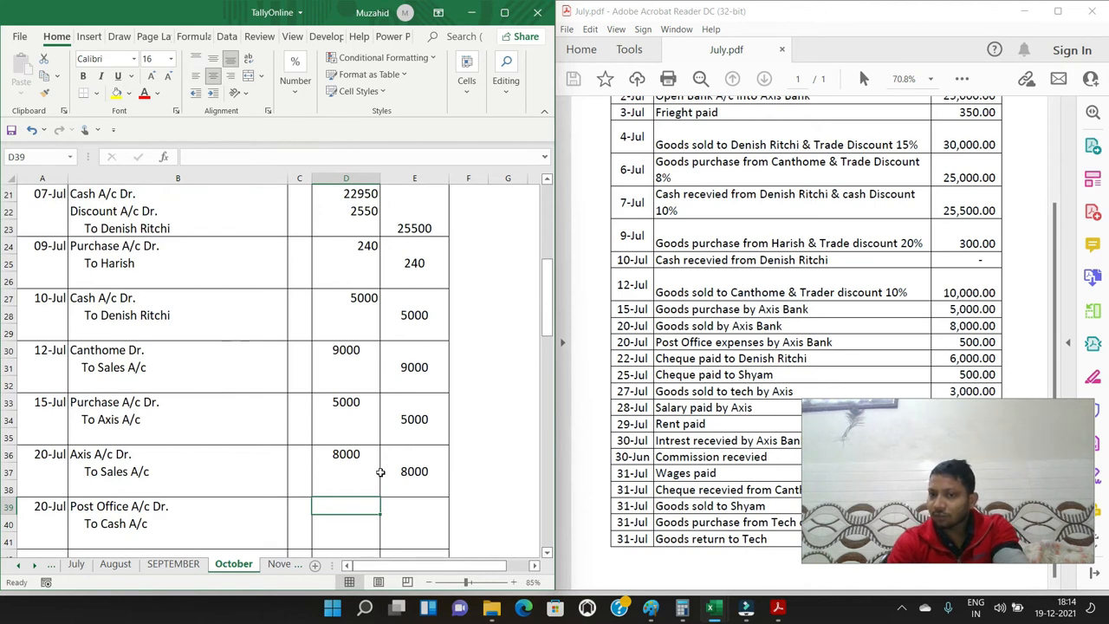
type("500")
key("Return")
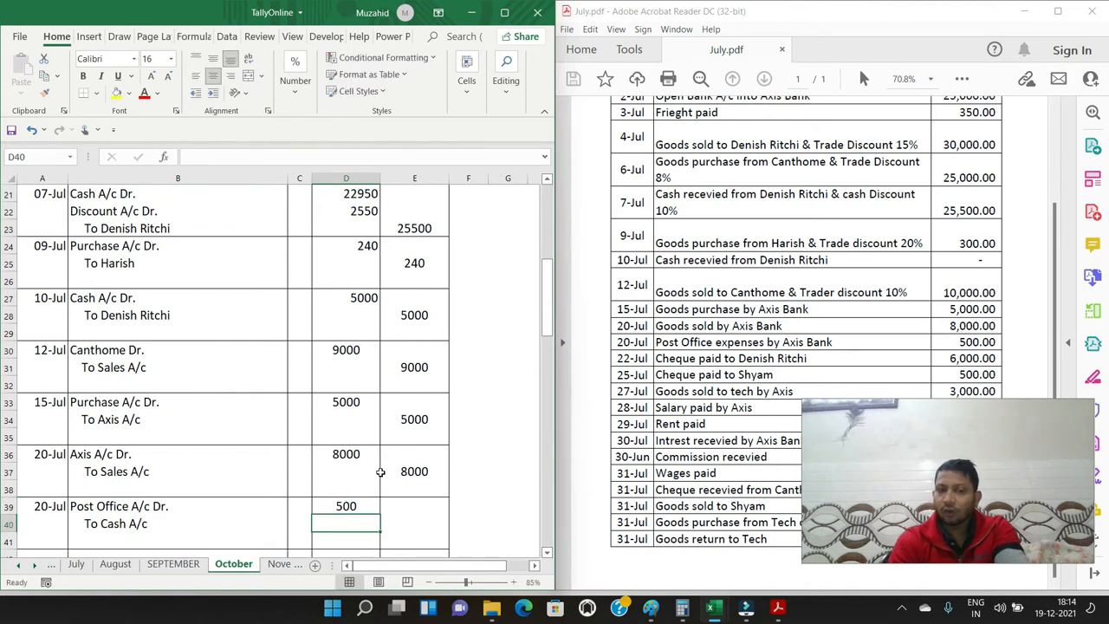
key("Right")
type("500")
key("Return")
key("Return")
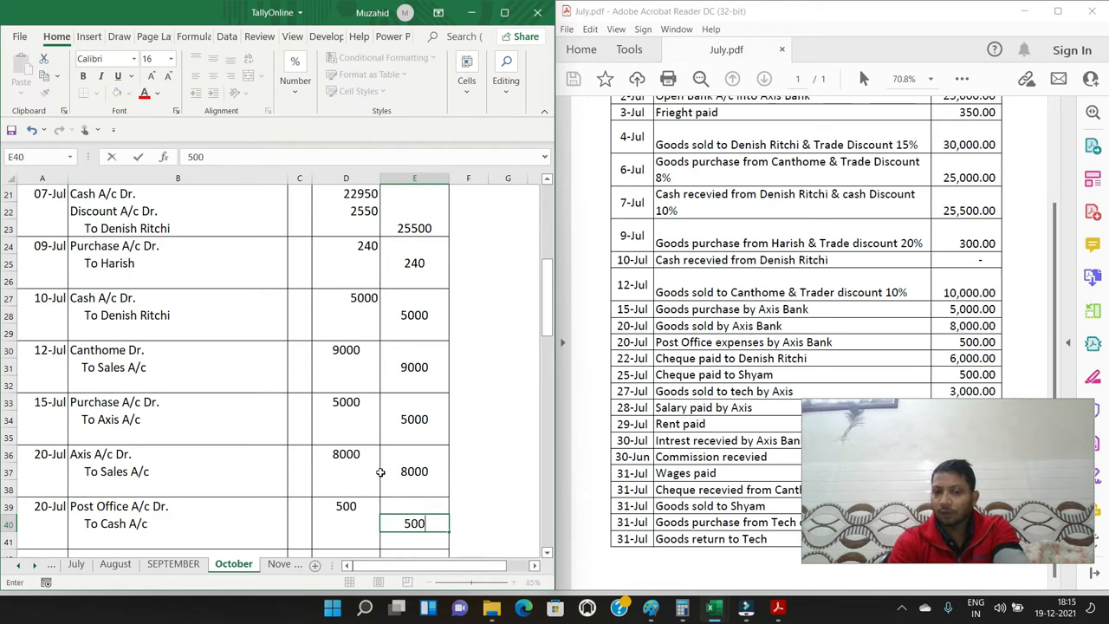
Enter the date 22/7 in A42 for the journal entry below the post office expense
key("Left")
key("Left")
key("Left")
key("Left")
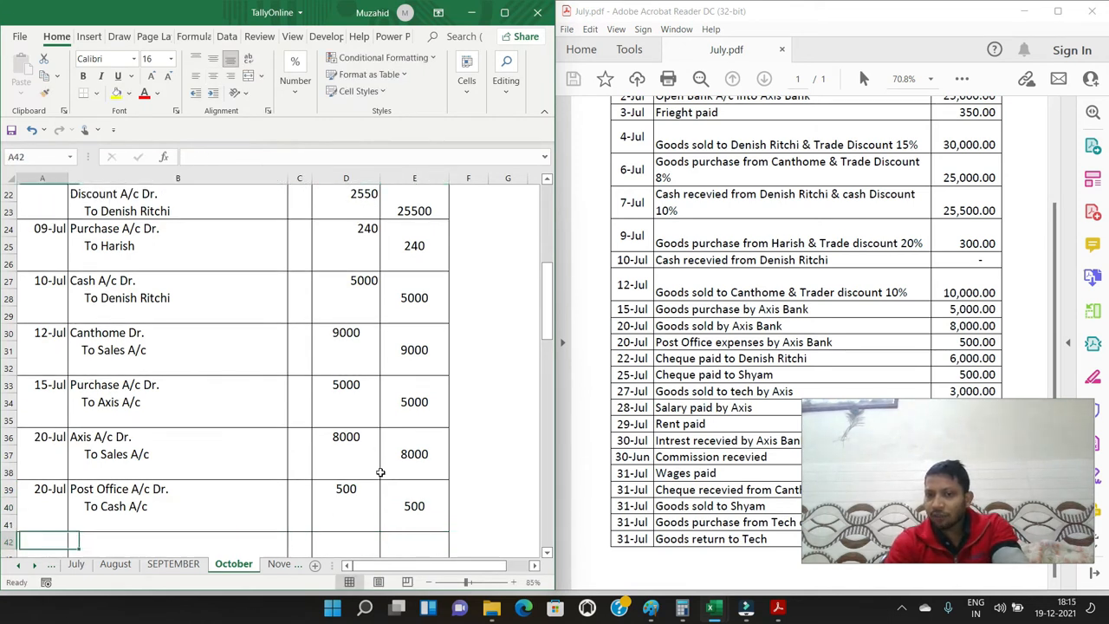
type("22/7")
key("Right")
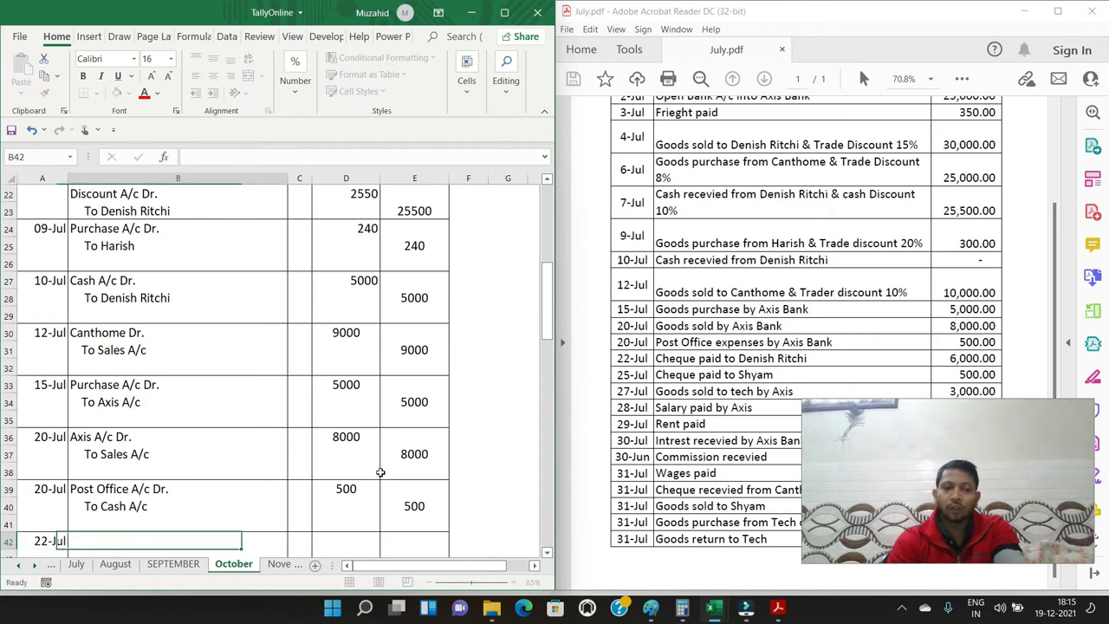
Enter the cheque payee's full name followed by "Dr." in B42 and an indented "To Cash A/c" in B43
type("Denish Ritchi Dr.")
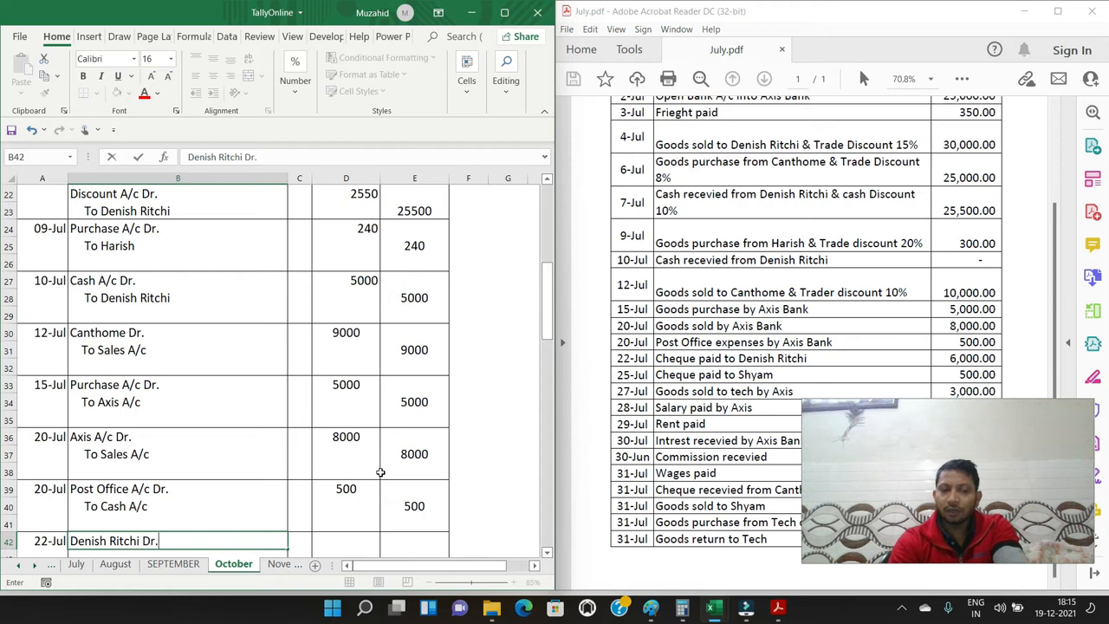
key("Return")
type("To ")
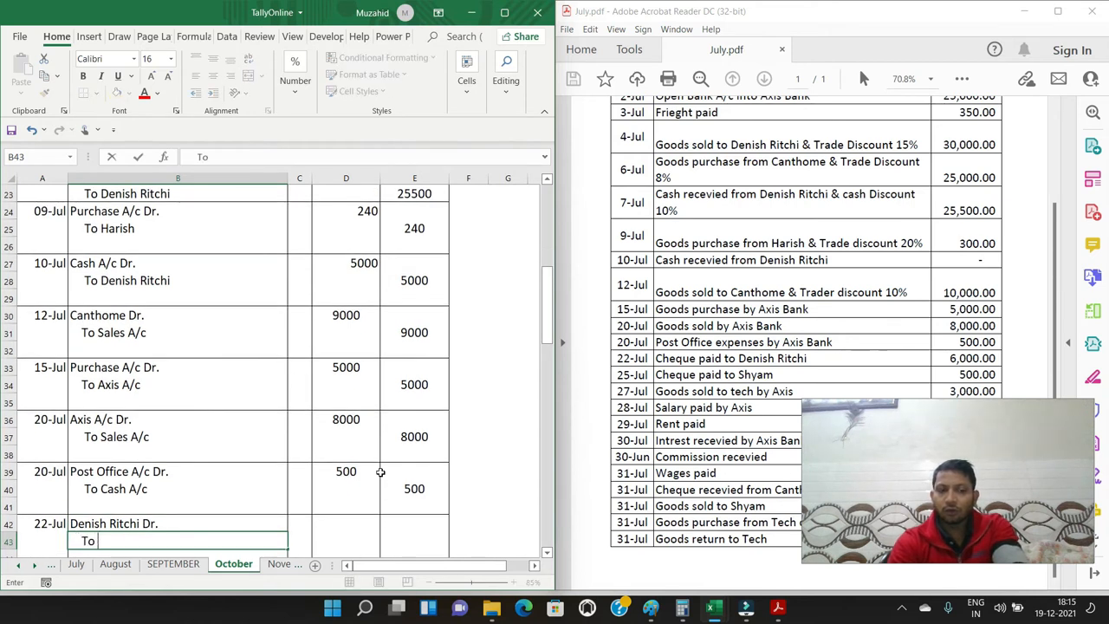
type("Cash A/c")
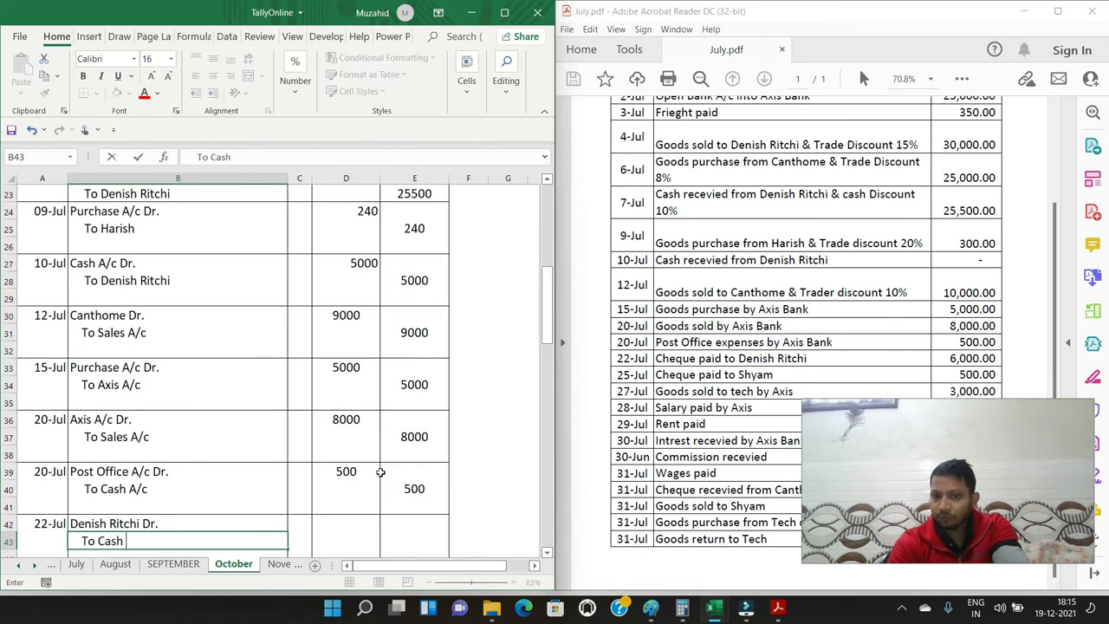
key("Return")
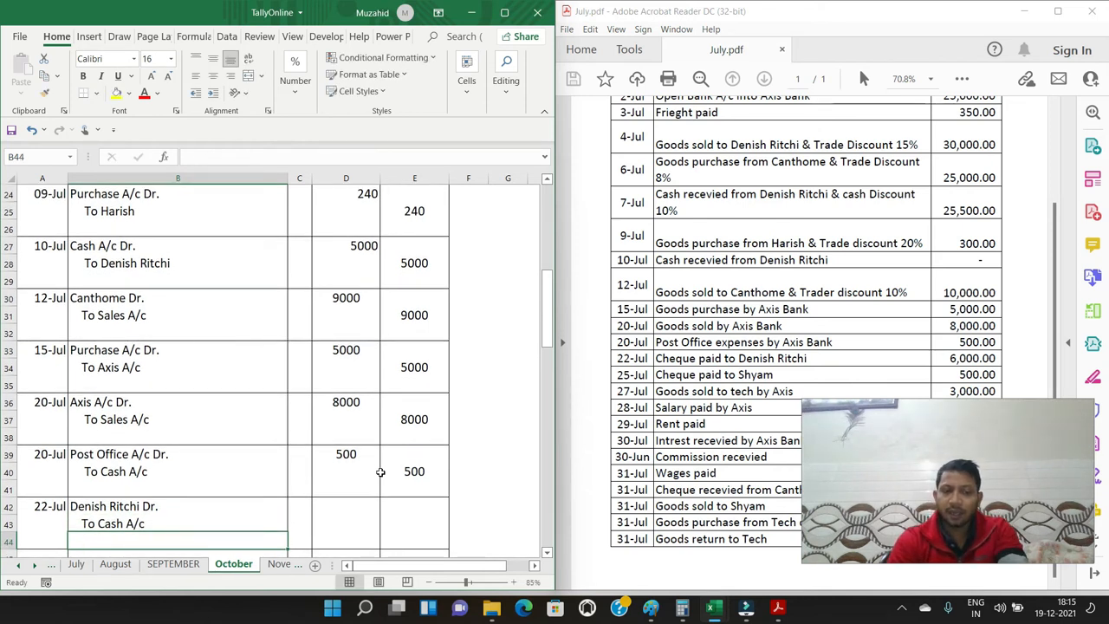
Change the credit line in B43 to "To Axis A/c" for the 22-Jul cheque payment
key("Up")
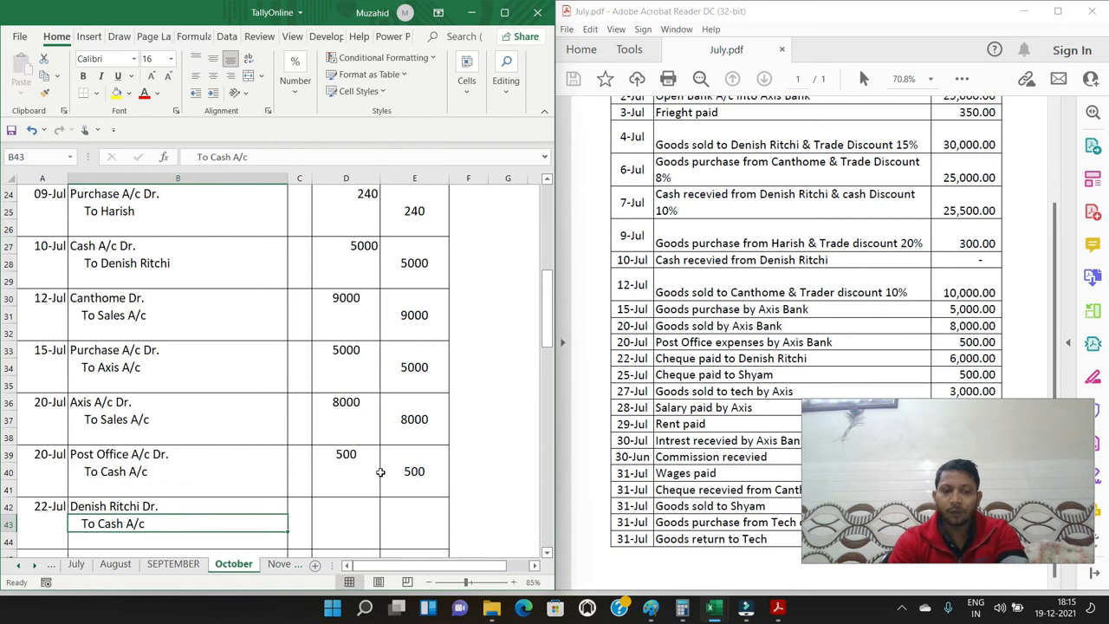
key("F2")
key("shift+Left")
key("shift+Left")
key("shift+Left")
key("shift+Left")
type("Axi")
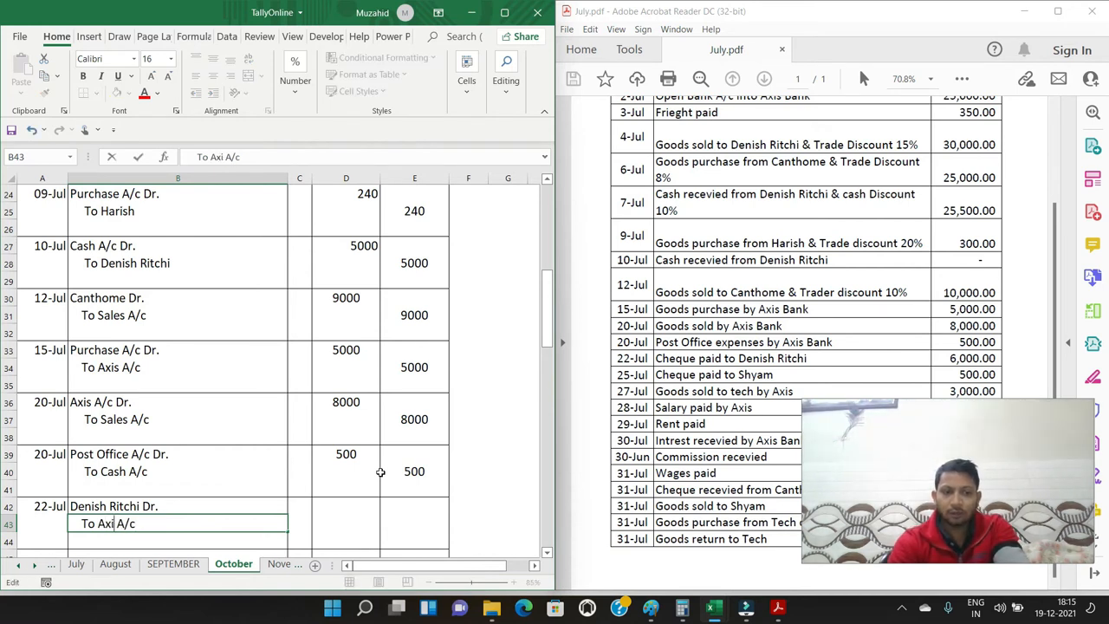
type("s")
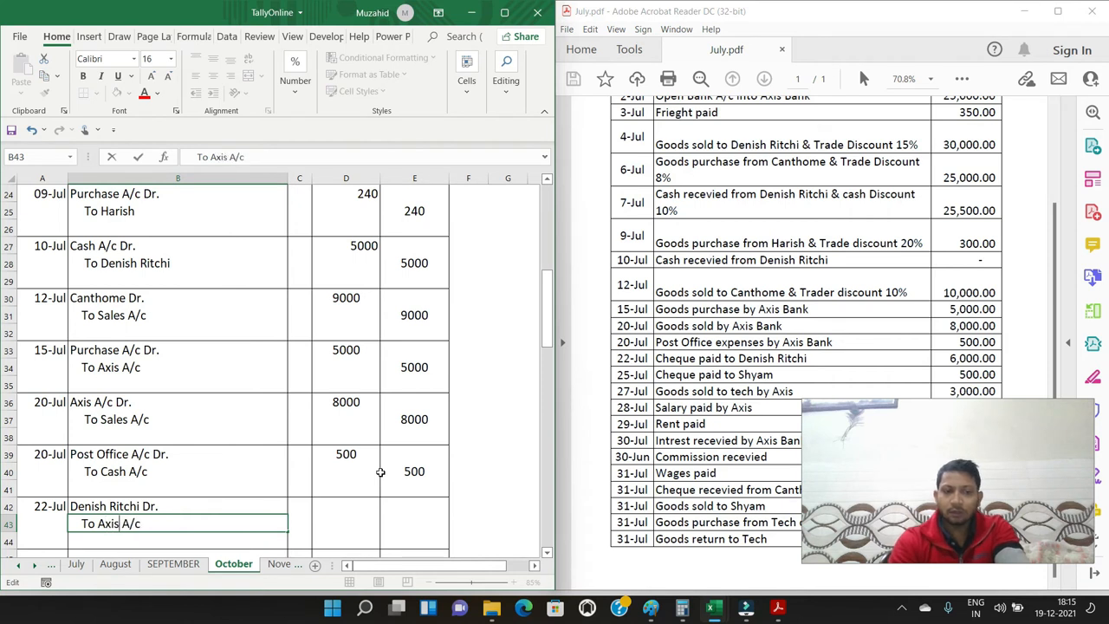
key("Return")
Enter 6000 as the debit amount in D42 and 6000 as the credit amount in E43 for the 22-Jul cheque payment
key("Up")
key("Up")
key("Right")
key("Right")
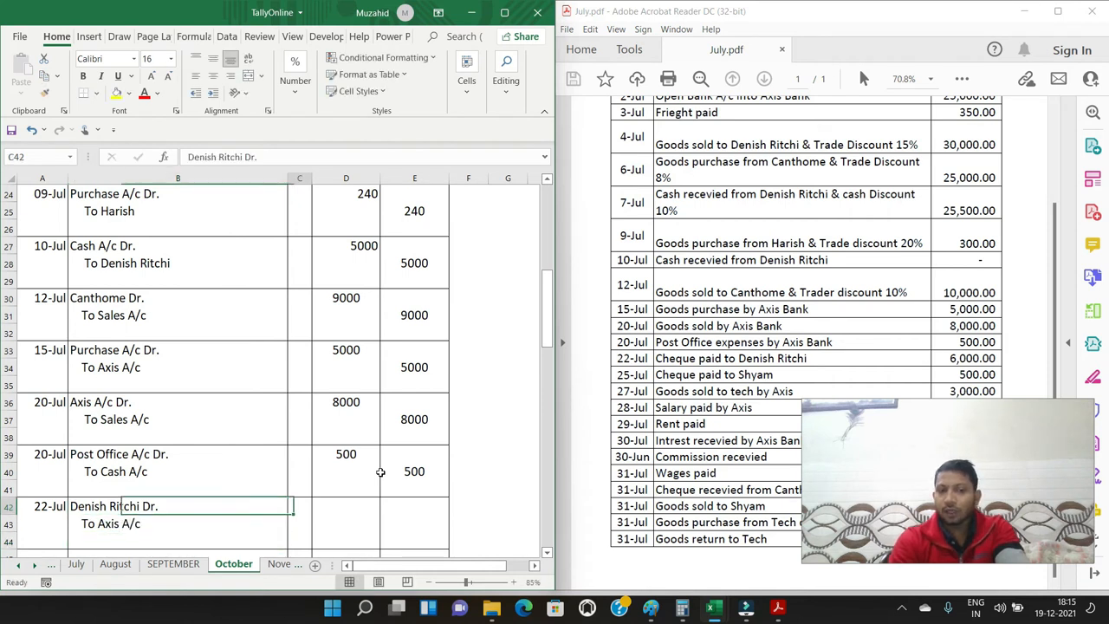
type("6000")
key("Return")
key("Right")
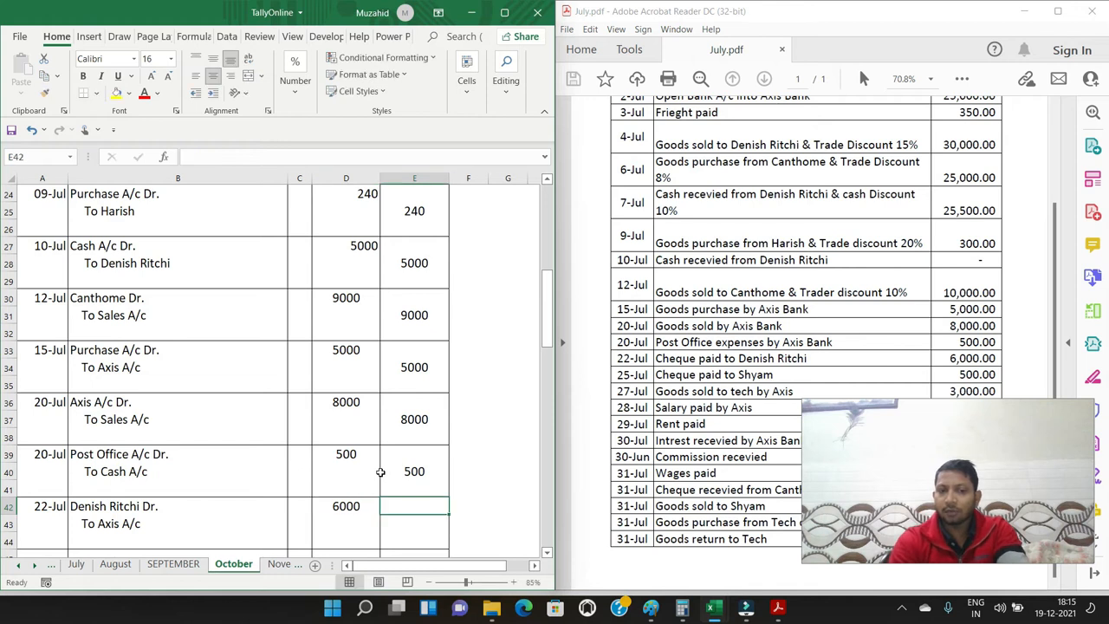
type("6000")
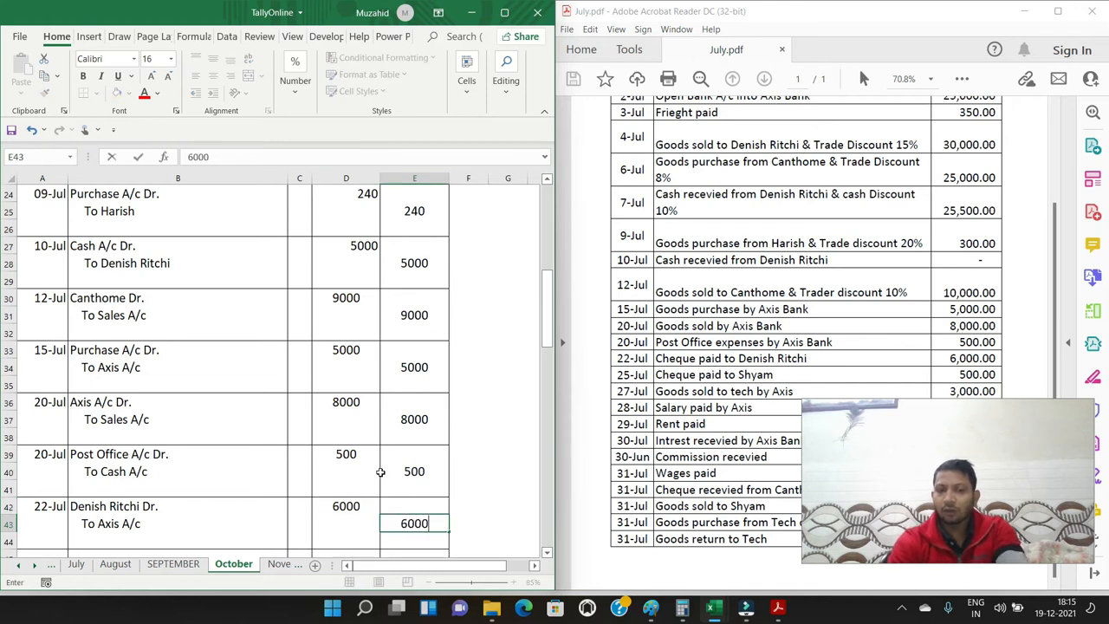
key("Return")
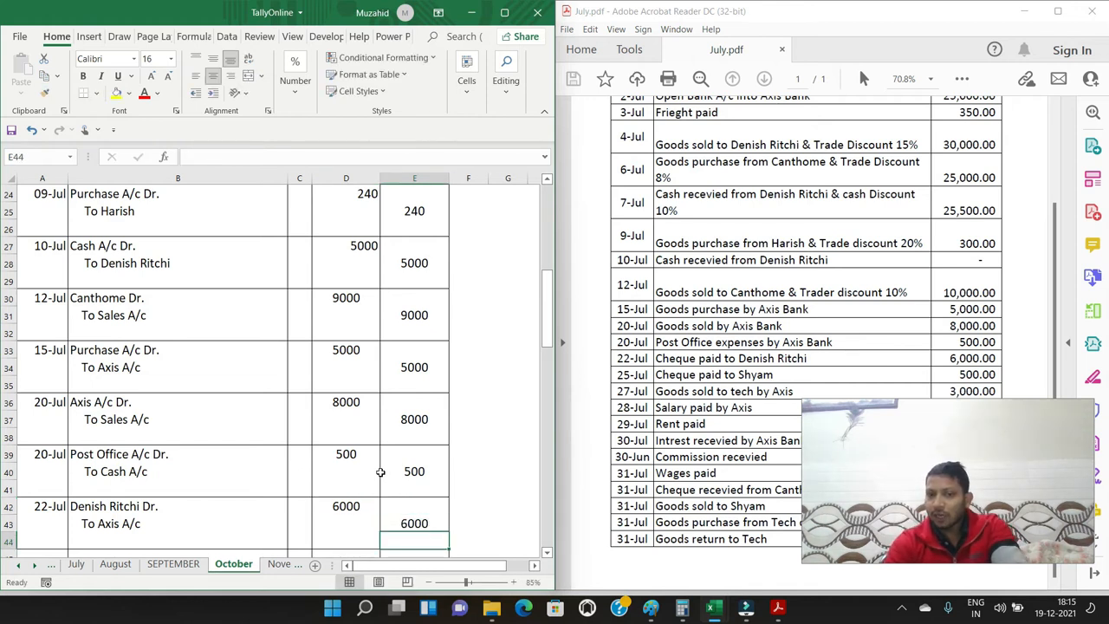
Enter the date 25/7 in A45 and the cheque payee's name followed by "Dr." in B45
key("Down")
key("Left")
key("Left")
key("Left")
key("Left")
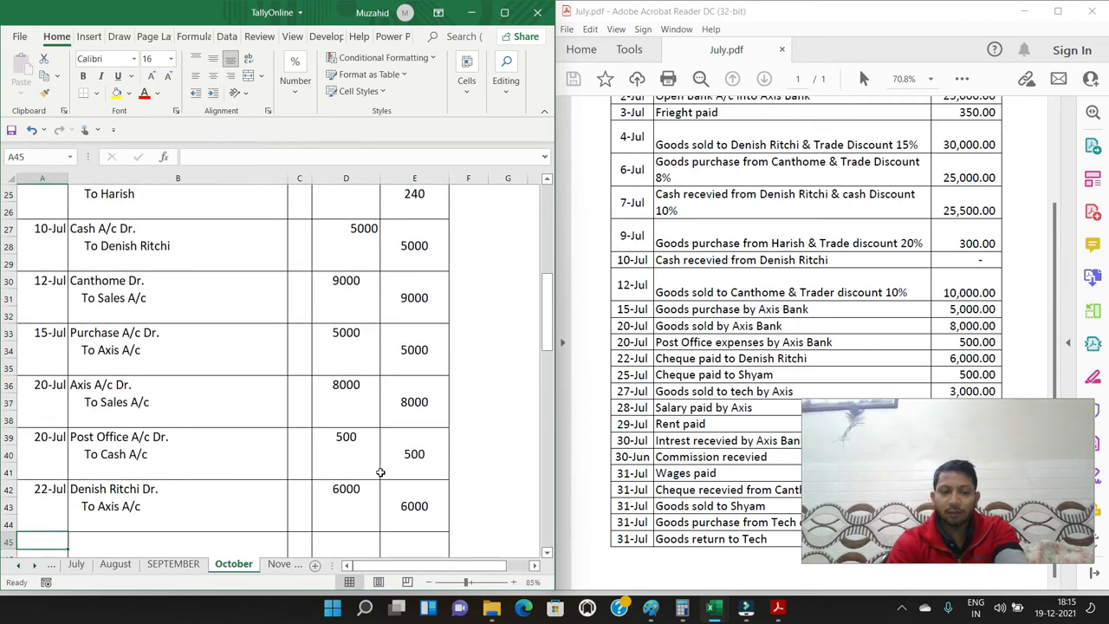
type("25/7")
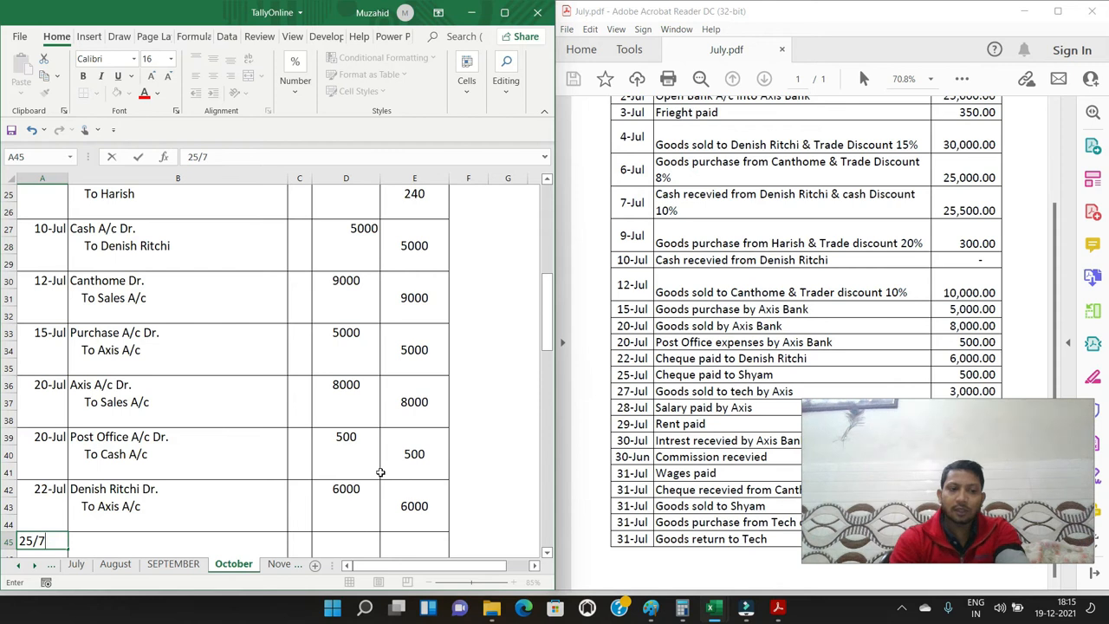
key("Tab")
type("Shaym")
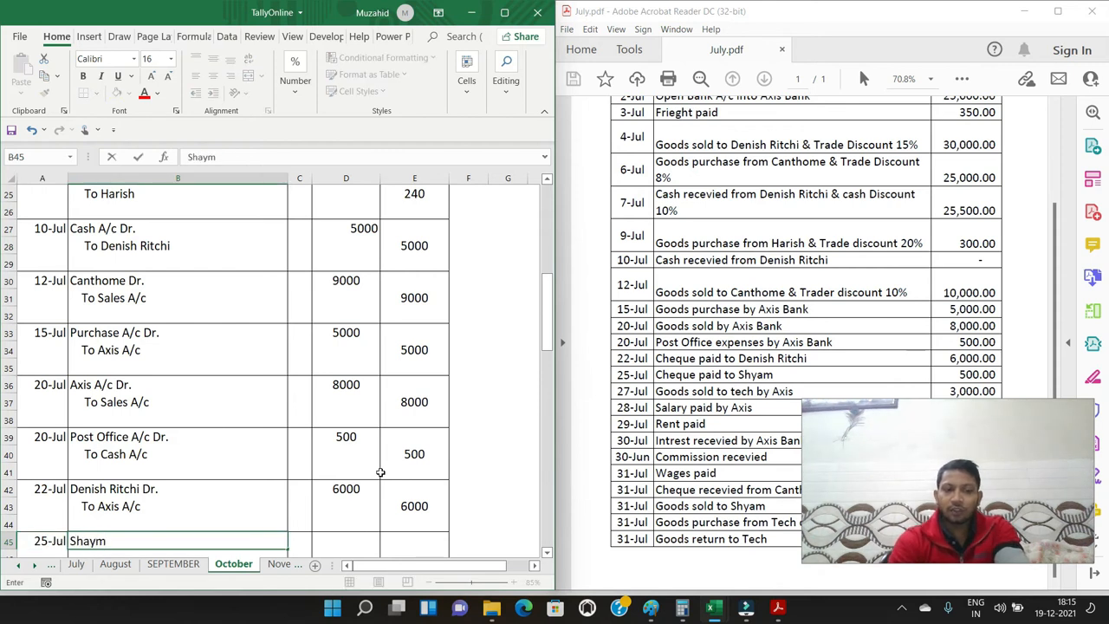
key("BackSpace")
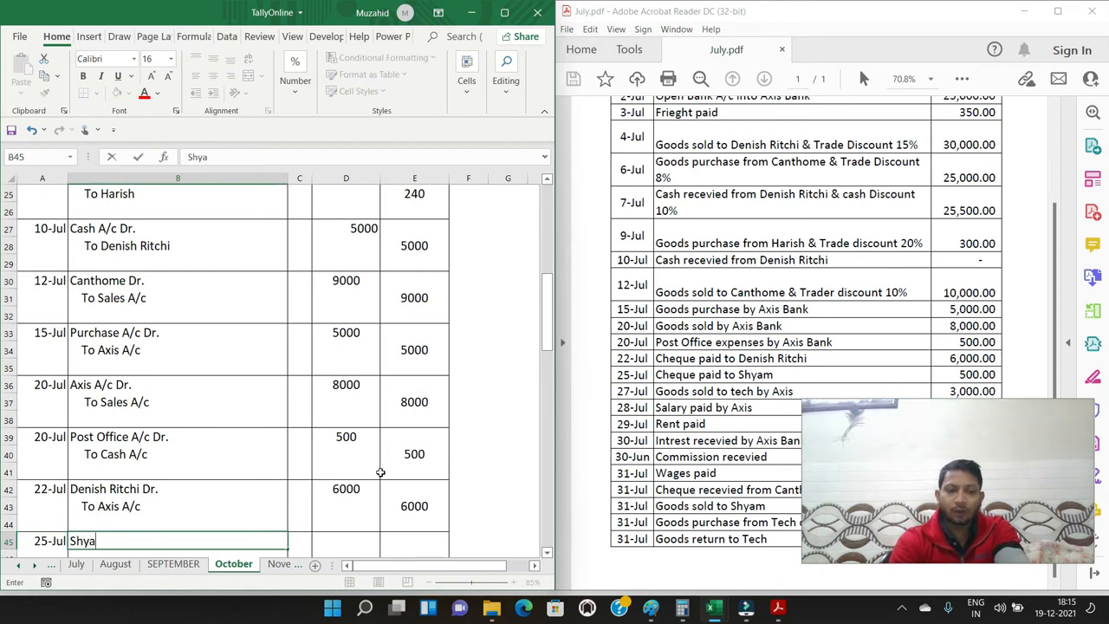
type("m Dr.")
key("Return")
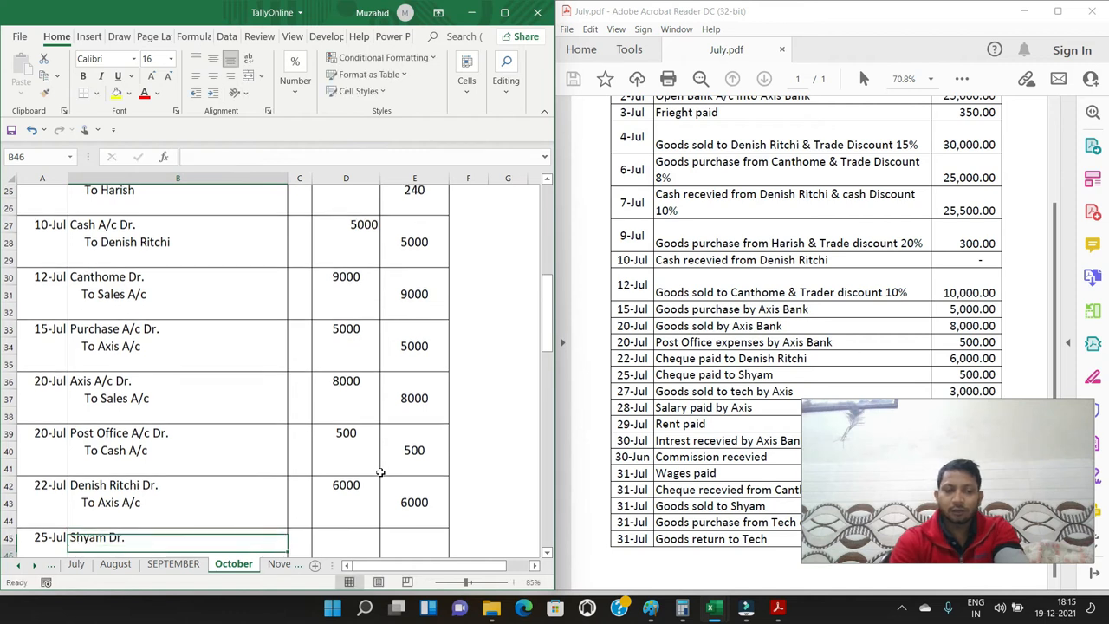
Enter the indented credit line "To Axis A/c" in B46 for the 25-Jul cheque payment
key("Return")
key("Up")
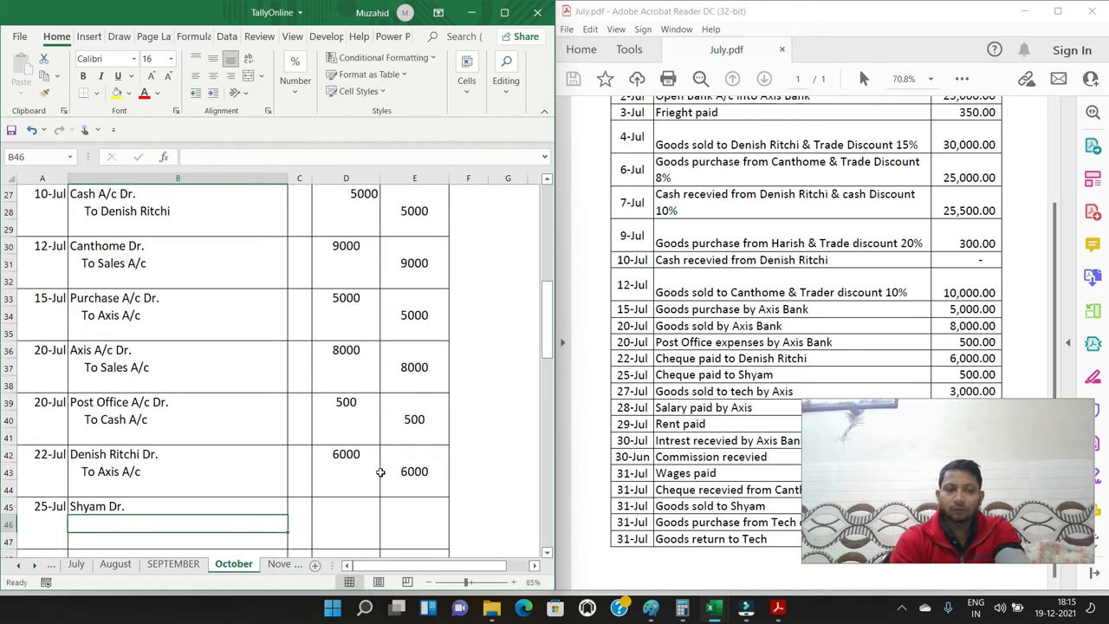
type("TO")
key("BackSpace")
key("BackSpace")
type("To A")
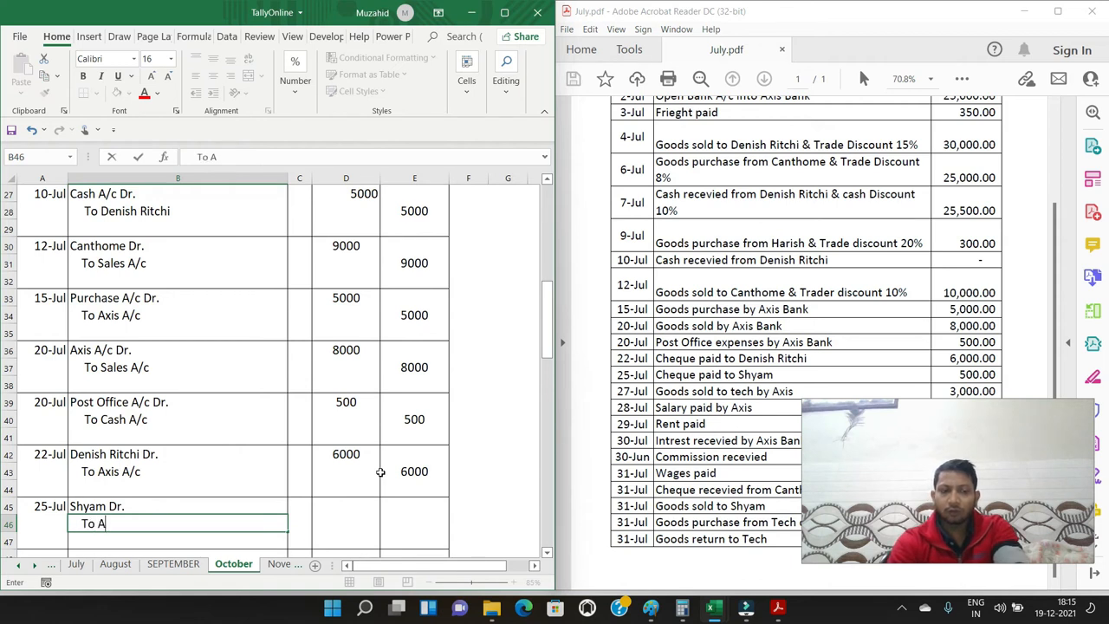
type("xis A")
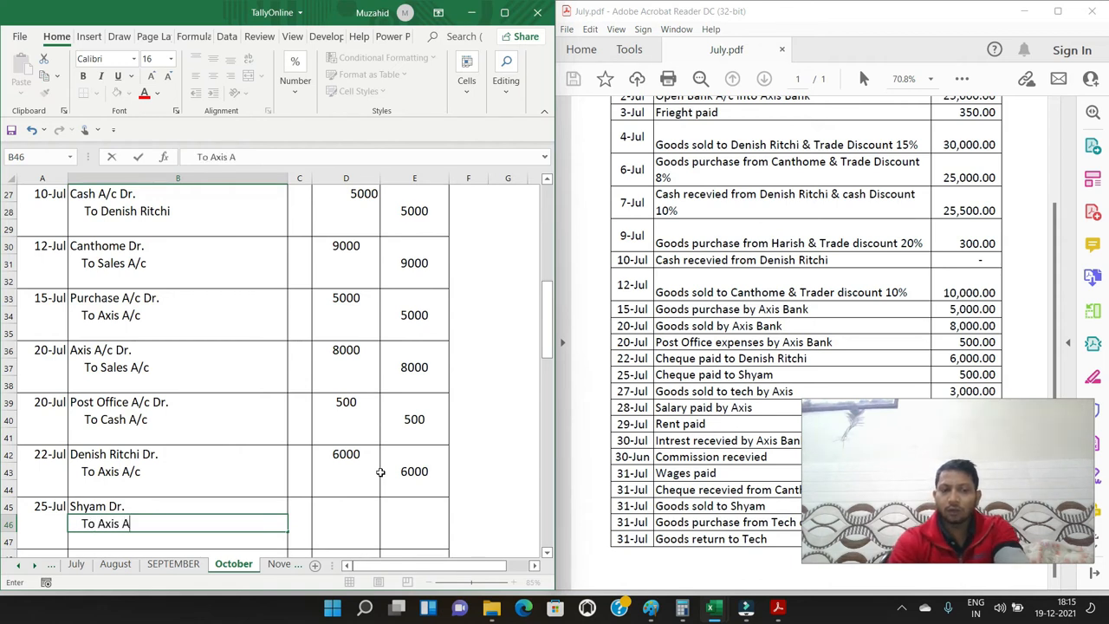
type("/c")
key("Return")
Enter 500 as the debit amount in D45 and 500 as the credit amount in E46
key("Up")
key("Up")
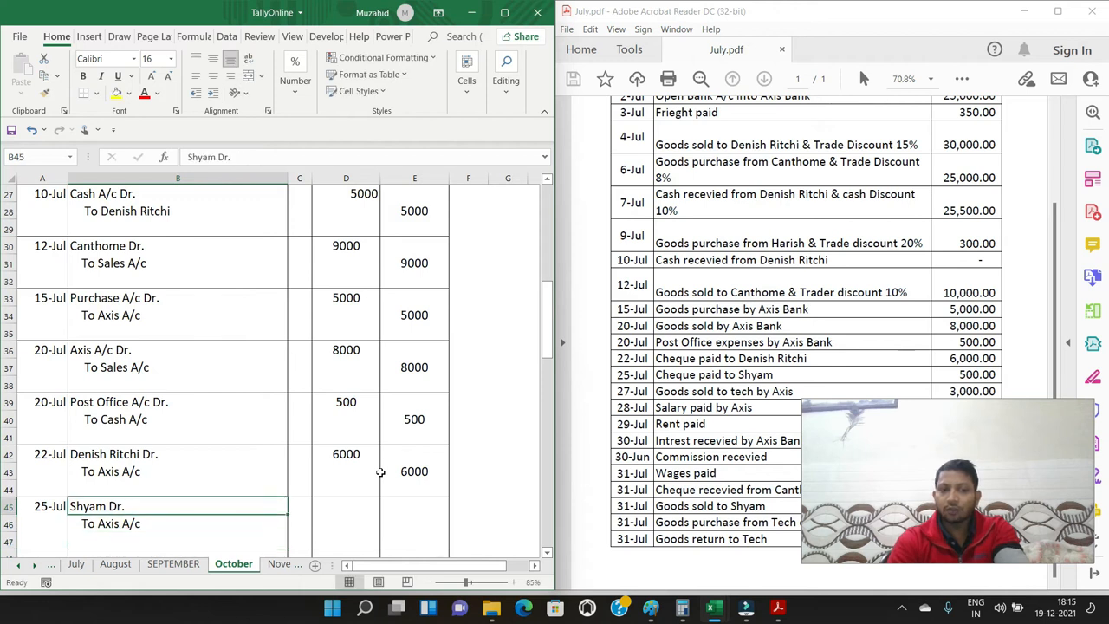
key("Right")
key("Right")
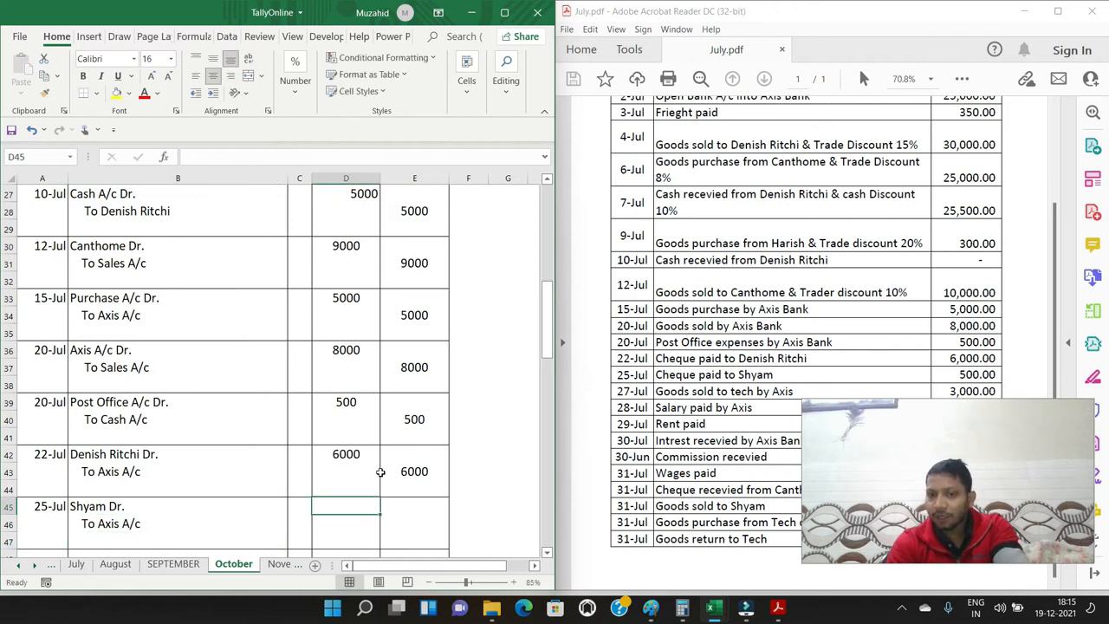
type("500")
key("Tab")
key("Down")
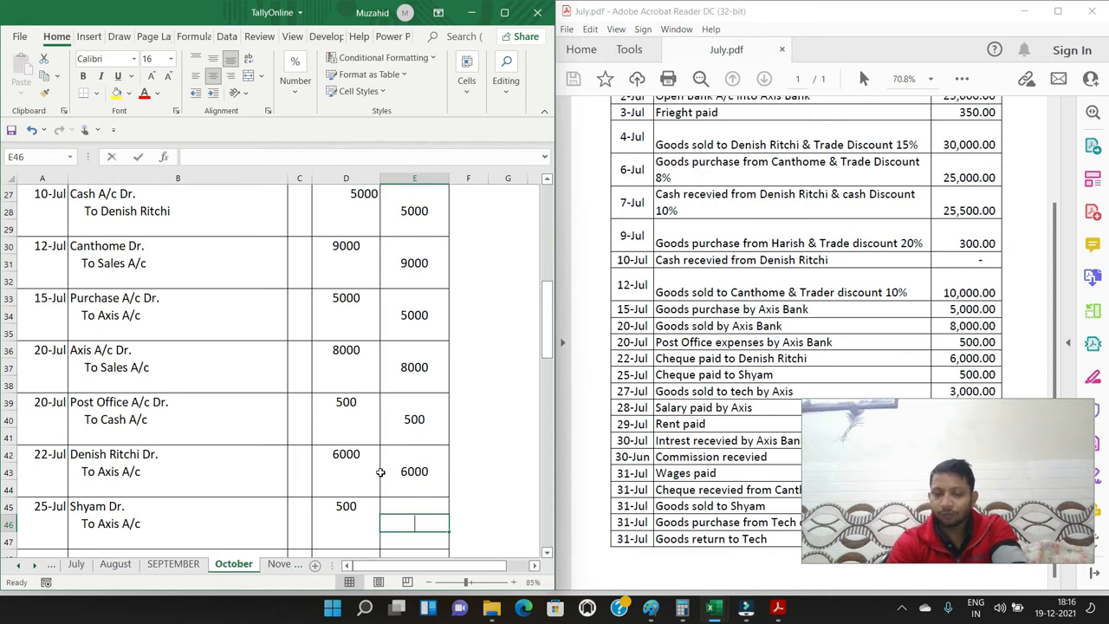
type("500")
key("Return")
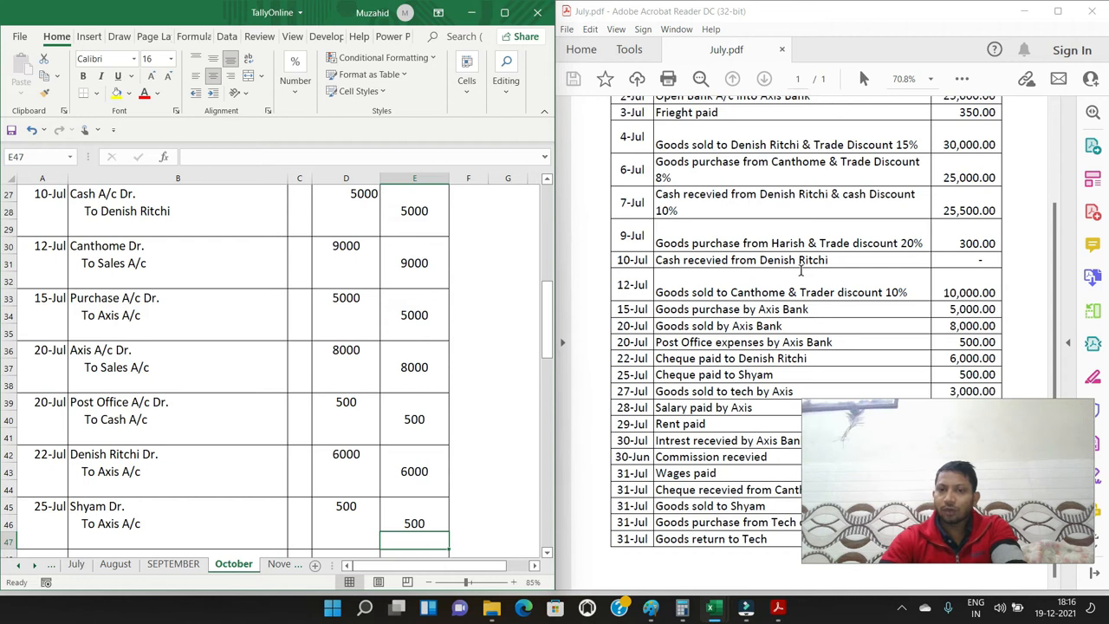
left_click(801, 271)
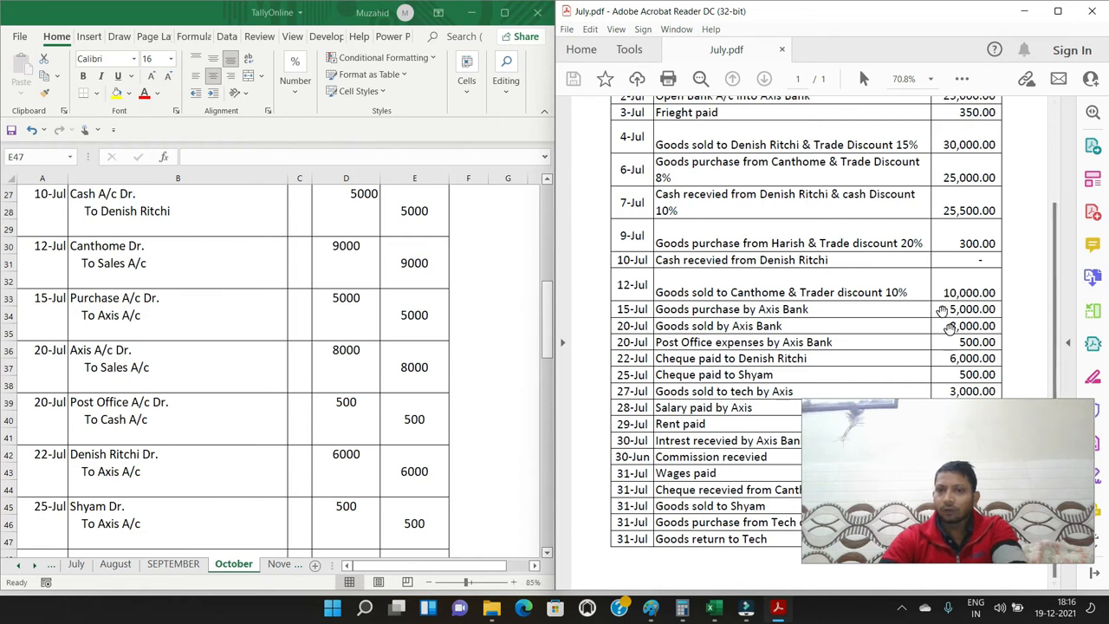
left_click_drag(989, 417, 1006, 18)
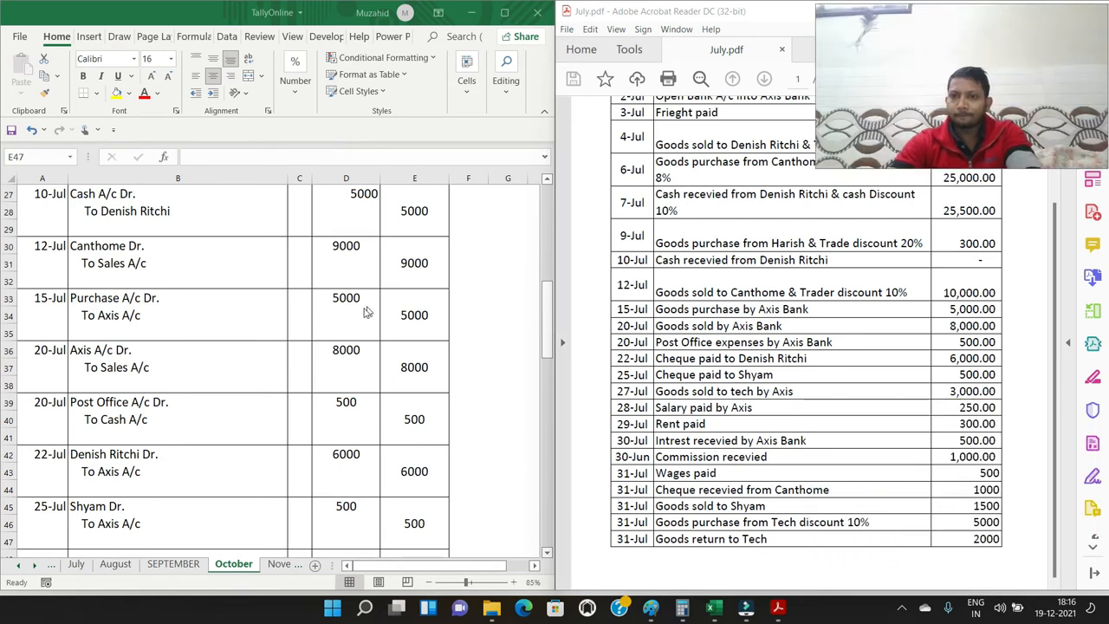
Enter the date 27/7 in A48 and the debit line "Axis A/c Dr." in B48 for the goods sold to Tech
scroll(137, 548, "down", 3)
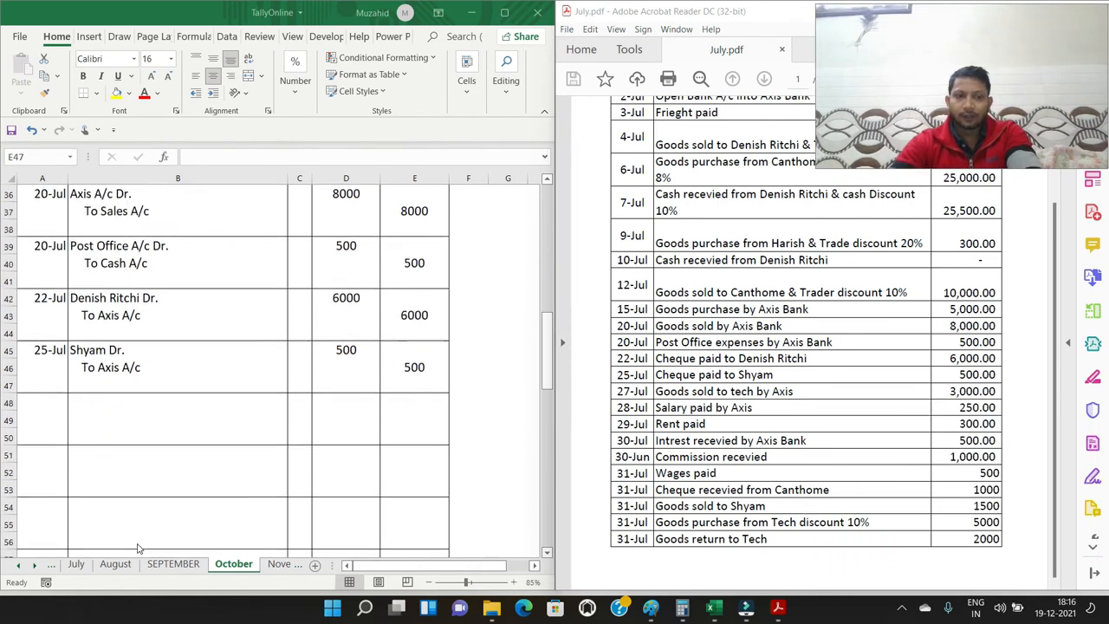
scroll(136, 548, "down", 1)
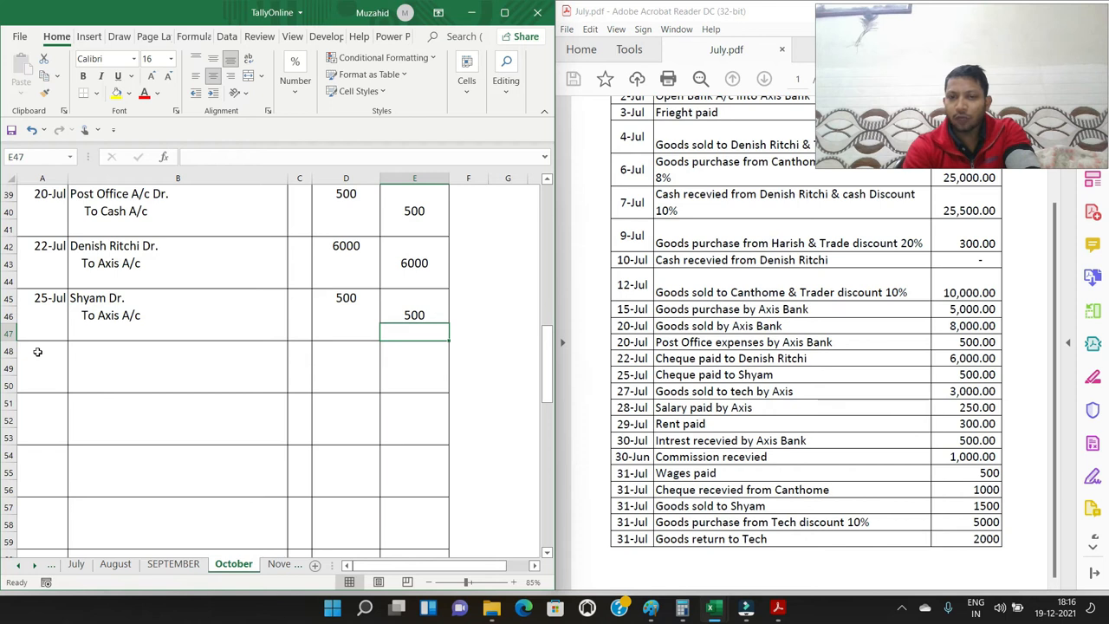
left_click(37, 351)
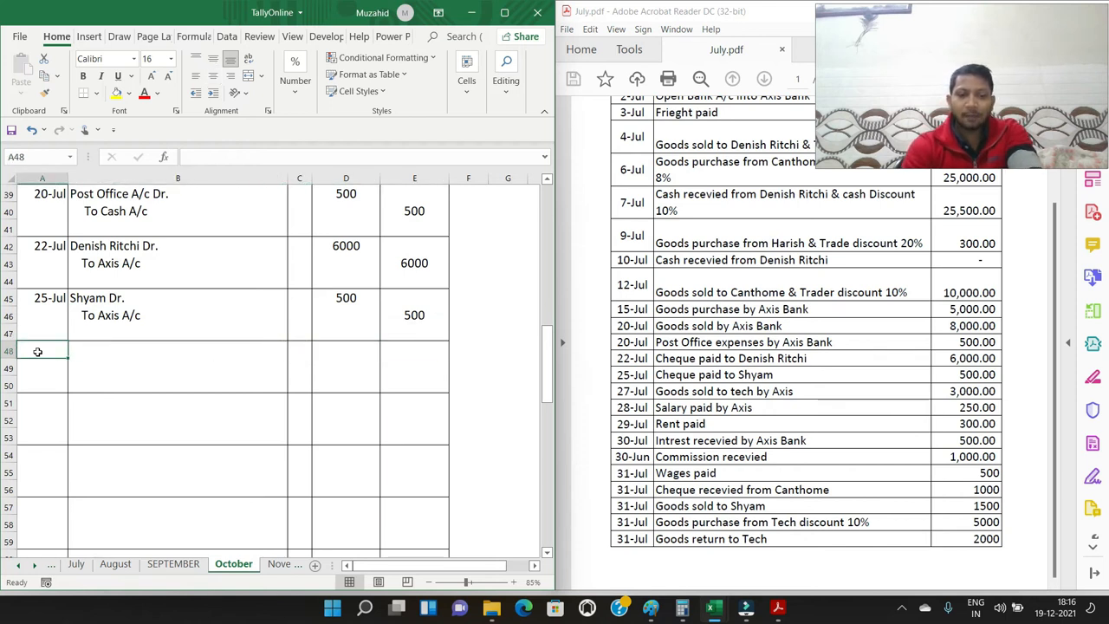
type("27/7")
key("Tab")
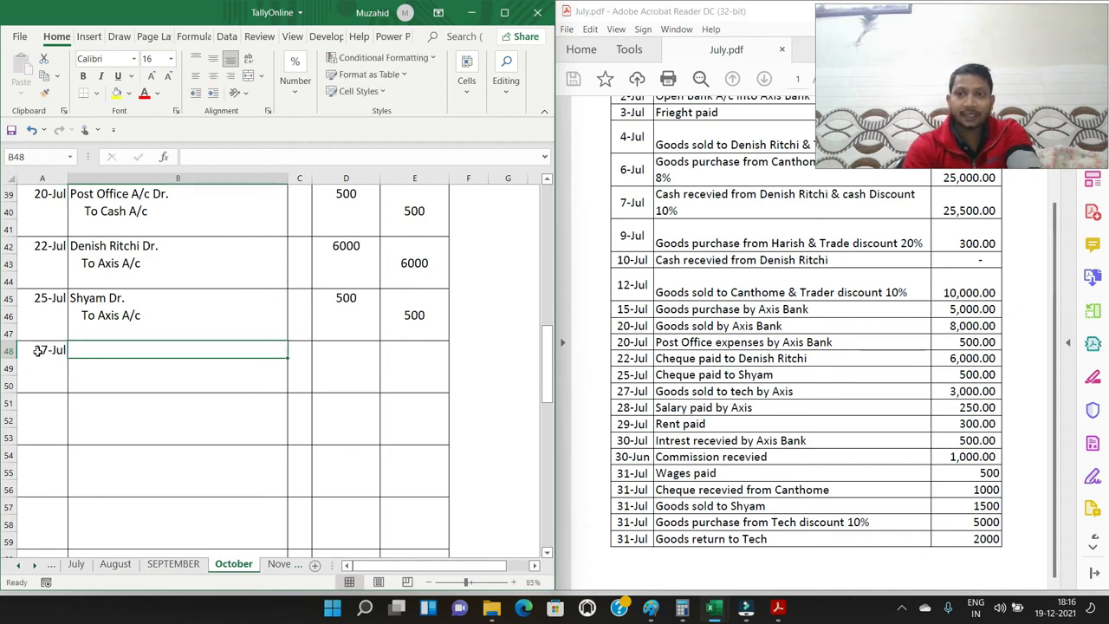
type("A")
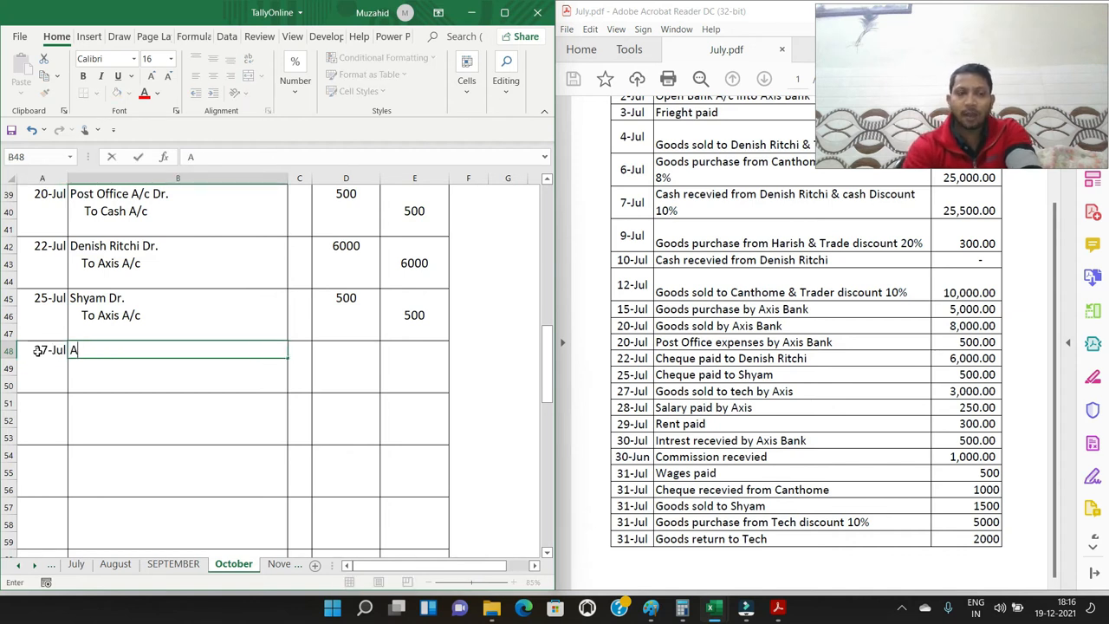
type("xis A/c Dr.")
key("Return")
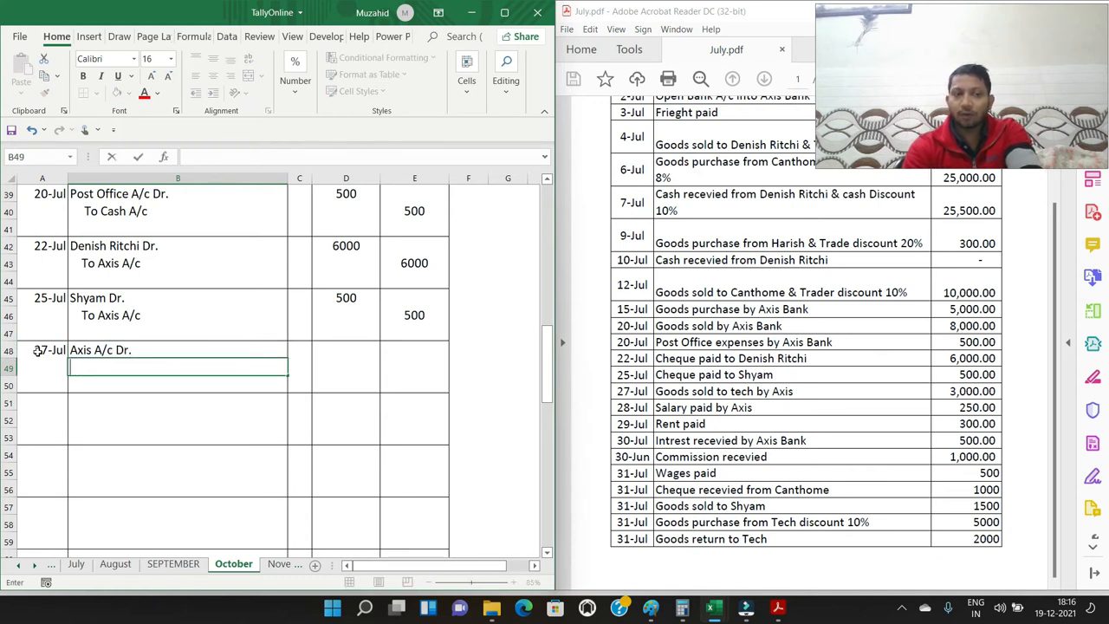
Enter the indented credit line "To Sales A/c" in B49 for the 27-Jul sale
type("To Sales A/c")
key("Return")
Enter 8000 as the debit amount in D48 and 8000 as the credit amount in E49 for the 27-Jul sale
key("Up")
key("Up")
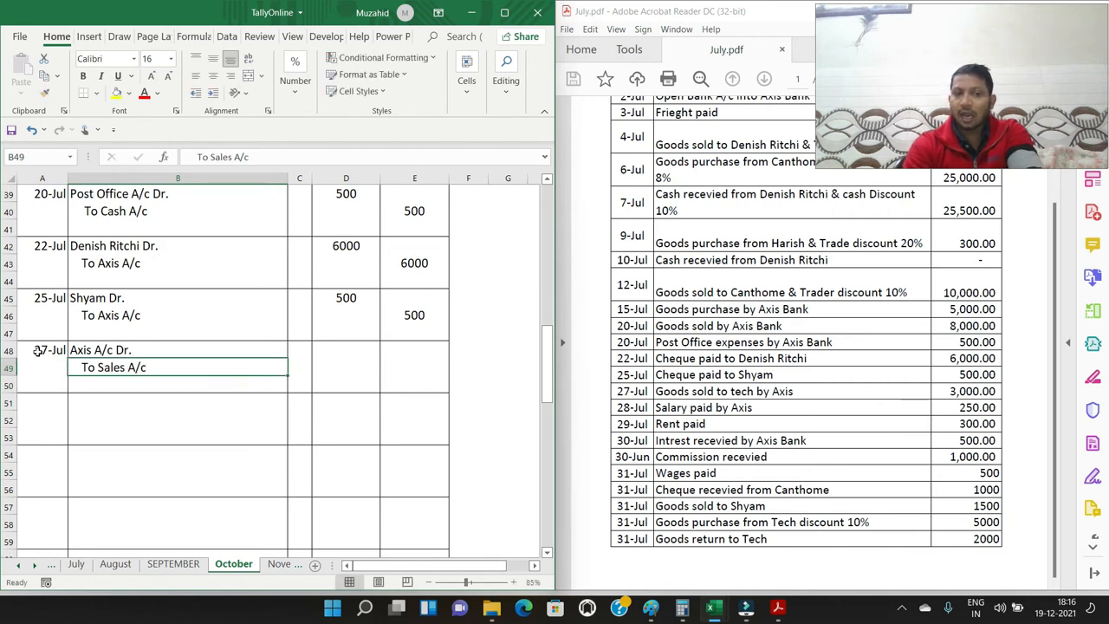
key("Right")
key("Right")
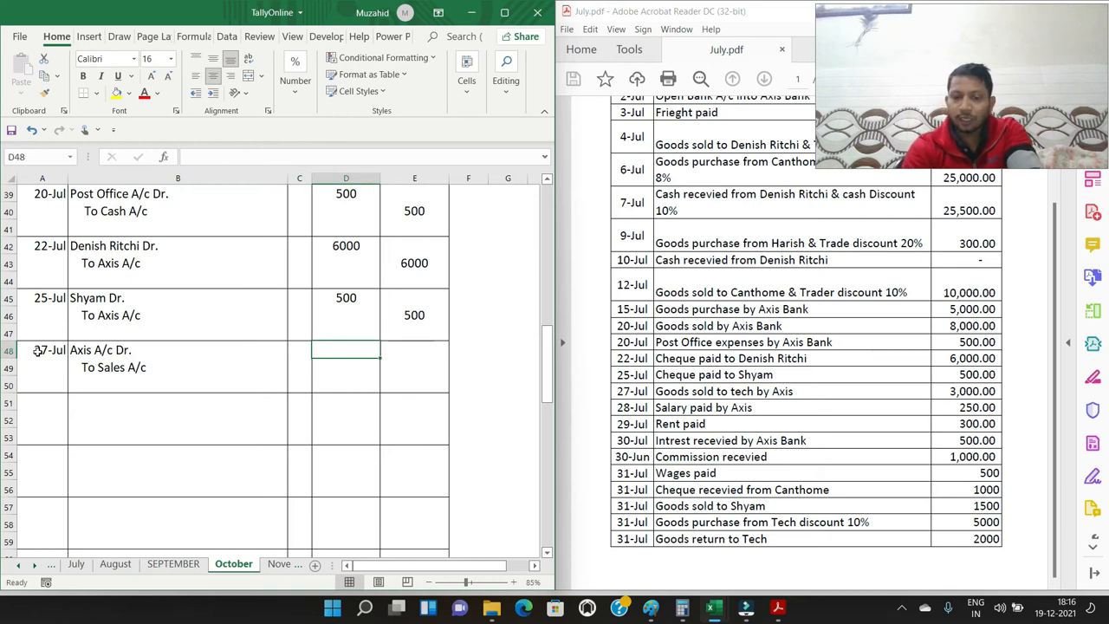
type("8000")
key("Right")
key("Down")
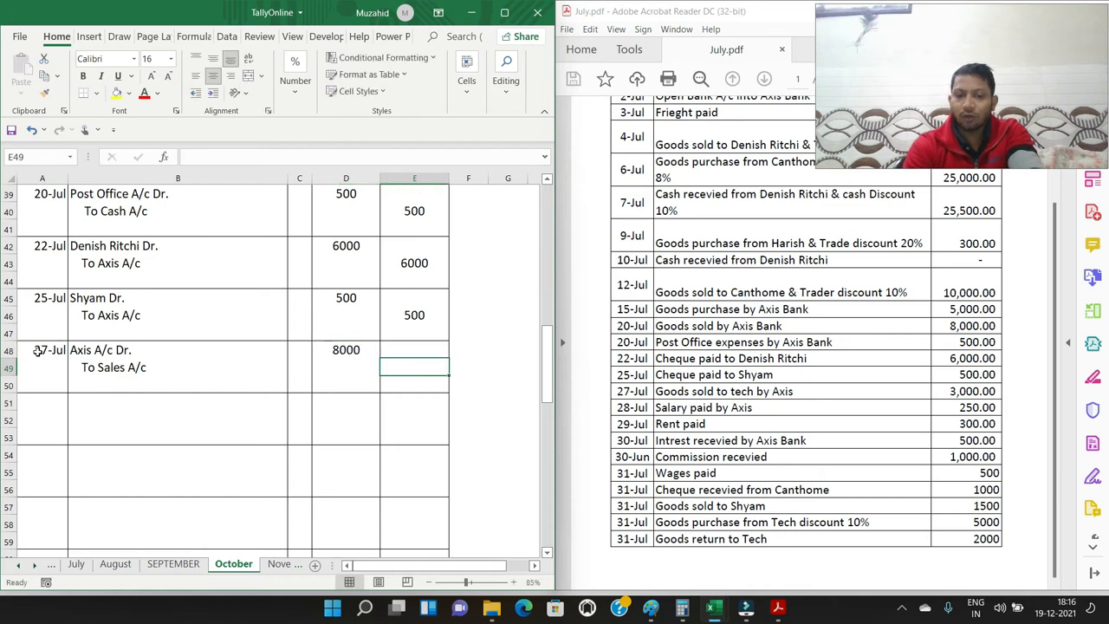
type("8000")
key("Return")
key("Down")
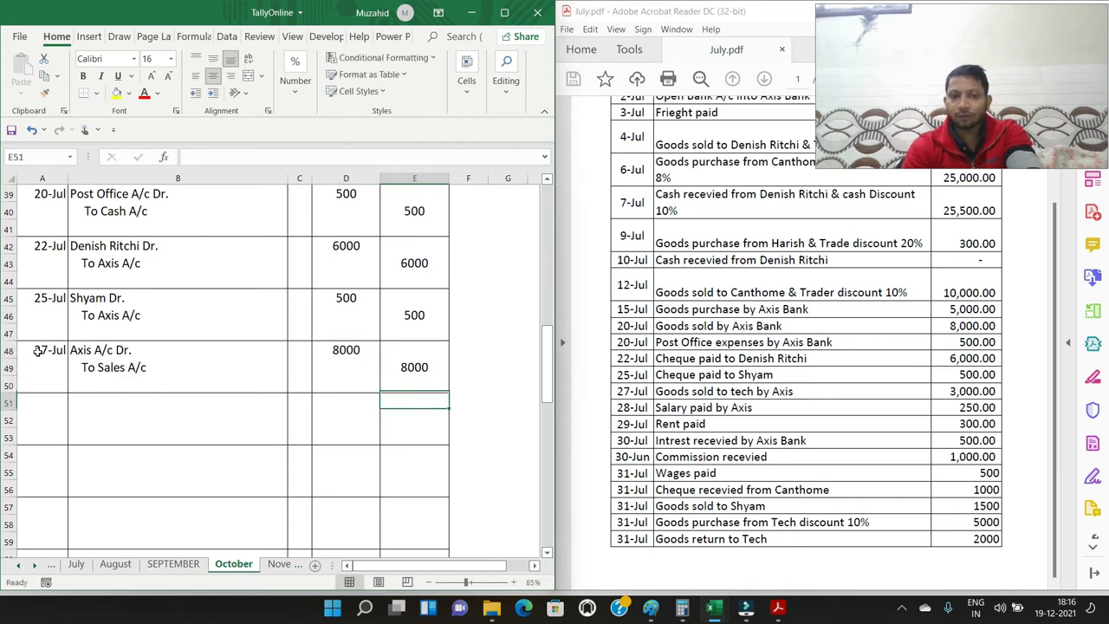
Enter the date 28/7 in A51 for the salary payment entry
key("Left")
key("Left")
key("Left")
key("Left")
key("Down")
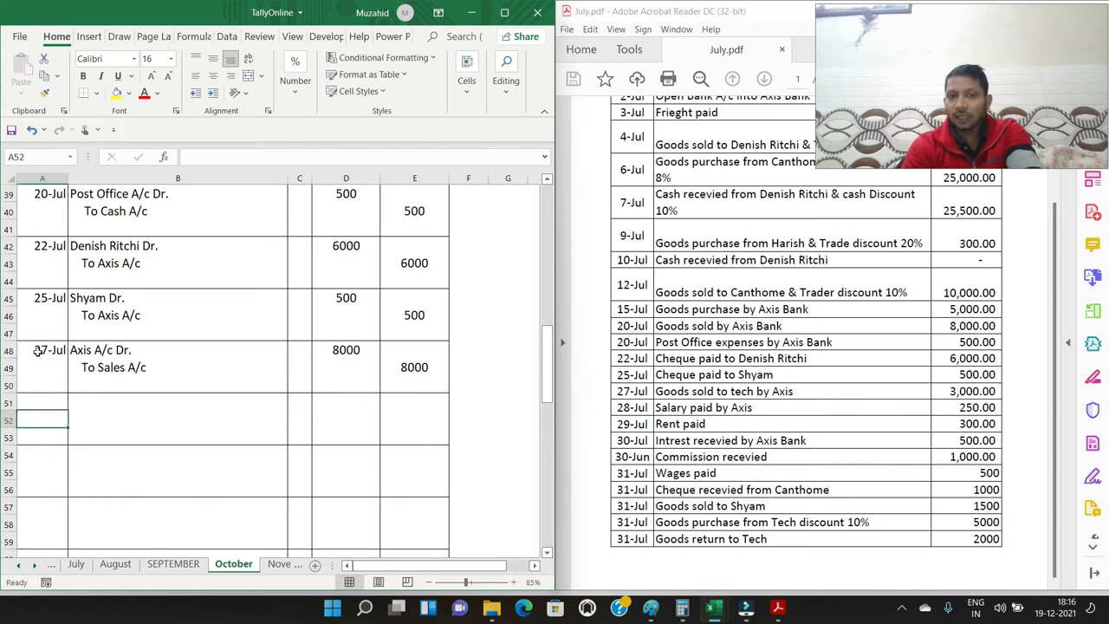
key("Up")
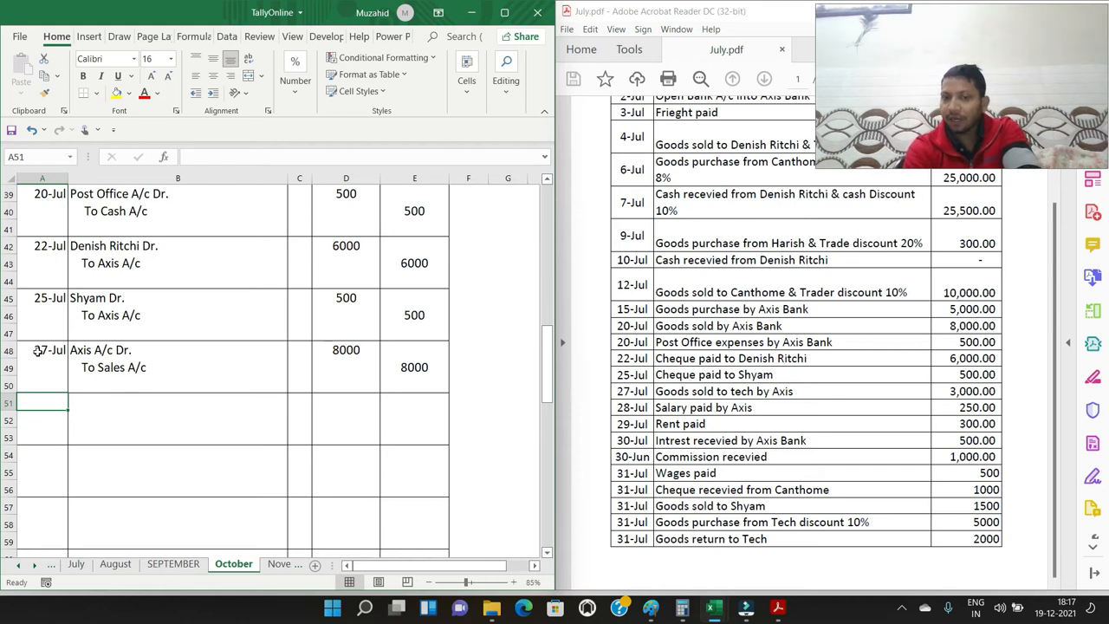
type("28")
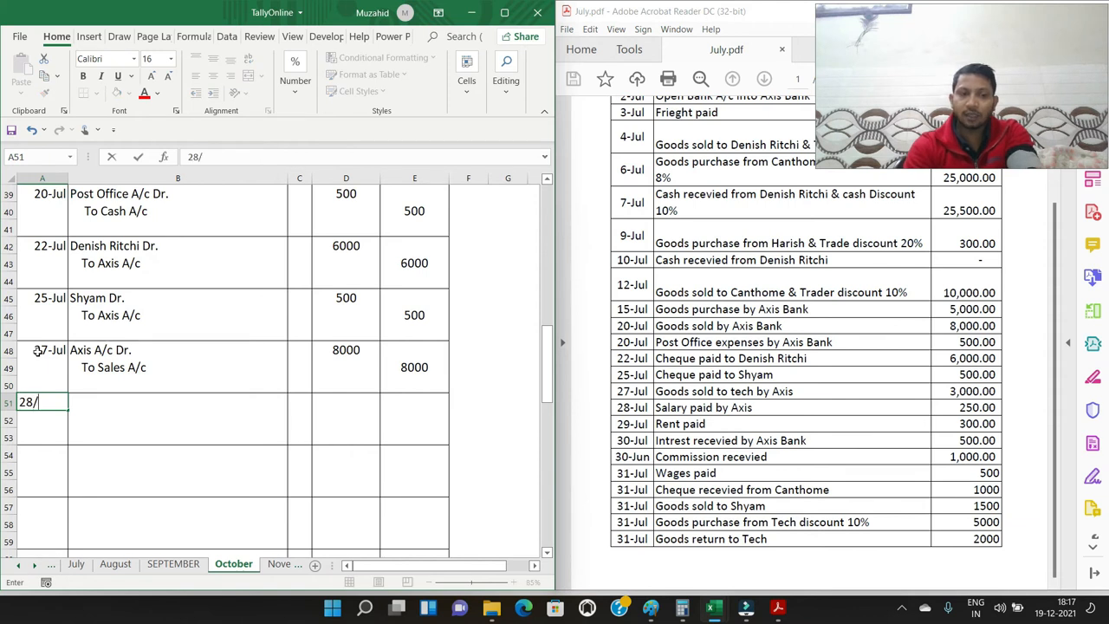
type("/7")
key("Tab")
Enter the salary entry's accounts: "Salary A/c Dr." in B51 and an indented "To Axis A/c" in B52
type("Sales")
key("BackSpace")
key("BackSpace")
type("ary")
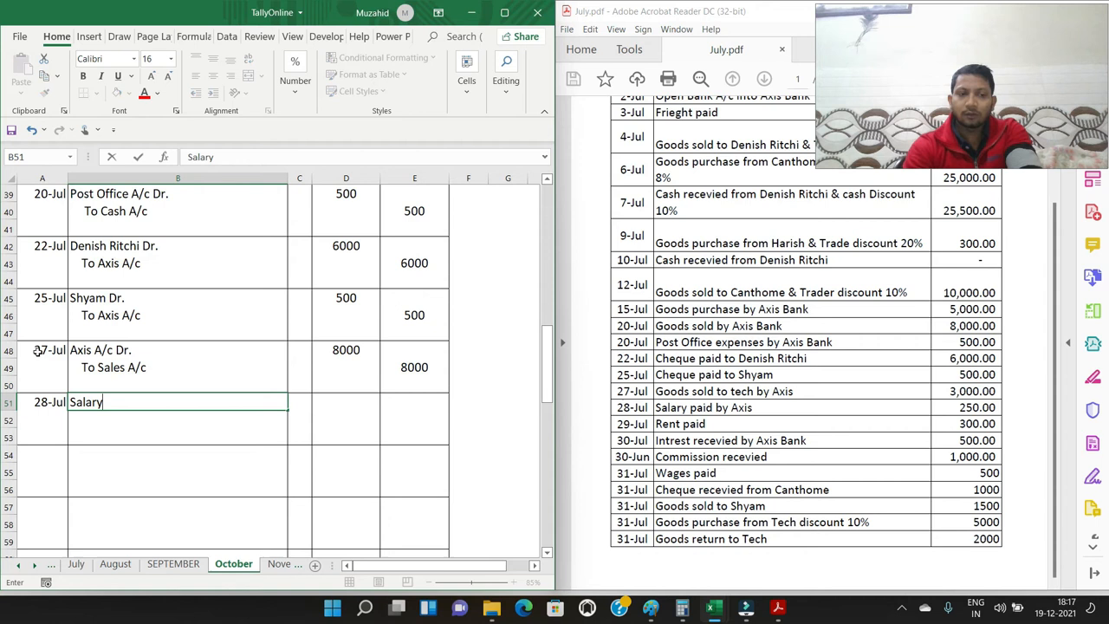
type(" A/c Dr.")
key("Return")
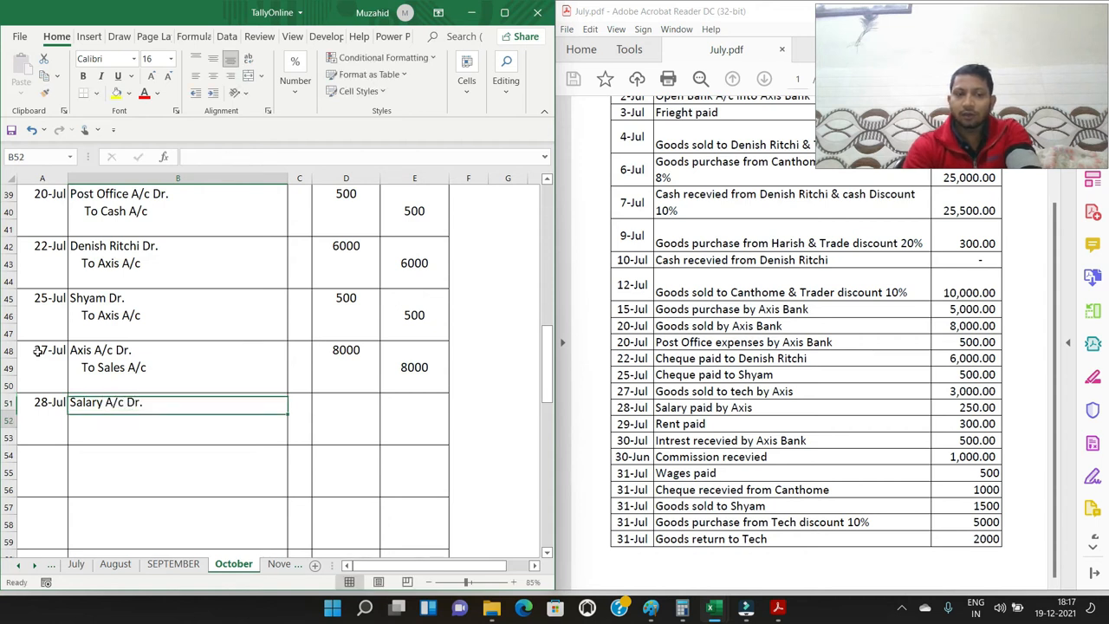
type("To Axis")
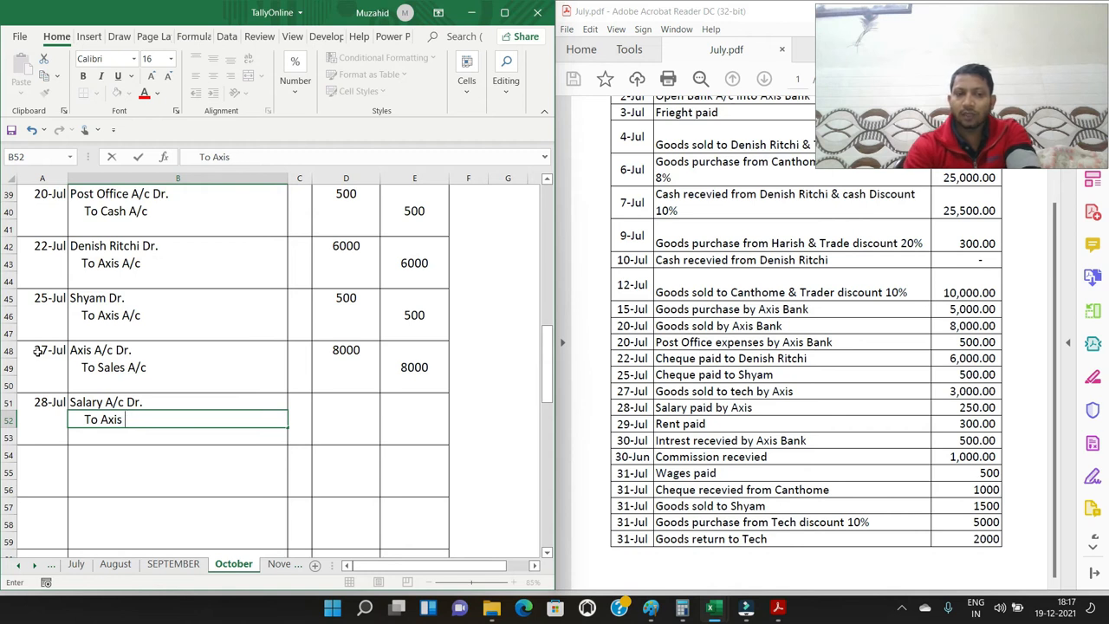
key("Up")
key("Down")
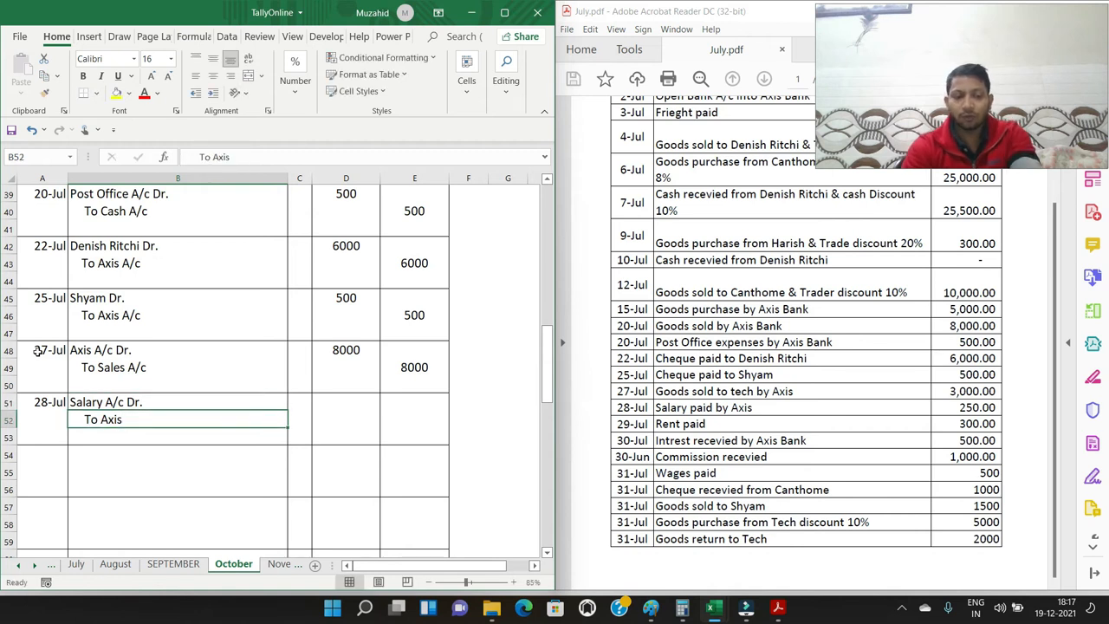
key("F2")
type("A/c")
key("Return")
Enter 250 as the debit amount in D51 and 250 as the credit amount in E52 for the salary payment
key("Up")
key("Up")
key("Right")
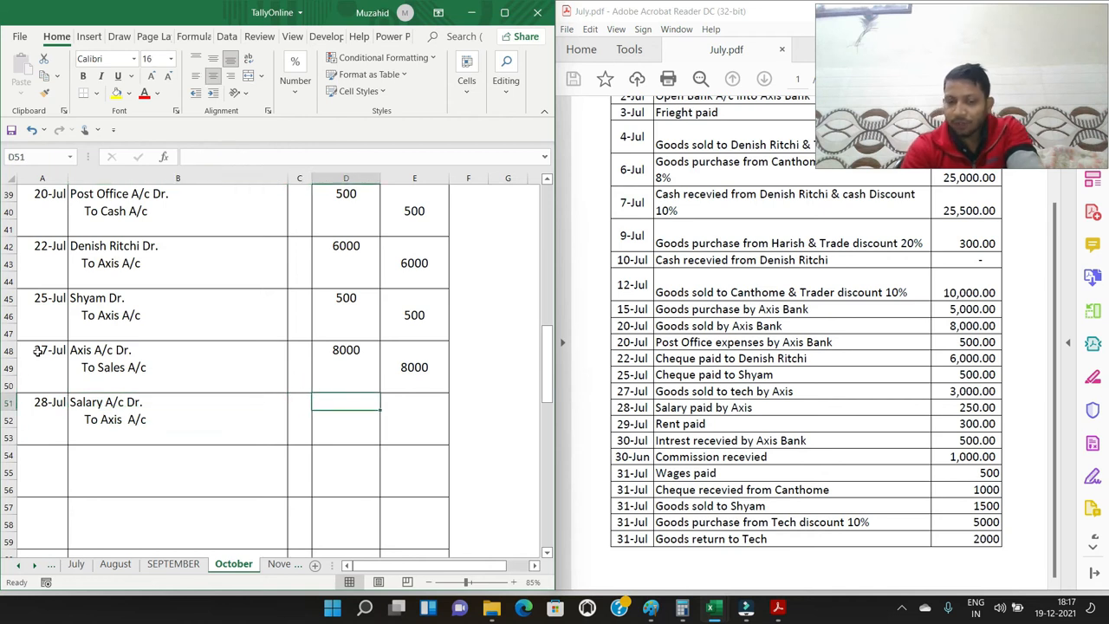
type("250")
key("Tab")
key("Down")
type("250")
key("Return")
key("Down")
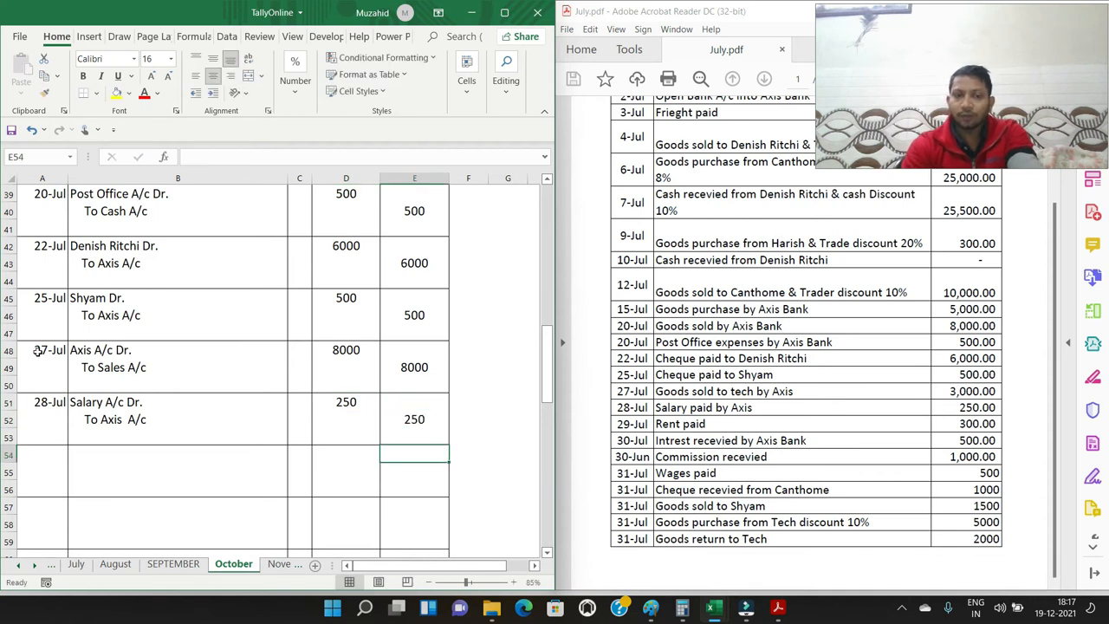
Enter the date 29/7 in A54 for the rent payment entry
key("Down")
key("Left")
key("Left")
key("Left")
key("Left")
key("Up")
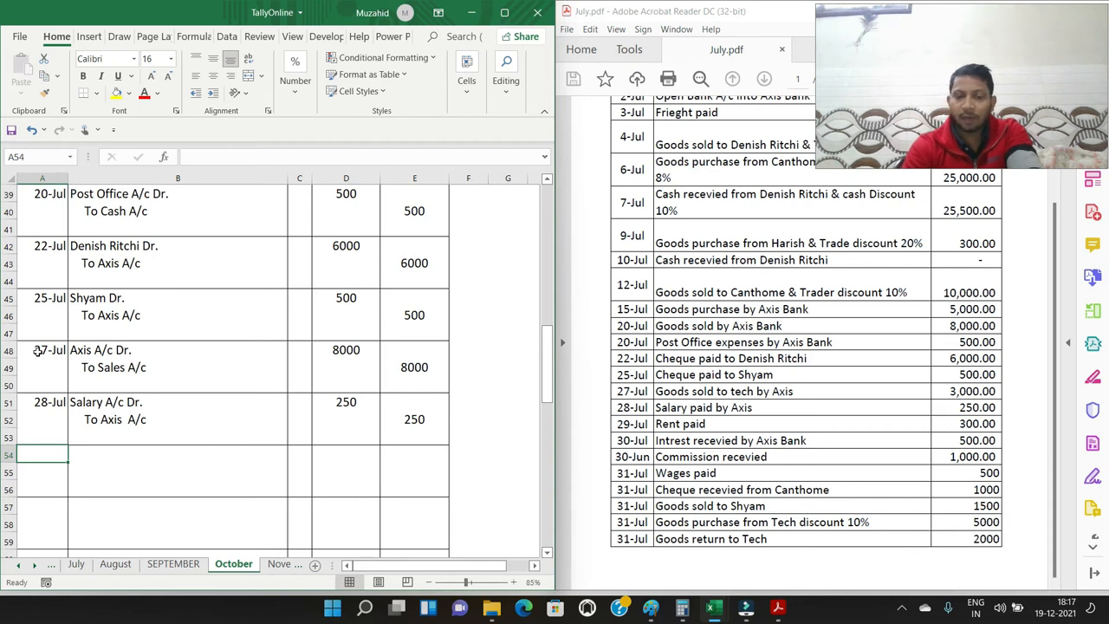
type("29/7")
key("Tab")
Enter the rent entry's accounts: "Rent A/c Dr." in B54 and an indented "To Cash A/c" in B55
type("Rent A/c Dr.")
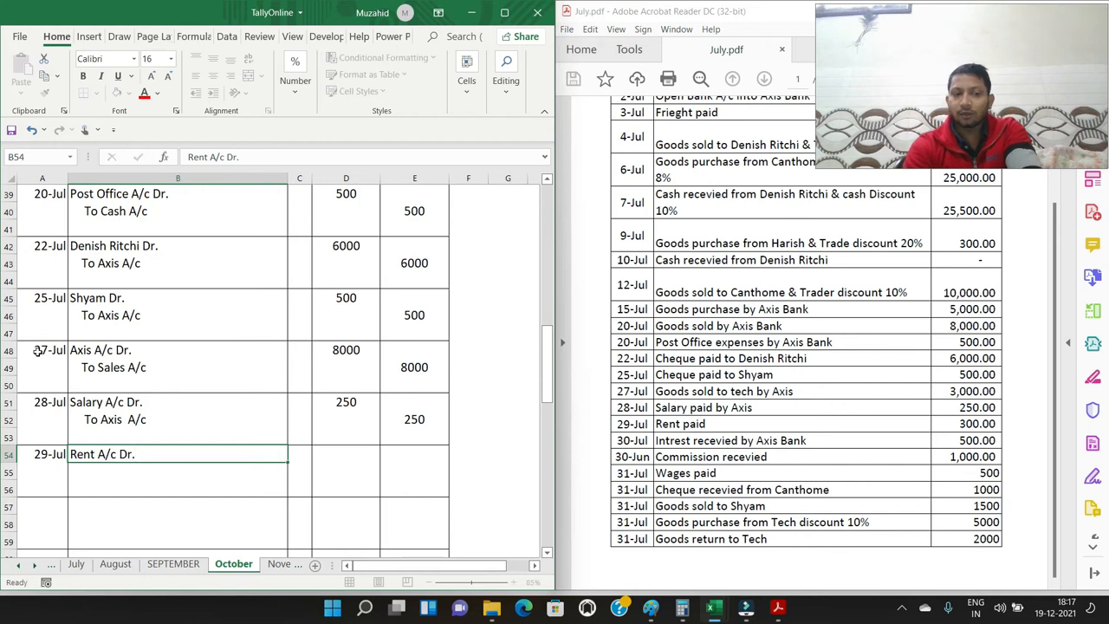
key("Return")
type("To")
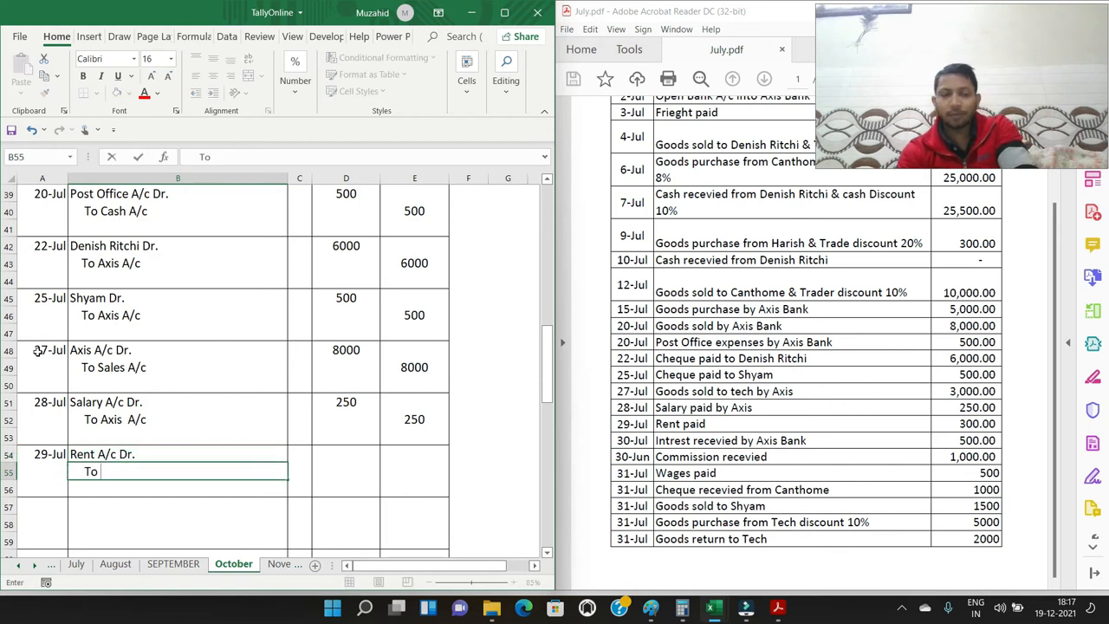
type(" Cash A/c")
Enter 300 as the debit amount in D54 and 300 as the credit amount in E55 for the rent payment
key("Up")
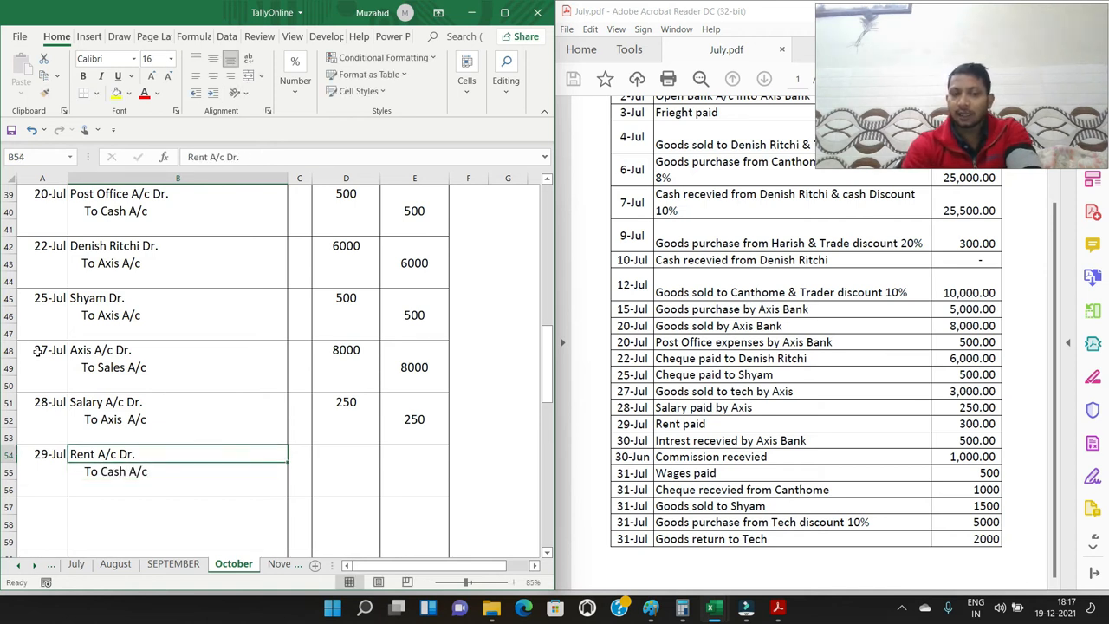
key("Right")
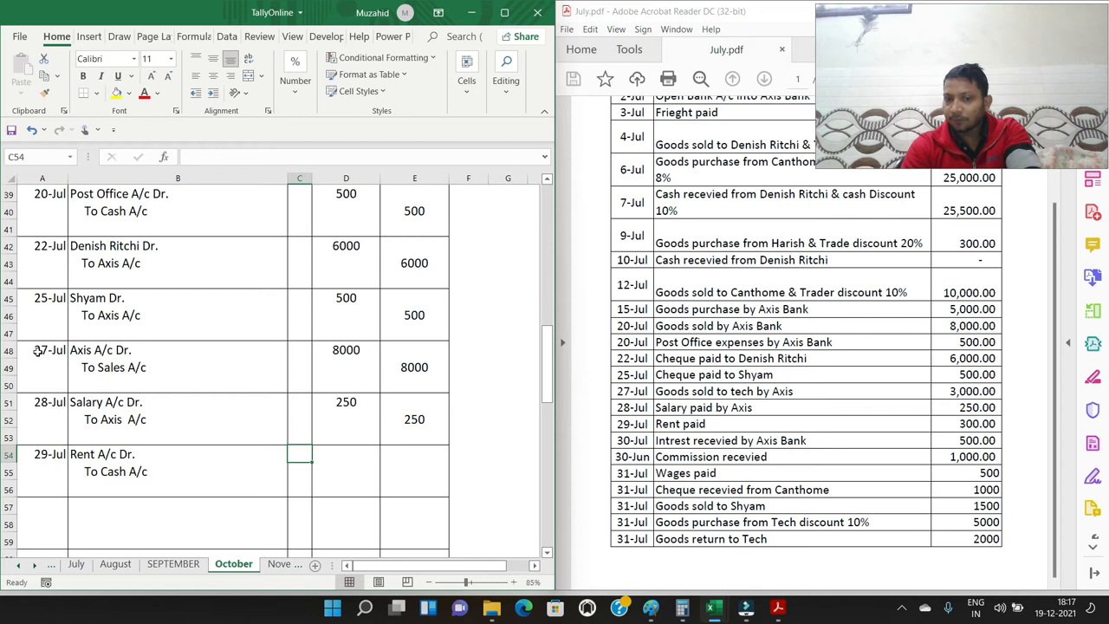
type("300")
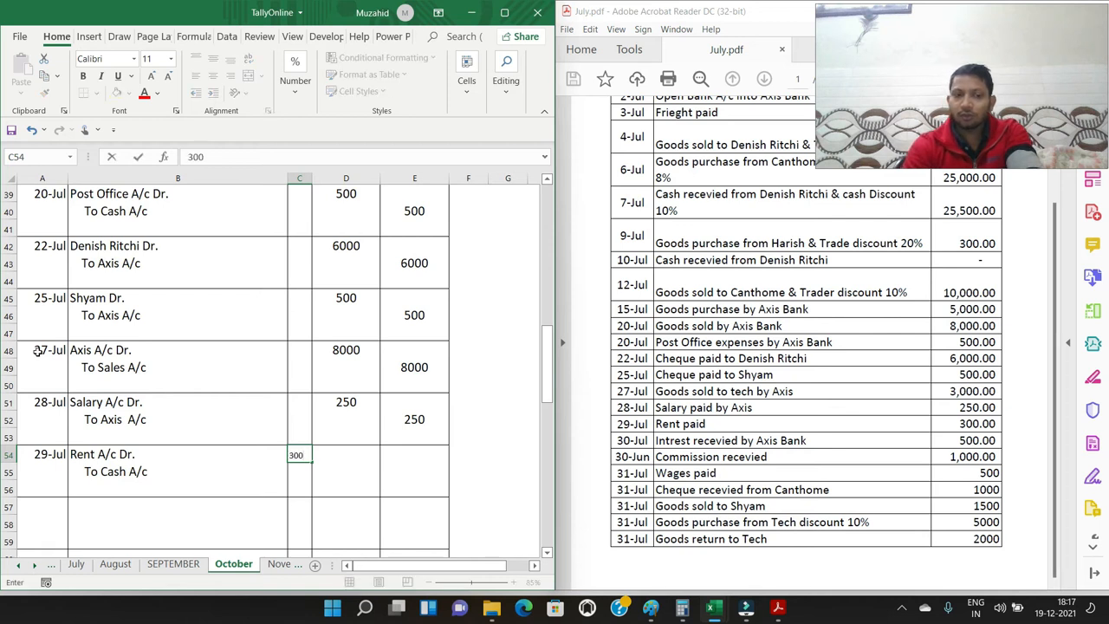
key("Escape")
key("Right")
type("3000")
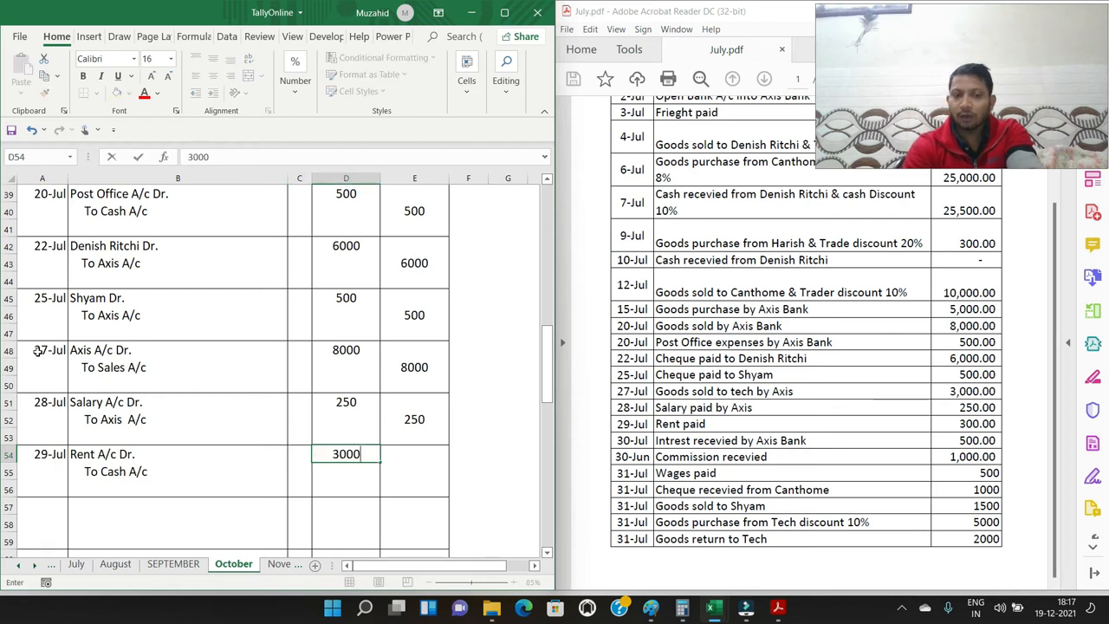
key("Right")
key("Left")
type("300")
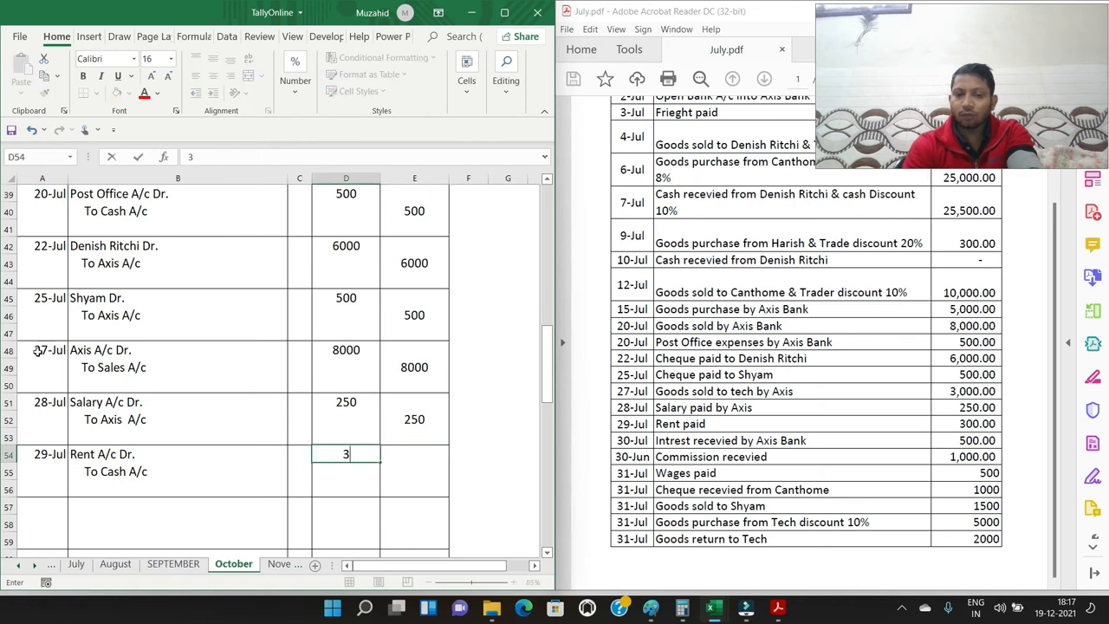
key("Right")
key("Down")
type("300")
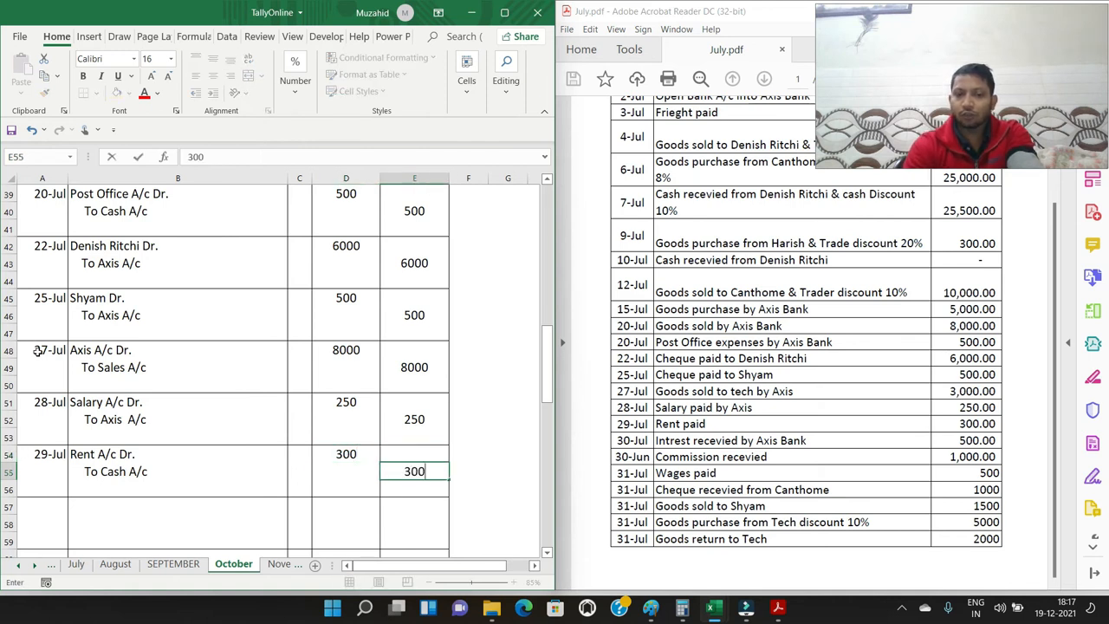
key("Return")
Enter the date 30/7 in A57 for the entry of interest received by Axis Bank
key("Left")
key("Left")
key("Left")
key("Left")
key("Down")
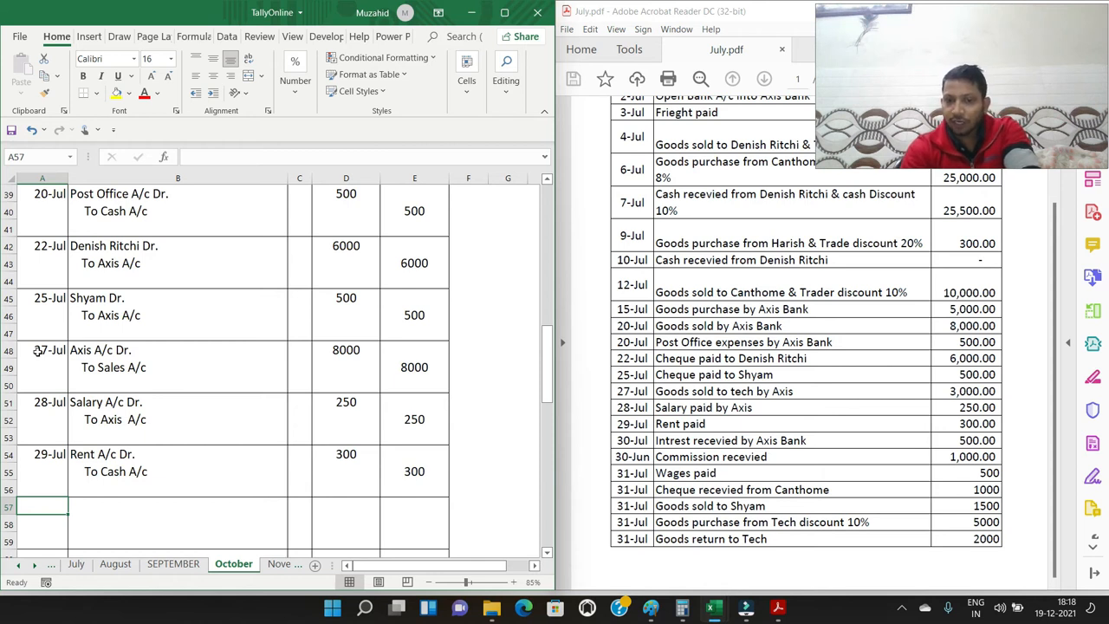
type("2")
type("30/7")
key("Tab")
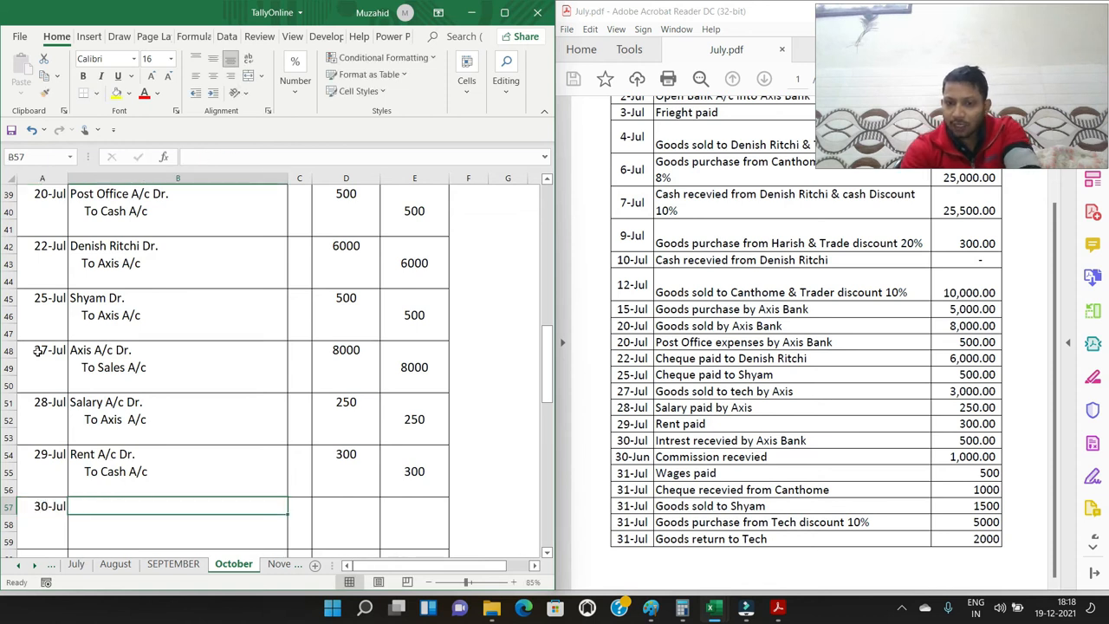
Enter the interest entry's accounts: "Axis A/c Dr." in B57 and an indented "To Interest A/c" in B58
type("Axis A/c Dr.")
key("Return")
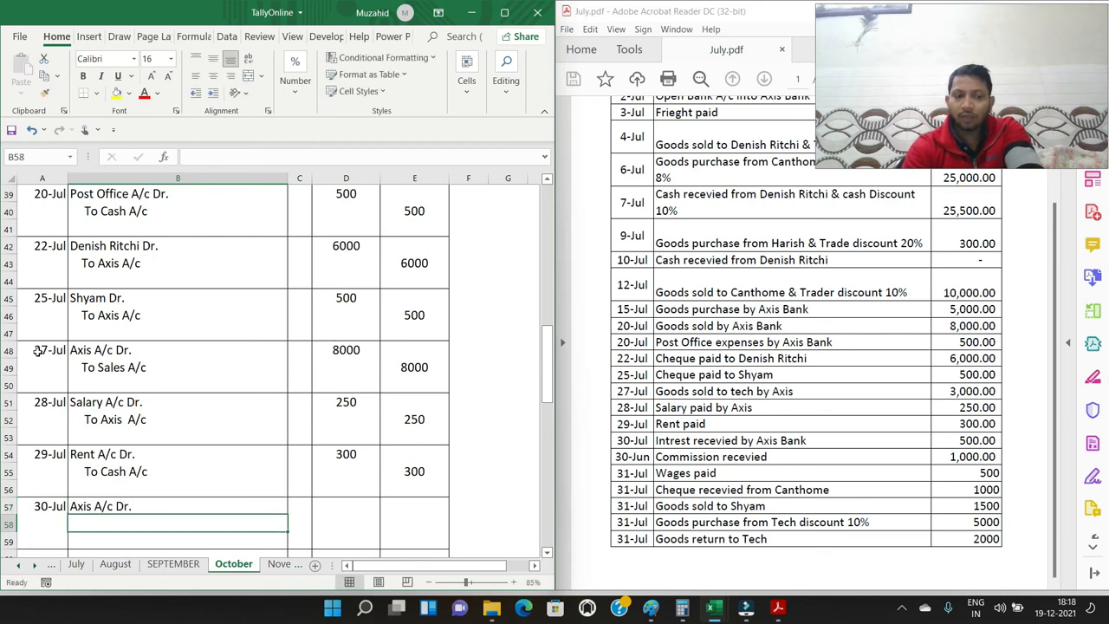
type("To Interest A/c")
key("ctrl+Return")
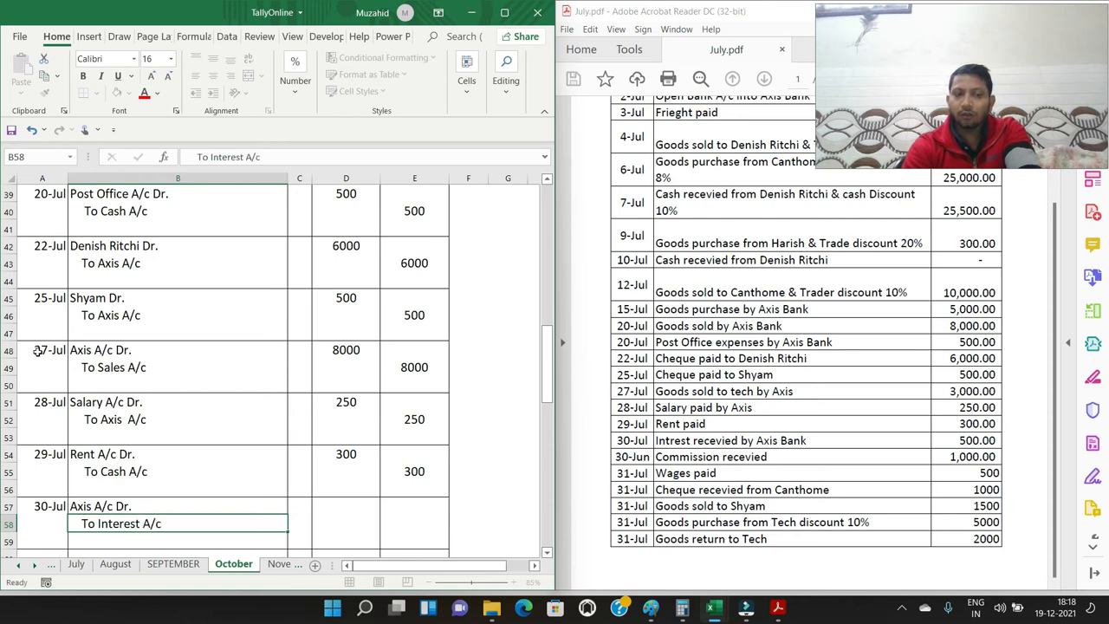
Enter 500 as the debit amount in D57 and 500 as the credit amount in E58 for the interest received
key("Up")
key("Right")
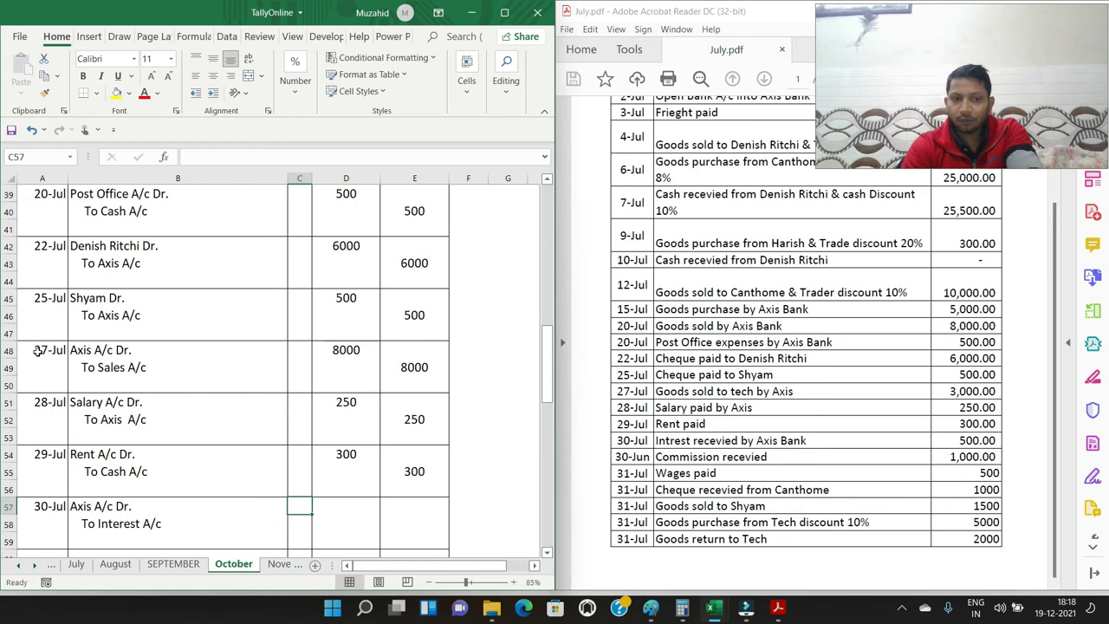
key("Right")
type("500")
key("Tab")
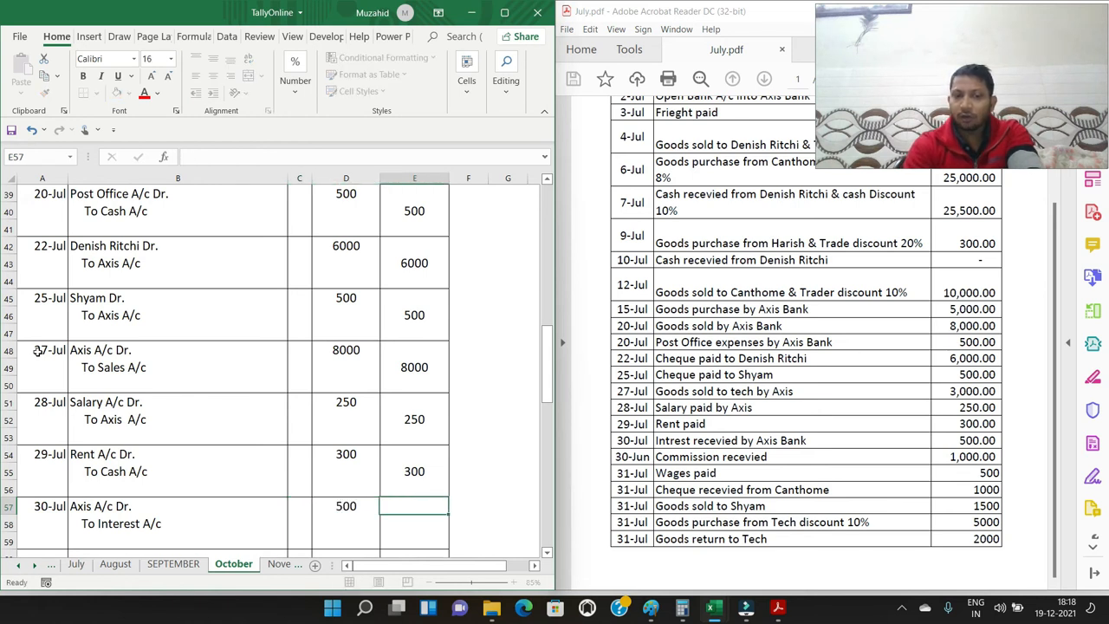
key("Down")
type("500")
key("Return")
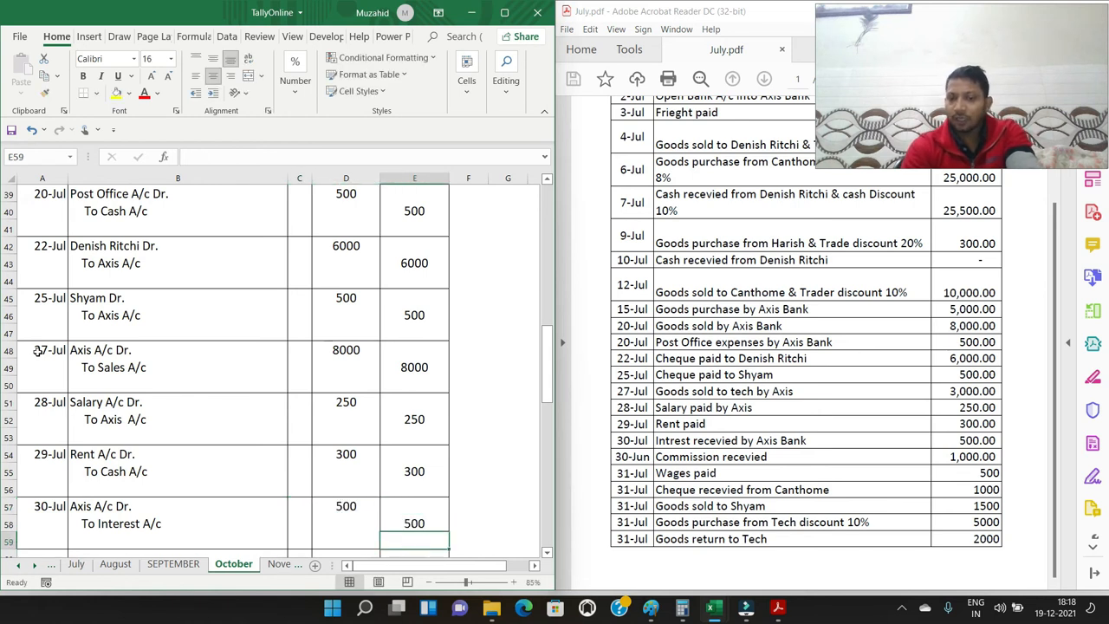
Enter the date 30/7 in A60 for the commission received entry
key("Down")
key("Left")
key("Left")
key("Left")
key("Left")
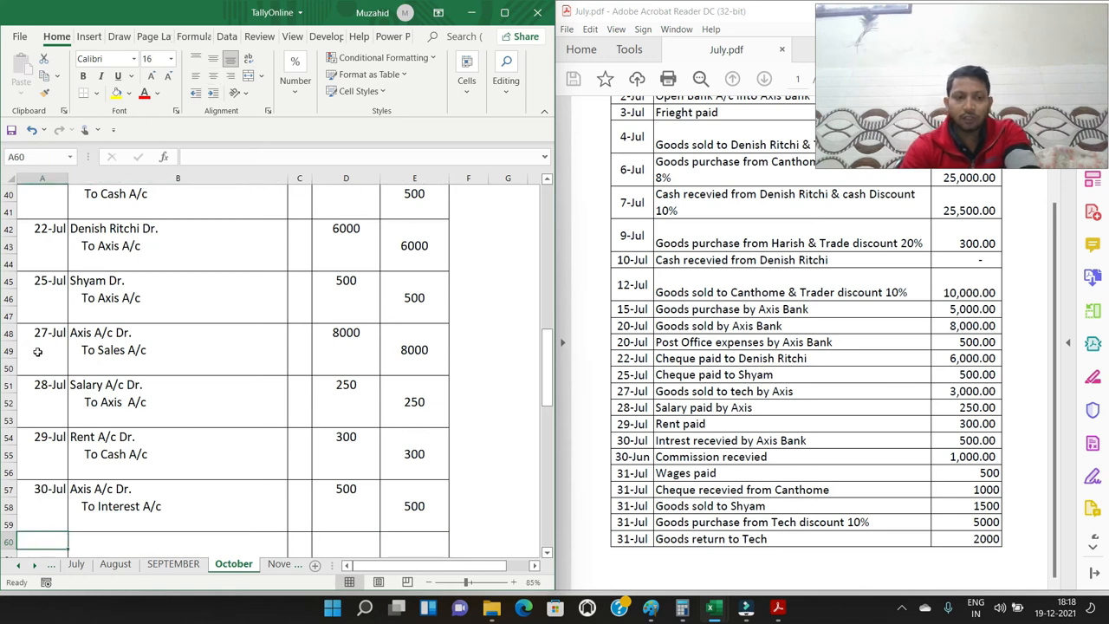
type("30/7")
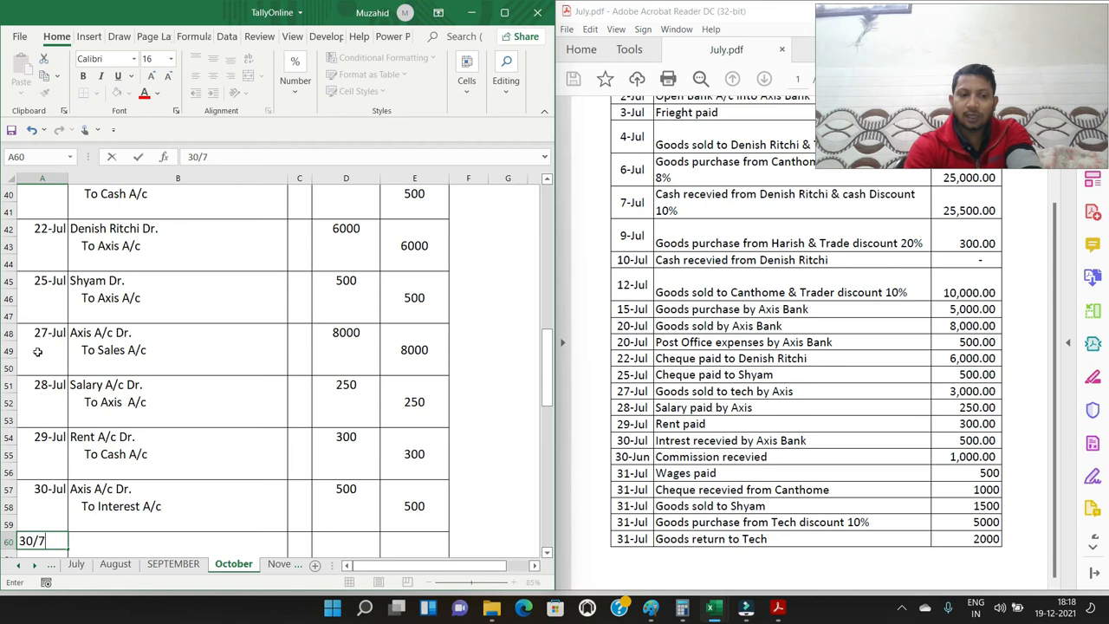
key("Tab")
Enter the commission entry's accounts: "Cash A/c Dr." in B60 and an indented "To Commission A/c" in B61
type("Cash A/c Dr.")
key("Return")
type("T")
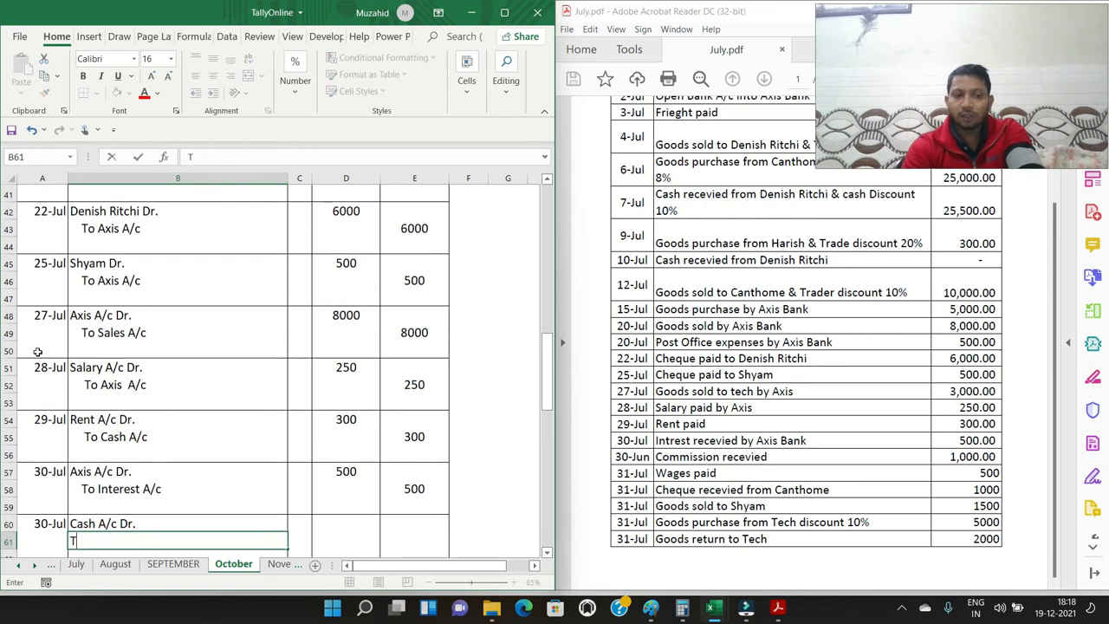
type("To Comm")
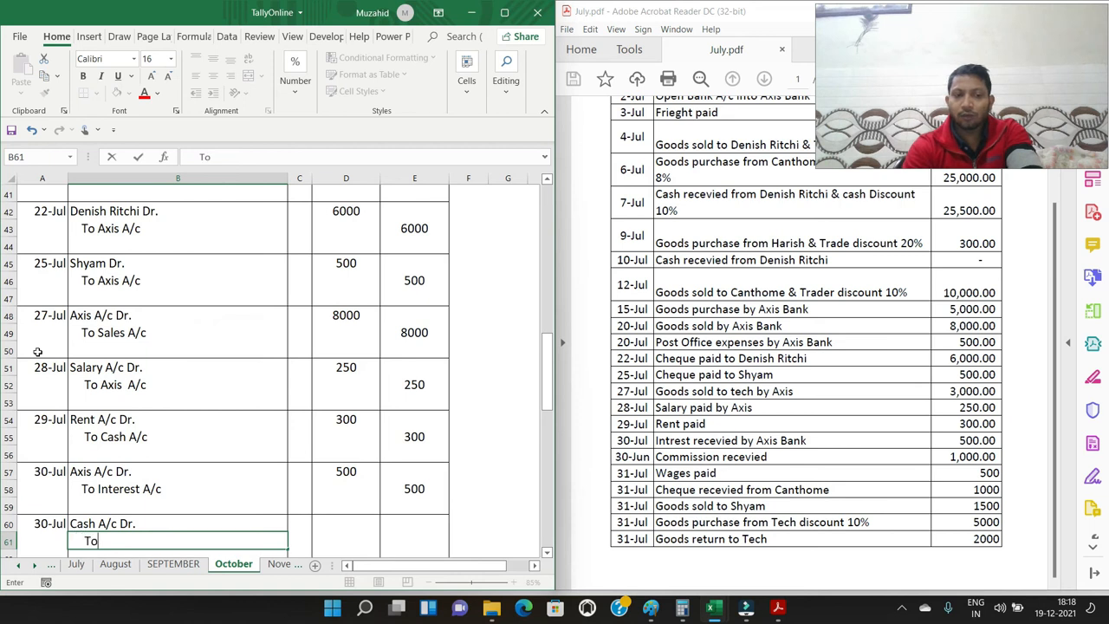
key("BackSpace")
type("issio")
key("BackSpace")
key("BackSpace")
key("BackSpace")
key("BackSpace")
key("BackSpace")
type("mmission A/c")
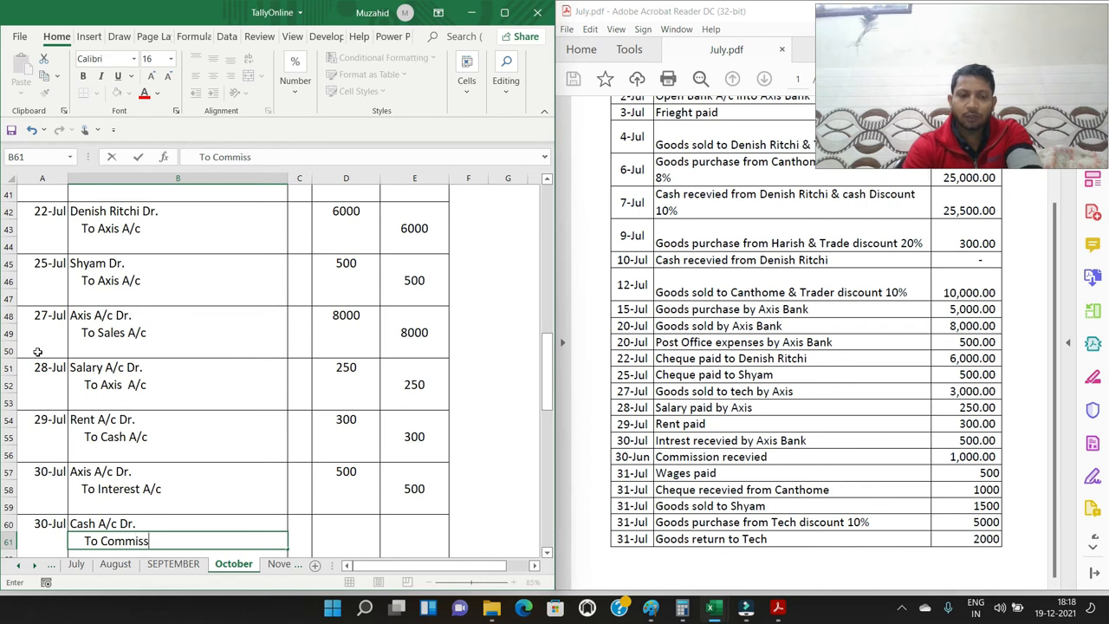
key("Return")
Enter 1000 as the debit amount in D60 and 1000 as the credit amount in E61 for the commission received
key("Up")
key("Up")
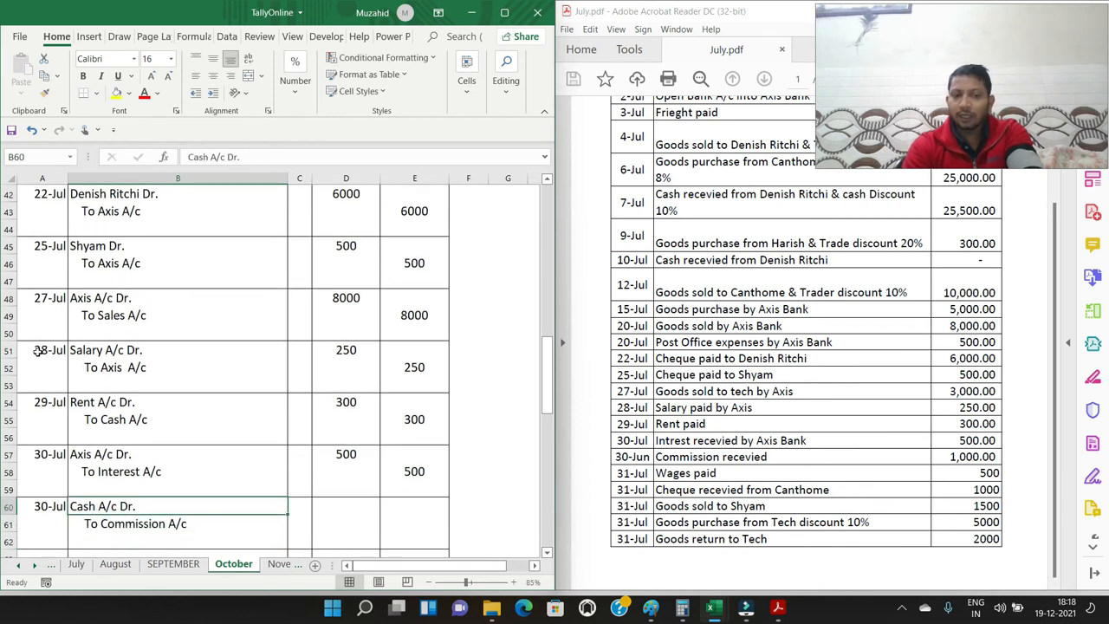
key("Right")
key("Right")
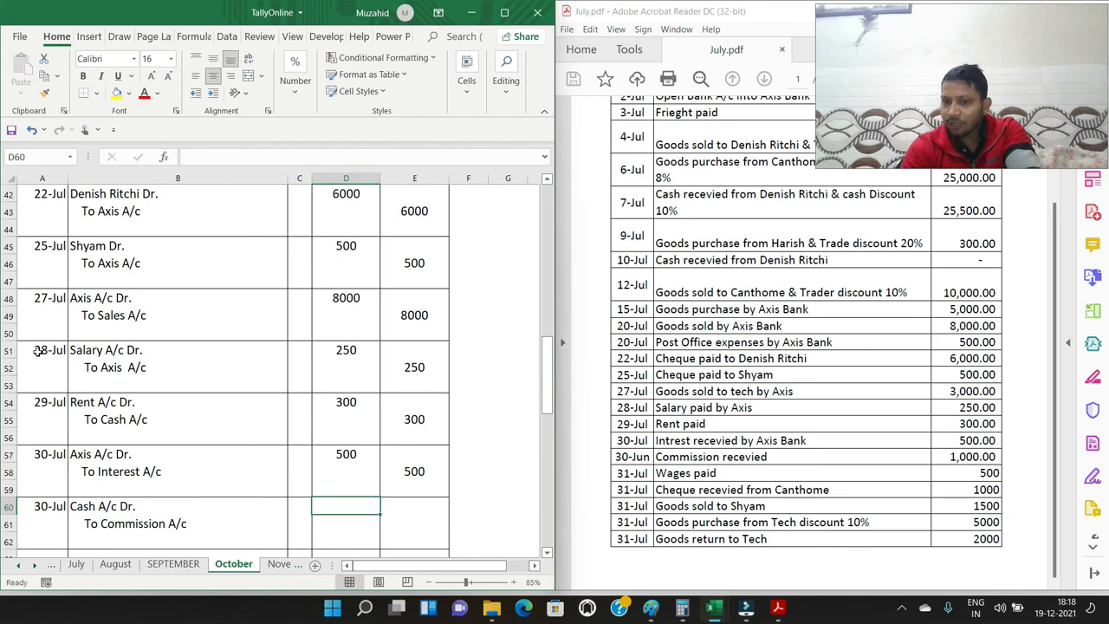
type("1000")
key("Right")
key("Down")
type("1000")
key("Return")
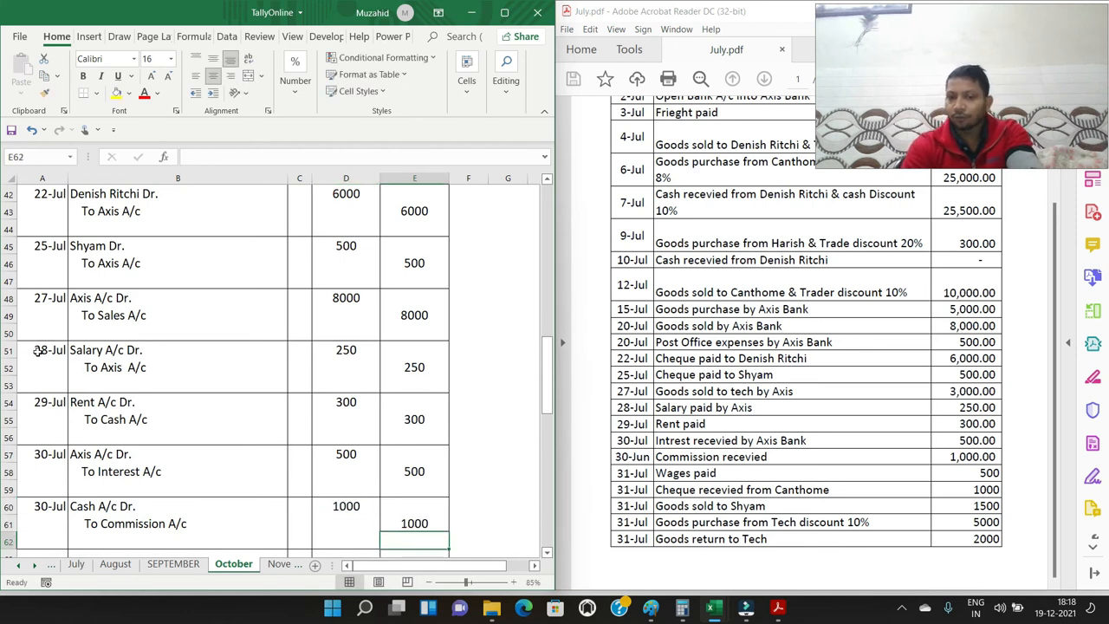
Enter the date 31/7 in A63 for the wages payment entry
key("Down")
key("Down")
key("Left")
key("Left")
key("Left")
key("Left")
key("Up")
type("31/7")
key("Tab")
Enter the wages entry's accounts: "Wages A/c Dr." in B63 and an indented "To Cash A/c" in B64
type("Wa")
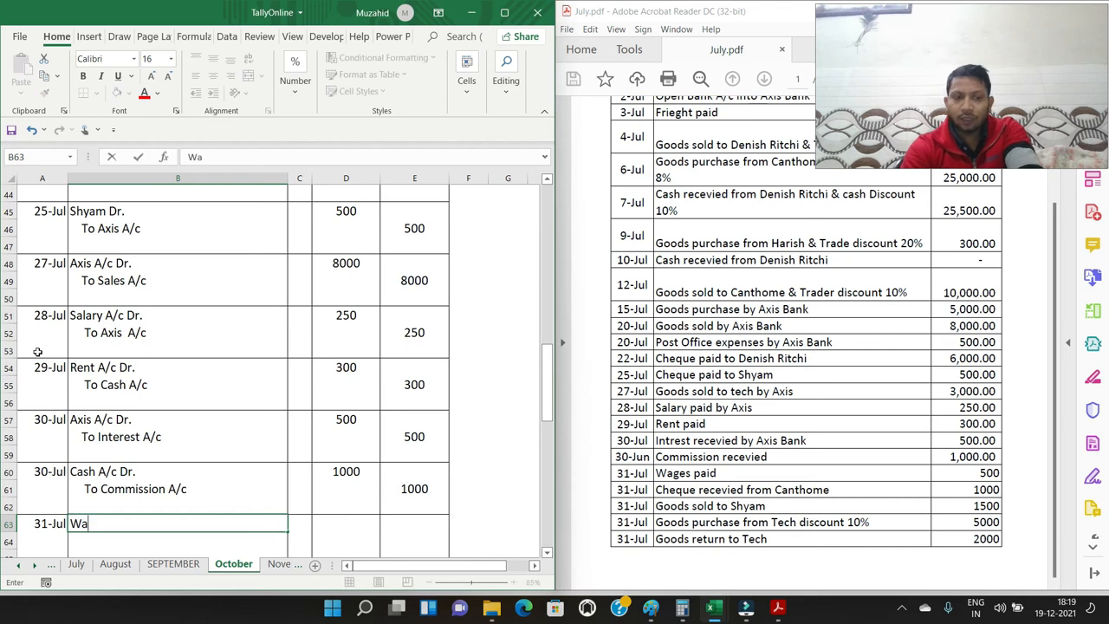
type("ges A/c Dr.")
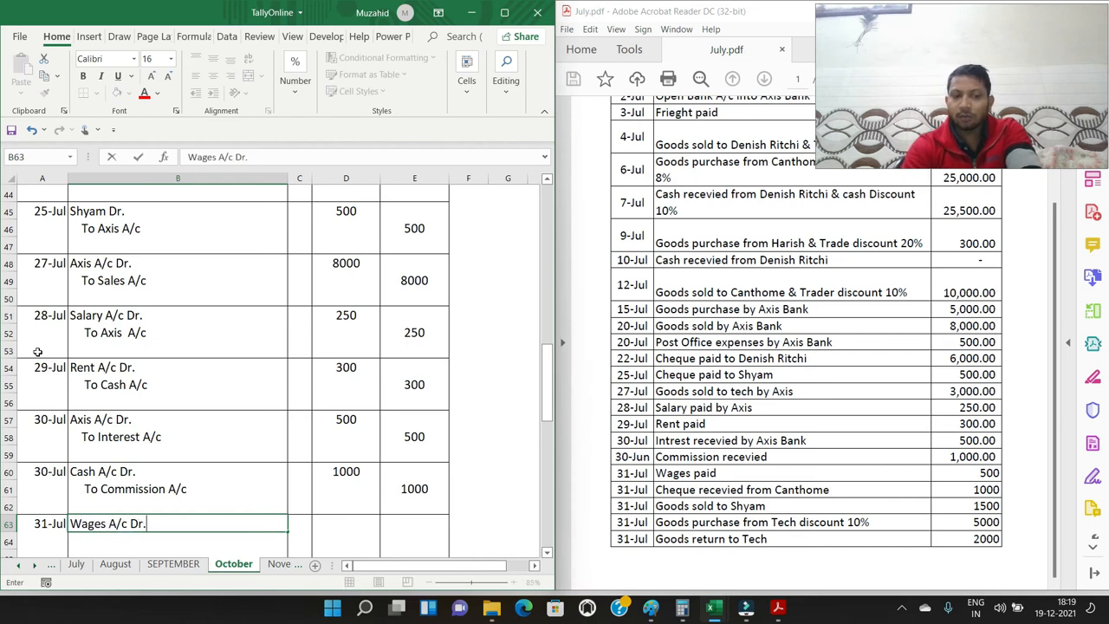
key("Return")
type("To Cash A/c")
key("Return")
Enter 500 as the debit amount in D63 and 500 as the credit amount in E64 for the wages payment
key("Up")
key("Up")
key("Right")
key("Right")
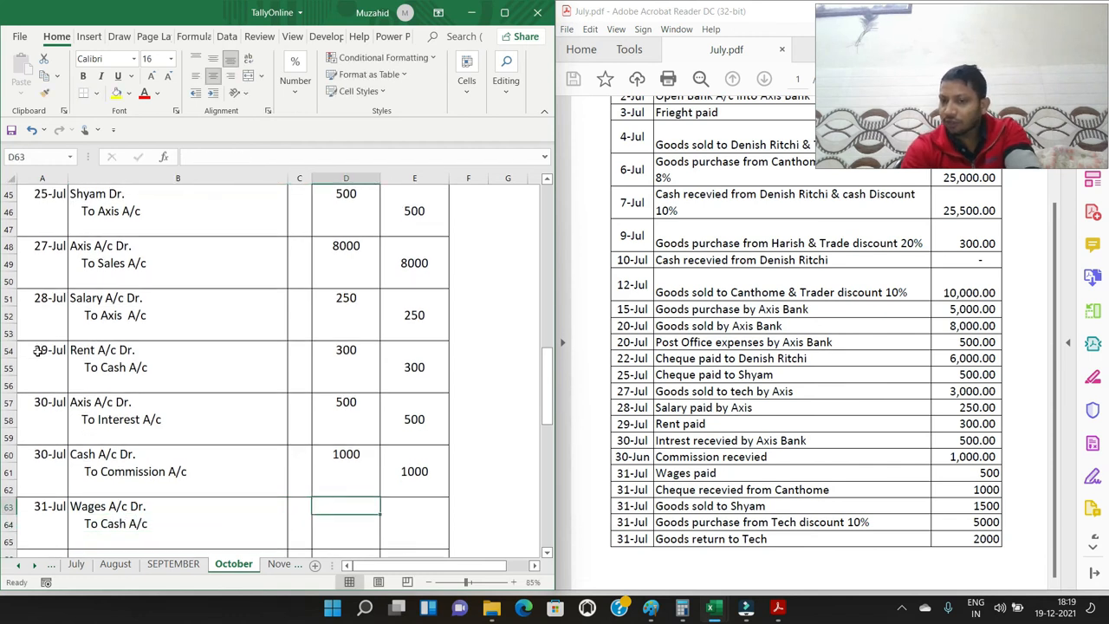
type("500")
key("Tab")
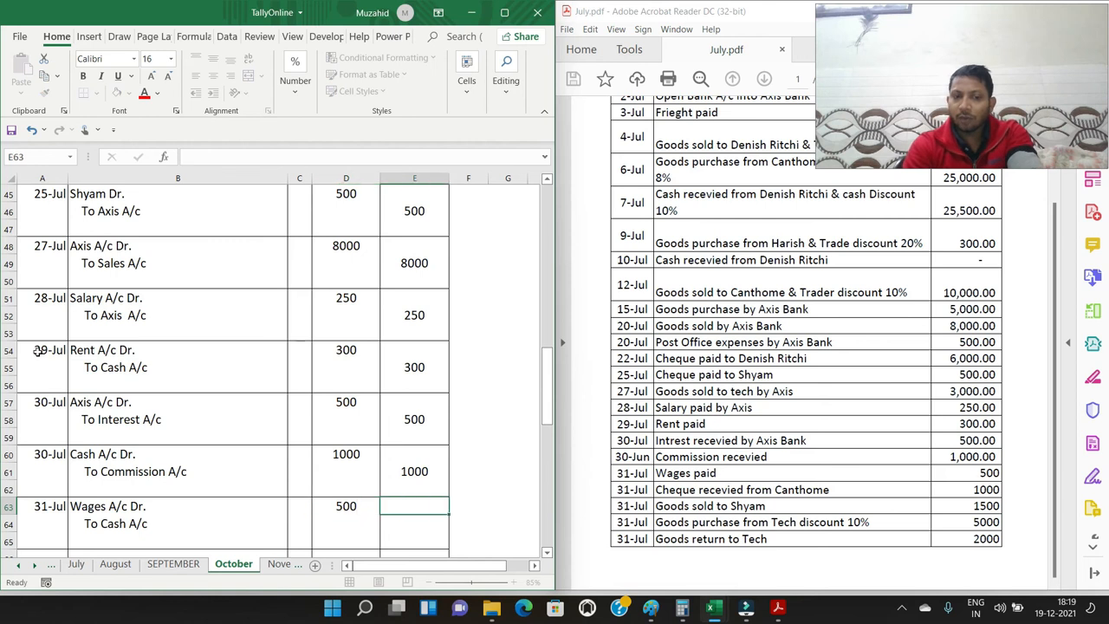
key("Down")
type("500")
key("Return")
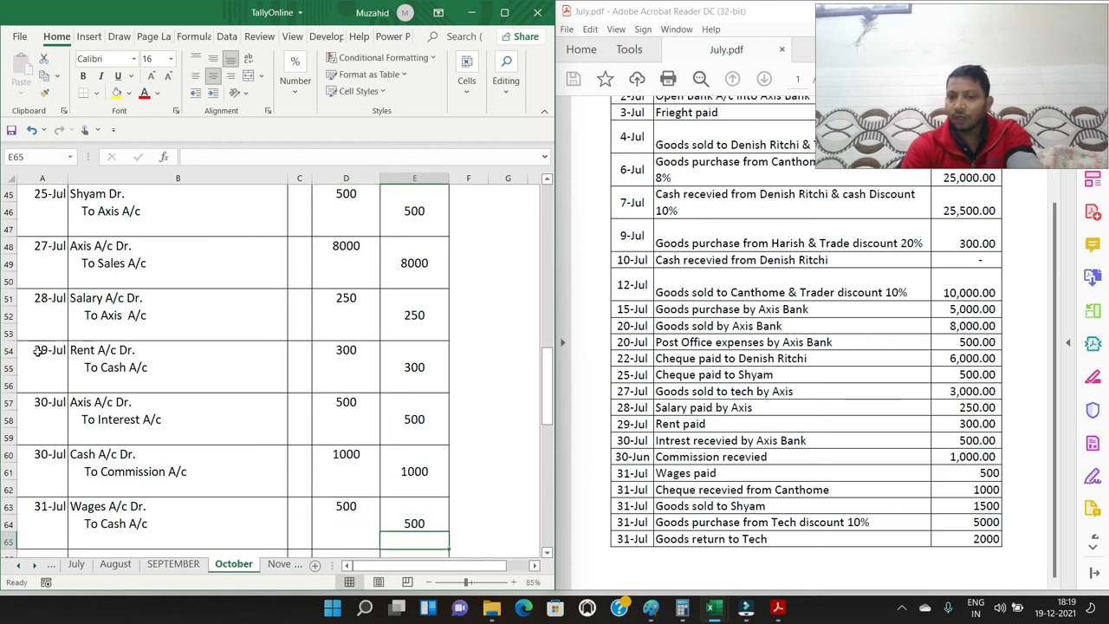
Enter the date 31/7 in A66 for the entry of the cheque received from Canthome
key("Down")
key("Left")
key("Left")
key("Left")
key("Left")
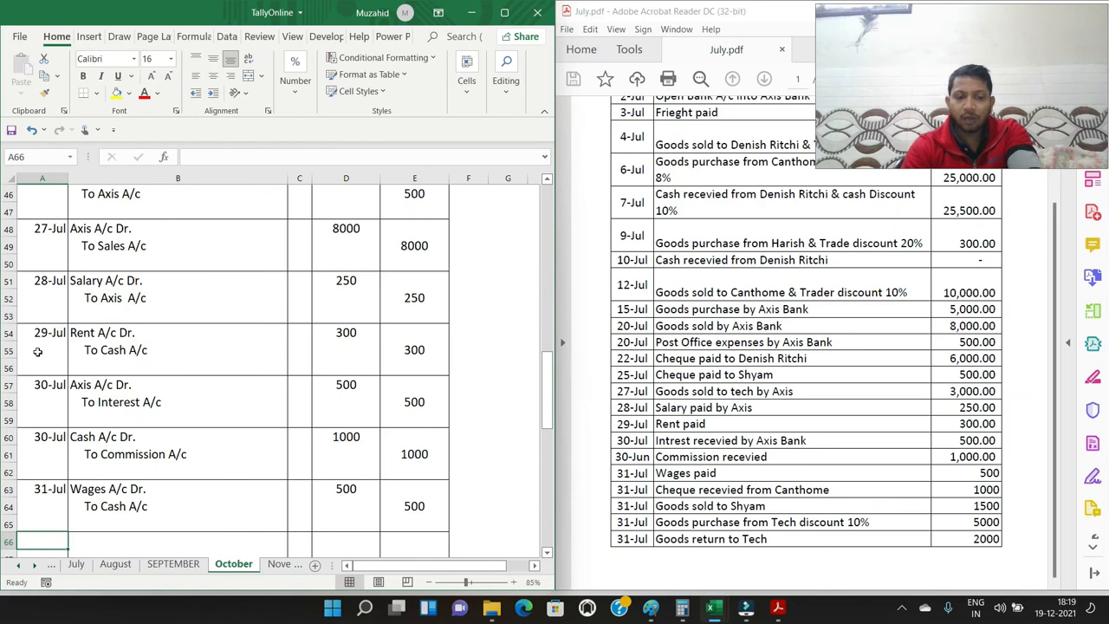
type("31/7")
key("Tab")
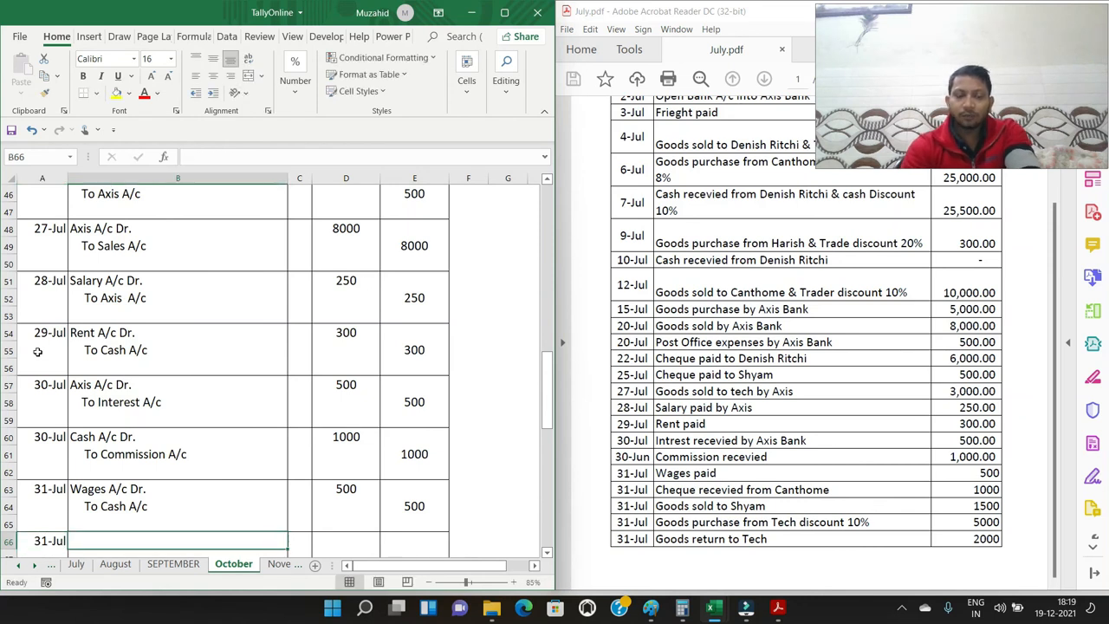
Enter the cheque receipt's accounts: "Axis A/c Dr." in B66 and an indented "To Canthome A/c" in B67
type("Axis A/c Dr.")
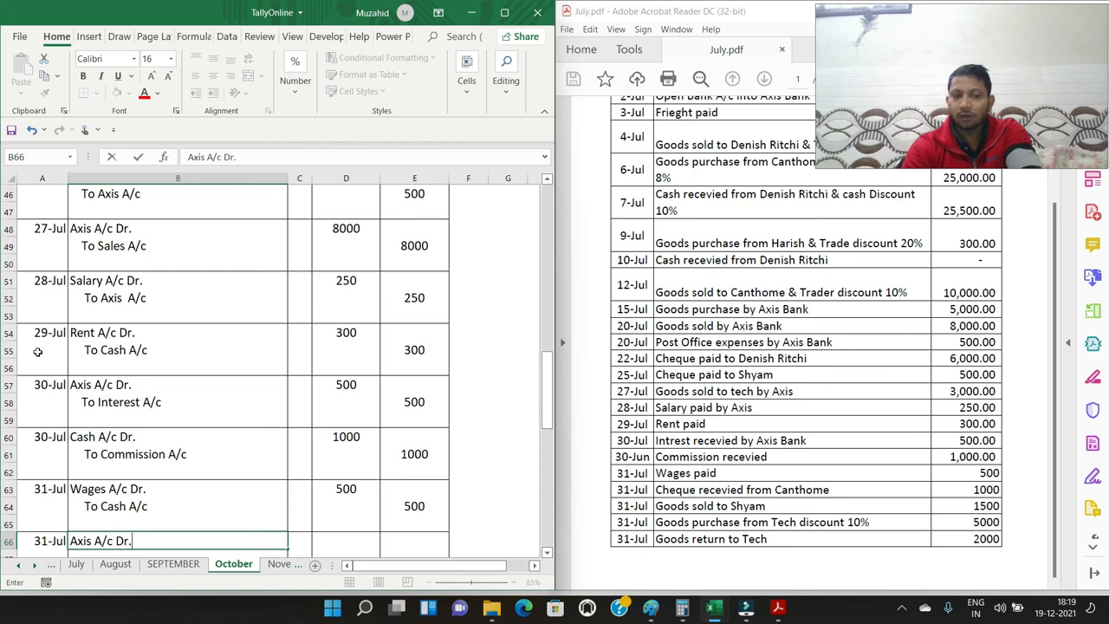
key("Return")
type("To")
type(" Cash")
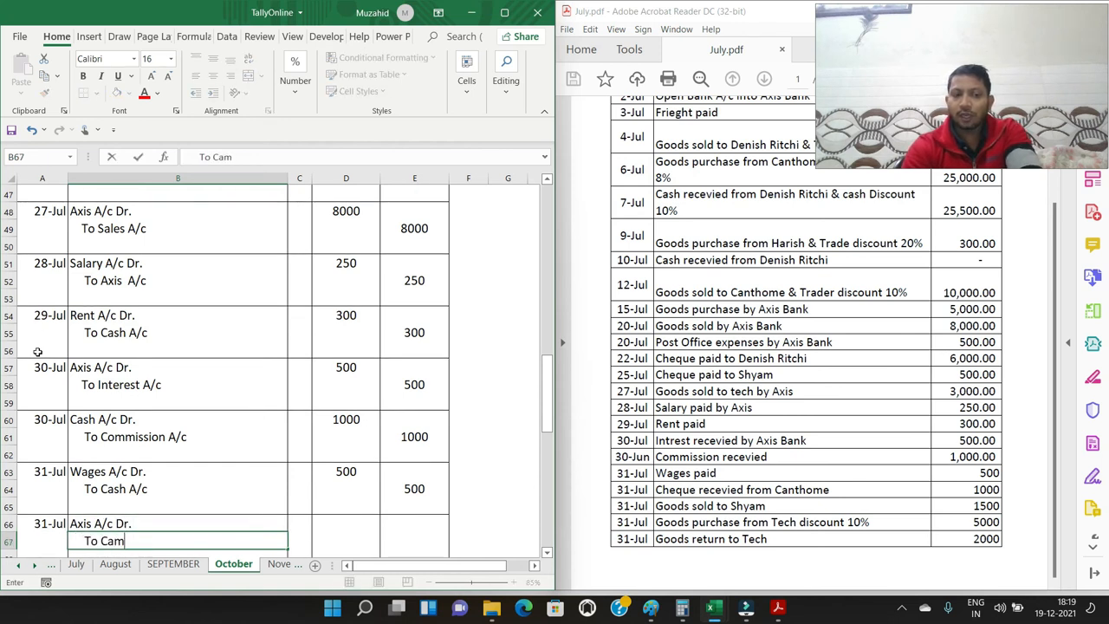
key("BackSpace")
key("BackSpace")
type("nthome A/c")
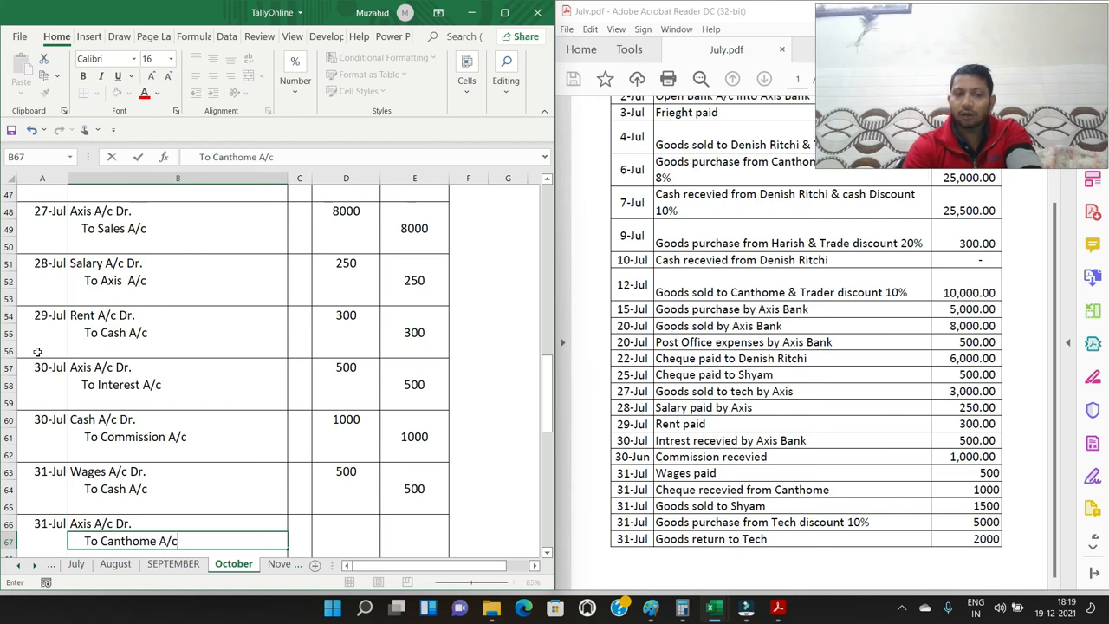
key("Return")
key("Up")
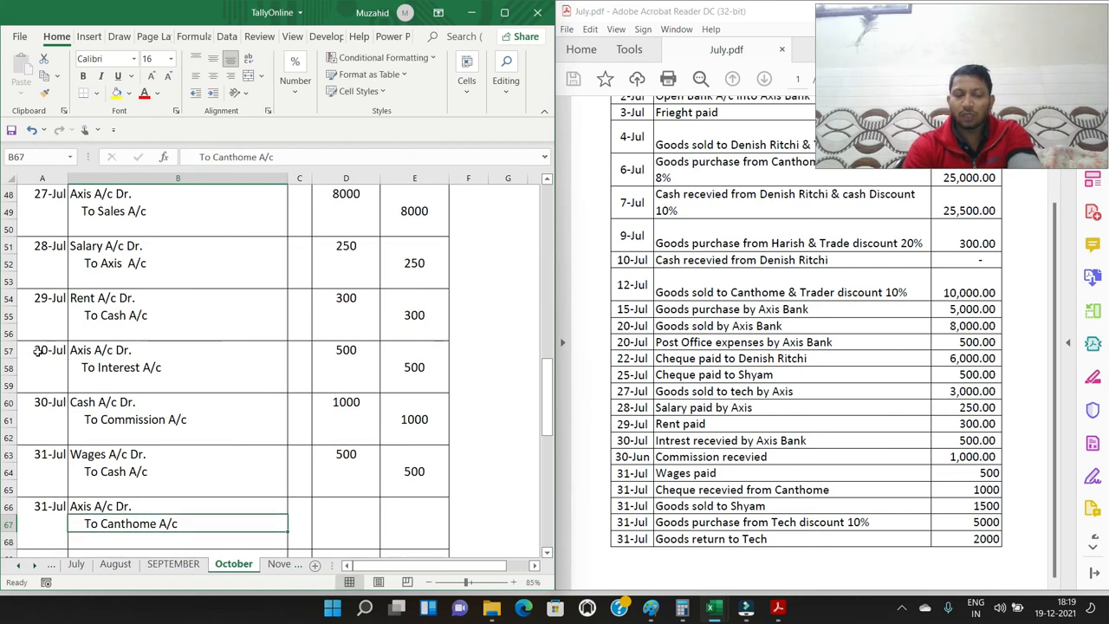
Remove "A/c" from the credit account in B67 so that it reads "To Canthome"
key("super")
key("super")
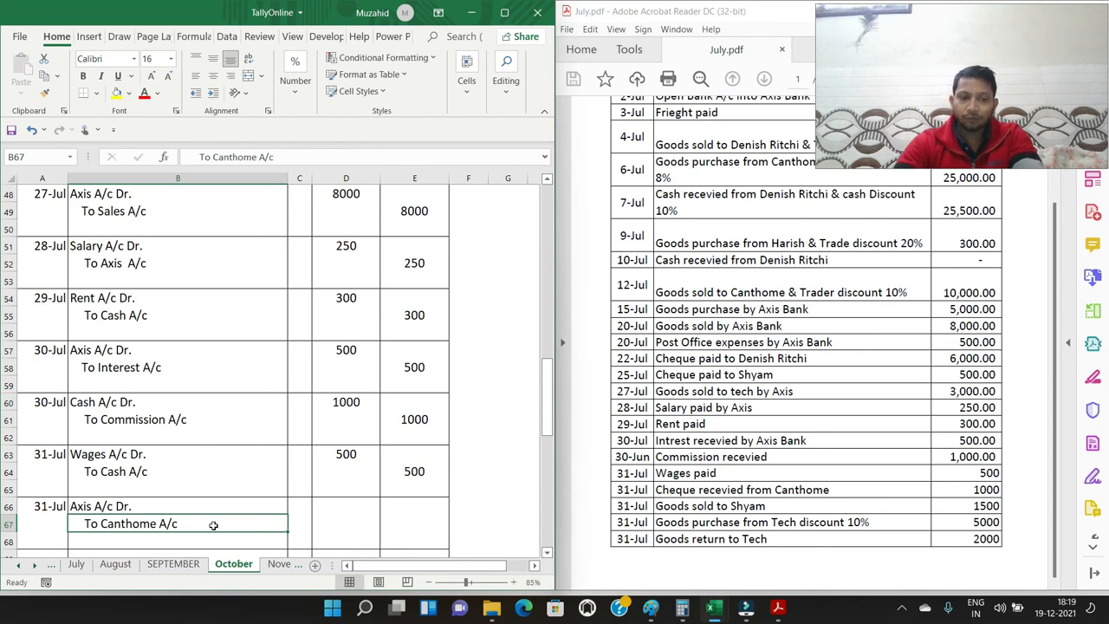
double_click(214, 524)
key("BackSpace")
key("BackSpace")
key("BackSpace")
key("BackSpace")
key("Return")
Enter 1000 as the debit amount in D66 and 1000 as the credit amount in E67 for the Canthome cheque
key("Up")
key("Up")
key("Right")
key("Right")
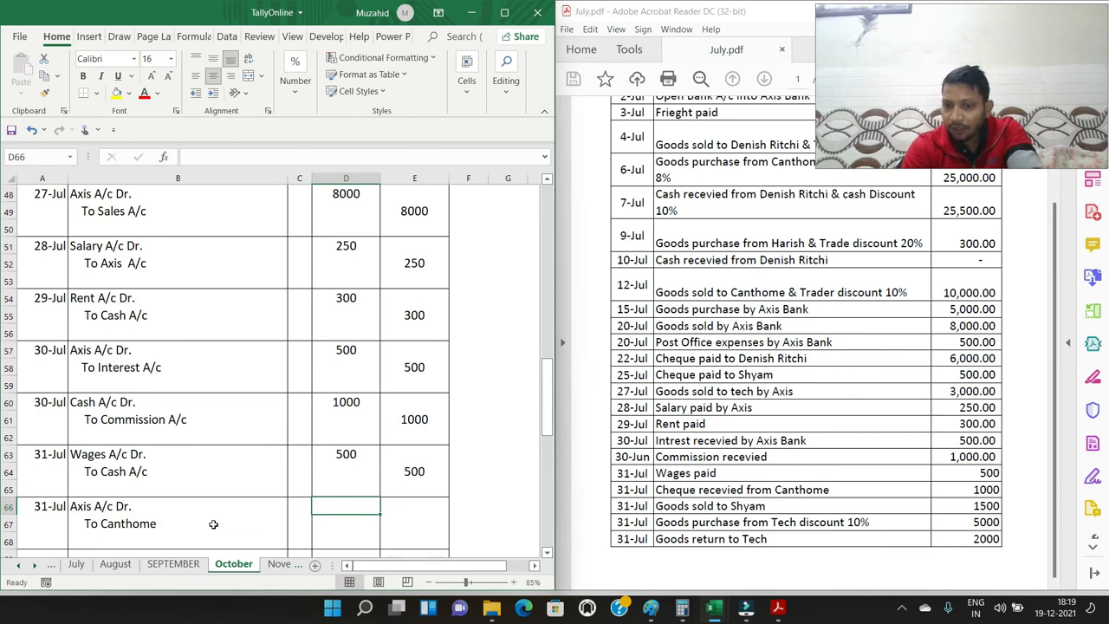
type("1000")
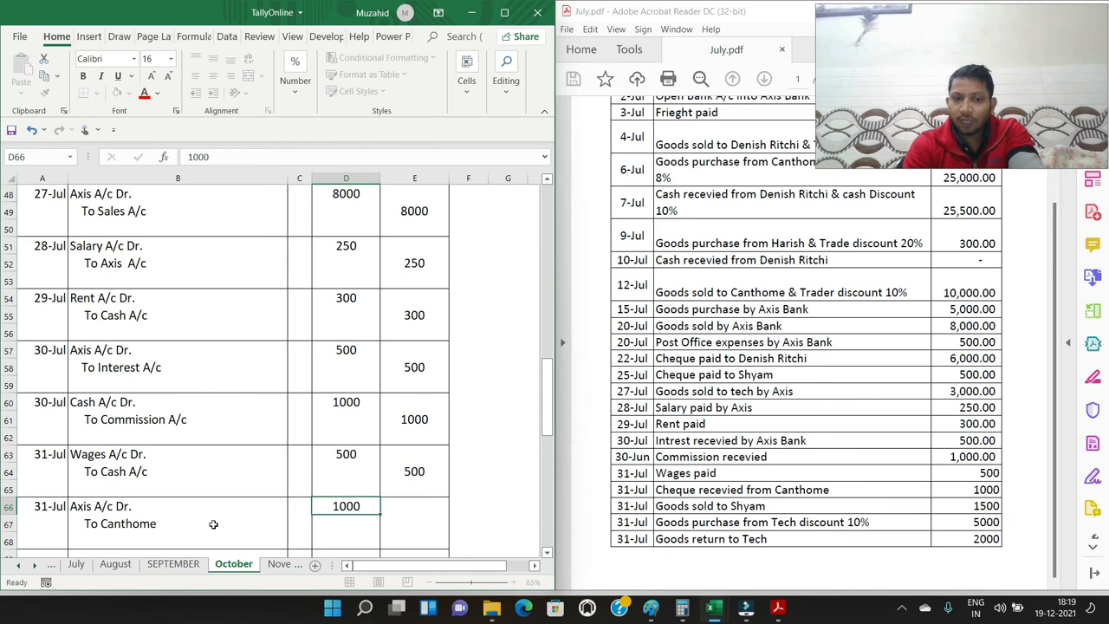
key("Right")
key("Down")
type("1000")
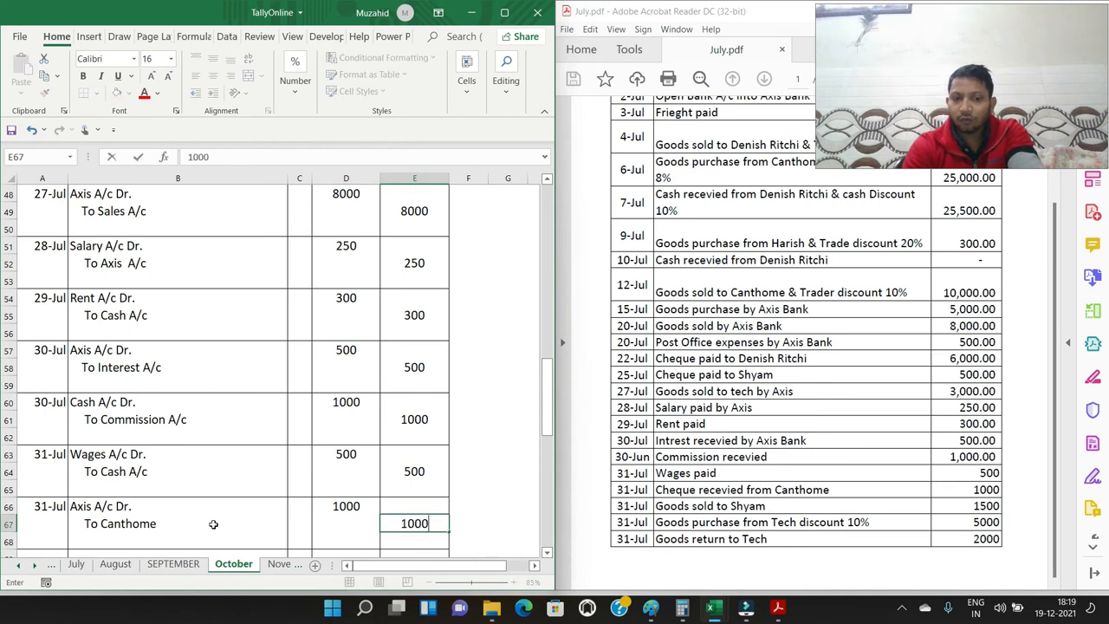
key("Return")
Enter the date 31/7 in A69 for the entry of the goods sold on credit
key("Down")
key("Left")
key("Left")
key("Left")
key("Left")
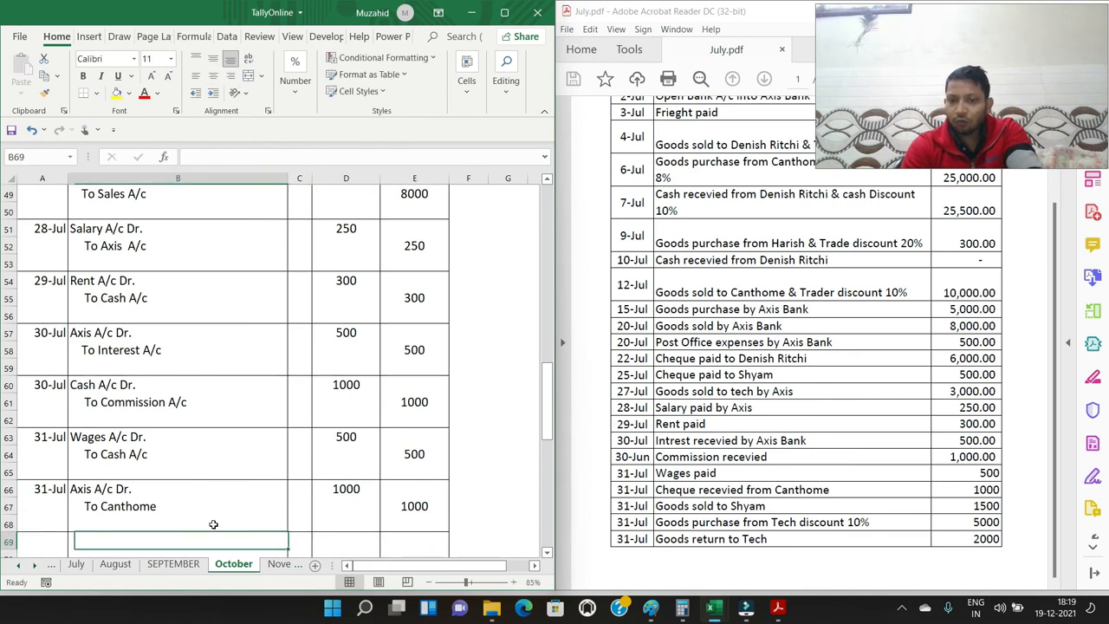
type("31/7")
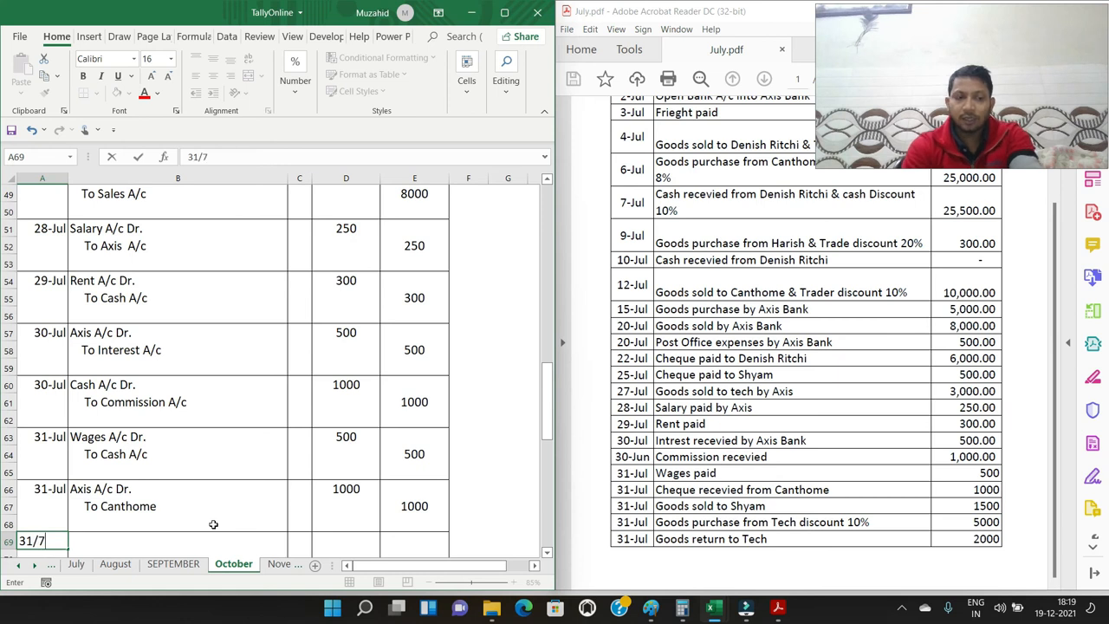
key("Tab")
Enter the credit sale's accounts: the customer's name followed by "Dr." in B69 and an indented "To Sales A/c" in B70
type("Shyam ")
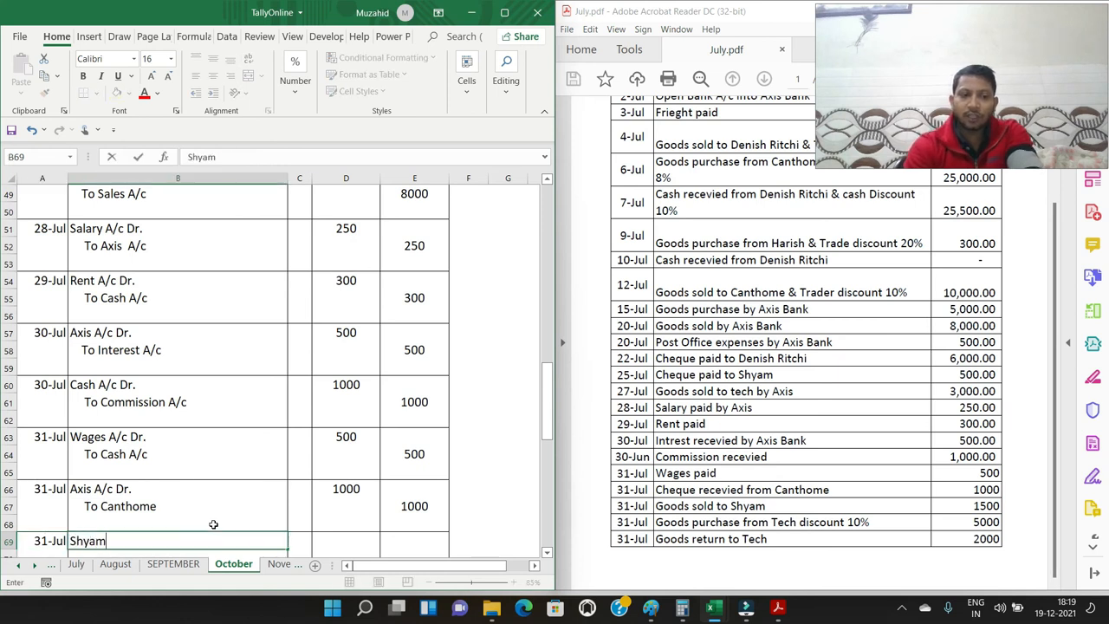
type("Dr.")
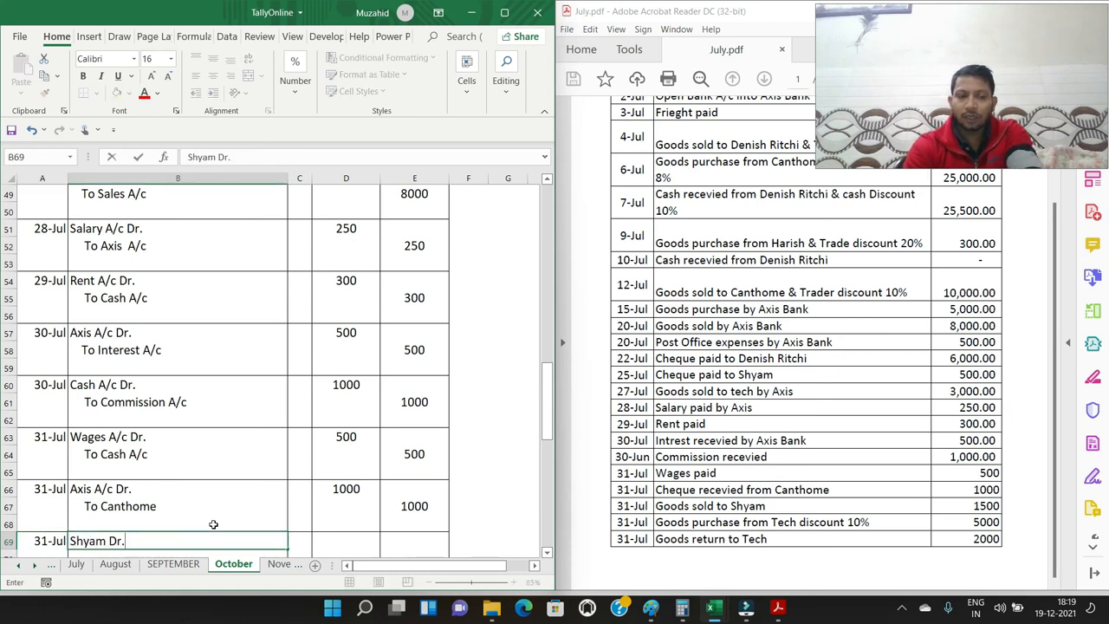
key("Return")
type("To Sales A/c")
key("Return")
Enter 1500 as the debit amount in D69 and 1500 as the credit amount in E70 for the credit sale
key("Up")
key("Up")
key("Right")
key("Right")
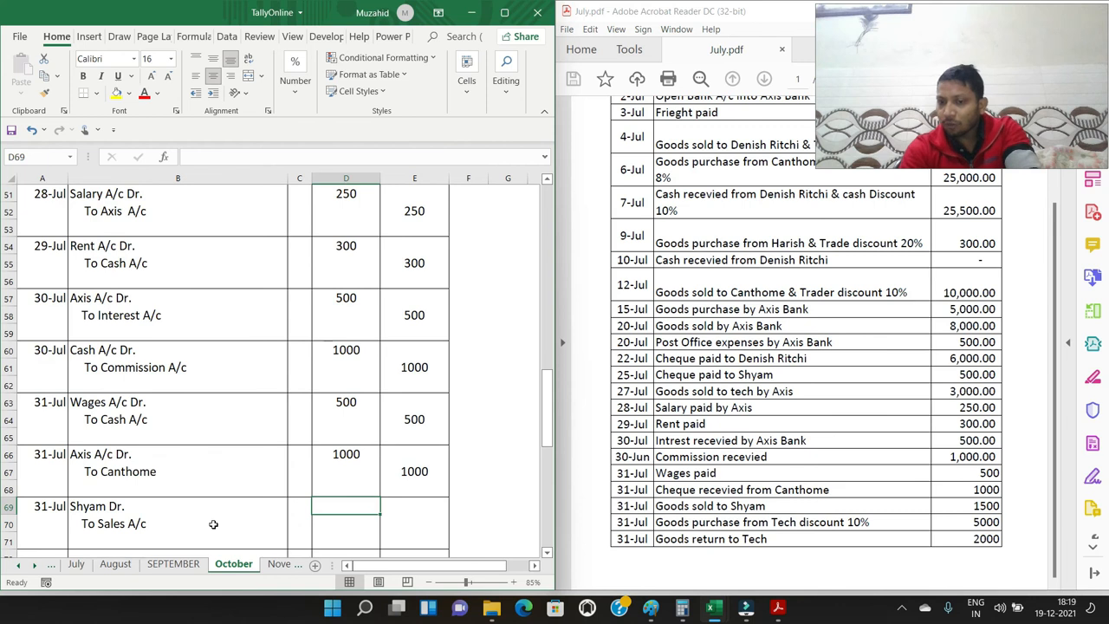
type("15000")
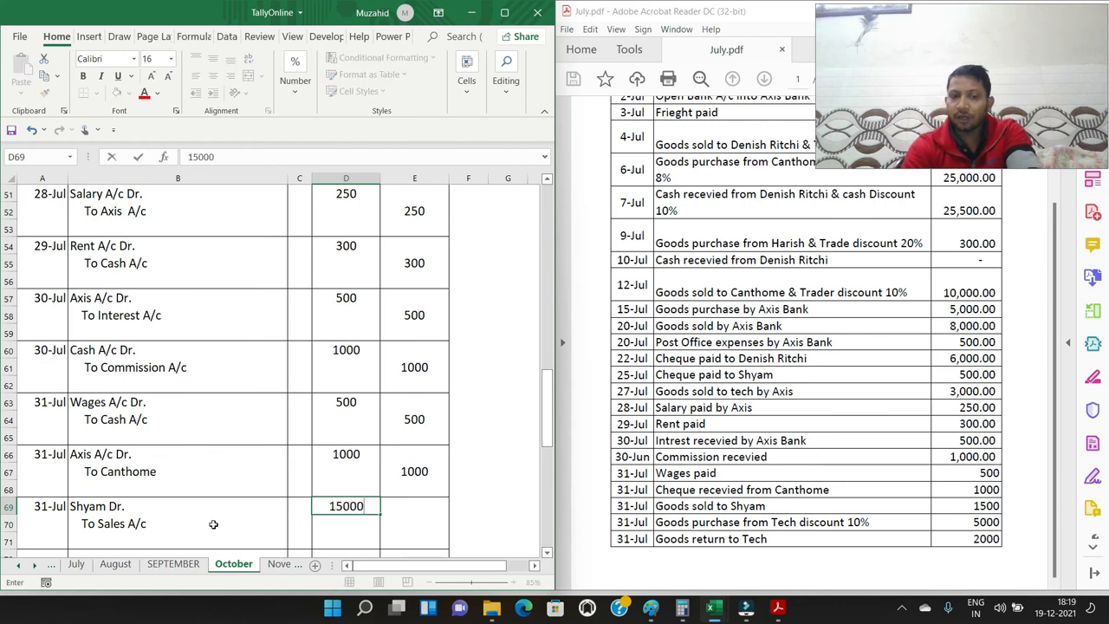
key("BackSpace")
key("Right")
key("Down")
type("1")
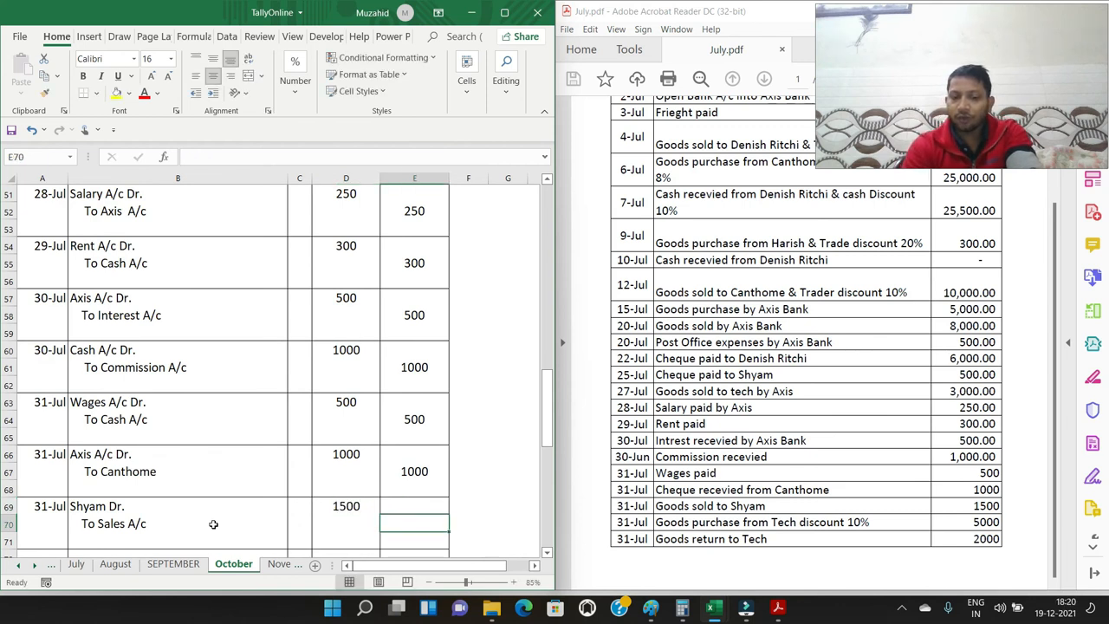
type("500")
key("Down")
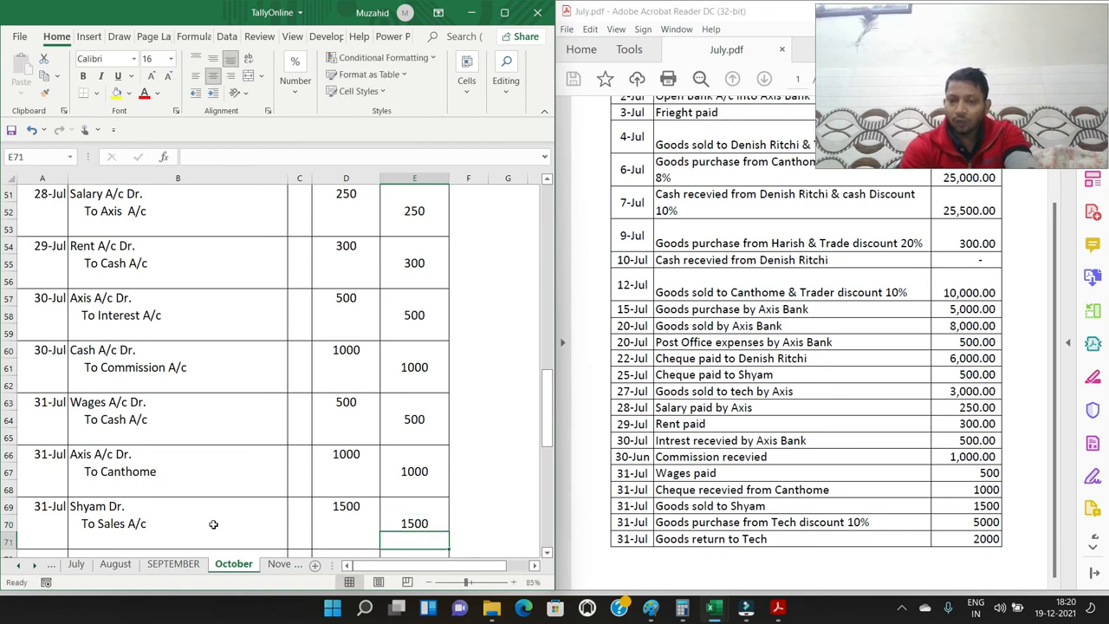
key("Down")
key("Left")
key("Left")
key("Left")
key("Left")
key("Down")
key("Down")
key("Down")
key("Down")
key("Down")
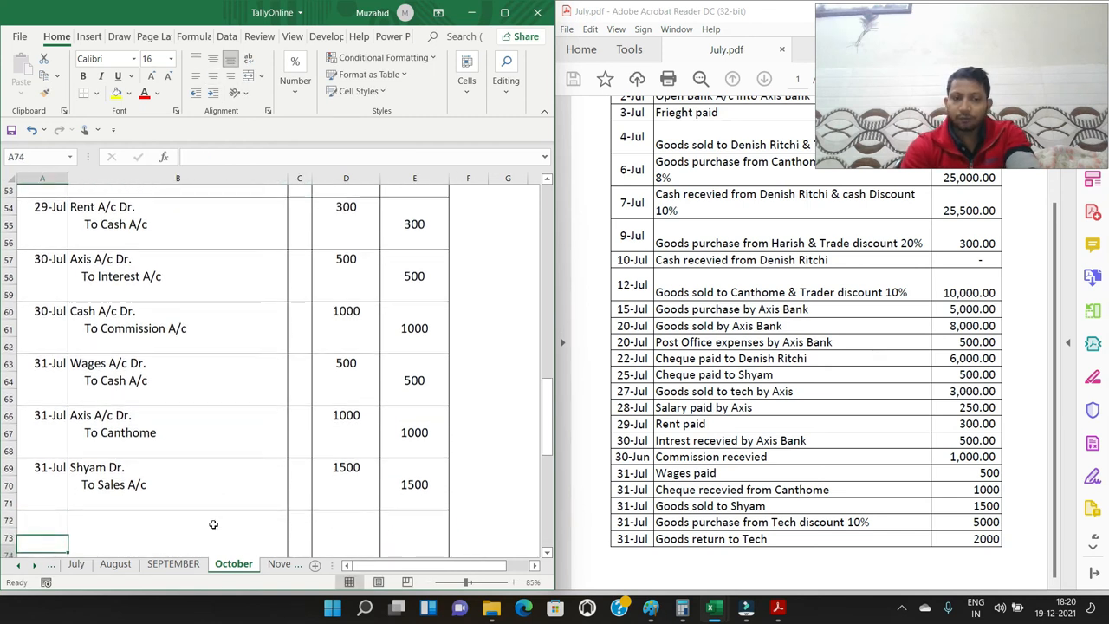
key("Down")
key("Down")
key("Down")
key("Down")
key("Down")
key("Up")
key("Up")
key("Up")
key("Up")
key("Up")
key("Up")
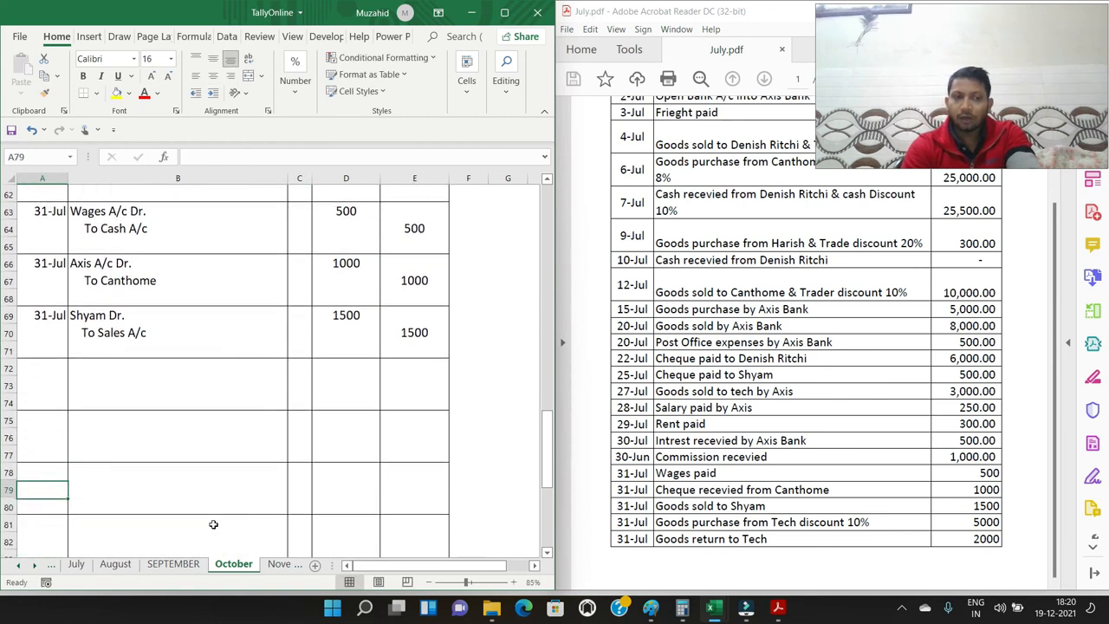
key("Up")
key("Up")
key("Up")
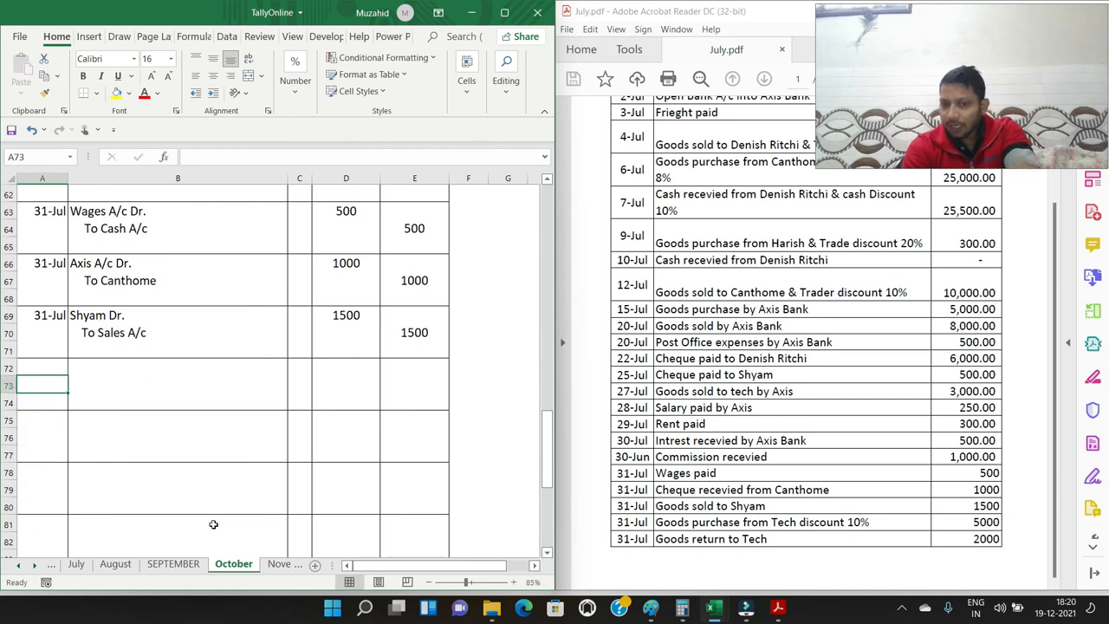
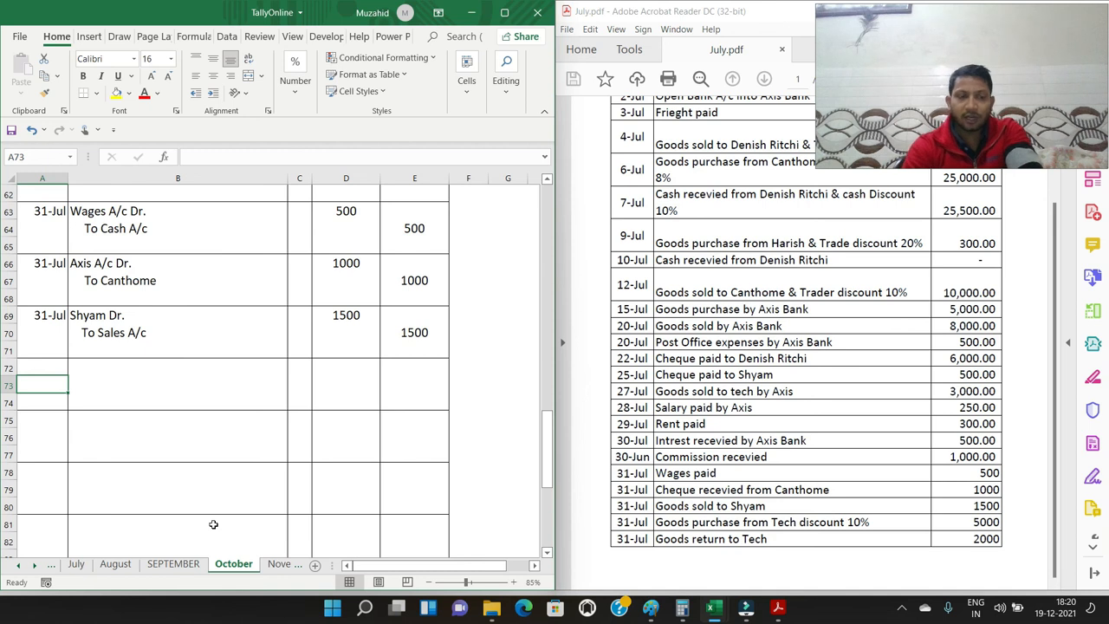
Enter the date 31/7 in A72 for the entry of the discounted goods purchase from Tech
key("Up")
type("31/7")
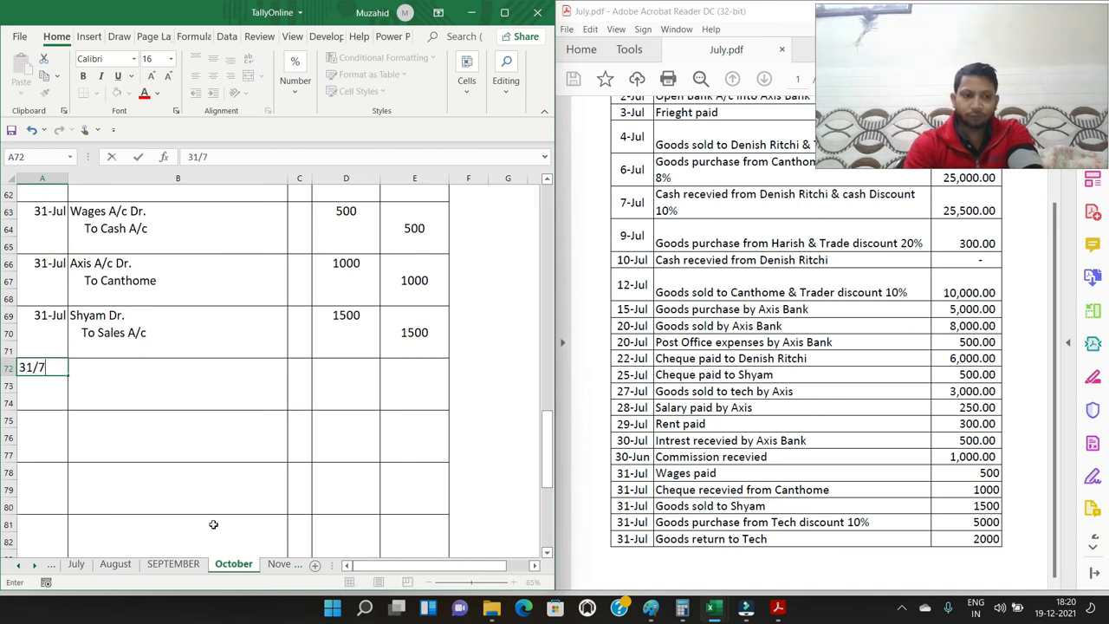
key("Tab")
Enter the purchase's accounts: "Purchase A/c Dr." in B72 and an indented "To Tech" in B73
type("Purchas")
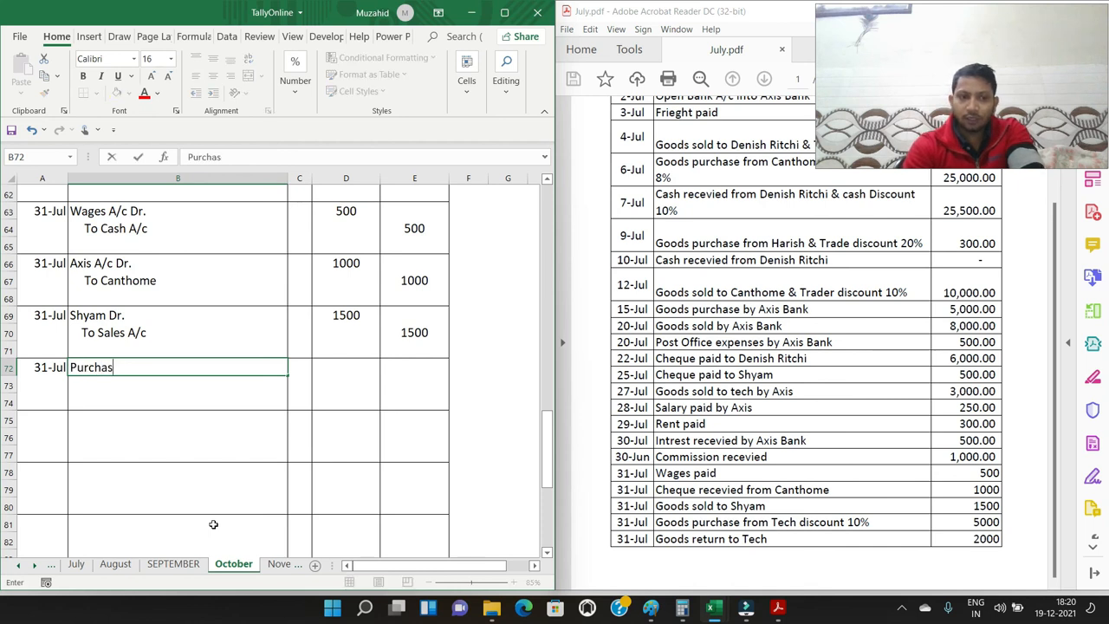
type("e A/c Dr.")
key("Return")
type("To")
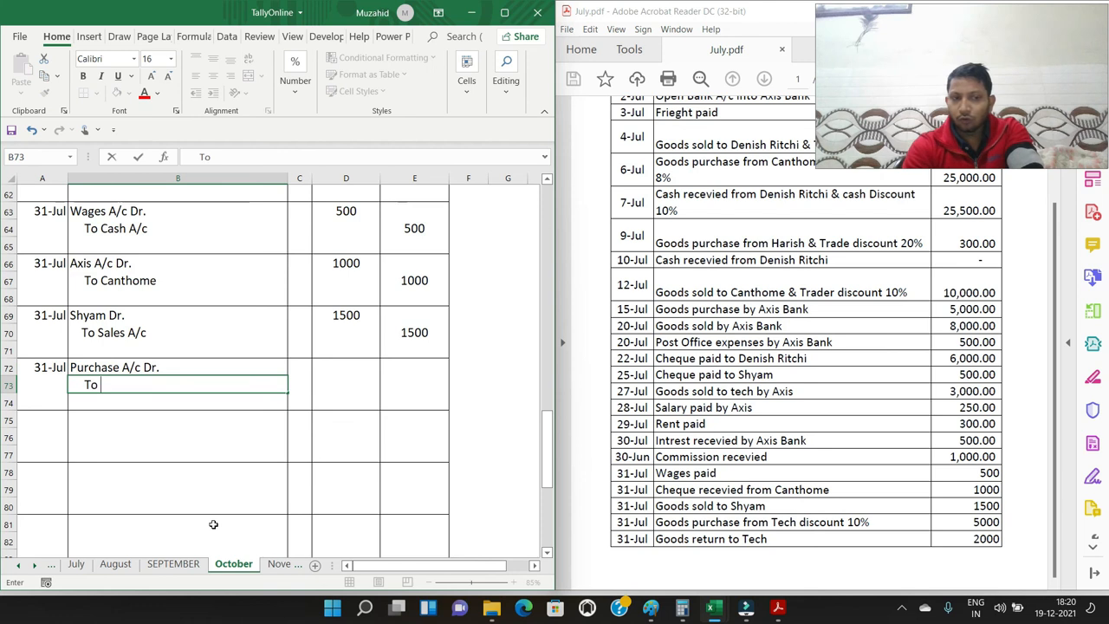
type(" Tech")
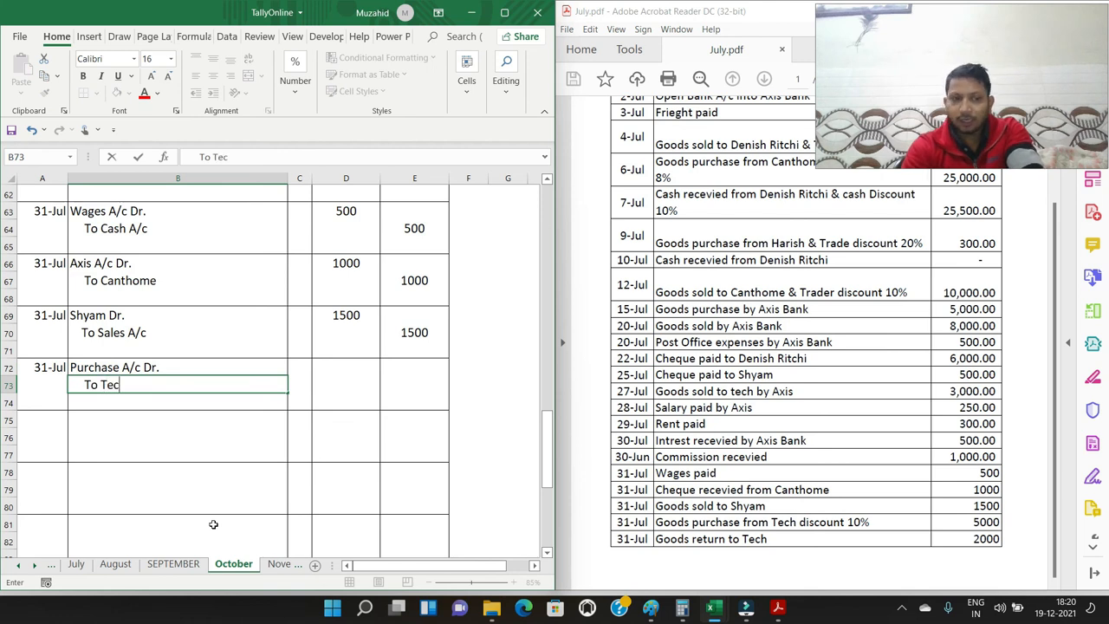
Enter 4500 as the debit amount in D72 and 4500 as the credit amount in E73 for the Tech purchase
key("Tab")
key("Tab")
key("Up")
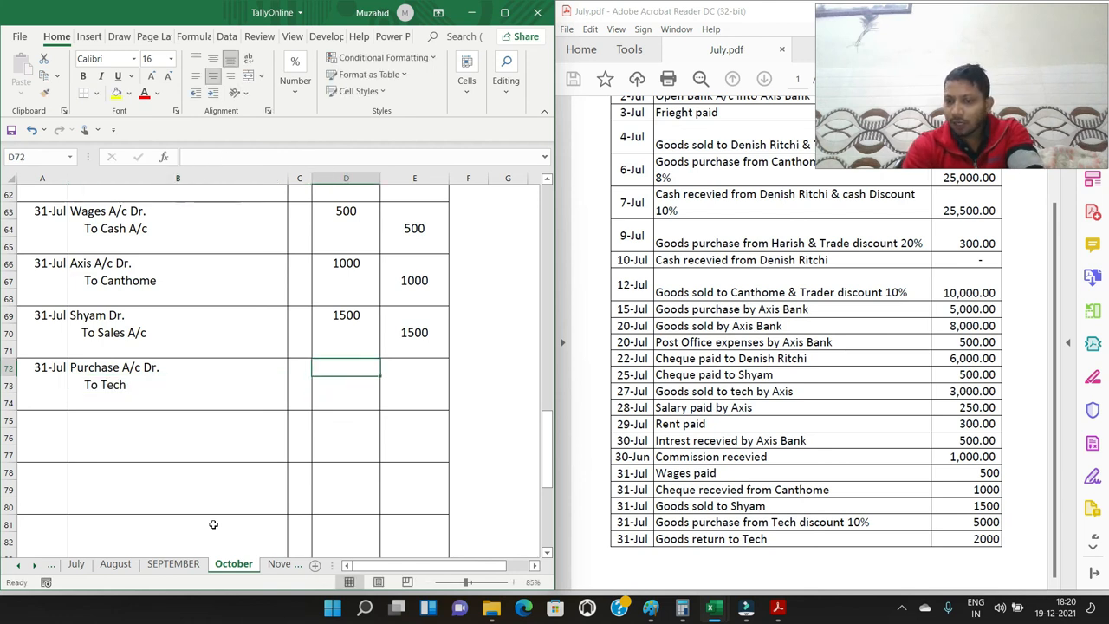
type("5000")
key("BackSpace")
key("BackSpace")
key("BackSpace")
key("BackSpace")
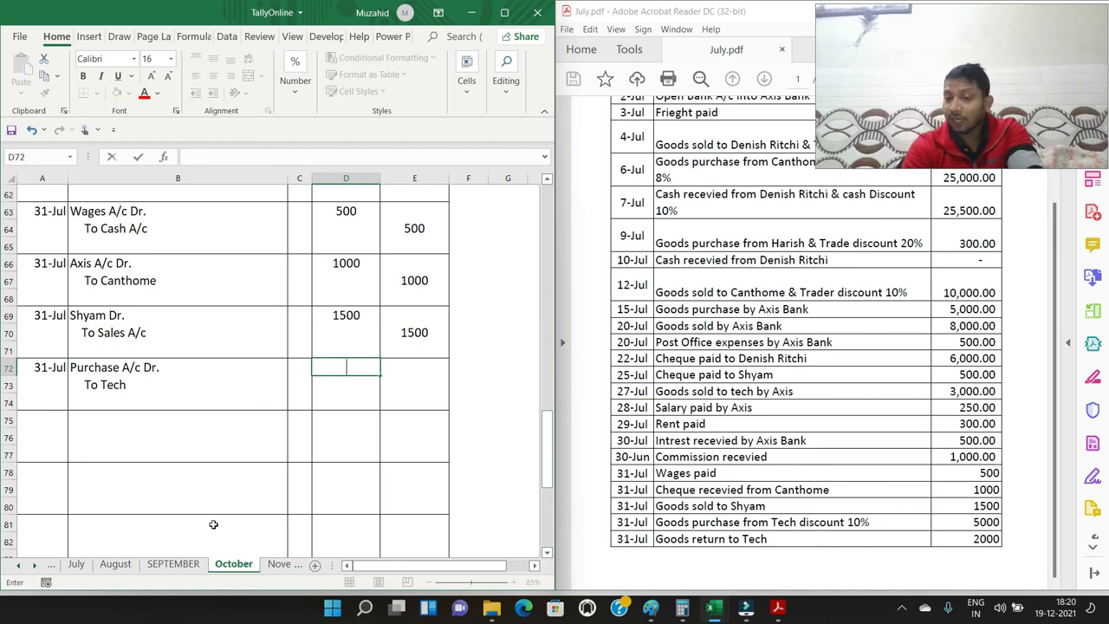
type("4500")
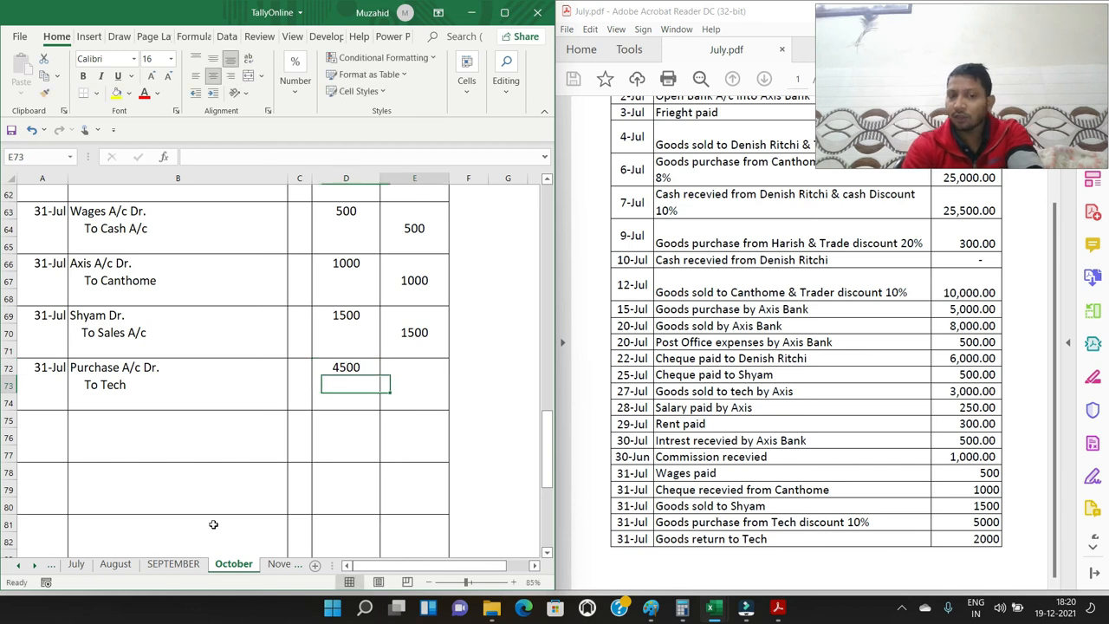
key("Right")
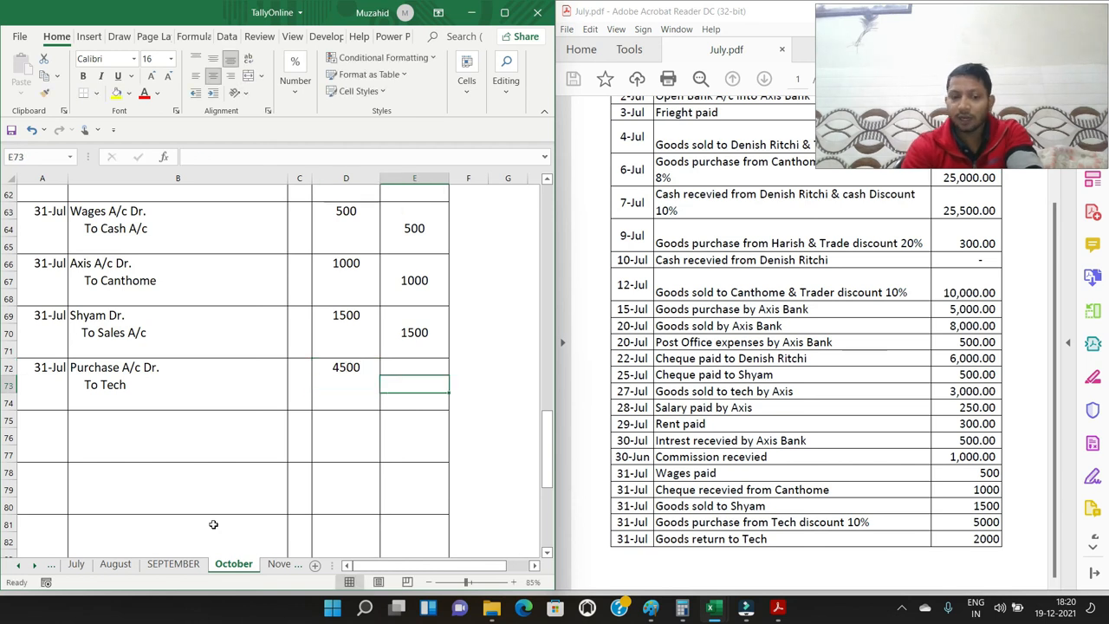
type("4500")
key("Return")
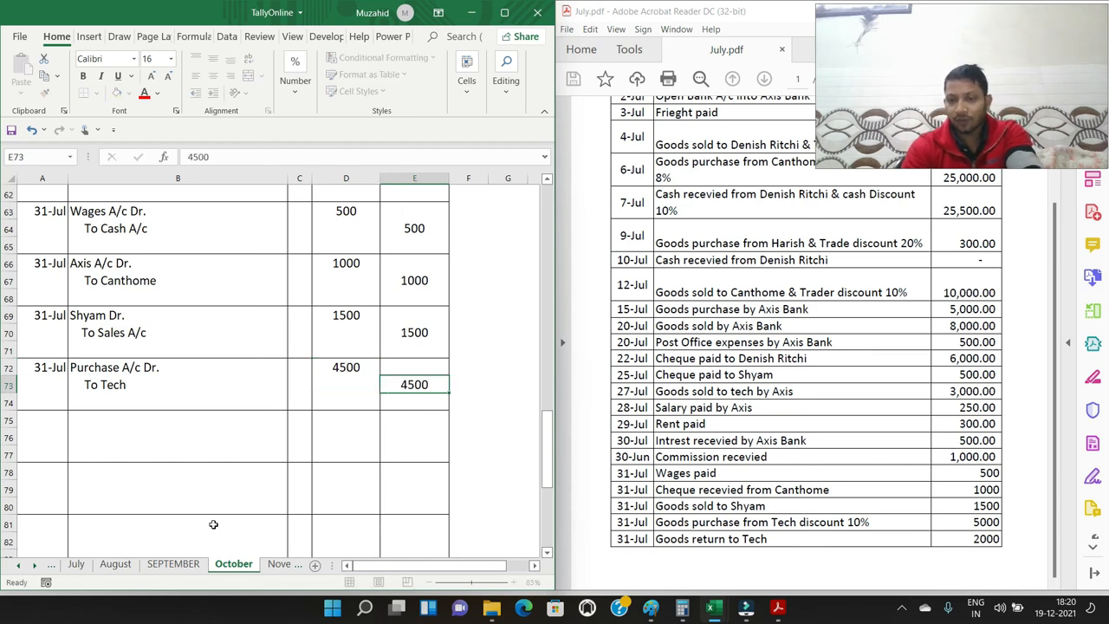
Enter the date 31/7 in A75 for the entry of the goods returned to Tech
key("Left")
key("Left")
key("Left")
key("Left")
key("Down")
key("Down")
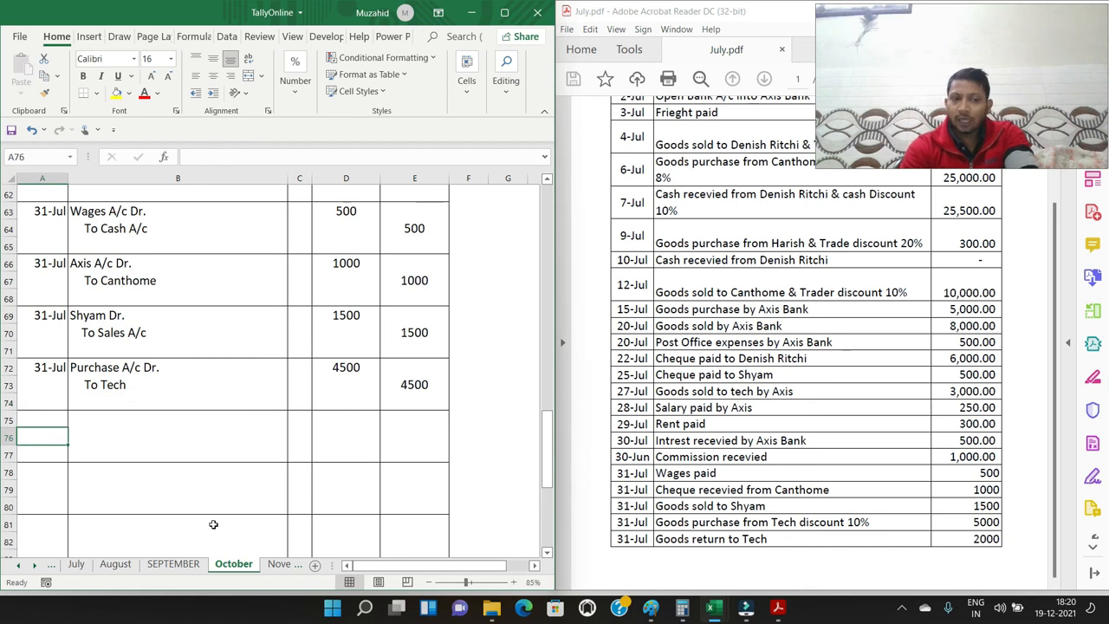
key("Up")
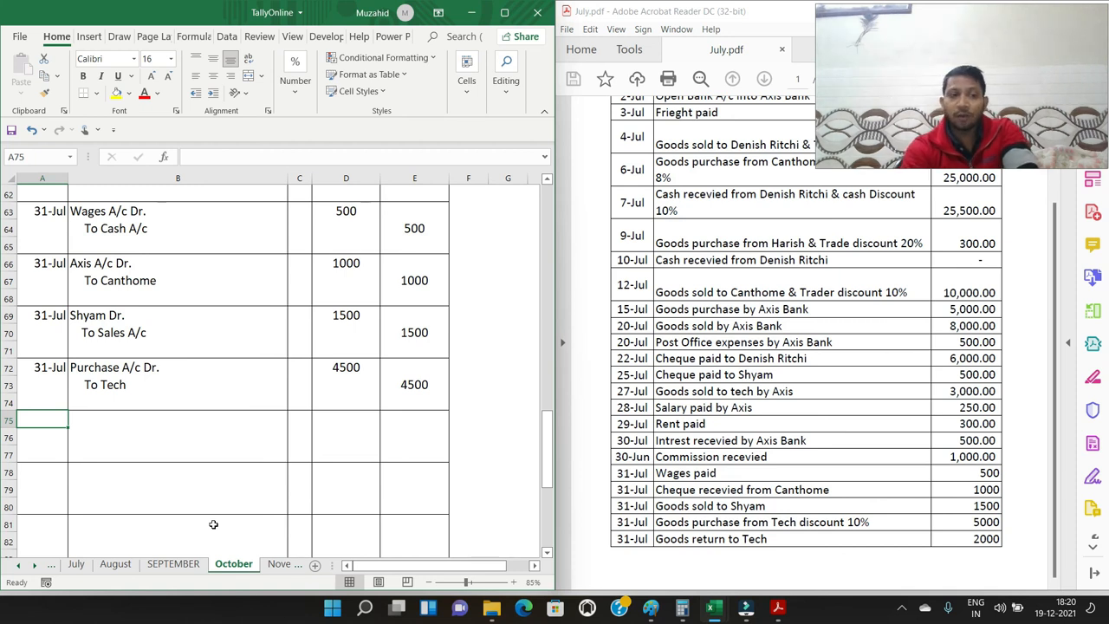
type("31/")
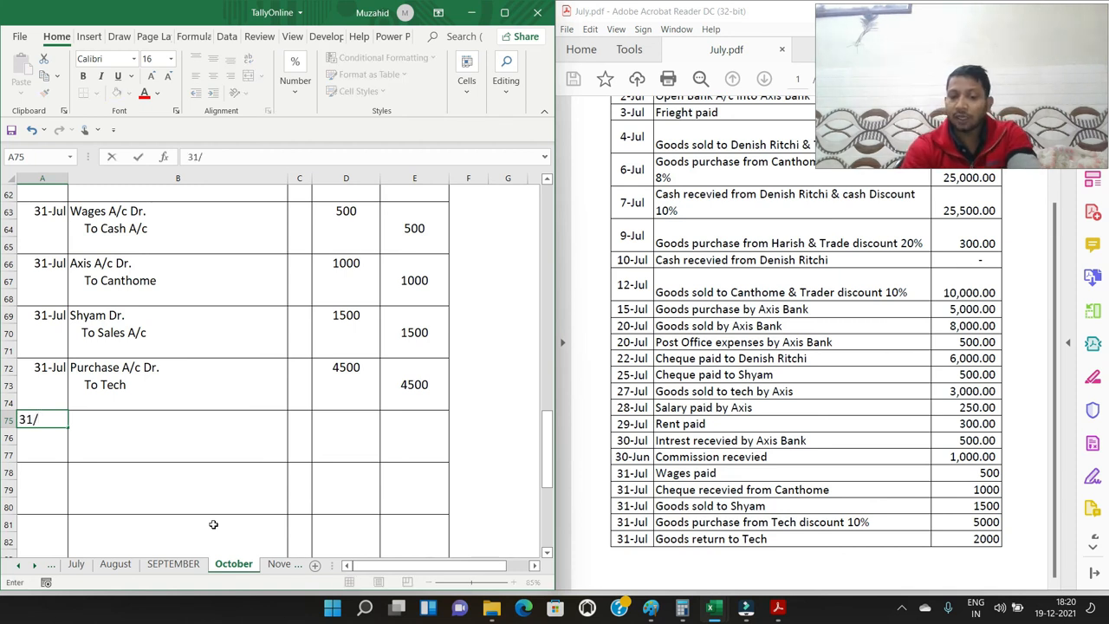
type("7")
key("Return")
Enter the return's accounts: "Tech Dr." in B75 and an indented "To Purchase Return A/c" in B76
key("Right")
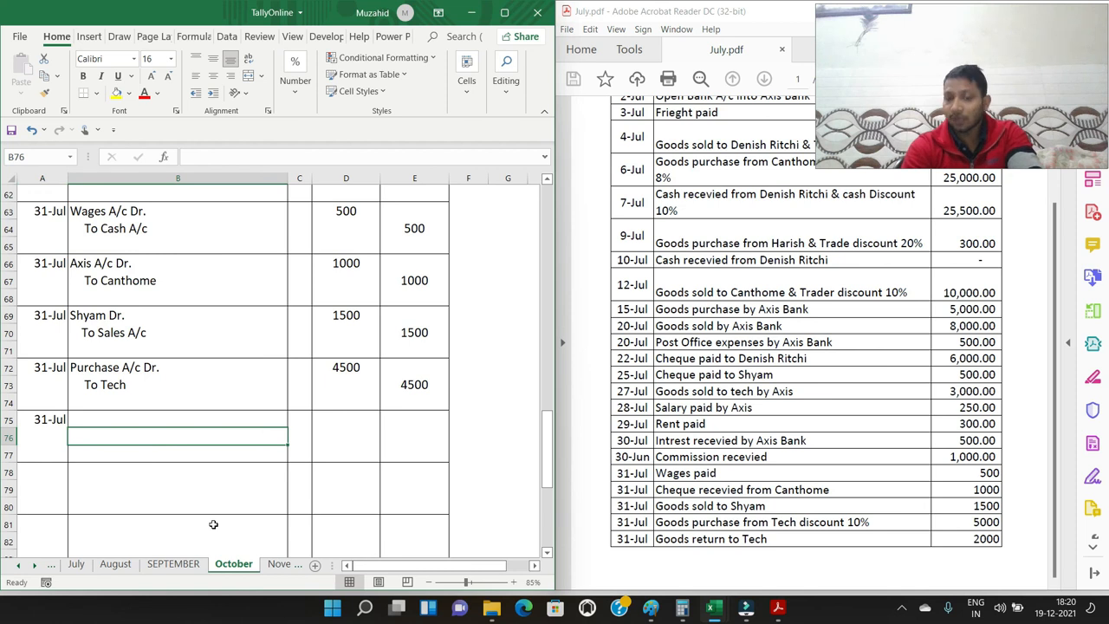
key("Up")
type("Tec")
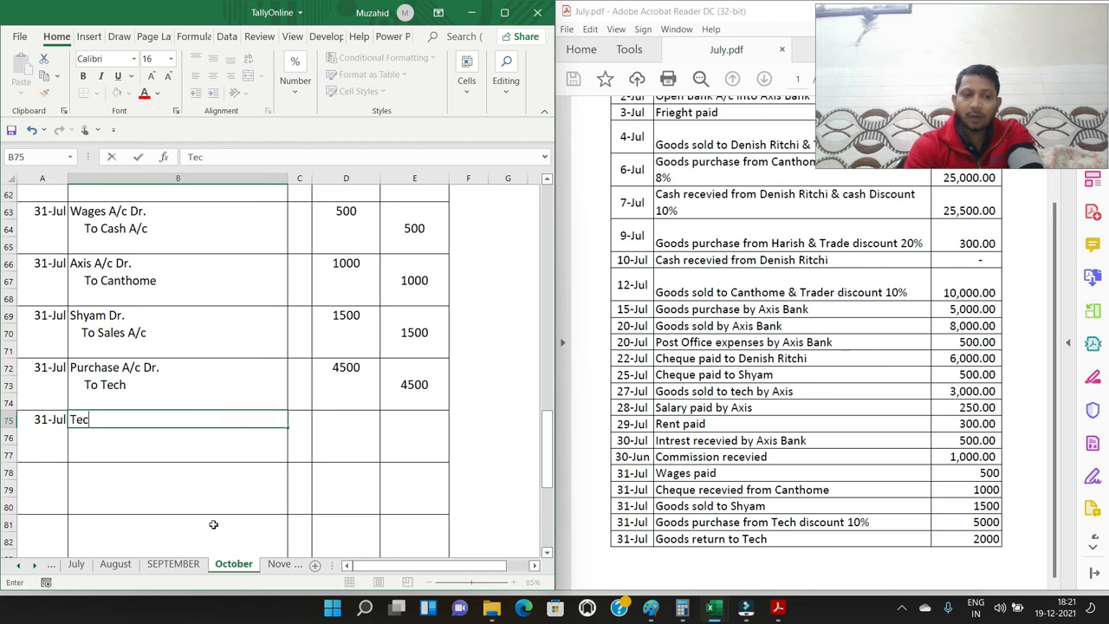
type("h Dr.")
key("Return")
type("To")
key("BackSpace")
key("BackSpace")
key("BackSpace")
type("To Purchase Return A/c")
key("Return")
Enter 2000 as the debit amount in D75 and 2000 as the credit amount in E76 for the goods return
key("Up")
key("Up")
key("Right")
key("Right")
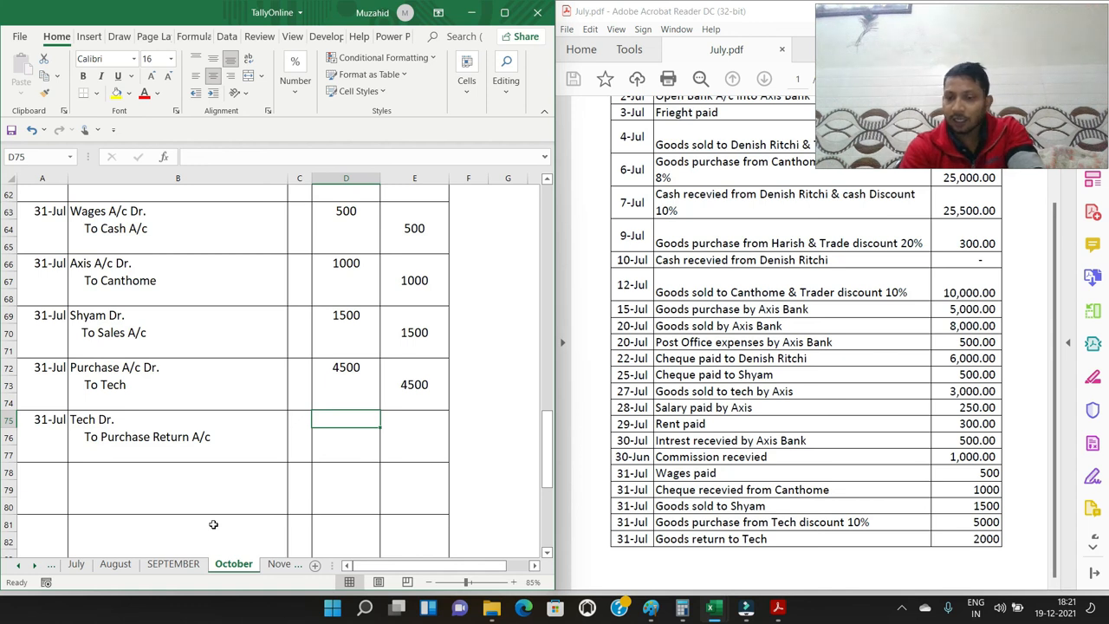
type("2000")
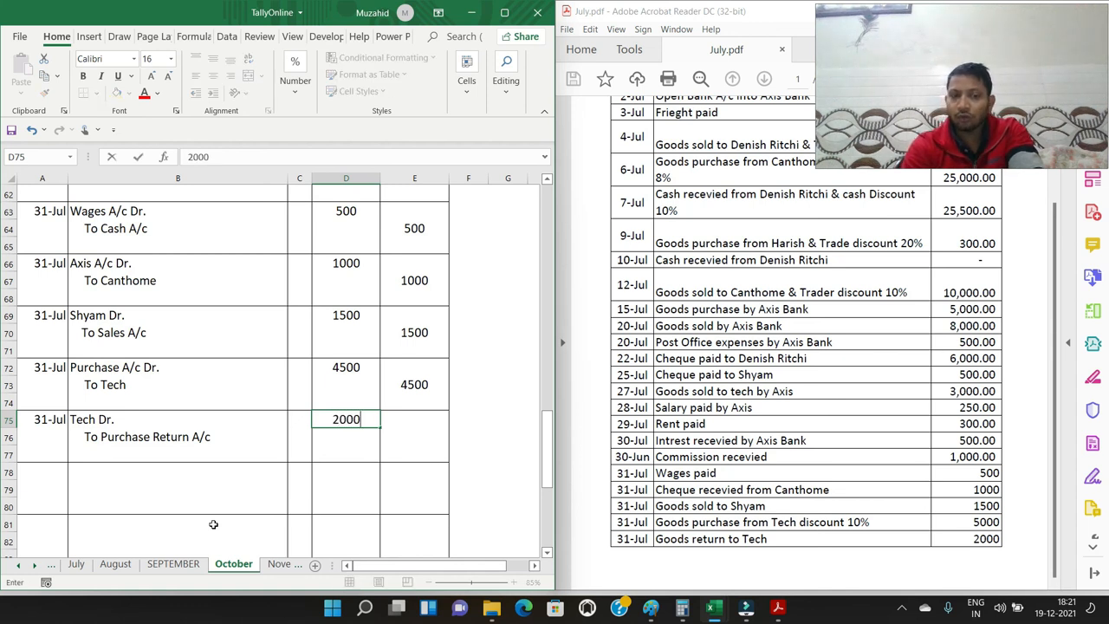
key("Tab")
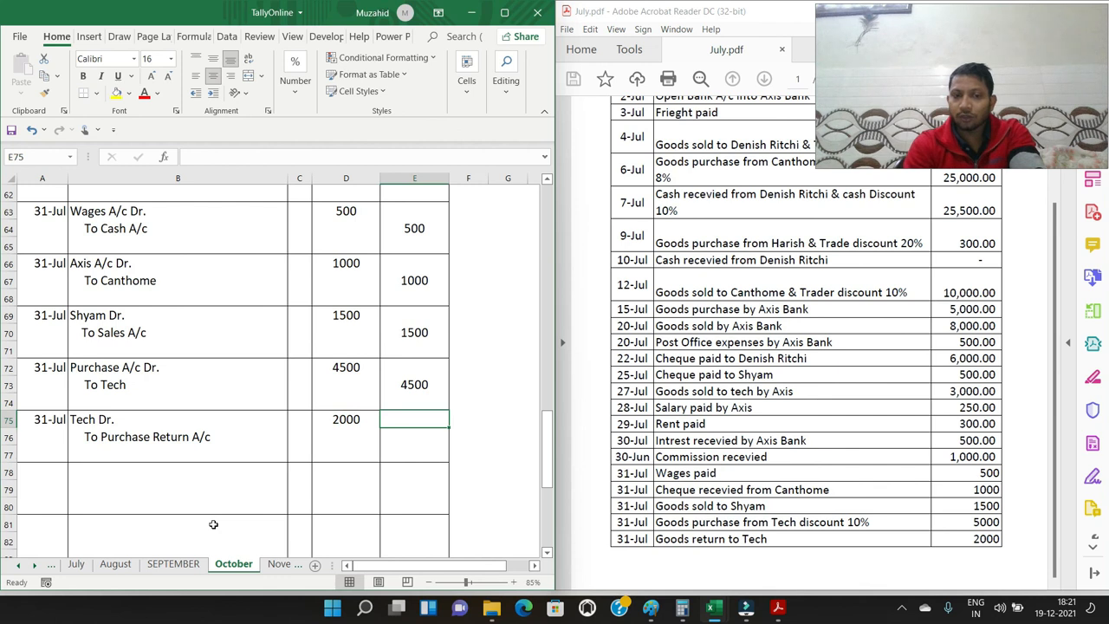
key("Down")
type("2000")
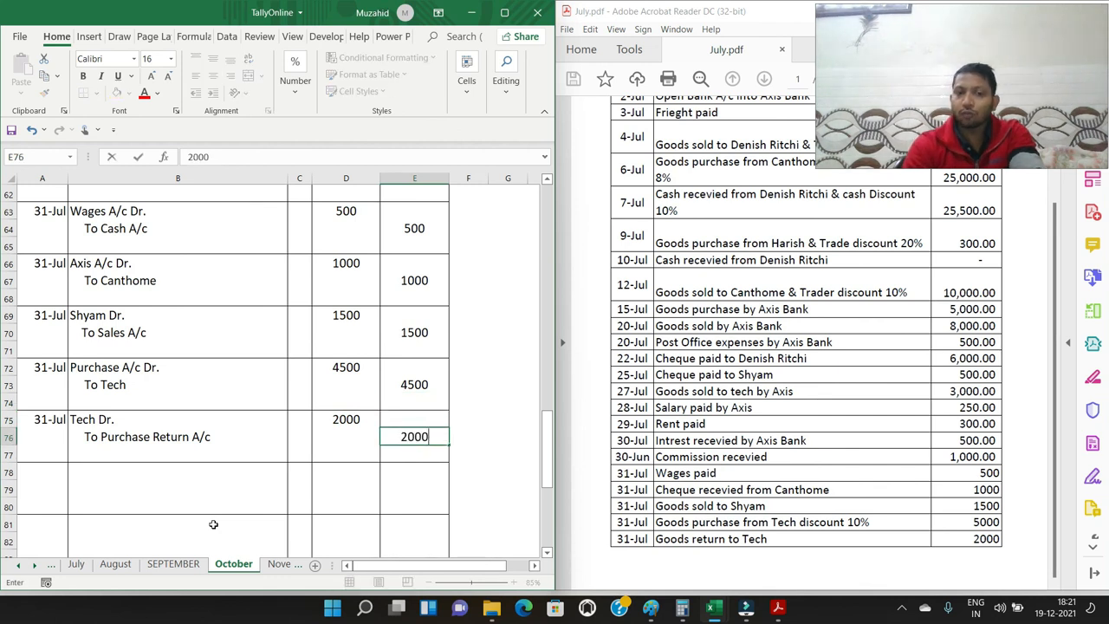
key("Return")
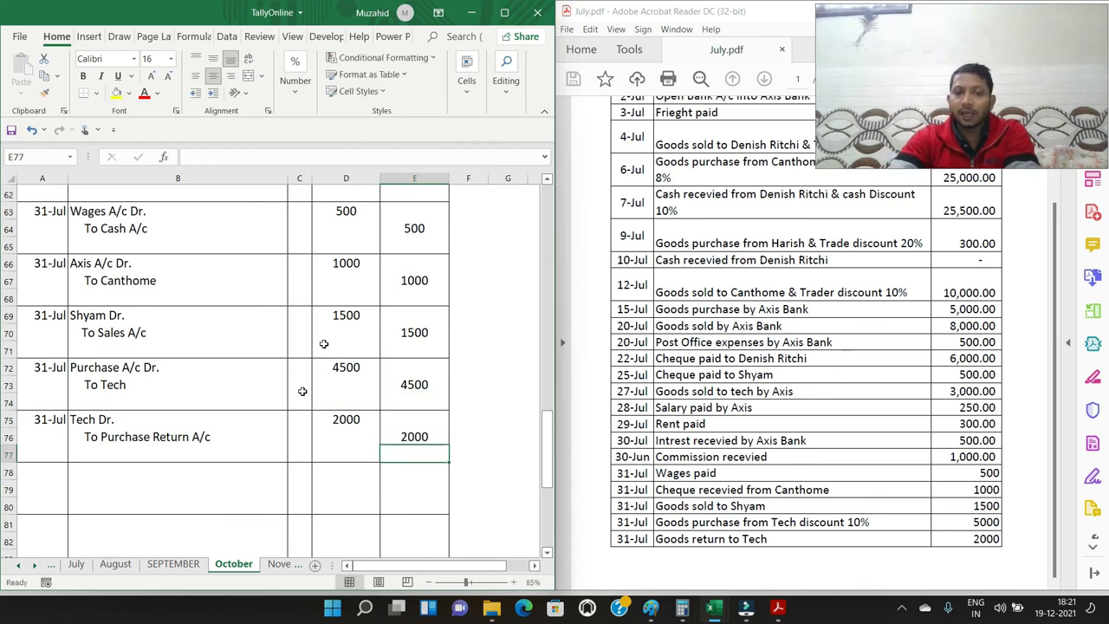
Maximize the workbook window and review the journal entries from 1 July down to the last 31 July entry
left_click(504, 12)
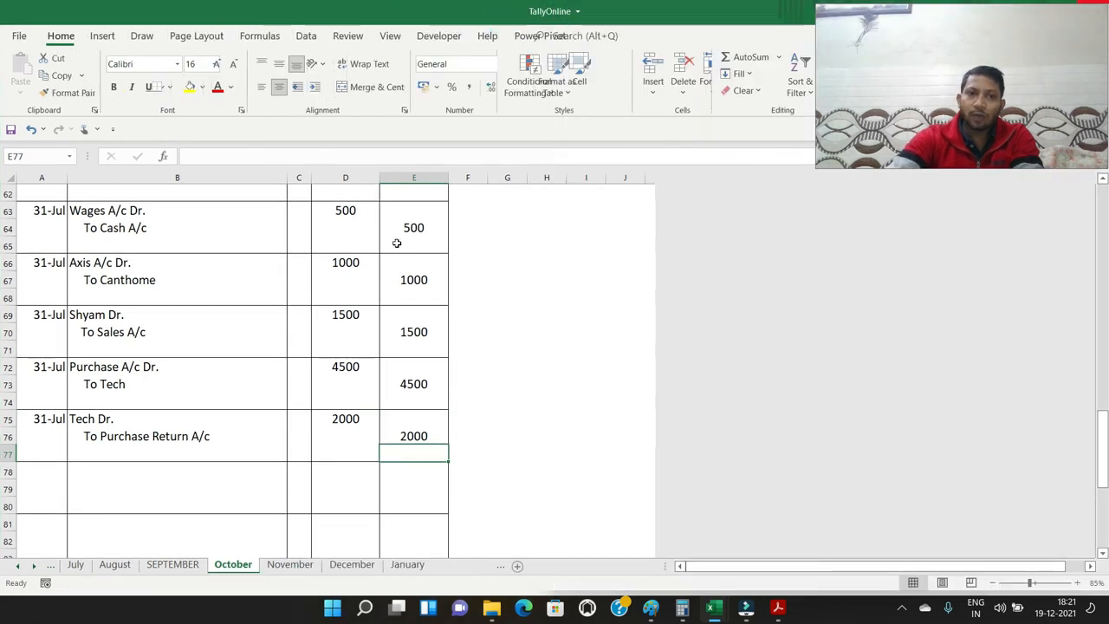
scroll(373, 281, "up", 17)
scroll(330, 280, "up", 3)
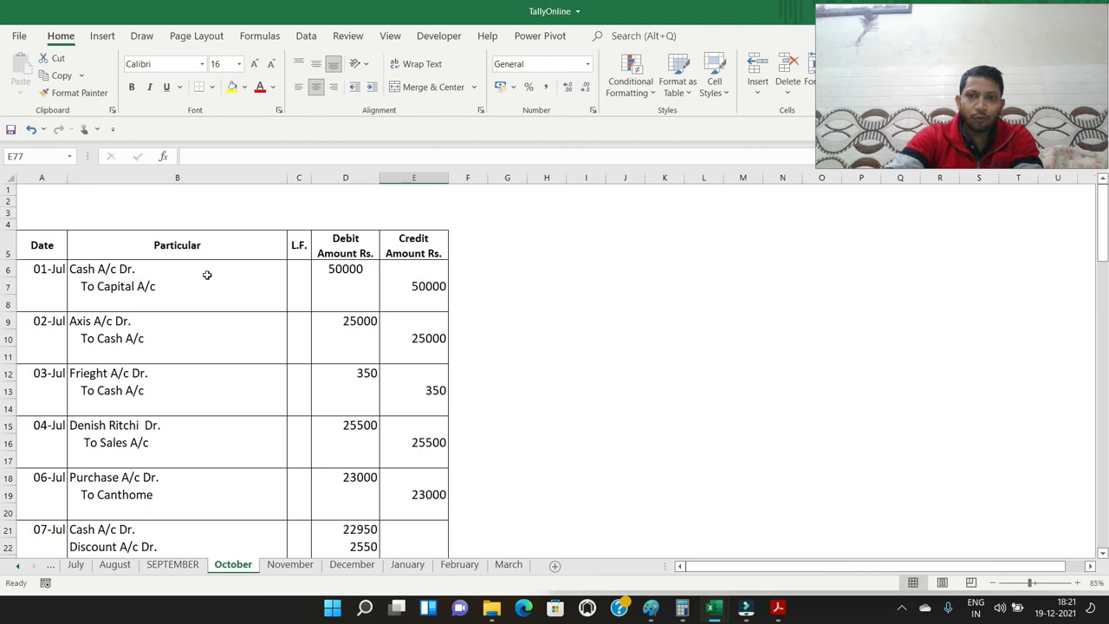
scroll(207, 274, "down", 3)
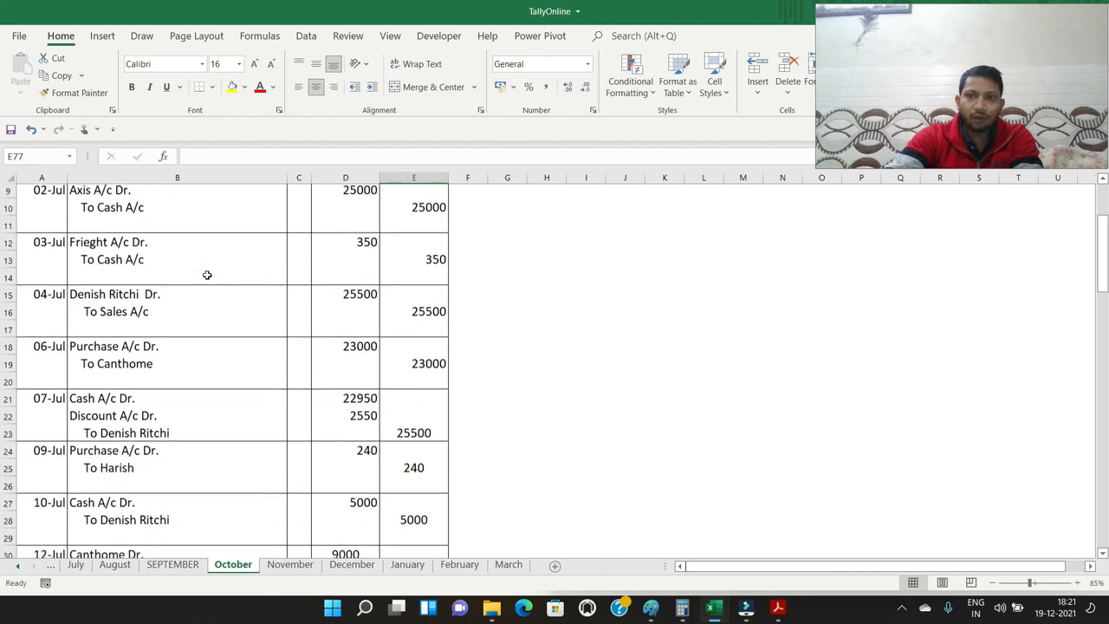
scroll(207, 274, "down", 4)
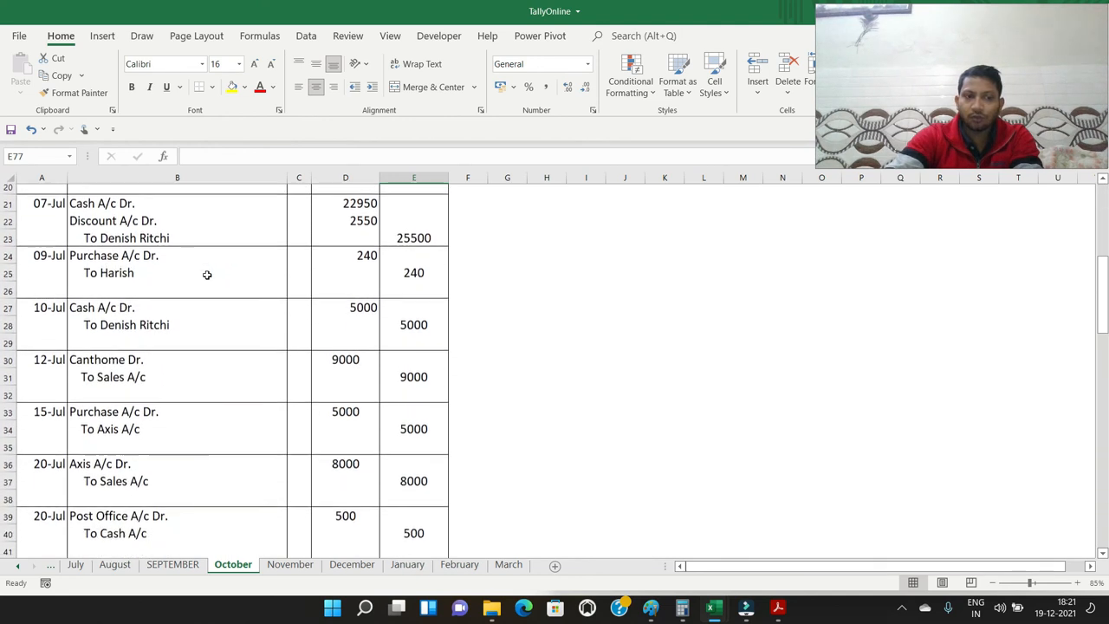
scroll(207, 275, "down", 8)
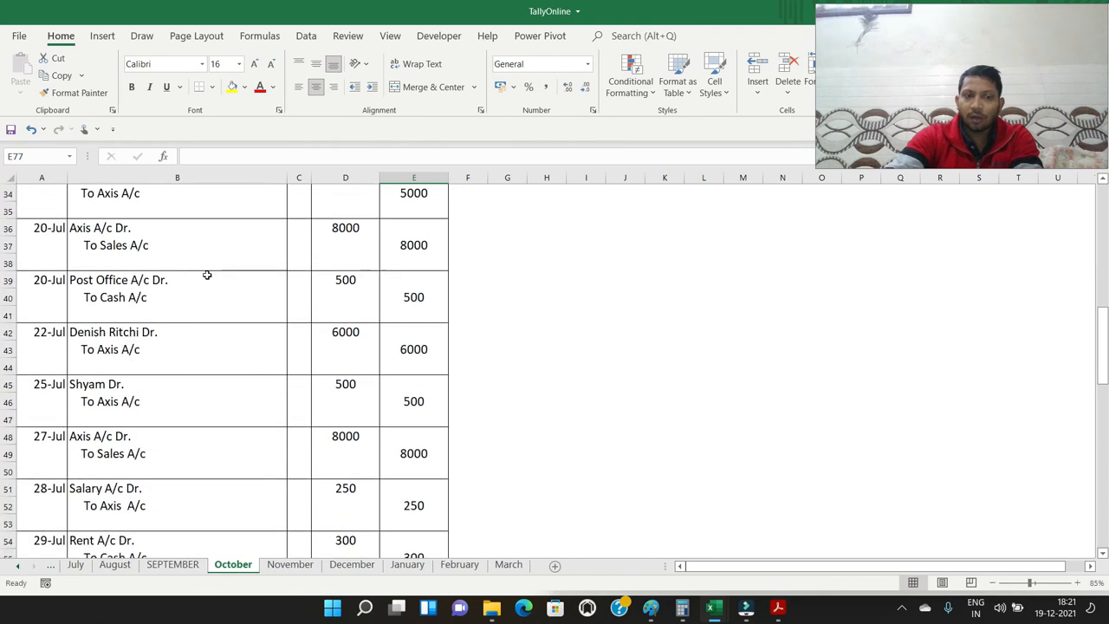
scroll(208, 274, "down", 6)
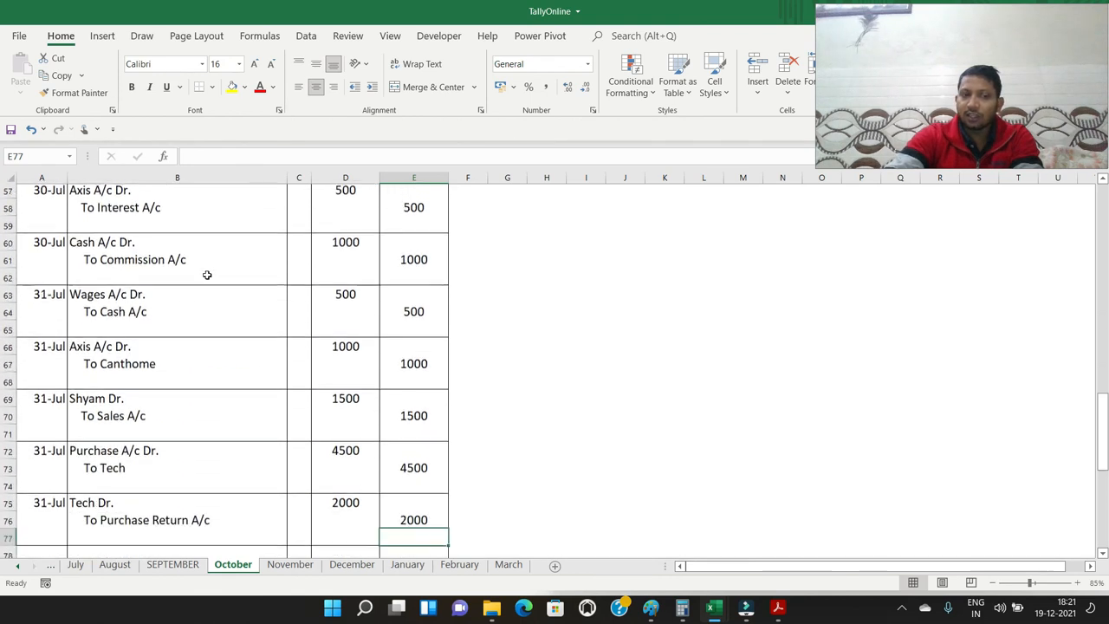